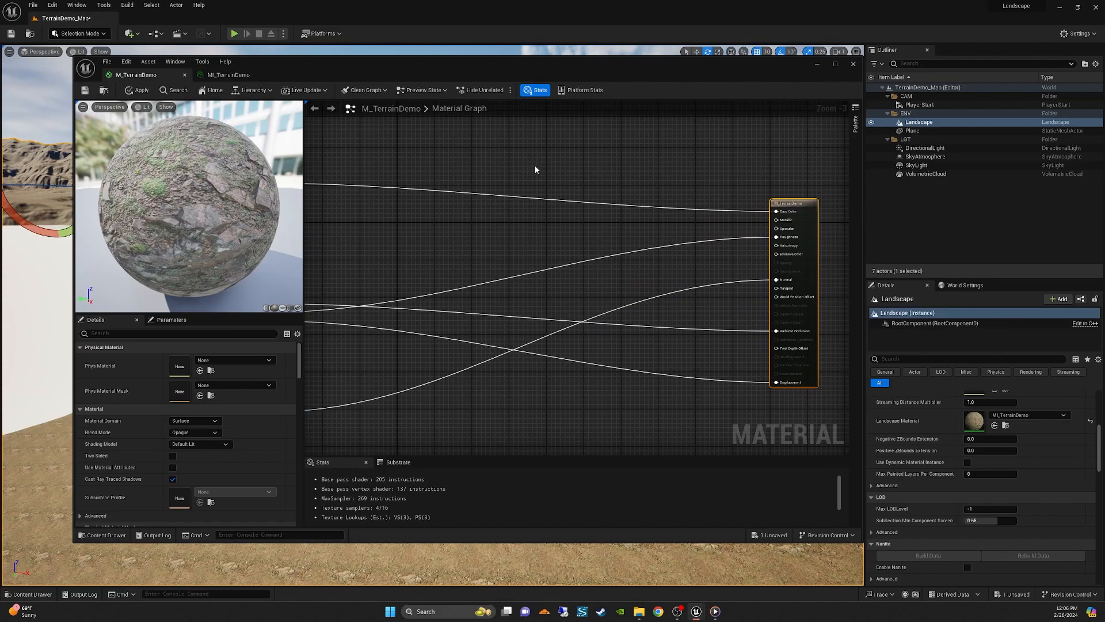
- Add a three-component constant vector node in the empty graph area above the Albedo texture node
right_drag(469, 178, 423, 208)
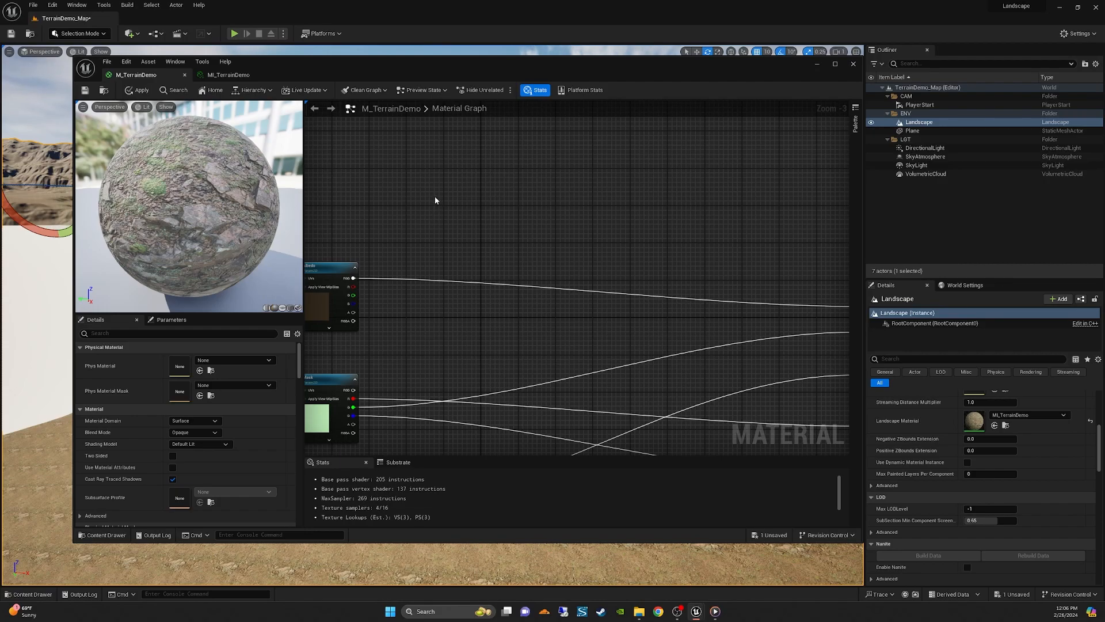
click(436, 198)
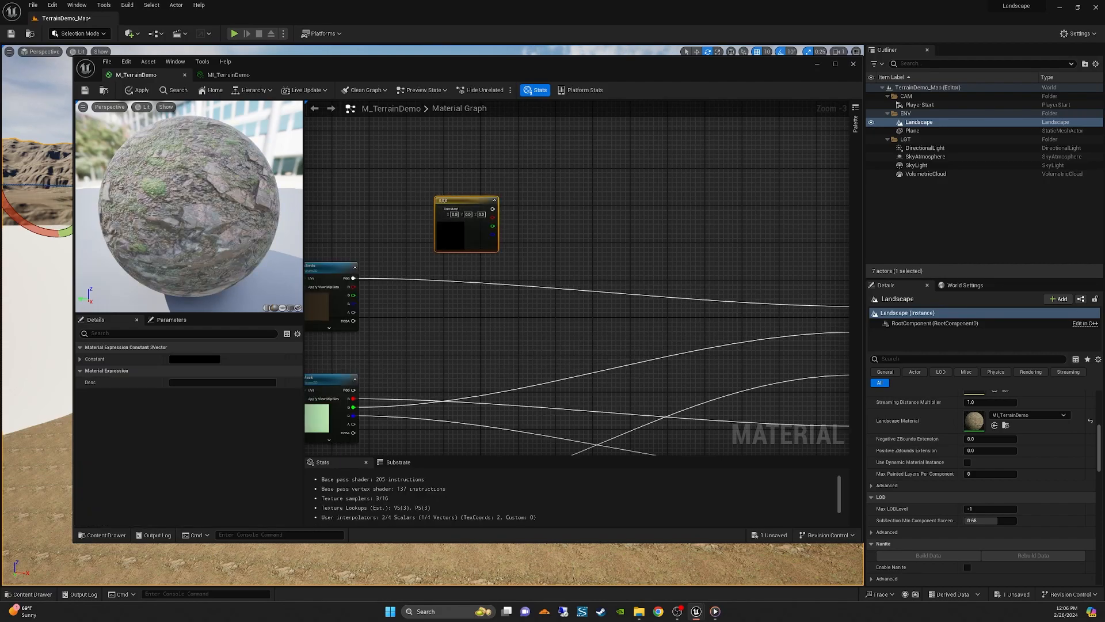
scroll(449, 208, up, 1)
drag(470, 207, 448, 200)
right_drag(395, 244, 454, 235)
scroll(503, 234, up, 1)
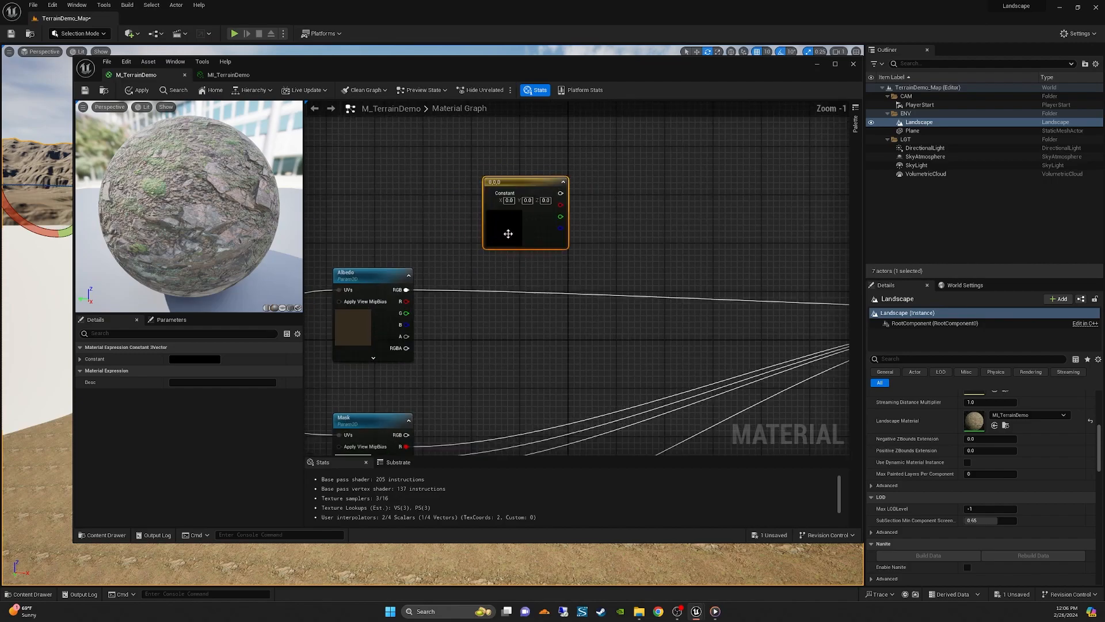
- Set the constant vector's colour to pure white, with R, G and B at 1.0
double_click(519, 226)
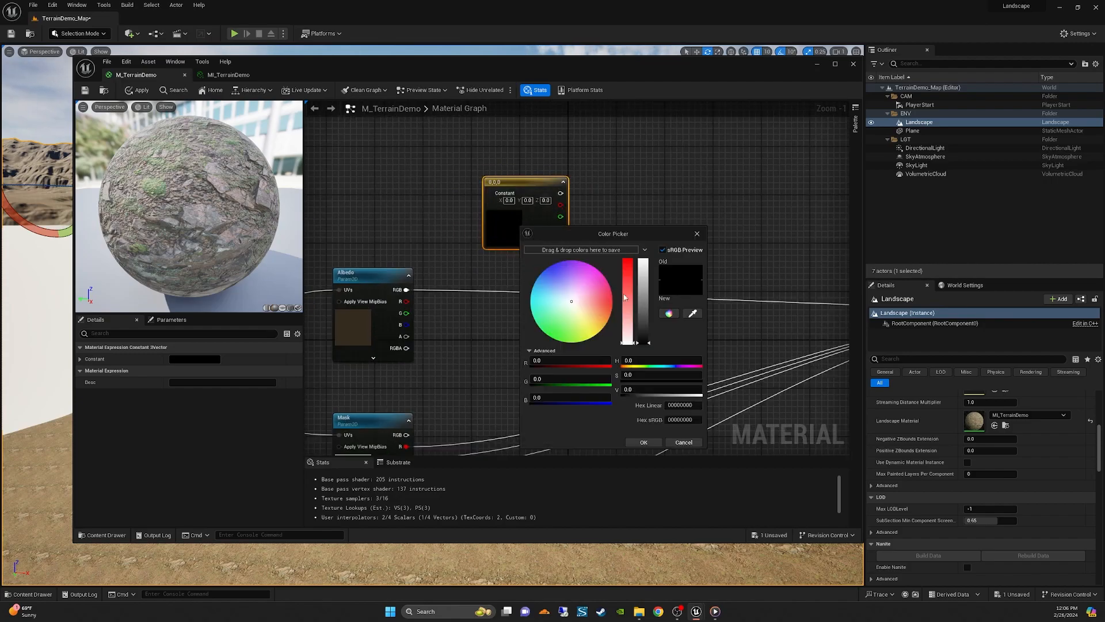
drag(644, 313, 643, 256)
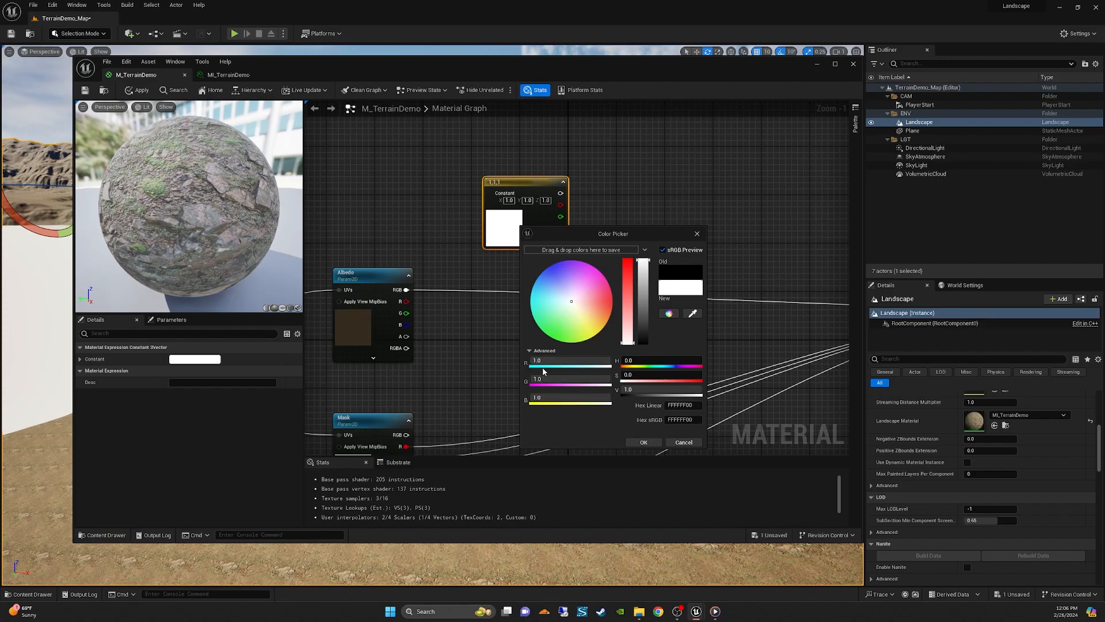
click(651, 445)
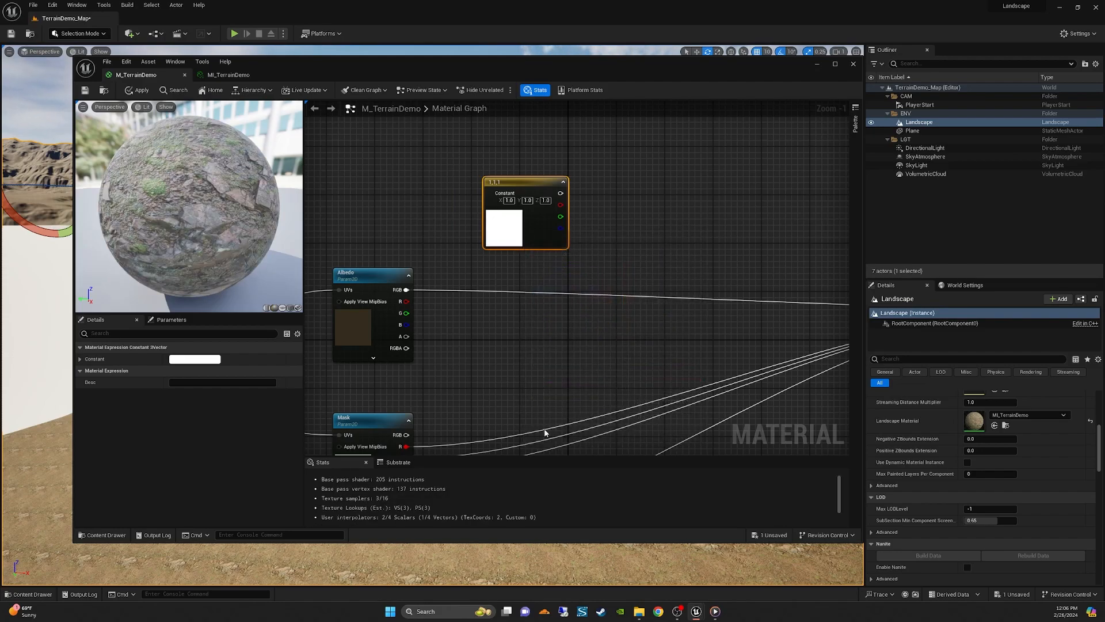
- Convert the white constant vector into a parameter and place it just above the Albedo texture node
right_click(523, 182)
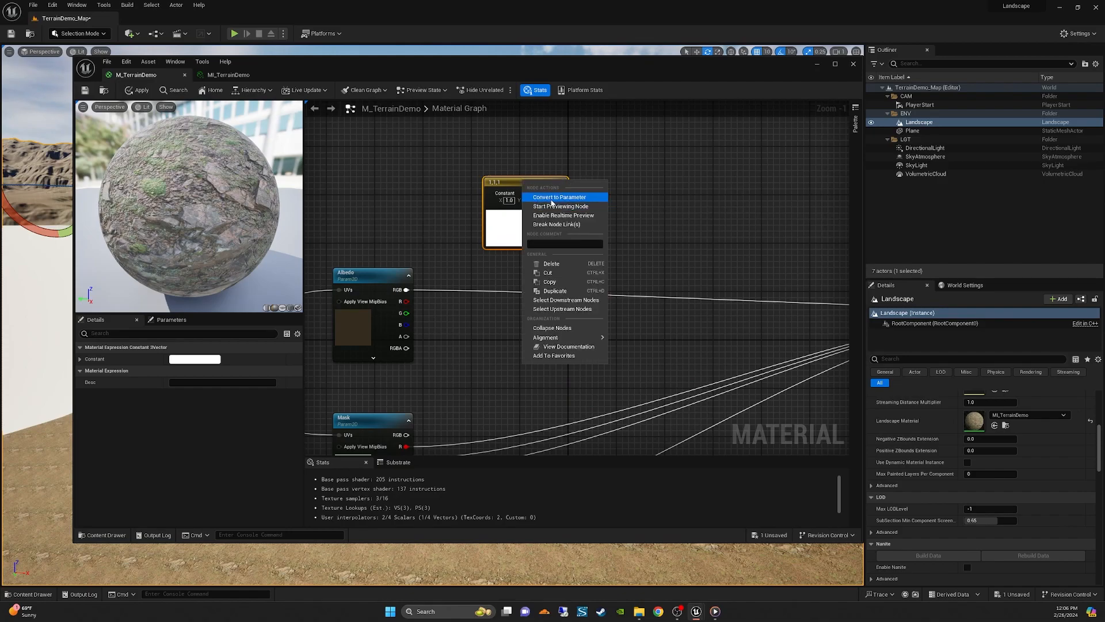
click(578, 197)
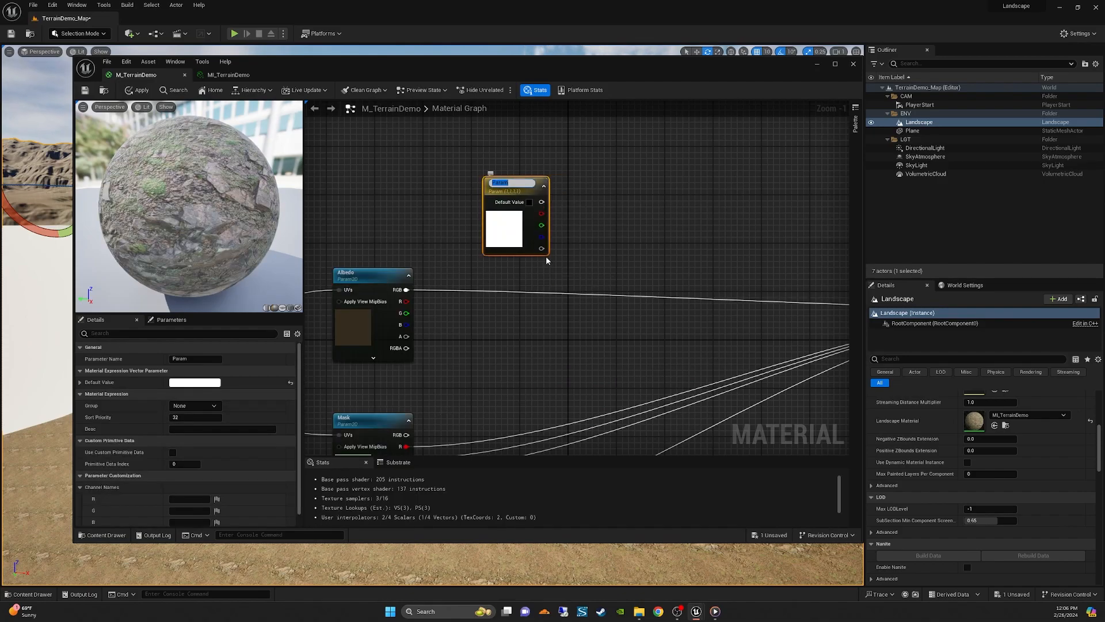
key(Return)
drag(533, 254, 515, 248)
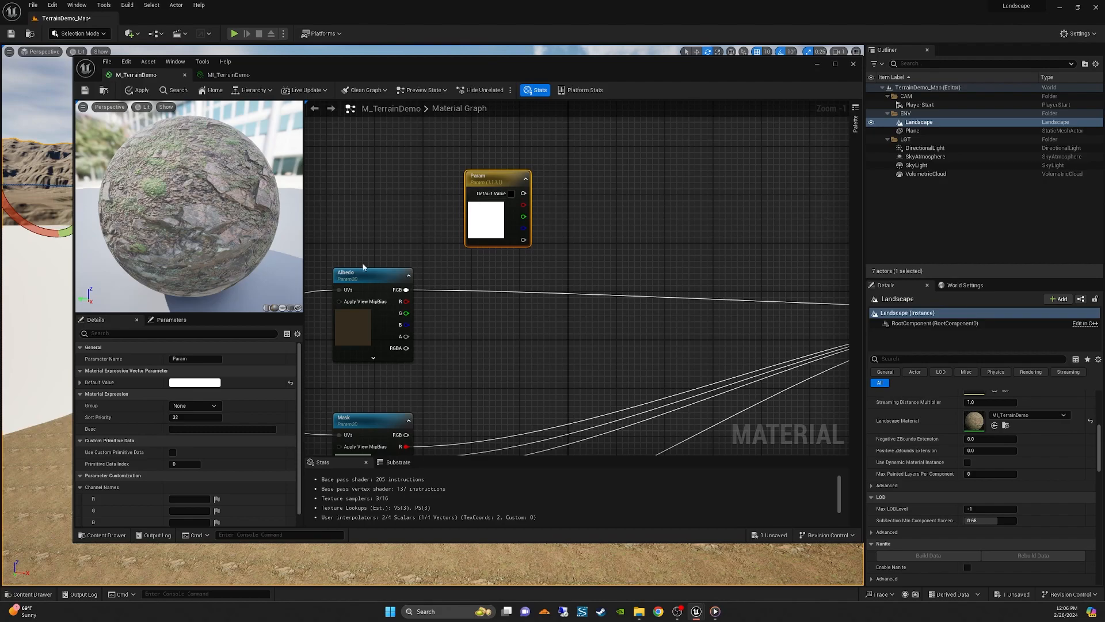
- Name the vector parameter's R, G, B and A channels Saturation, Brightness, Contrast and Roughness
scroll(201, 391, down, 1)
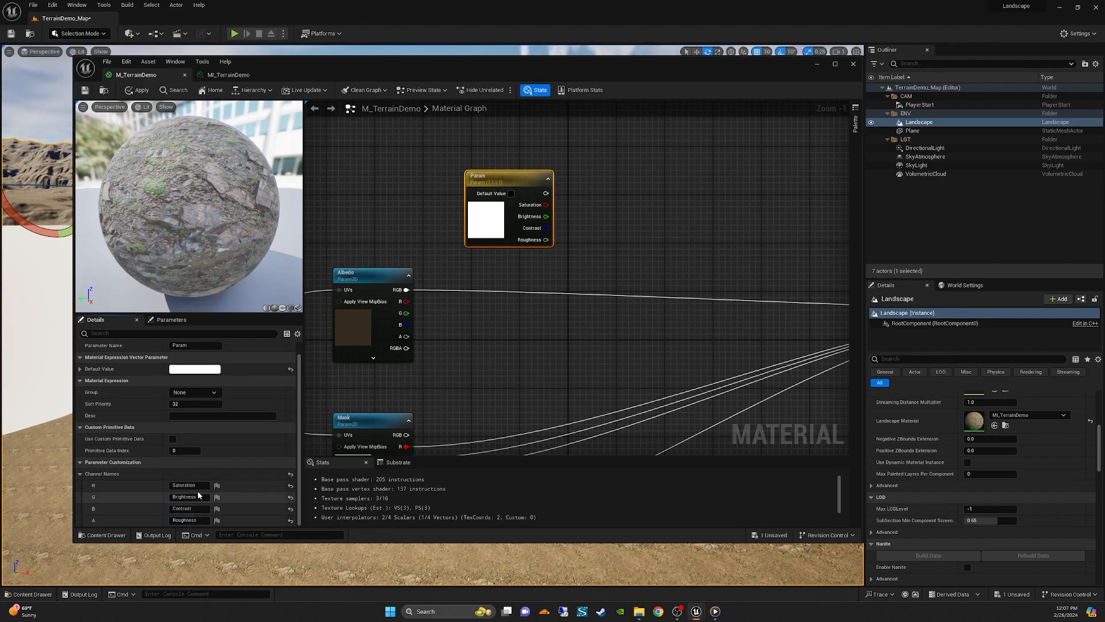
click(194, 486)
click(193, 497)
click(195, 509)
click(185, 520)
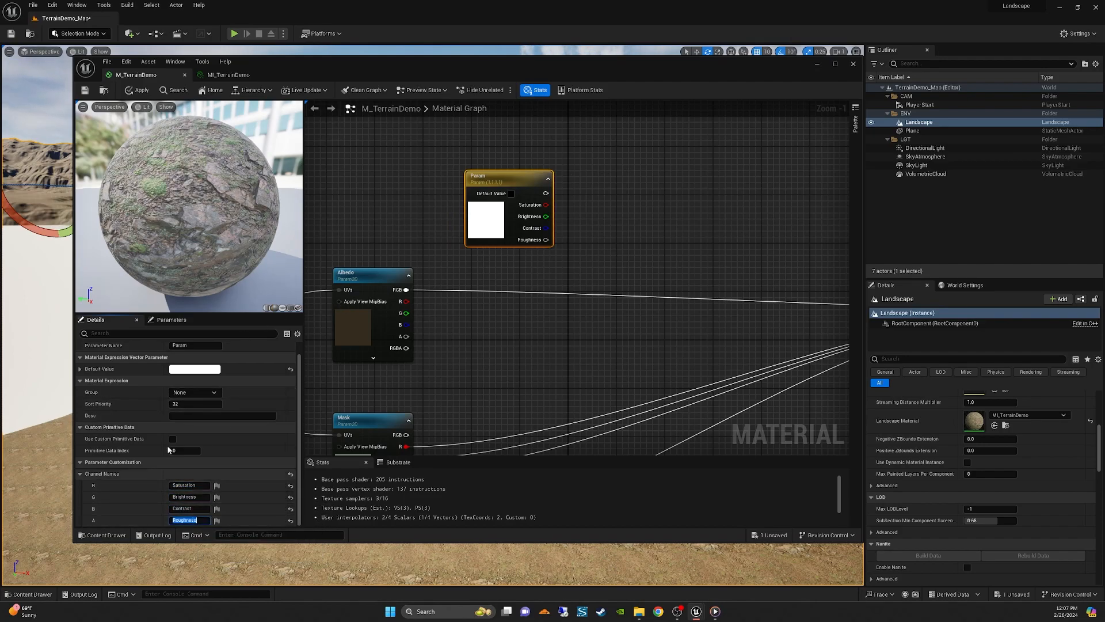
- Rename the vector parameter to Albedo Controls and adjust its position above the Albedo texture
click(192, 346)
scroll(192, 345, up, 1)
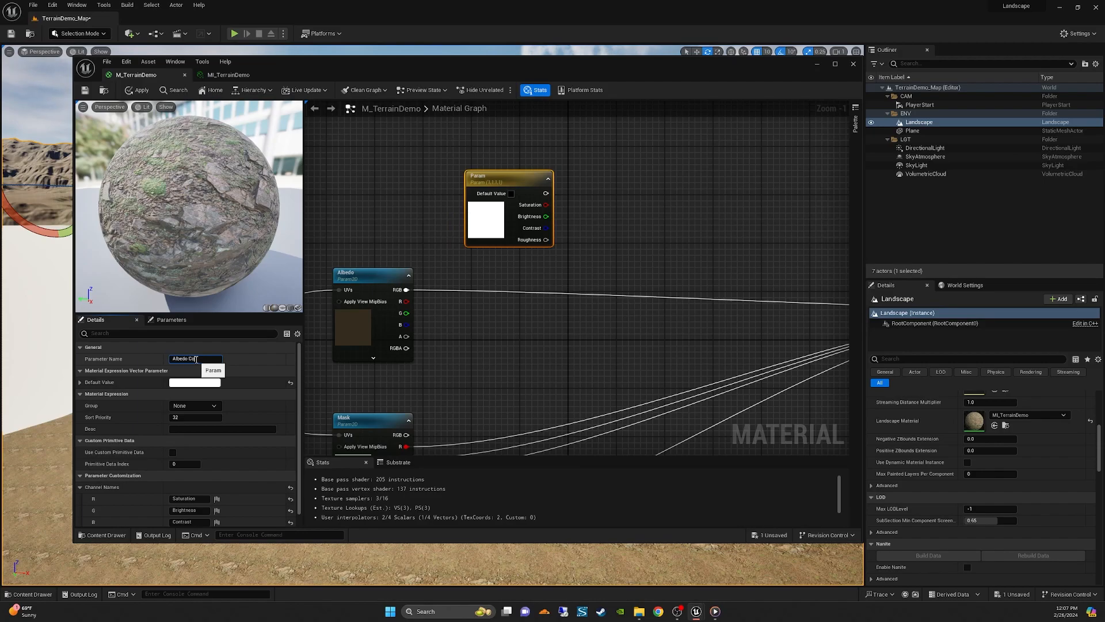
click(369, 222)
right_drag(646, 233, 603, 226)
scroll(518, 204, down, 2)
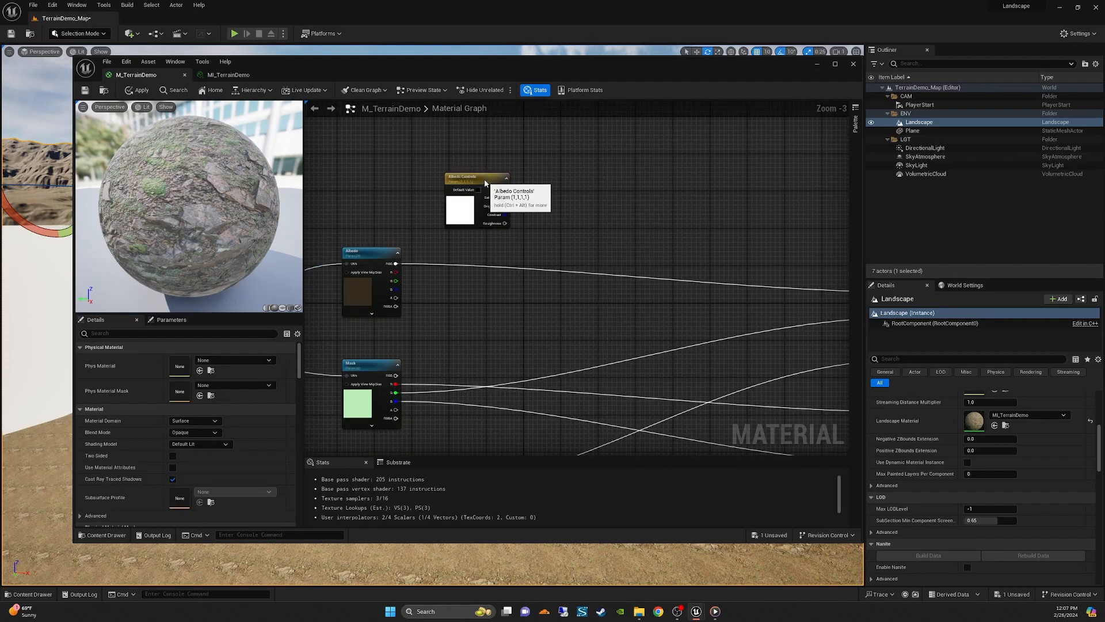
drag(502, 200, 506, 195)
right_drag(614, 239, 584, 245)
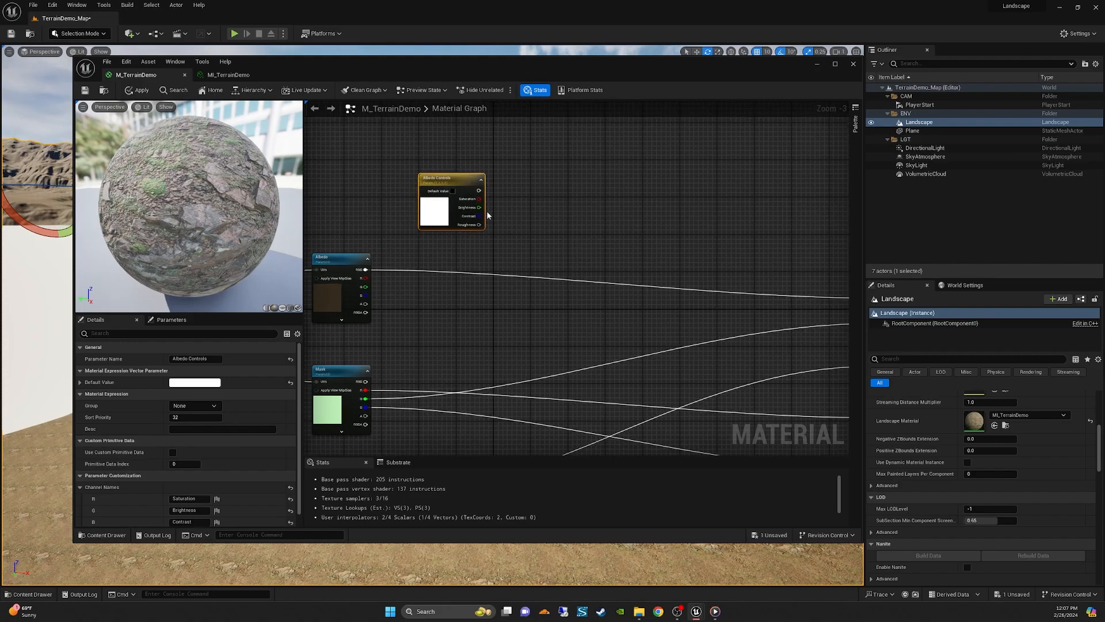
scroll(486, 212, up, 1)
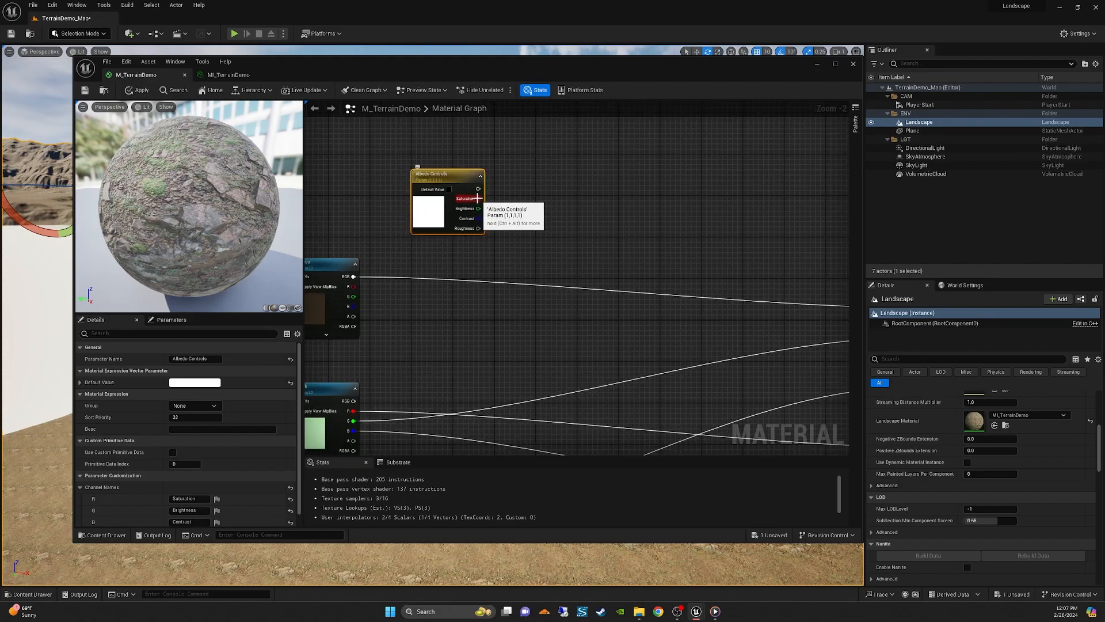
- Add a Desaturation node after the Albedo Controls parameter and space the two nodes apart
right_click(550, 258)
text(des)
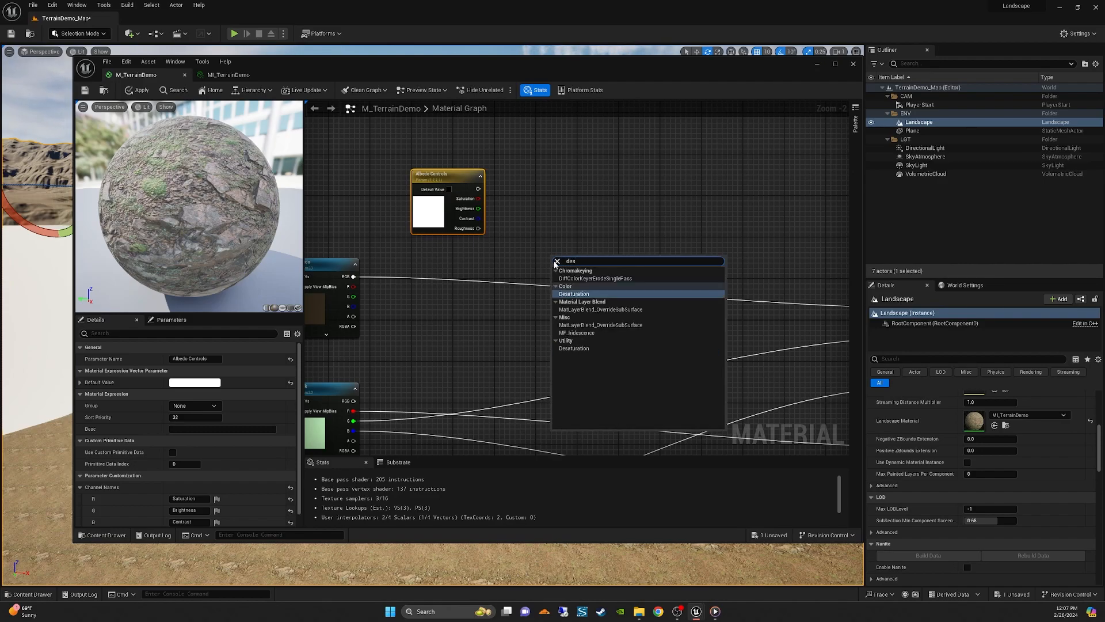
click(573, 295)
drag(567, 258, 593, 233)
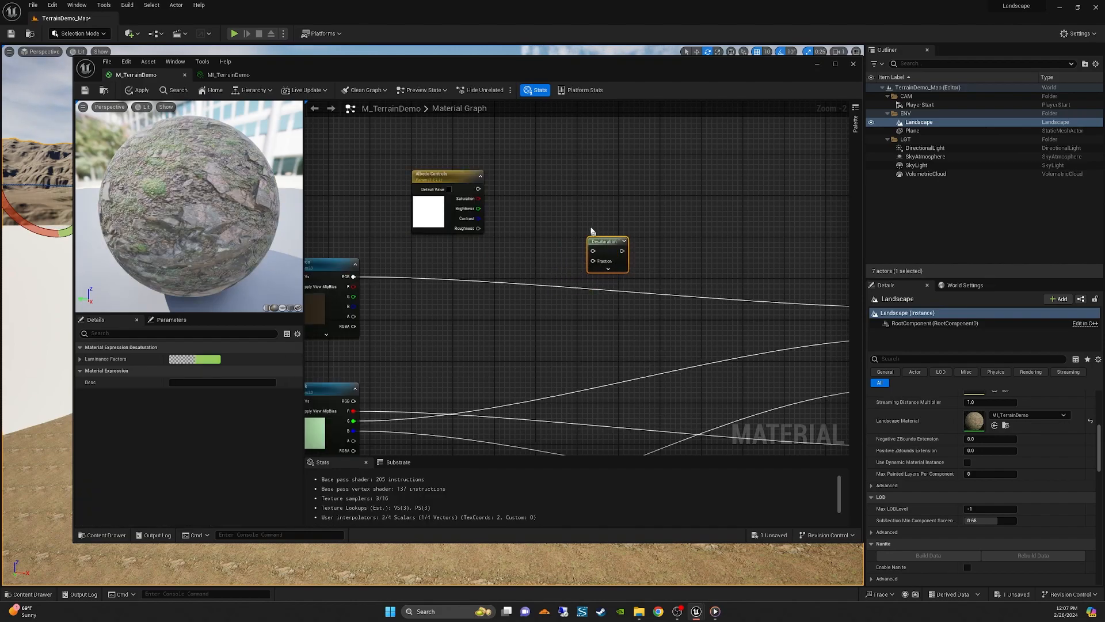
drag(445, 174, 424, 169)
drag(601, 237, 611, 232)
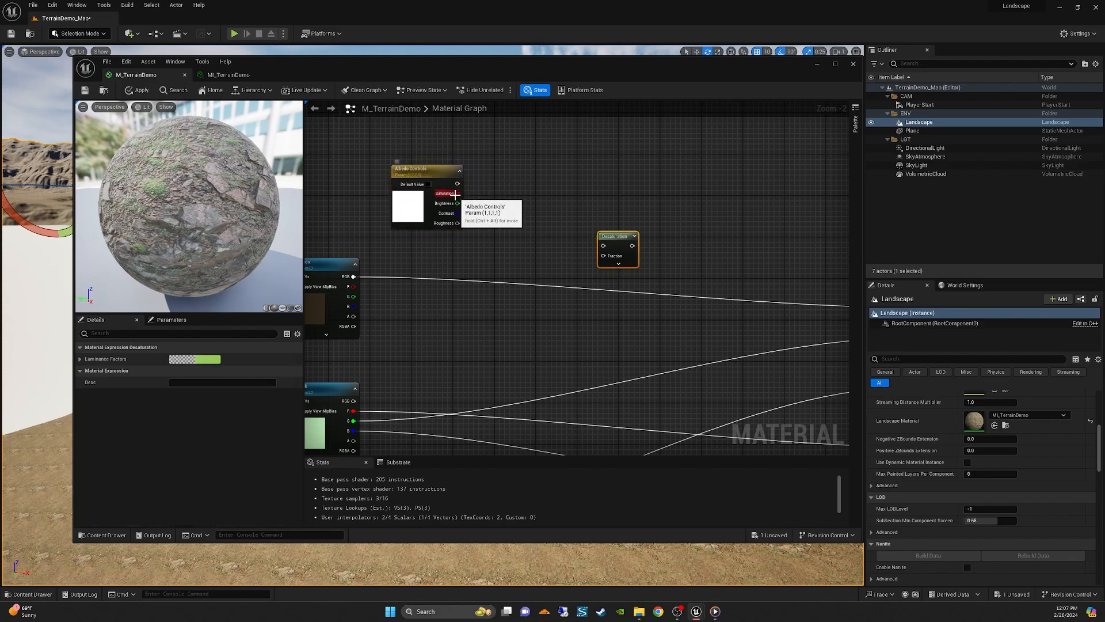
- Add a OneMinus node between the Albedo Controls parameter and the Desaturation node
right_click(500, 247)
text(onemi)
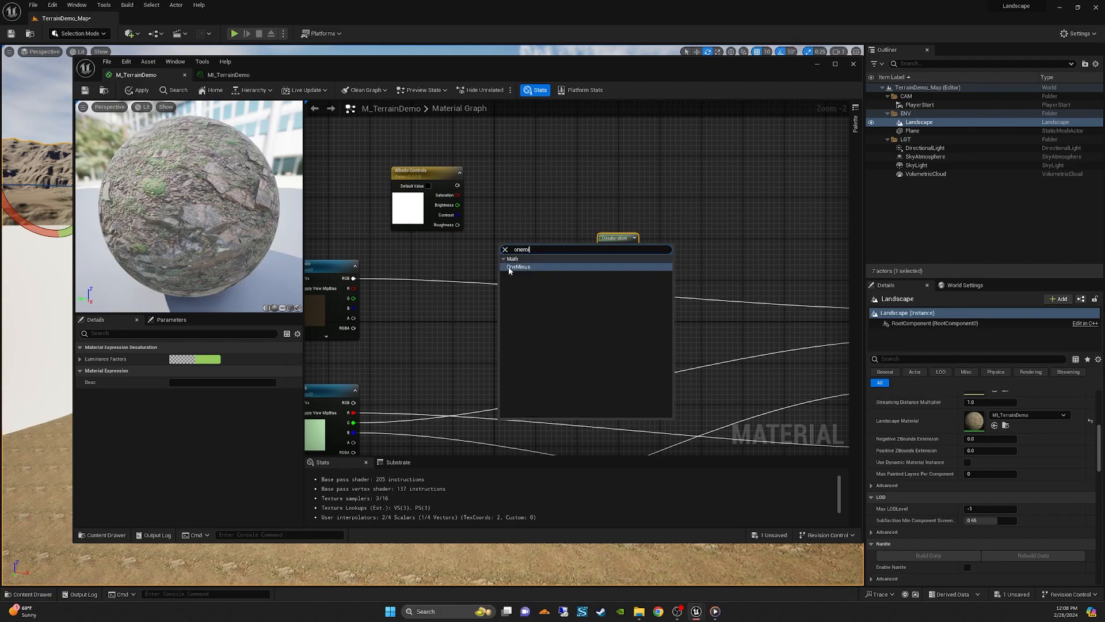
click(517, 267)
drag(511, 250, 523, 246)
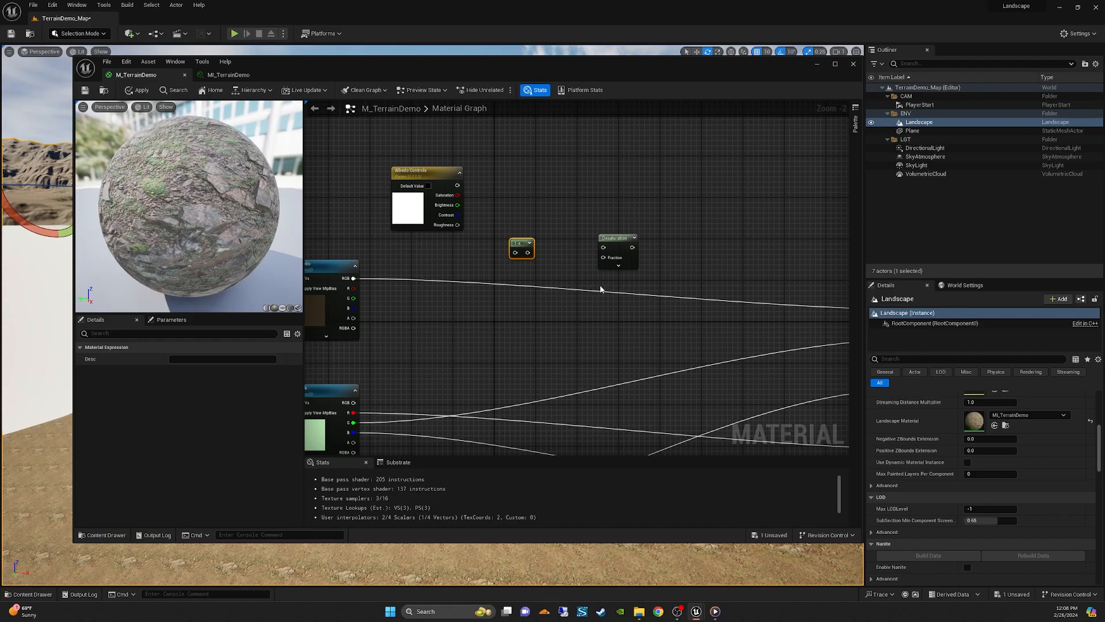
- Wire Saturation through OneMinus into the Desaturation node's Fraction, and connect the Albedo RGB output to its colour input
drag(458, 194, 605, 238)
drag(353, 278, 515, 252)
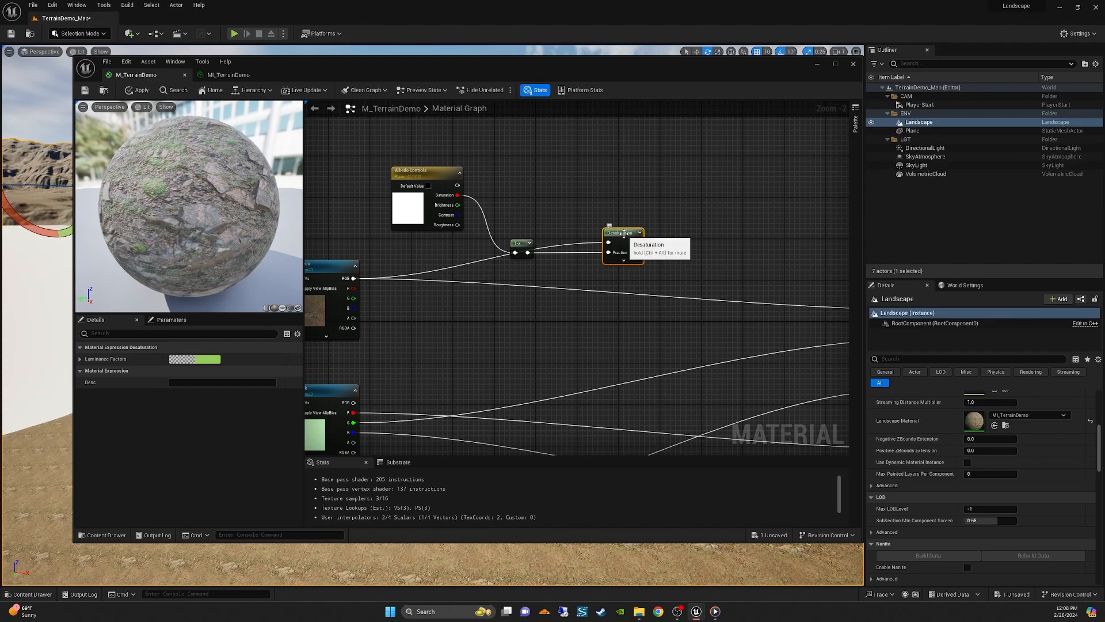
drag(624, 233, 627, 266)
- Break the link into the material's Base Color and move the material output node farther from the Desaturation node
right_drag(735, 267, 658, 260)
alt+click(660, 294)
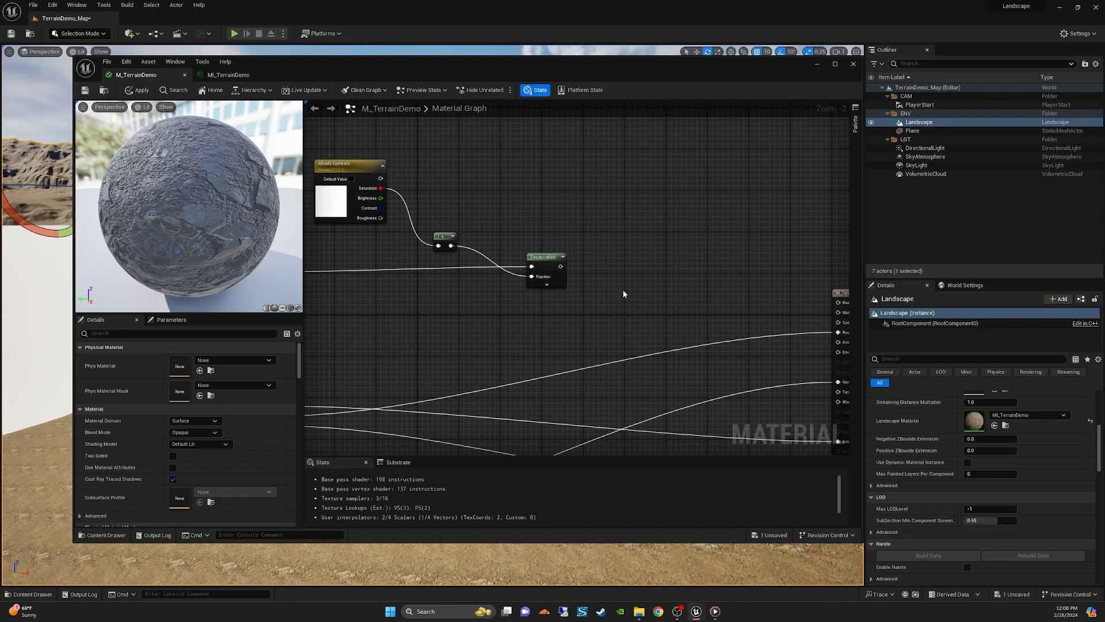
right_drag(702, 268, 625, 269)
mouse_move(522, 237)
right_down()
mouse_move(598, 241)
mouse_move(538, 242)
right_up()
click(541, 264)
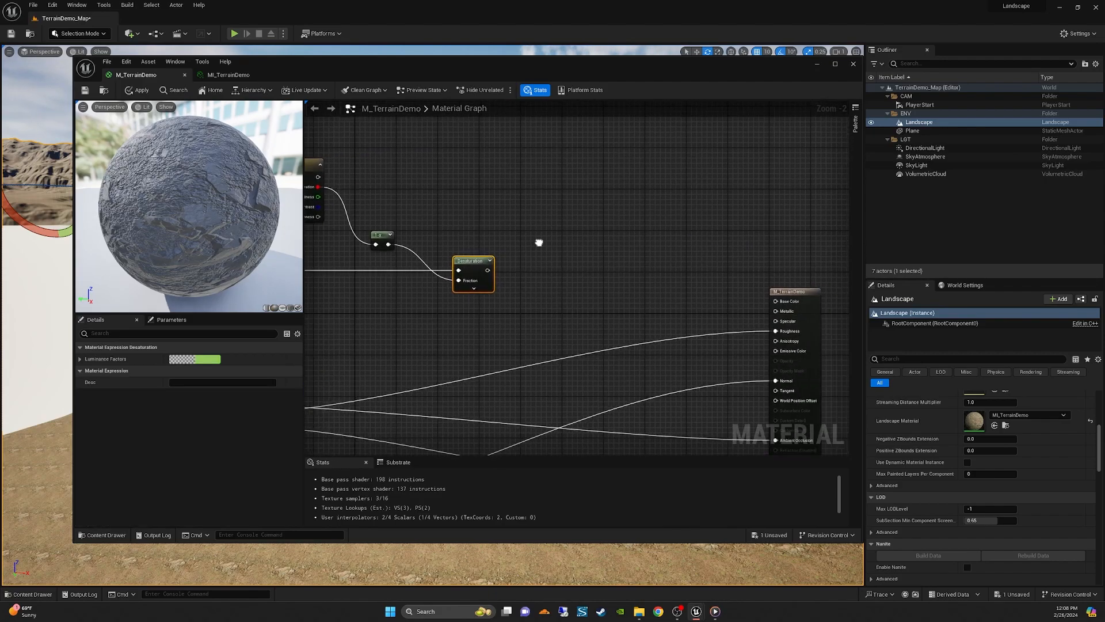
scroll(579, 245, down, 1)
drag(762, 286, 831, 292)
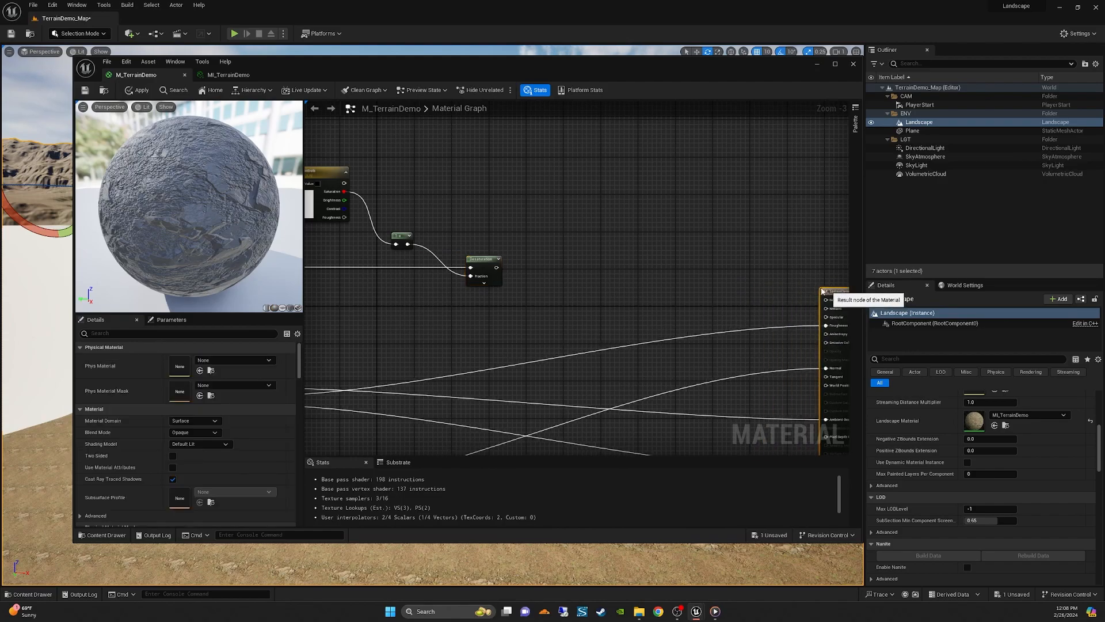
right_drag(592, 235, 597, 268)
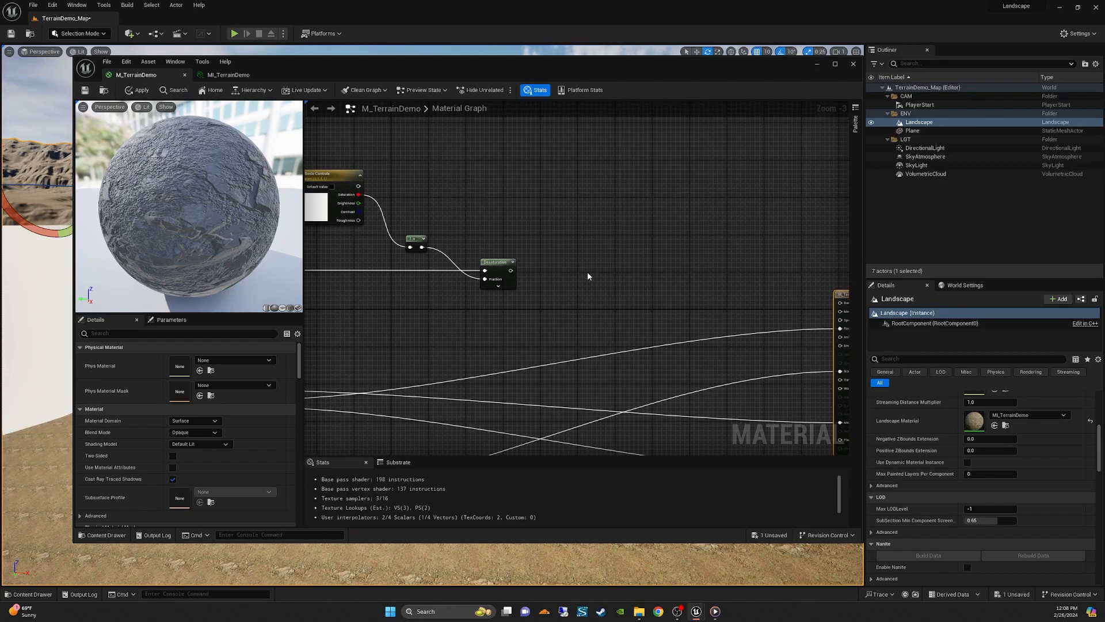
- Add a Multiply node after Desaturation, feeding the desaturated colour into A and the Brightness channel into B
click(594, 263)
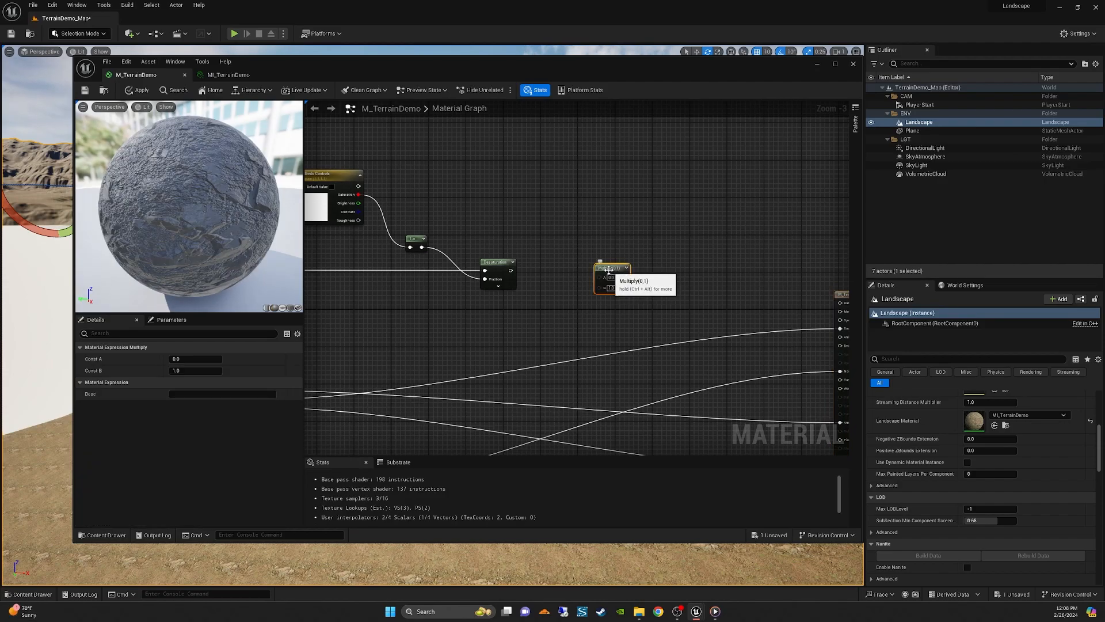
drag(511, 270, 628, 262)
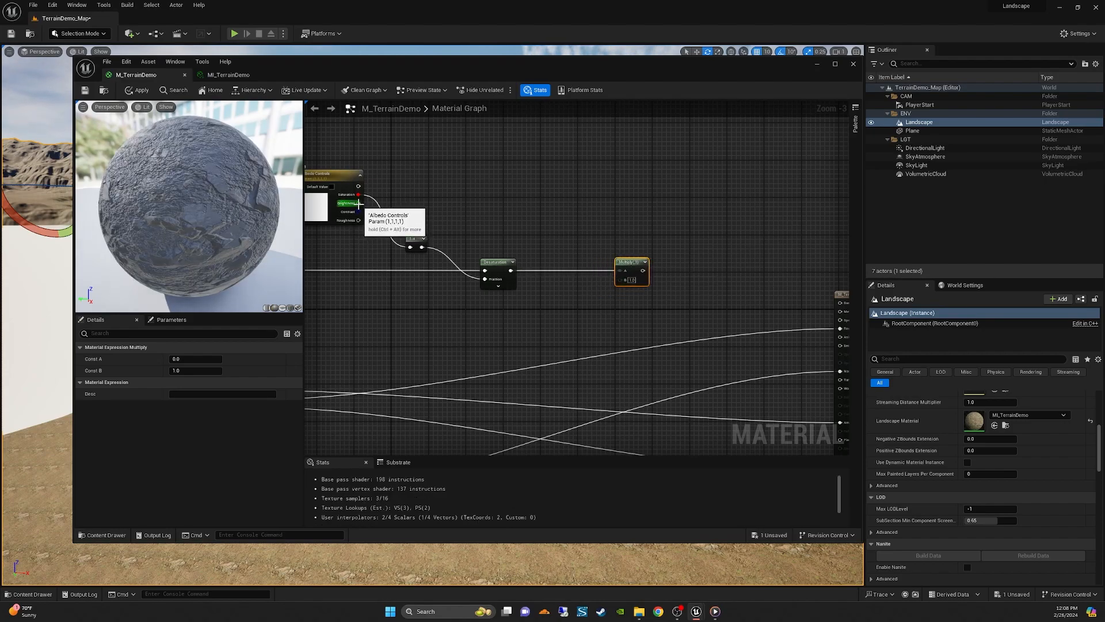
drag(358, 203, 621, 281)
right_drag(675, 237, 493, 216)
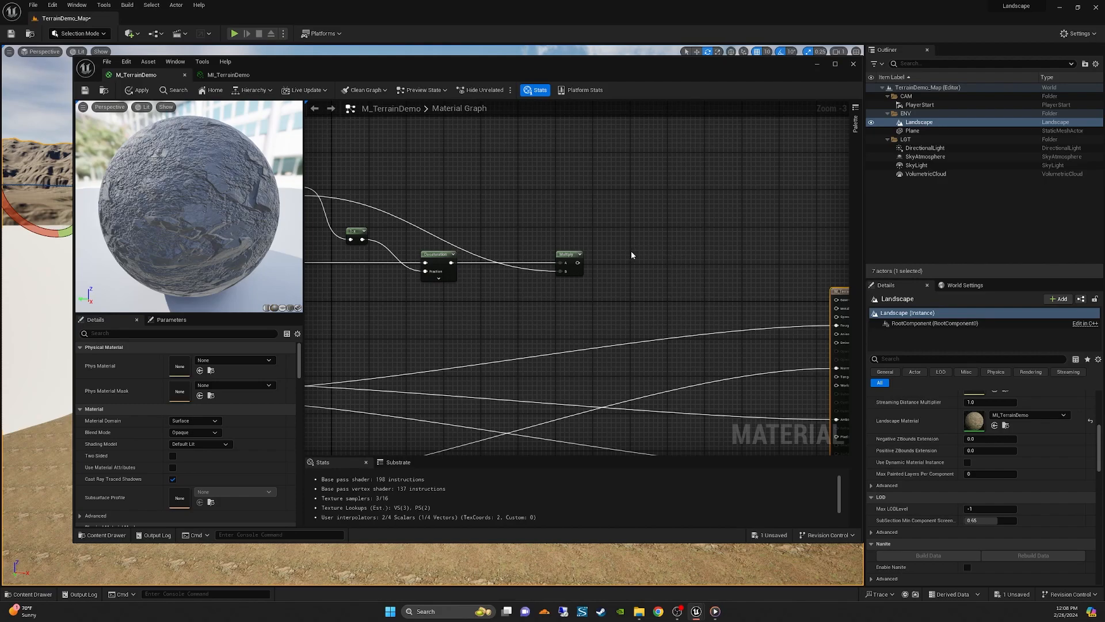
- Add a Power node between the Multiply node and the material output
scroll(683, 279, down, 1)
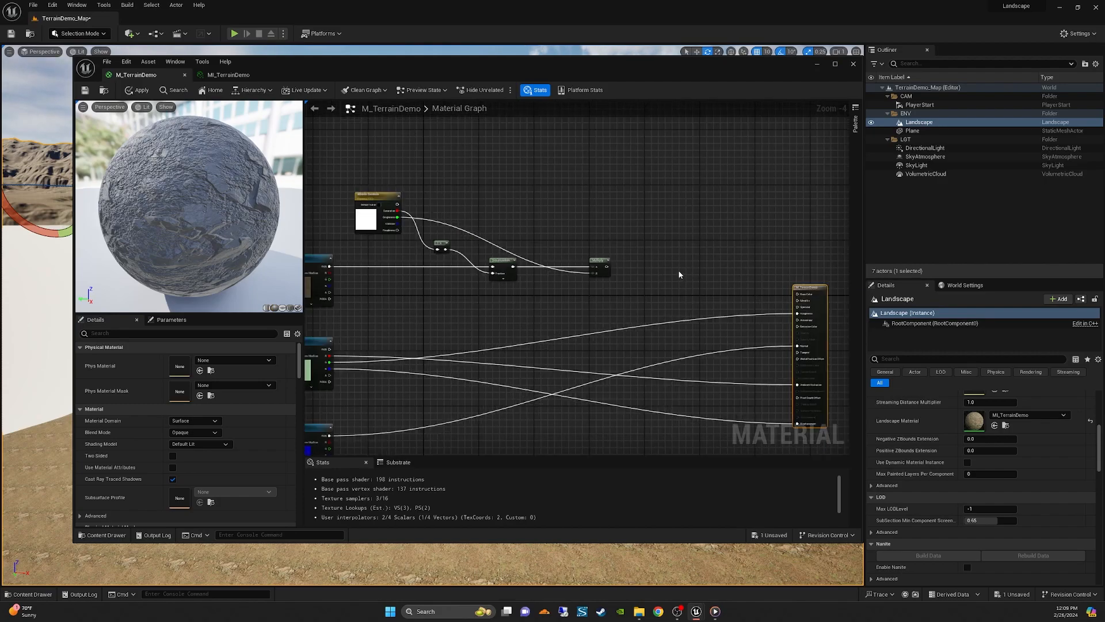
right_click(680, 275)
text(p)
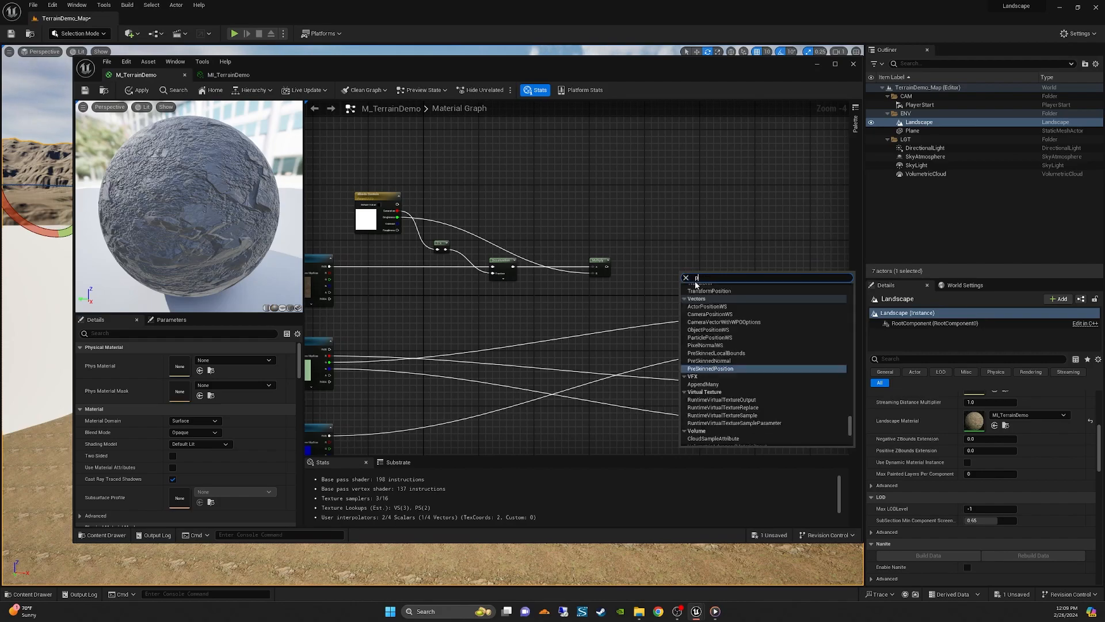
text(owe)
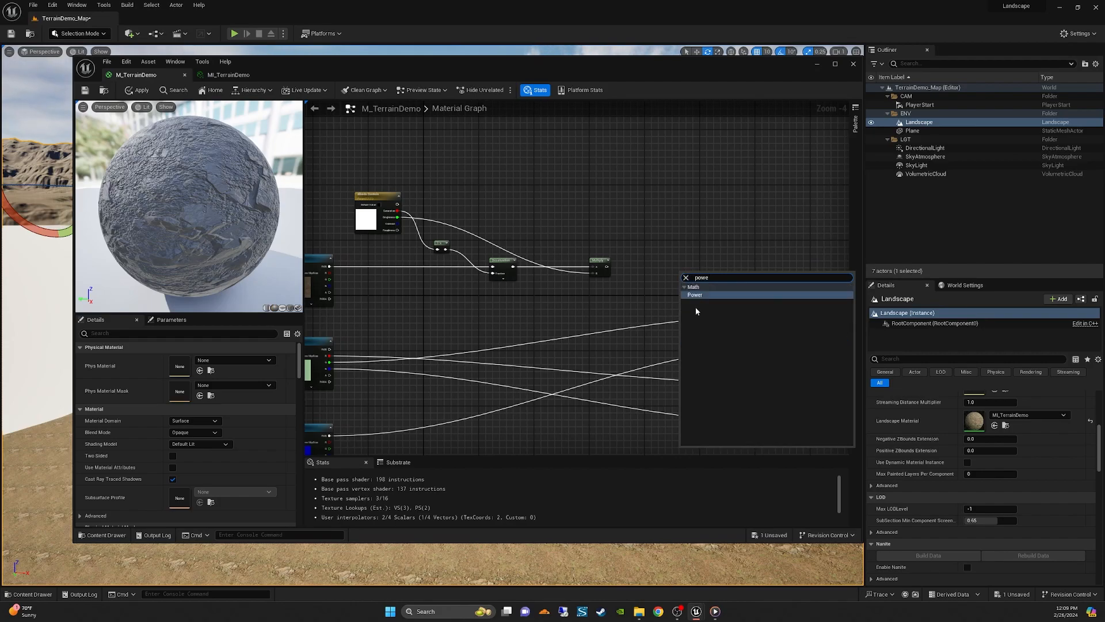
click(697, 295)
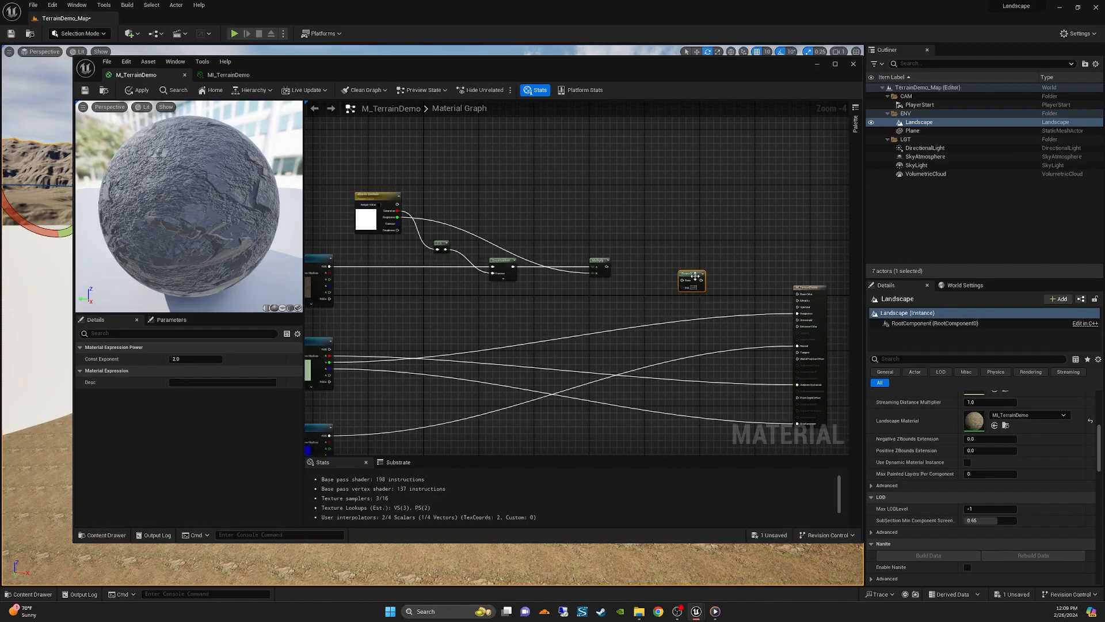
drag(701, 276, 728, 269)
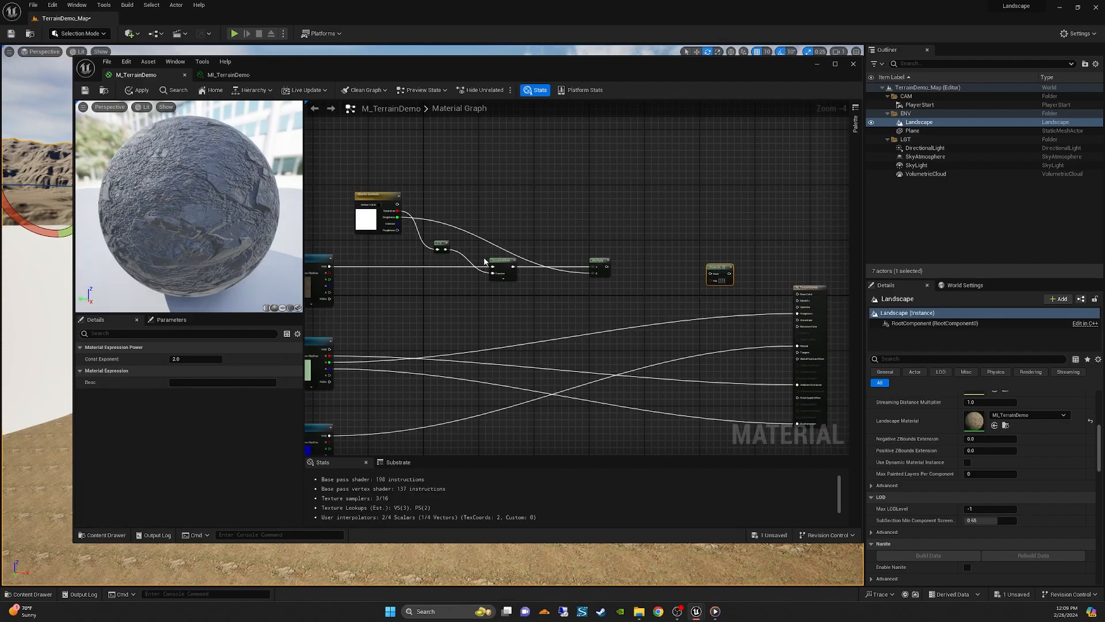
- Feed the Contrast channel into the Power node's exponent and the Multiply result into its Base input
drag(398, 224, 709, 282)
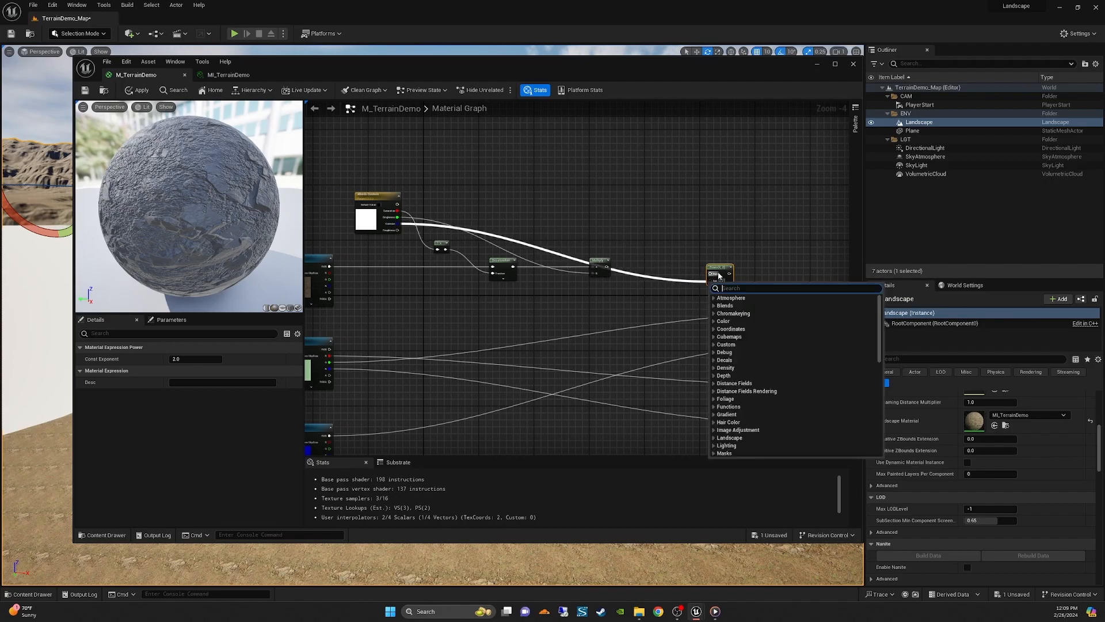
right_click(693, 236)
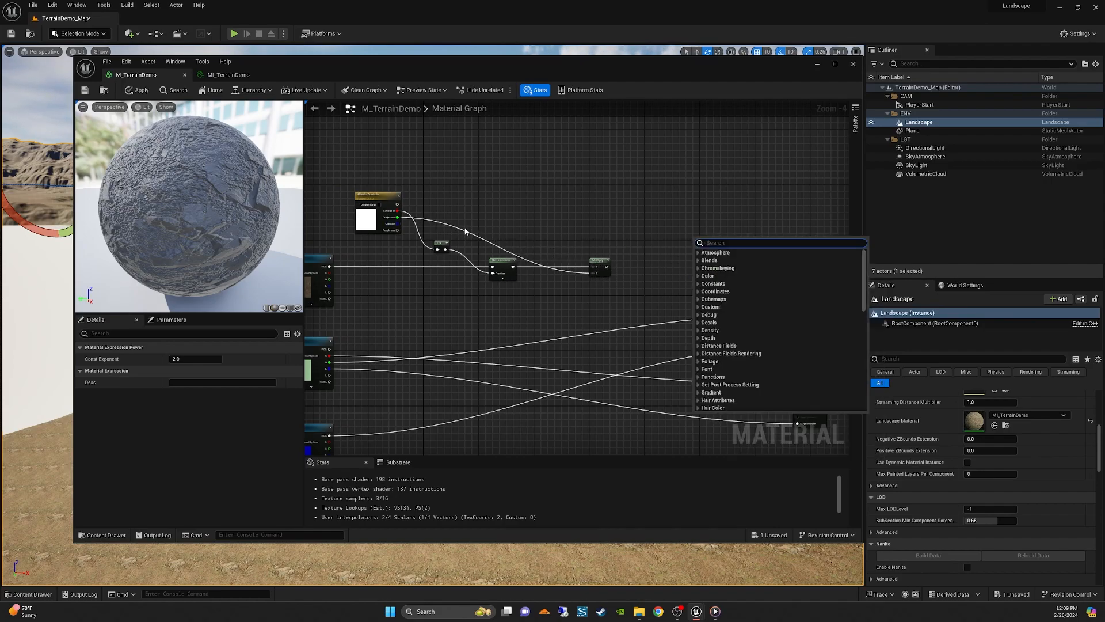
drag(397, 223, 712, 282)
drag(608, 267, 722, 259)
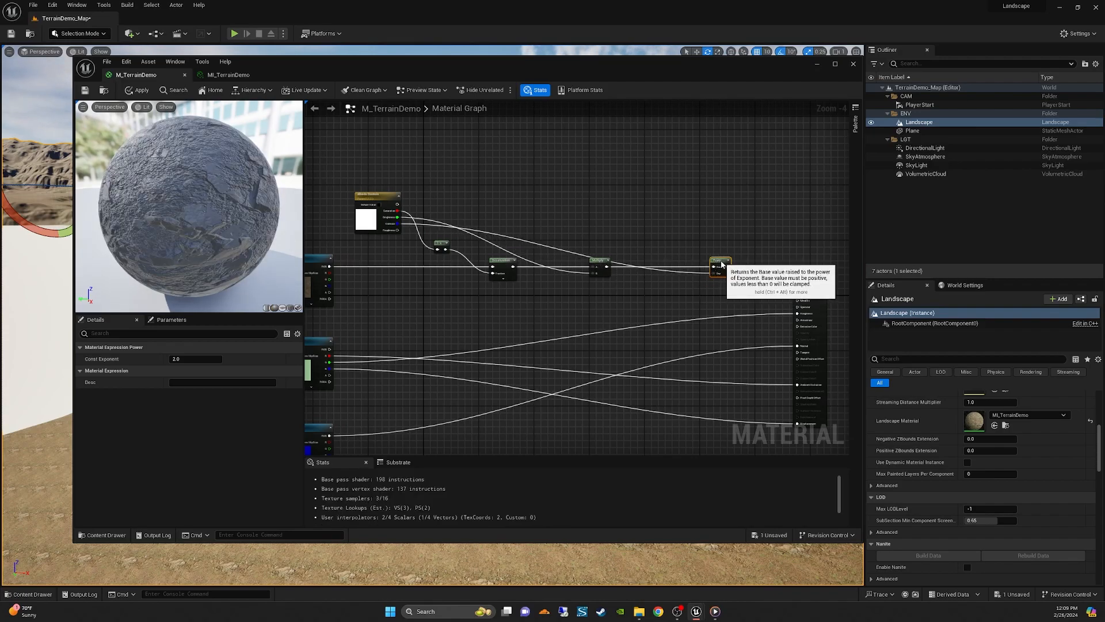
- Connect the Power output to the material's Base Color and shift the Power node slightly closer to the Multiply node
right_drag(723, 259, 661, 229)
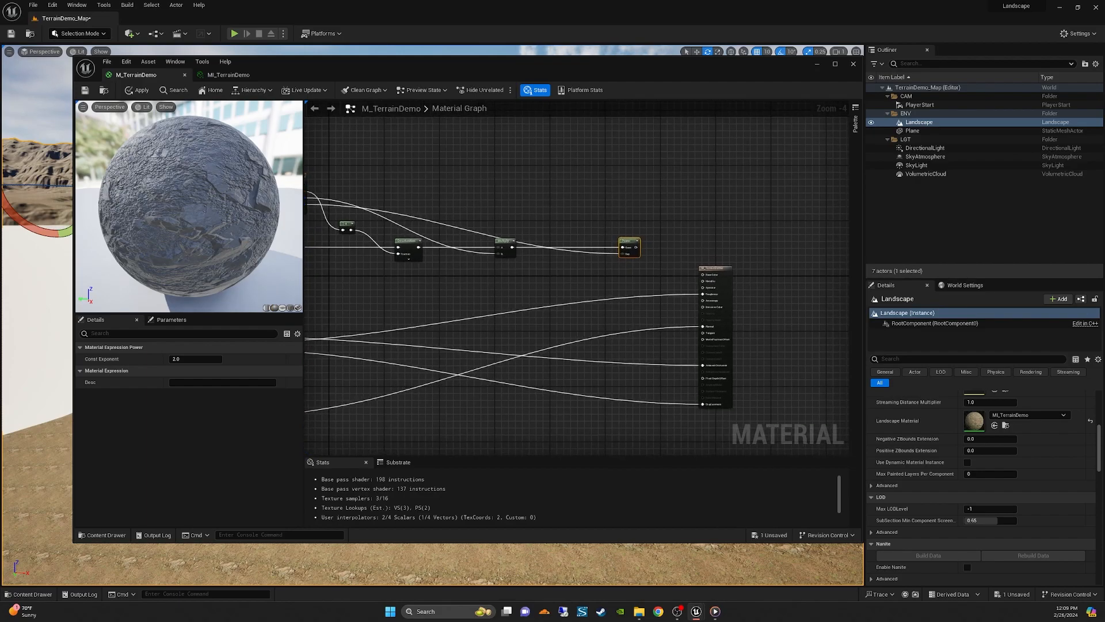
drag(639, 247, 766, 271)
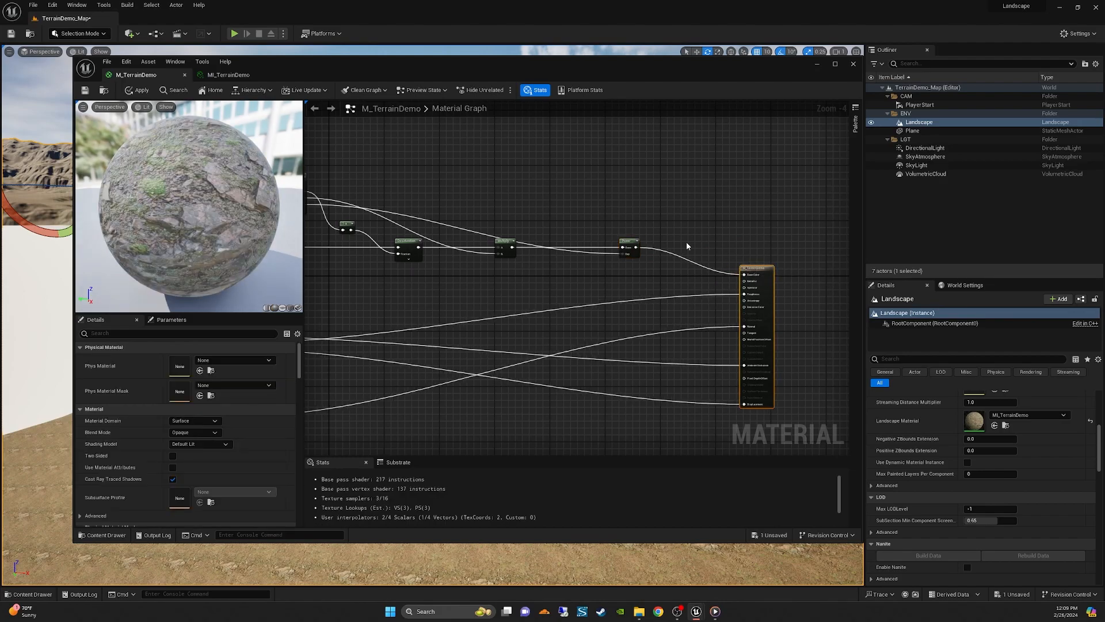
right_drag(611, 221, 730, 228)
drag(747, 247, 727, 248)
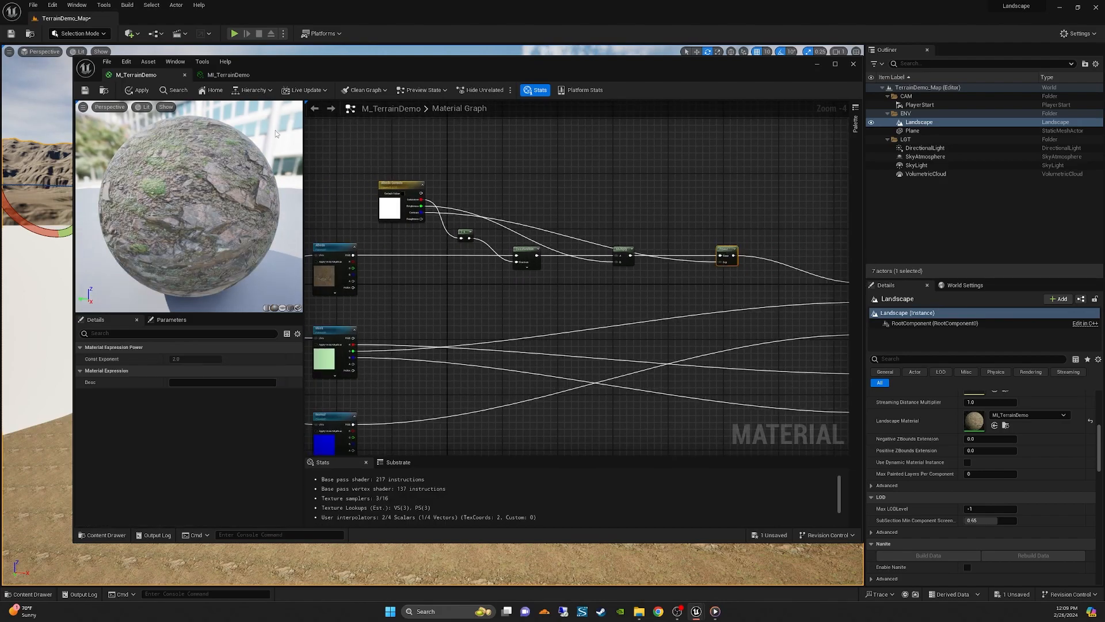
- Apply and save the M_TerrainDemo material, and inspect the parameter groups in the MI_TerrainDemo instance
click(139, 90)
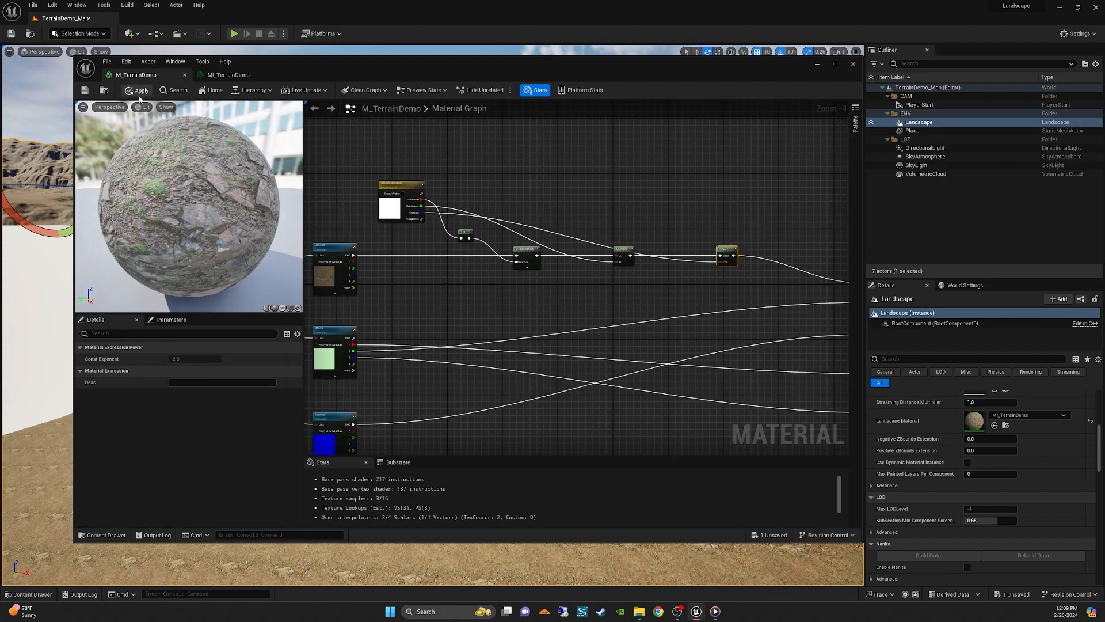
click(85, 90)
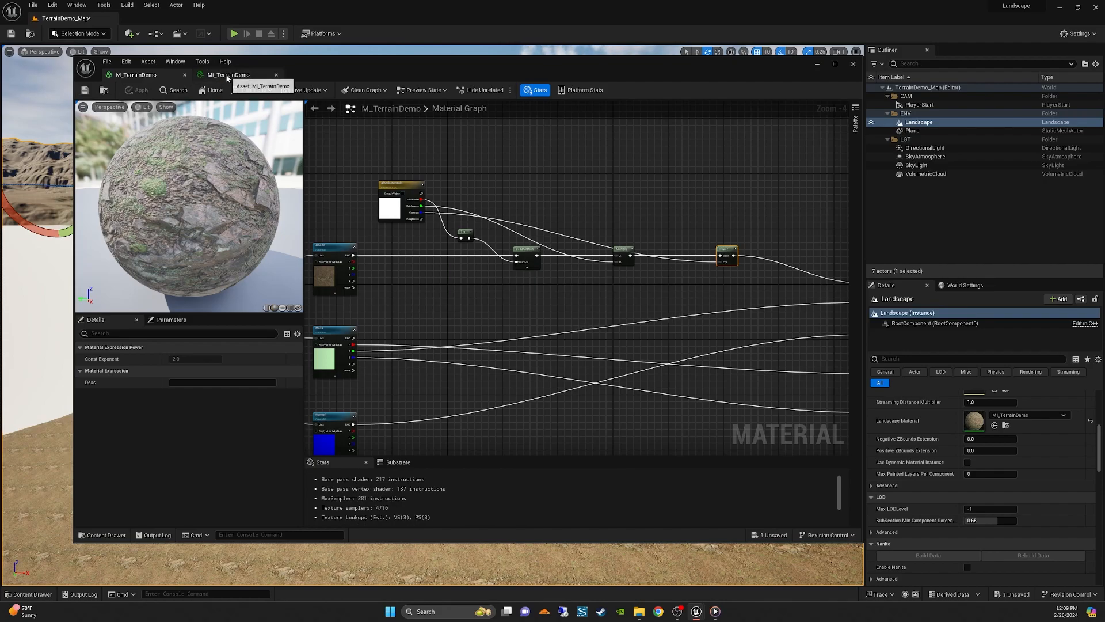
click(227, 75)
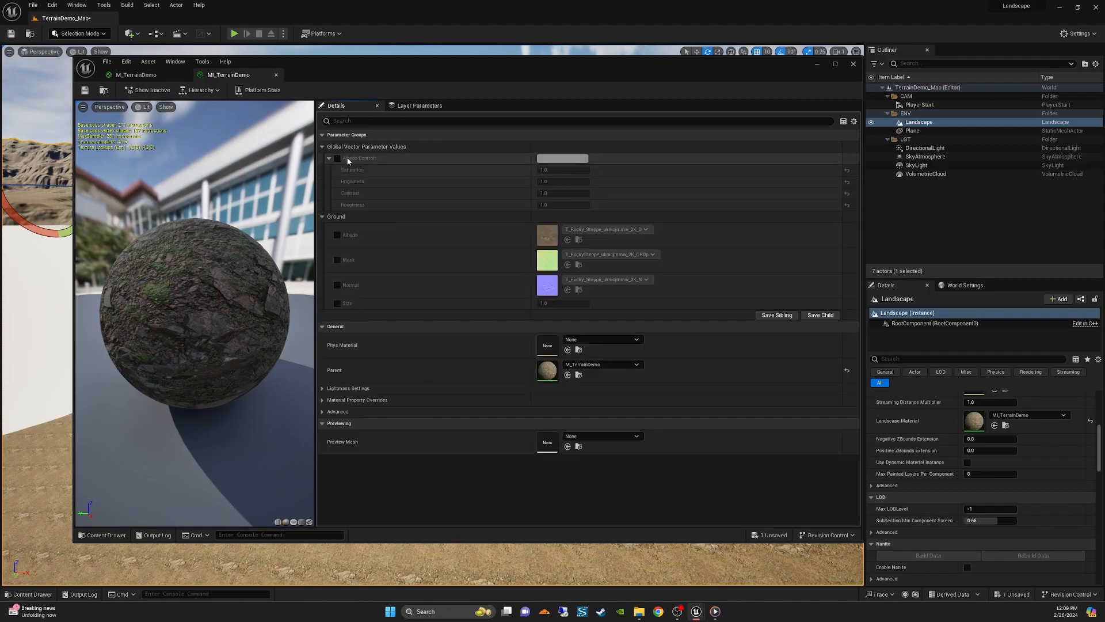
click(322, 216)
click(322, 217)
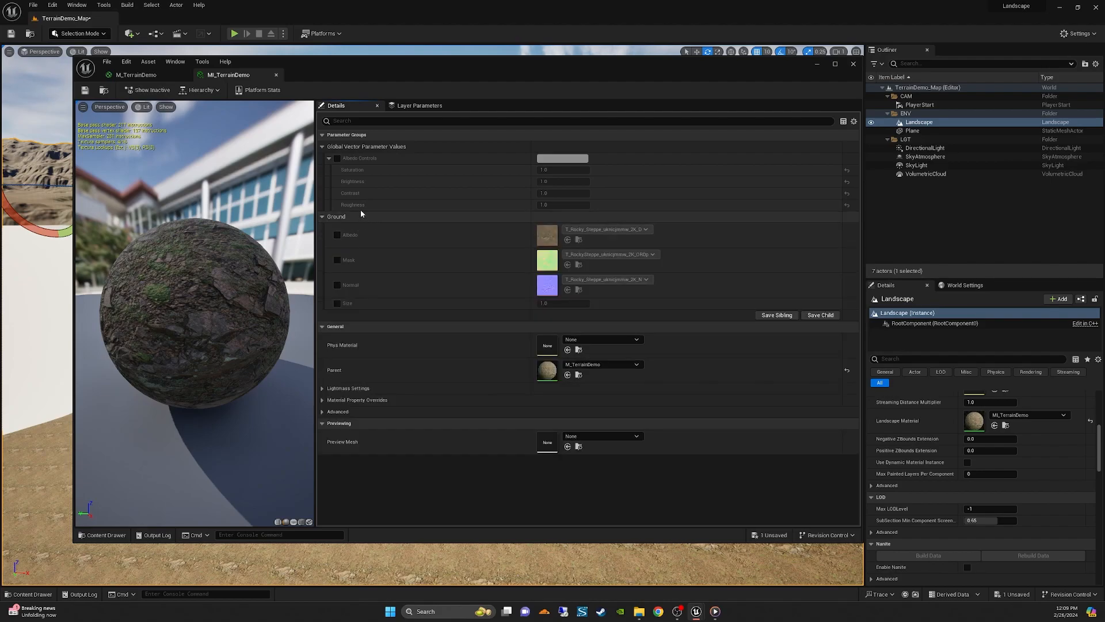
- Assign the Albedo Controls parameter in M_TerrainDemo to the Ground group, and apply and save the material
click(136, 75)
click(399, 184)
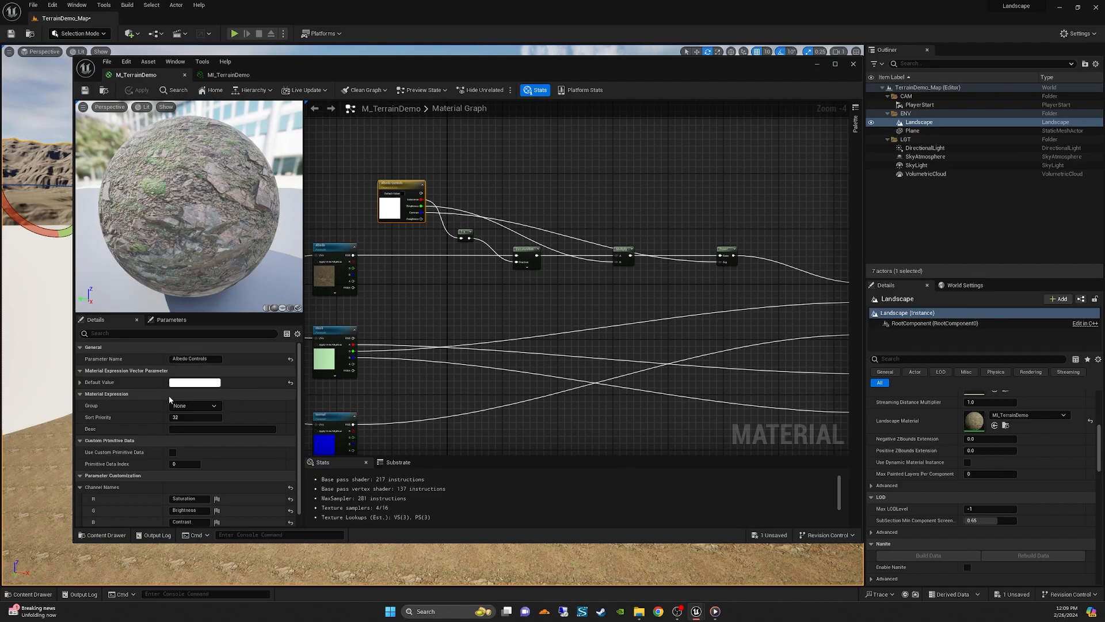
click(193, 406)
click(201, 414)
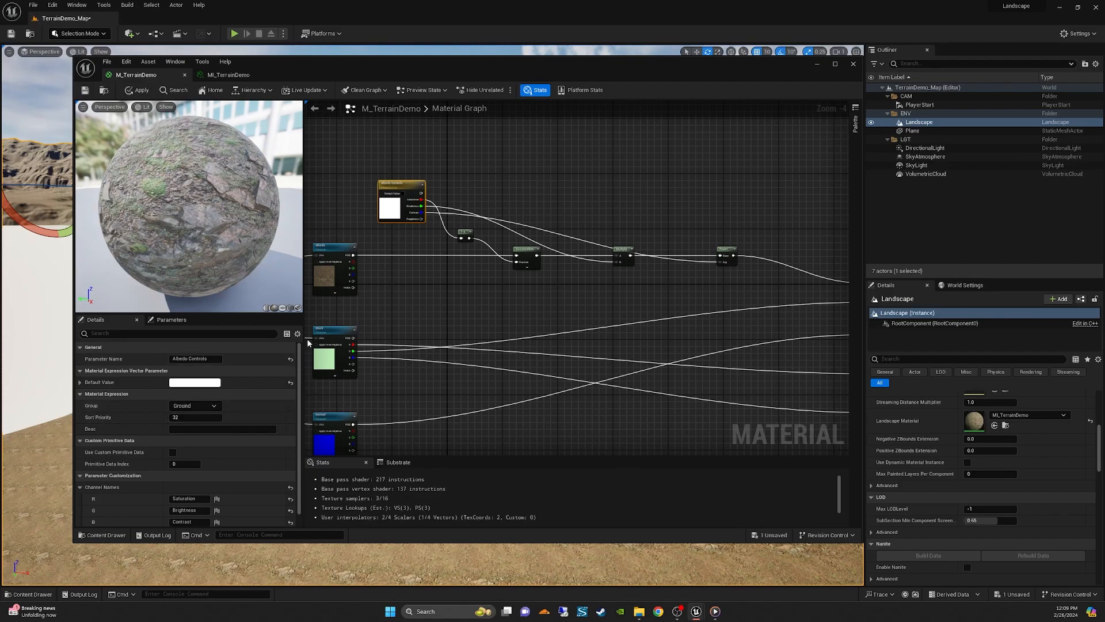
click(138, 90)
click(86, 91)
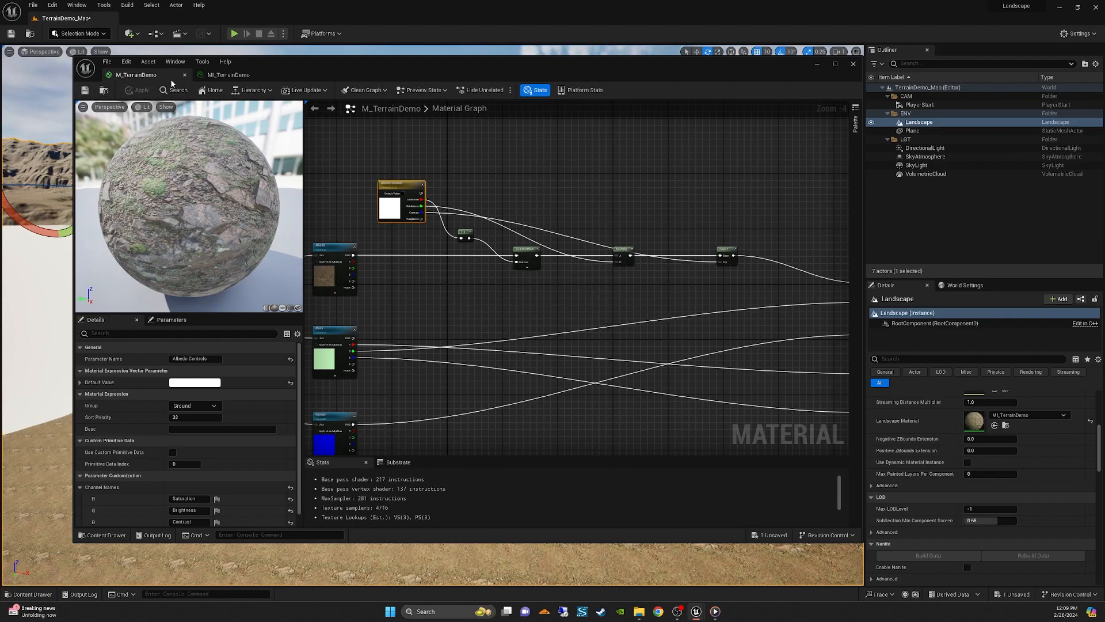
- Check where Albedo Controls and its channels are listed within the Ground group of the MI_TerrainDemo instance
click(229, 75)
click(329, 182)
click(330, 183)
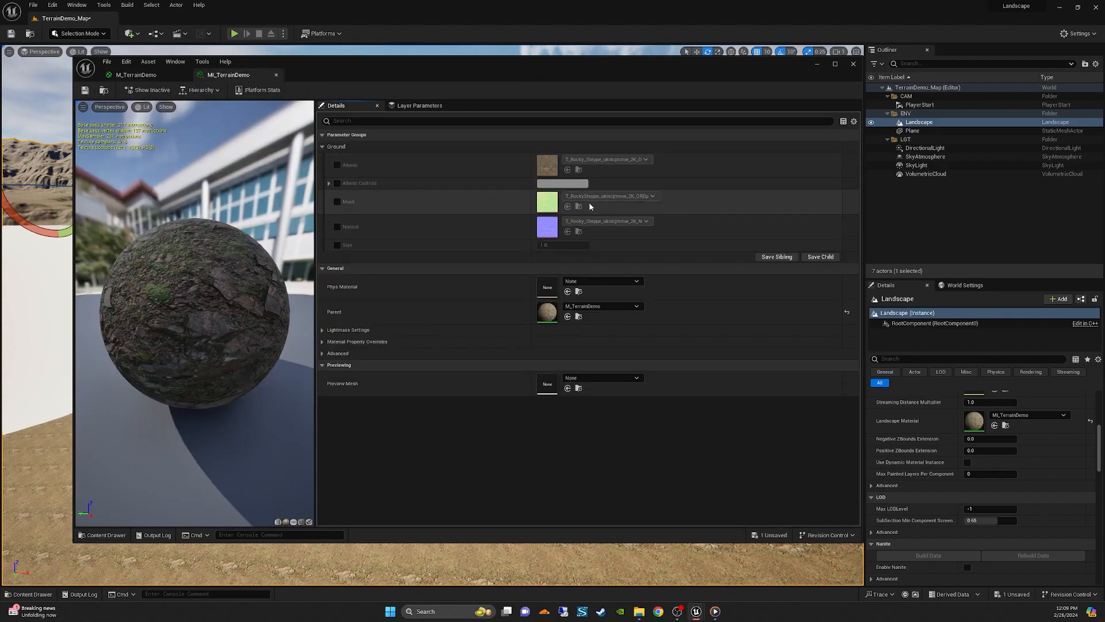
click(330, 183)
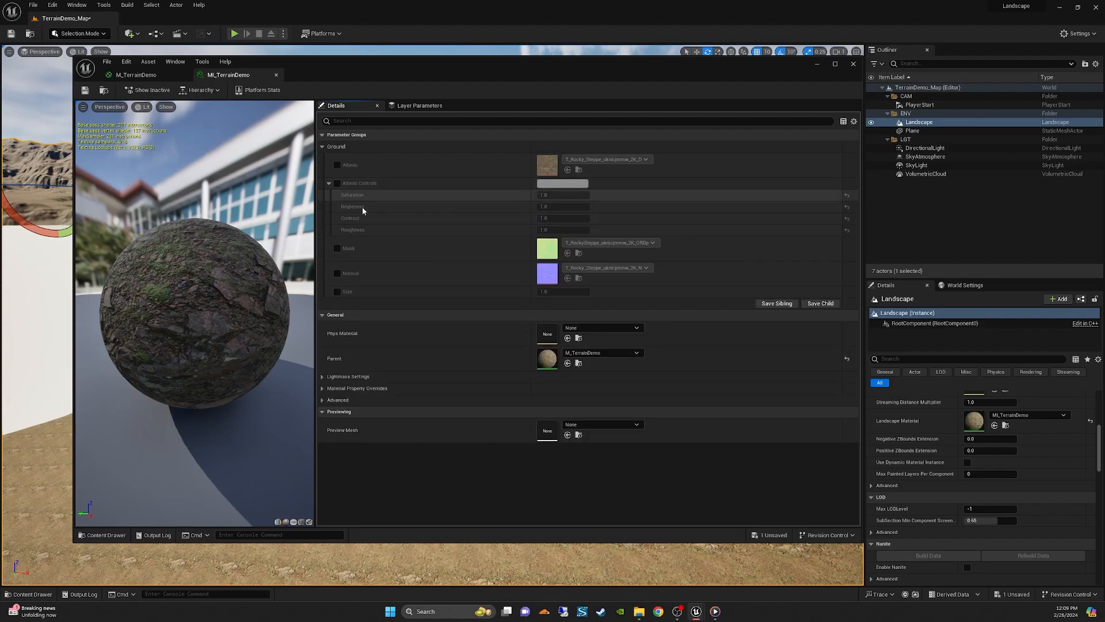
click(329, 183)
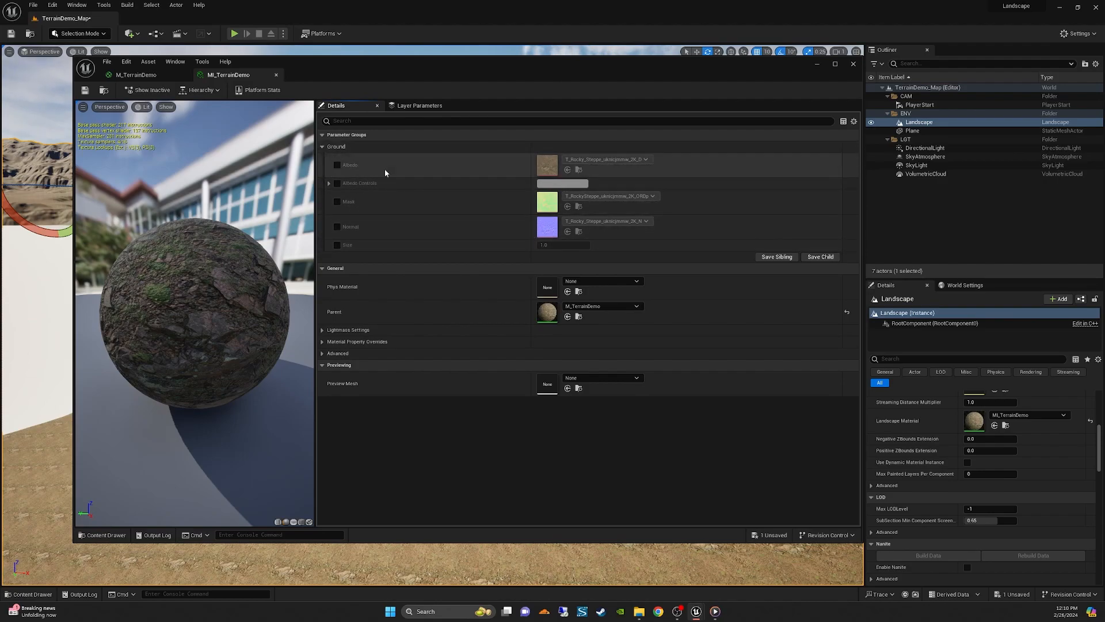
- Set the sort priority of the Albedo texture parameter in M_TerrainDemo to 1
double_click(404, 191)
right_drag(347, 166, 549, 157)
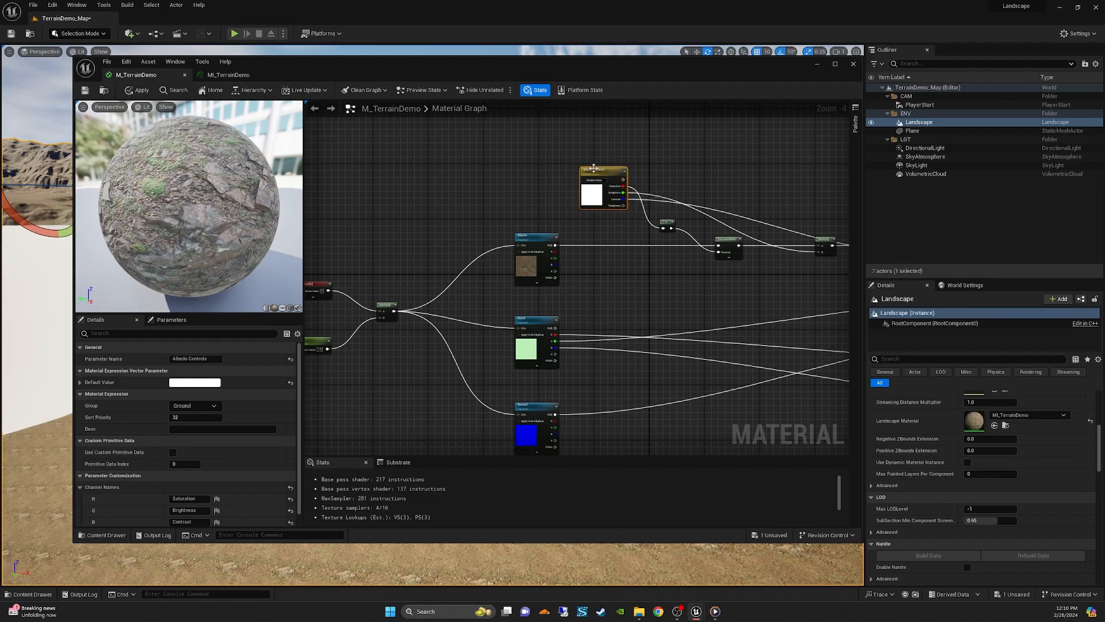
right_drag(448, 210, 499, 153)
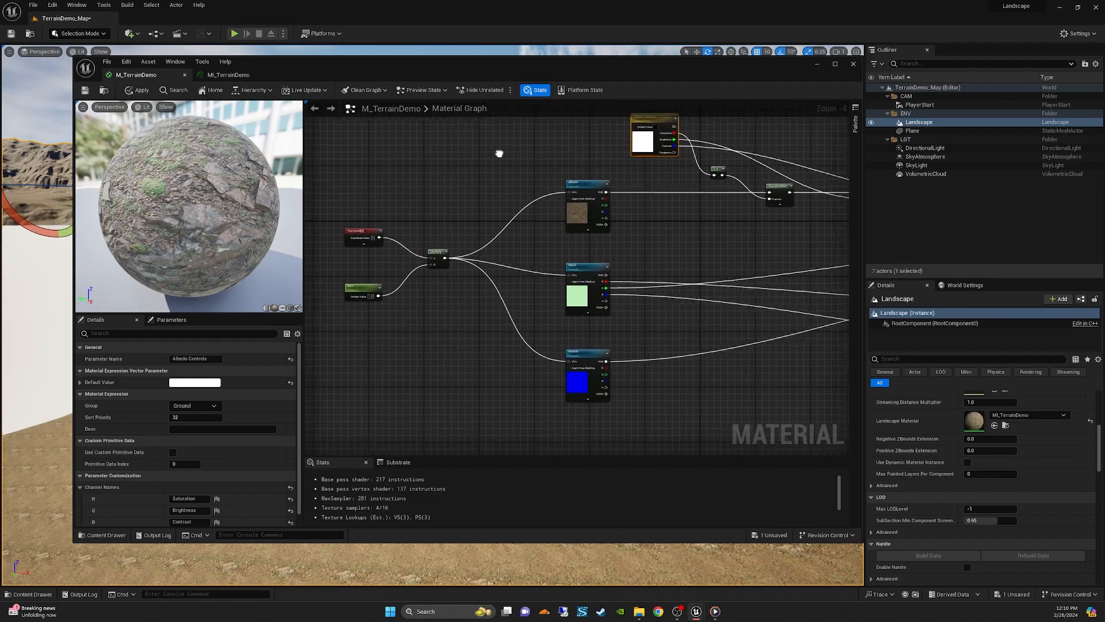
click(576, 181)
drag(552, 157, 606, 384)
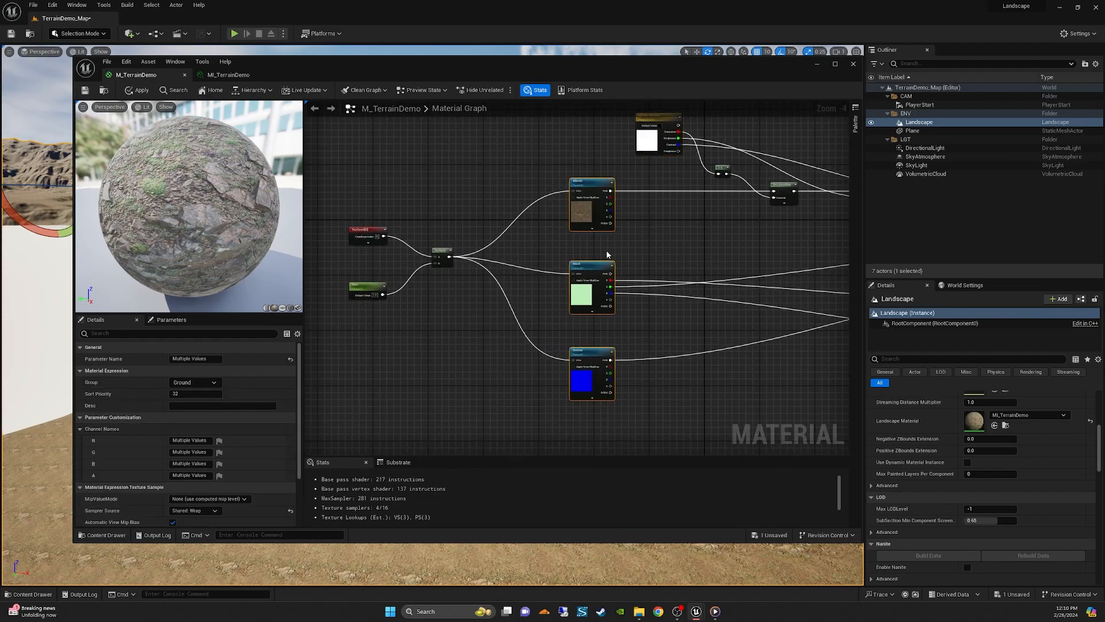
click(587, 181)
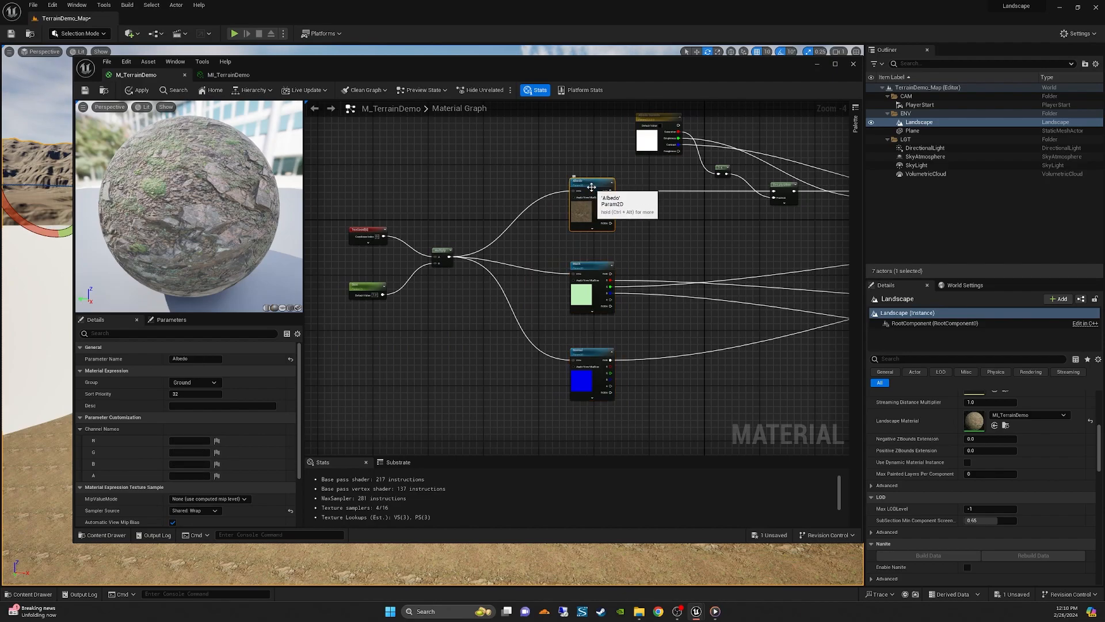
scroll(598, 193, up, 1)
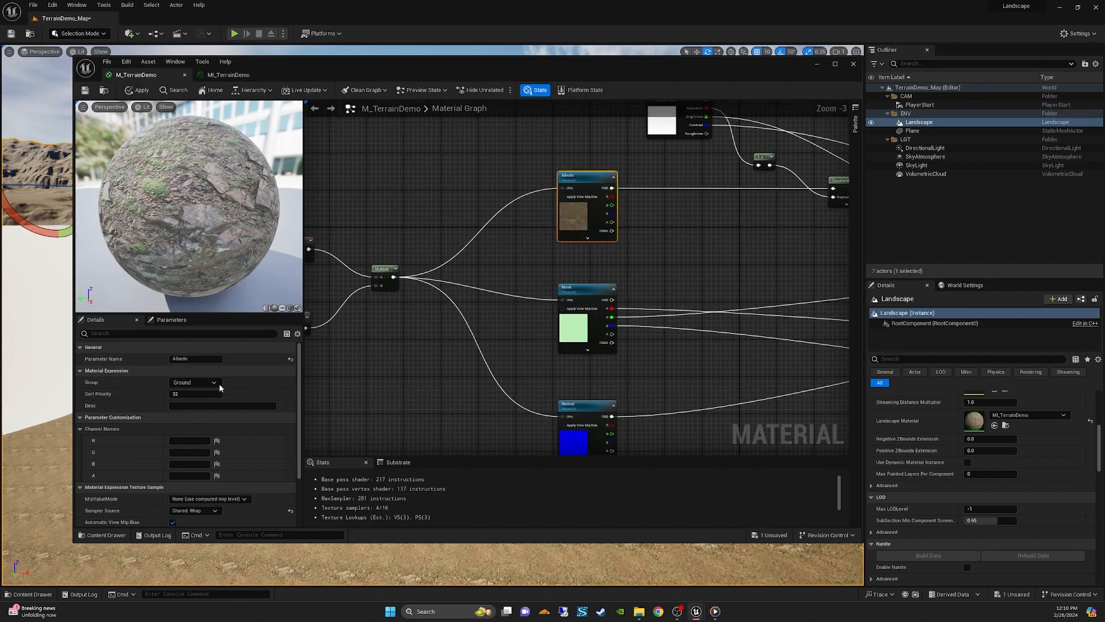
text(1)
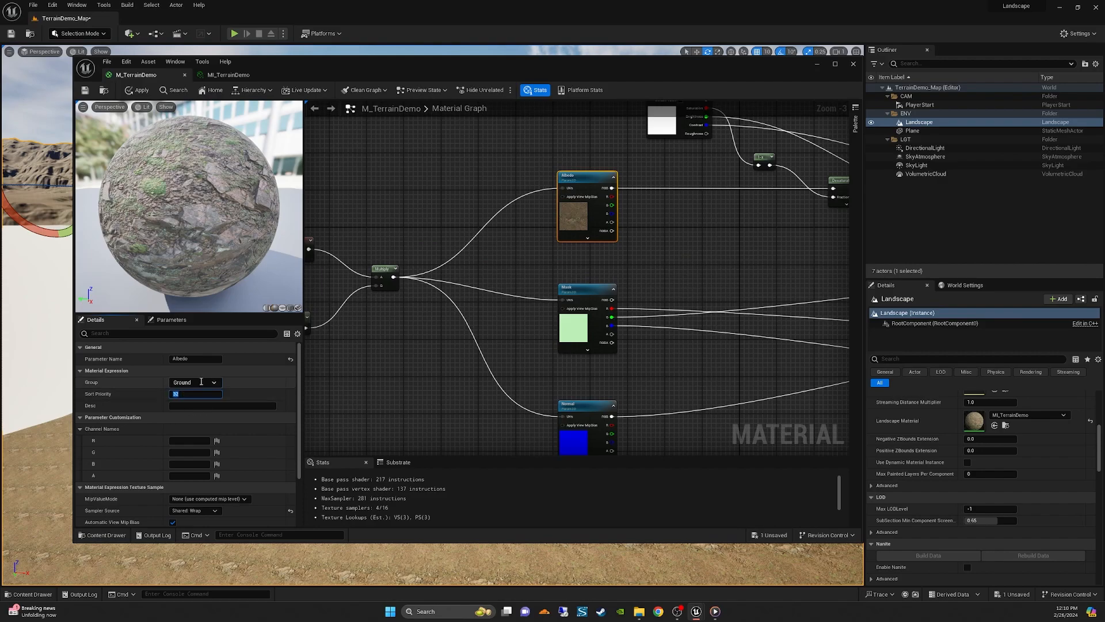
click(527, 270)
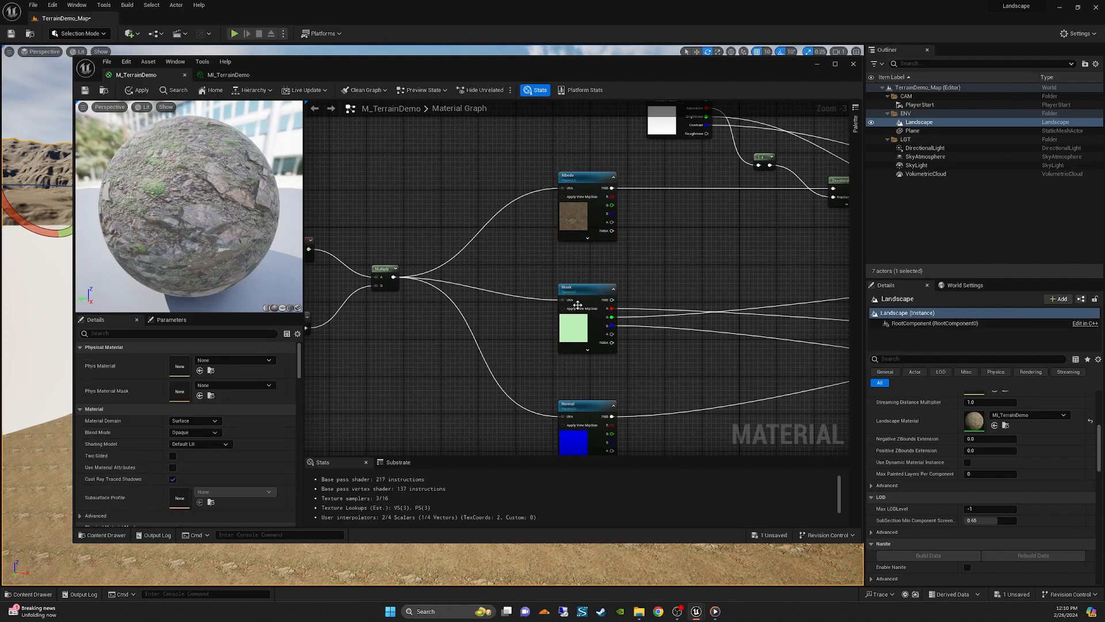
- Set the sort priority of the Mask texture parameter to 2 and of the Normal texture parameter to 3
click(581, 289)
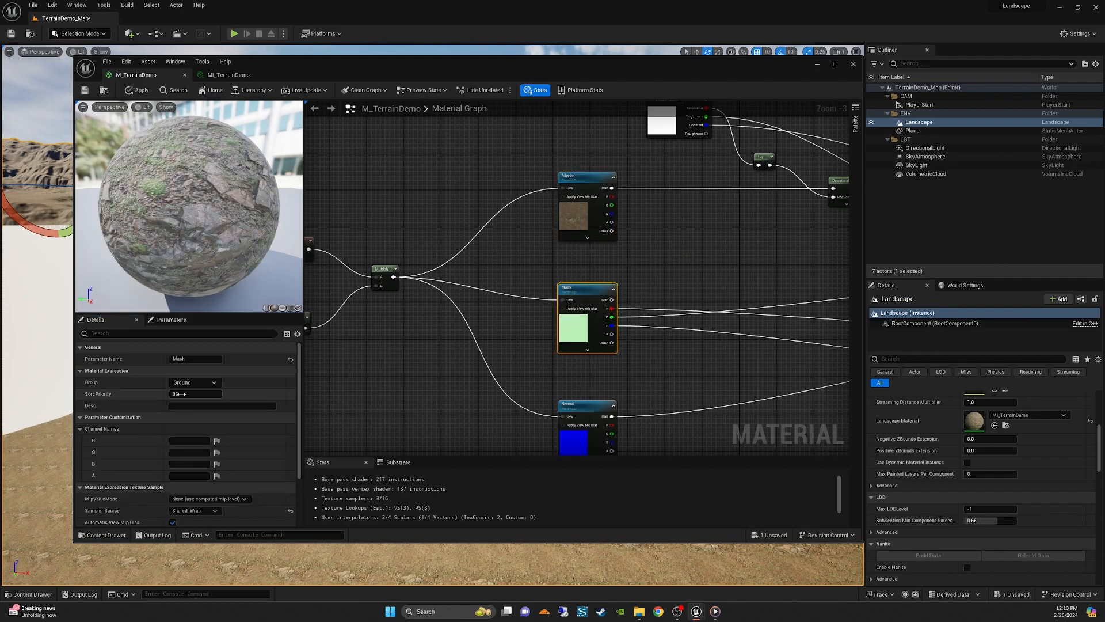
text(2)
click(590, 409)
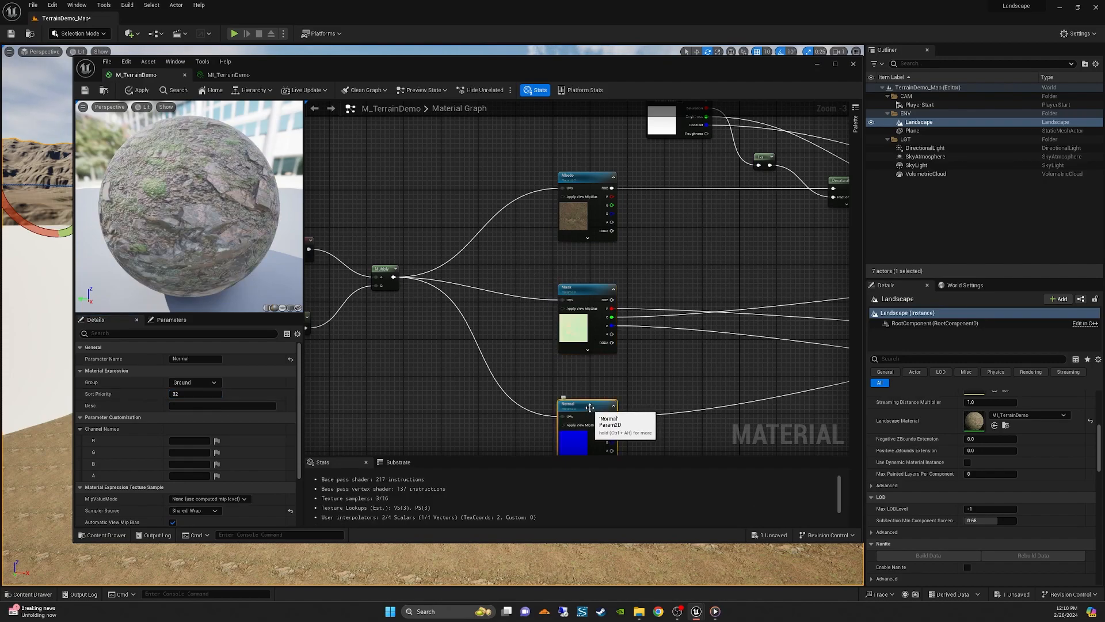
click(196, 394)
text(3)
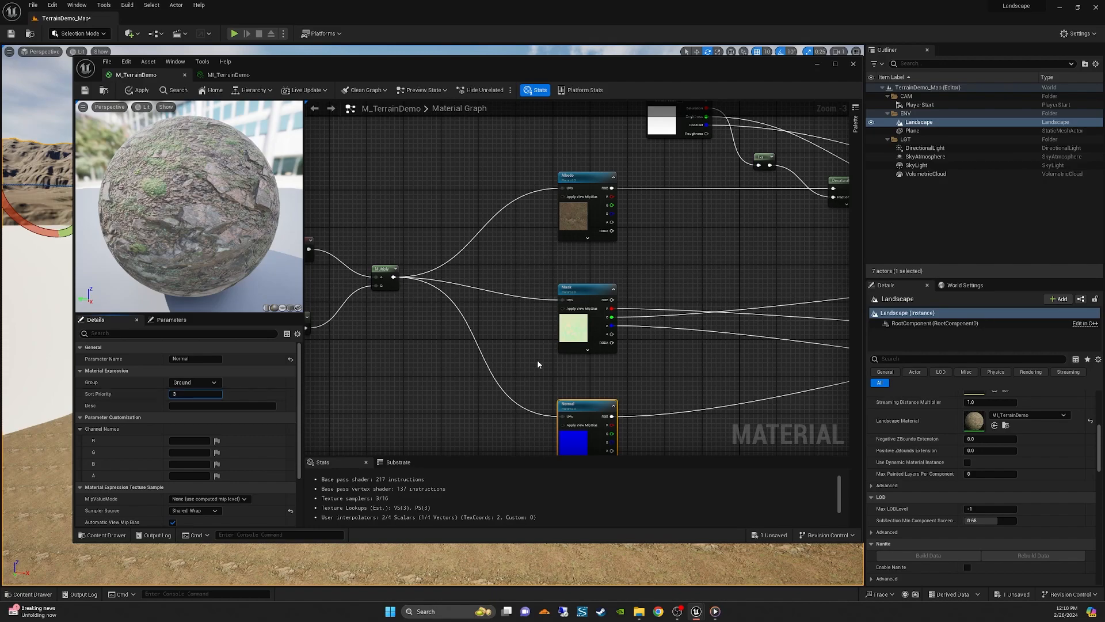
click(537, 363)
- Set the sort priority of the Albedo Controls vector parameter to 10
right_drag(505, 318, 529, 363)
right_drag(666, 122, 580, 128)
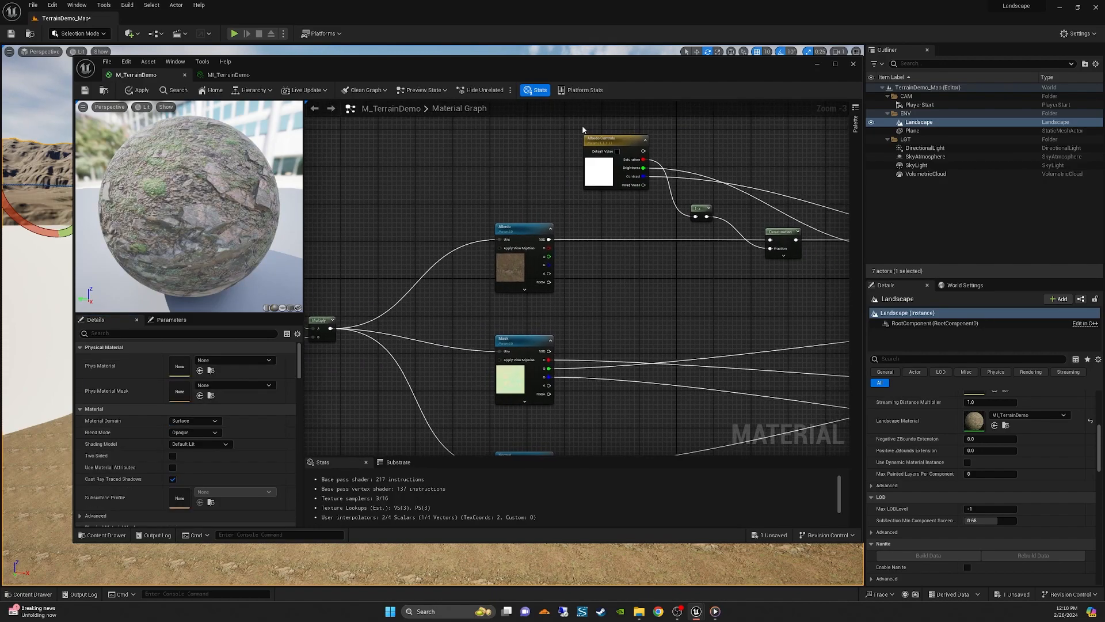
click(602, 138)
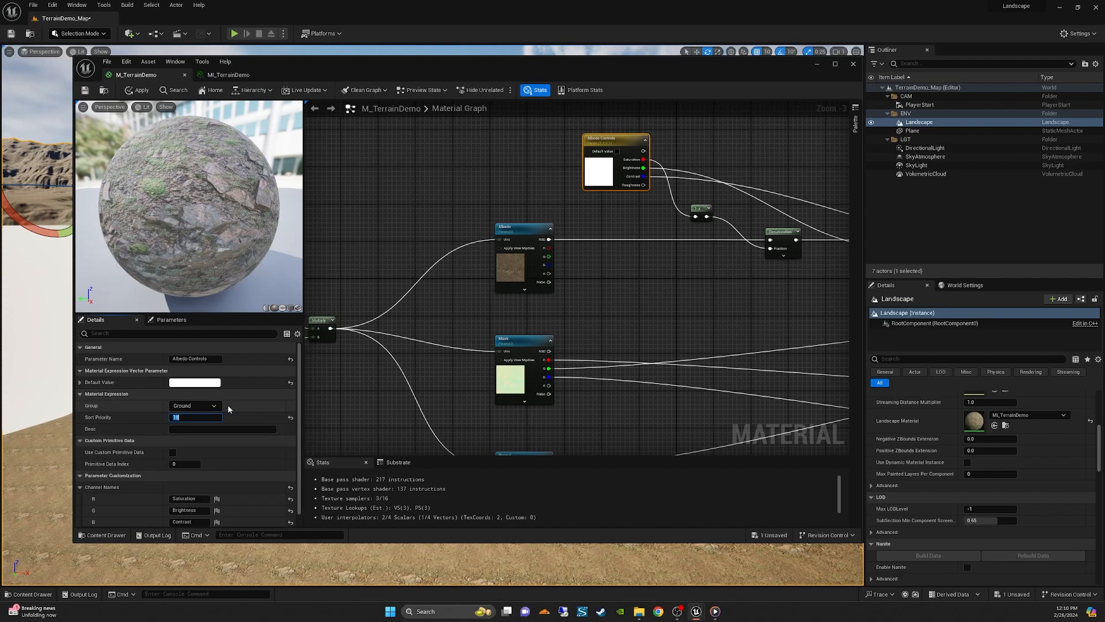
- Set the sort priority of the Size scalar parameter to 20
right_drag(448, 211, 551, 191)
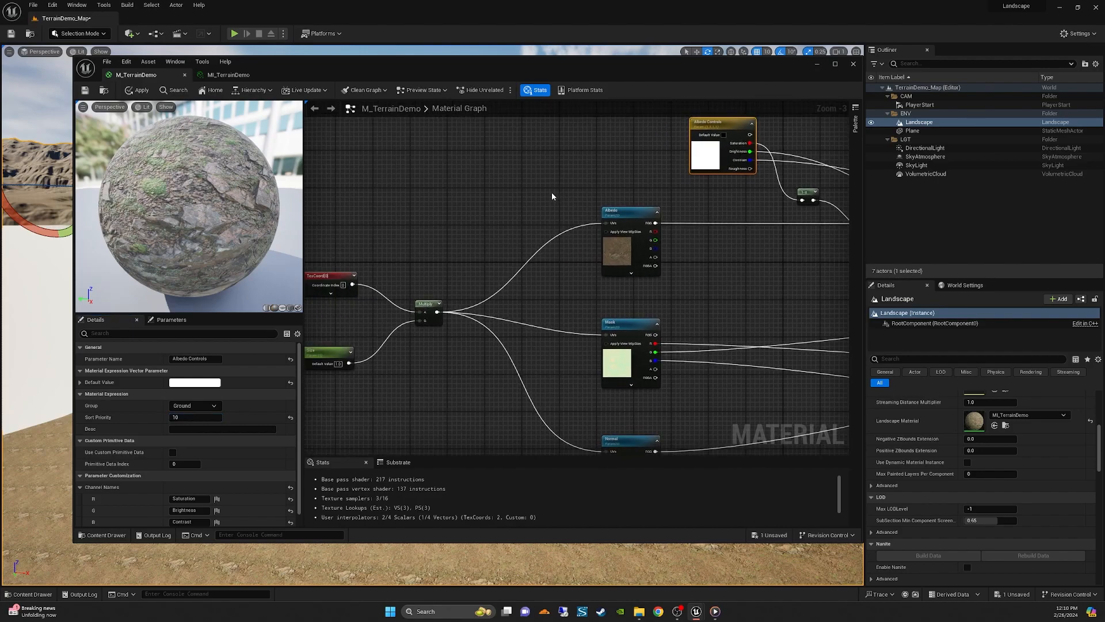
scroll(551, 191, down, 1)
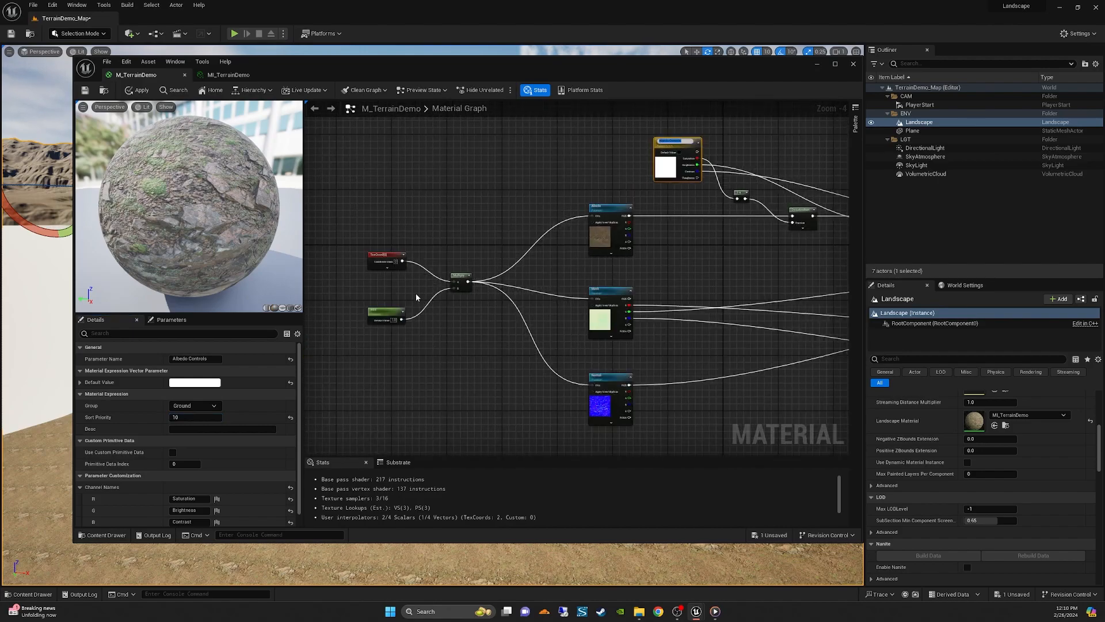
scroll(412, 307, up, 1)
click(374, 318)
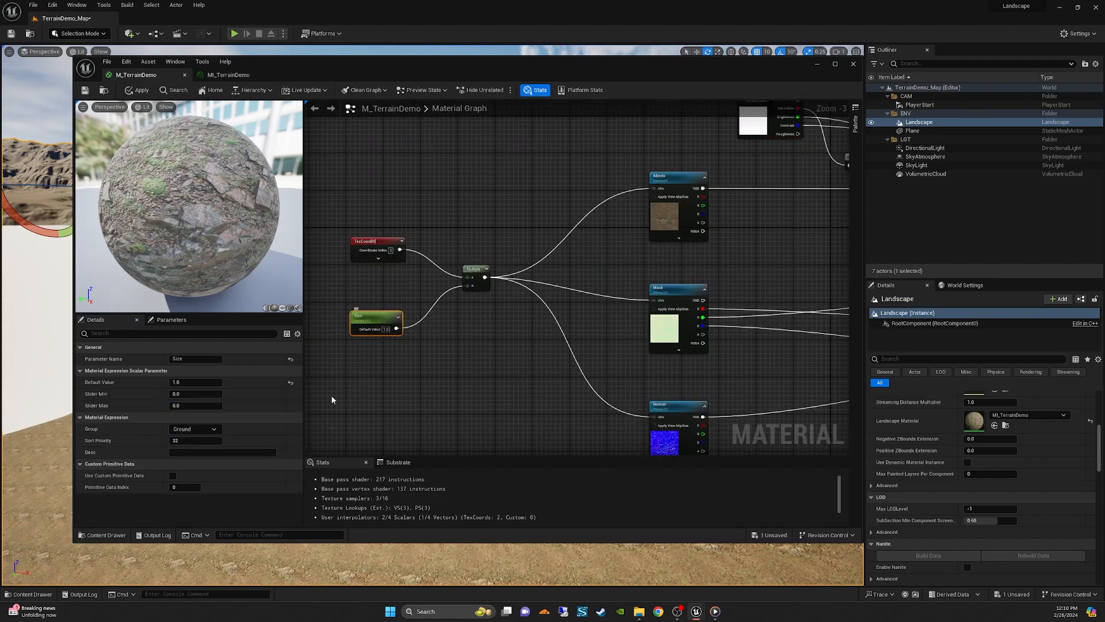
click(194, 440)
text(2)
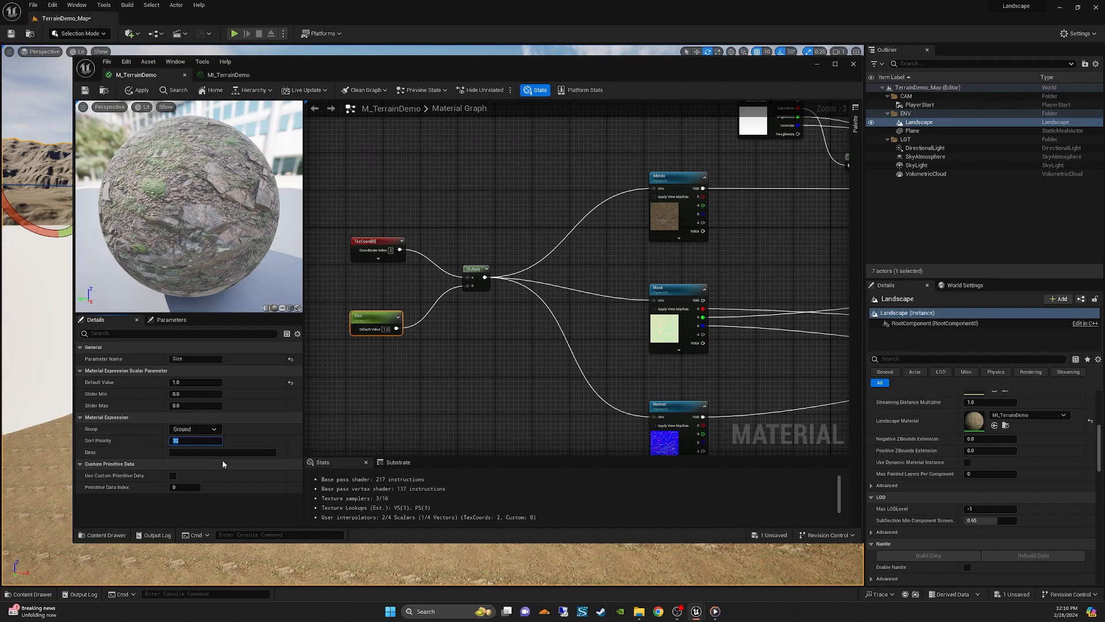
key(Return)
- Save the M_TerrainDemo material and check the order of the Ground parameters in the MI_TerrainDemo instance
scroll(487, 351, down, 1)
right_drag(500, 342, 306, 360)
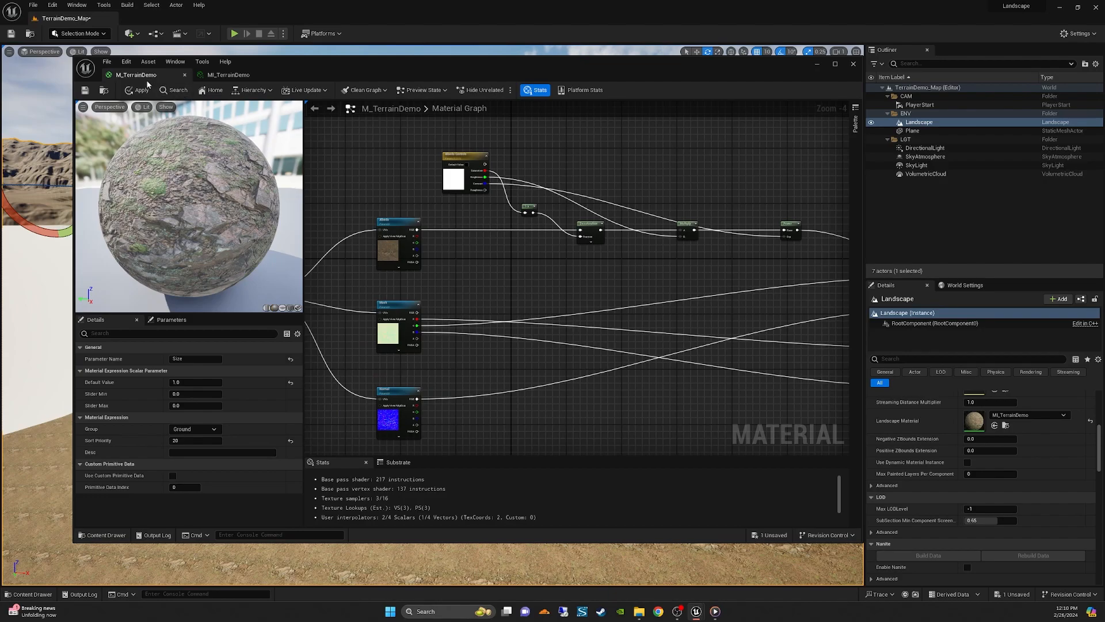
click(85, 91)
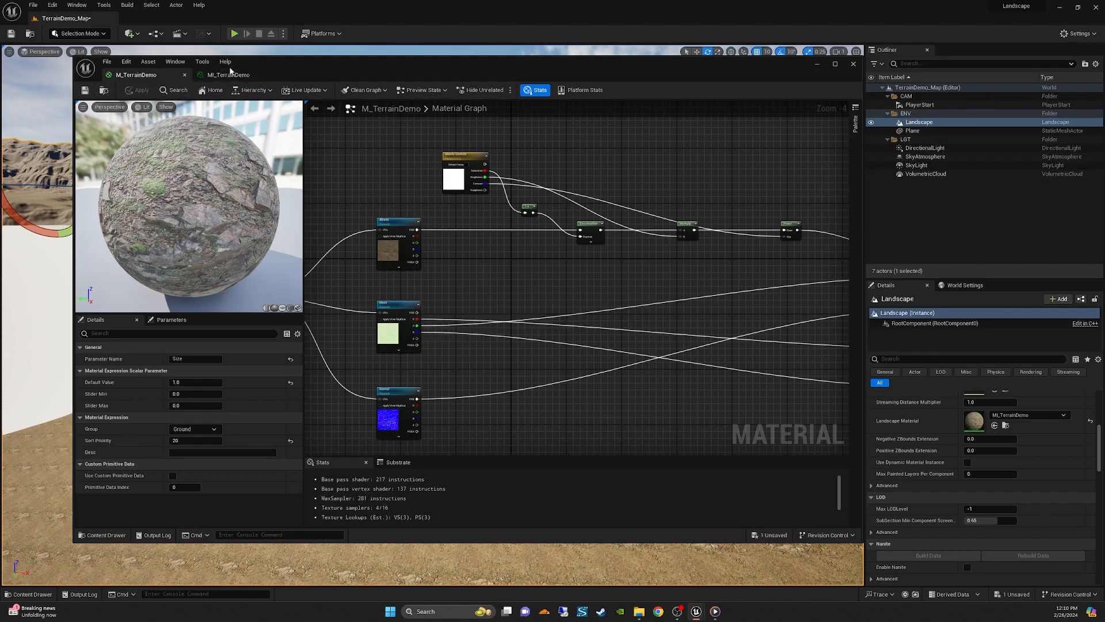
click(228, 75)
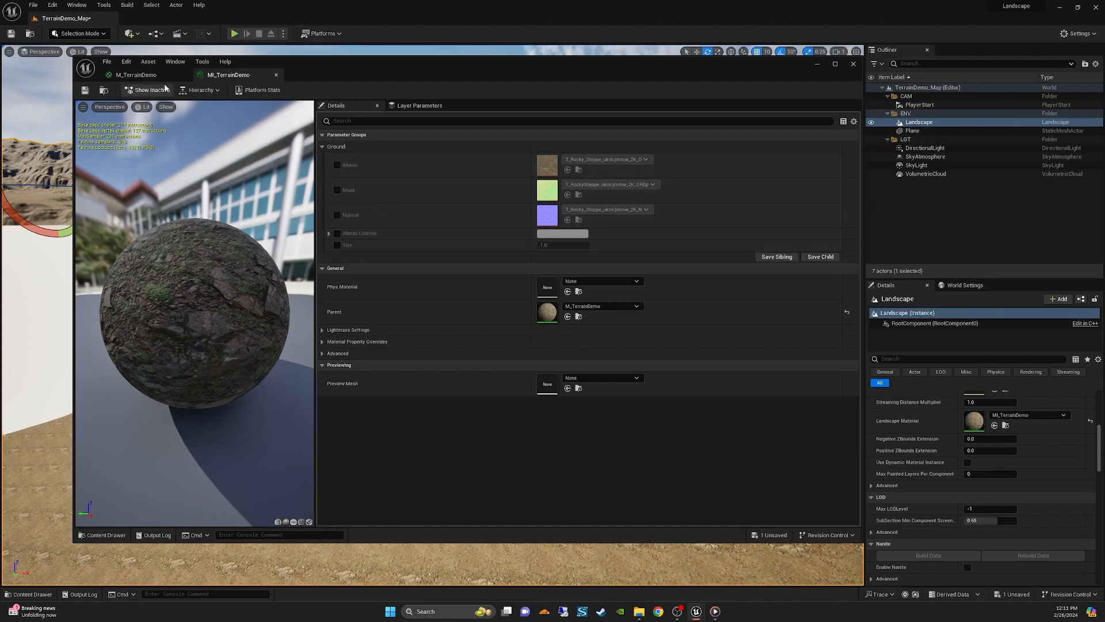
- Return to the M_TerrainDemo material graph and move the Power node closer to the material output, leaving room after the Multiply node
click(135, 75)
right_drag(635, 259, 474, 240)
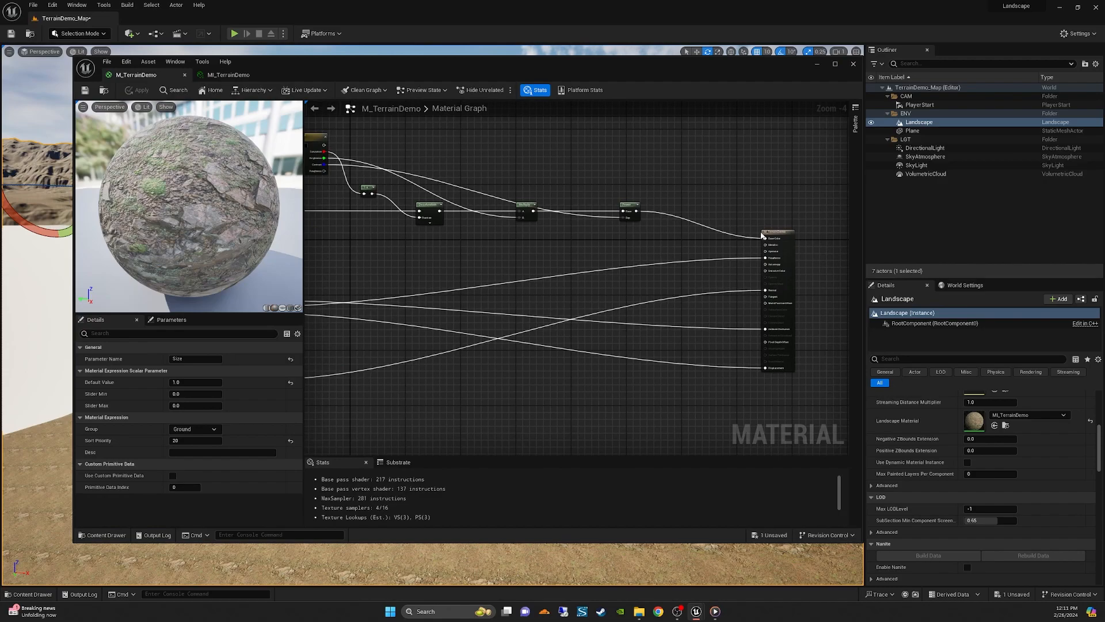
drag(776, 231, 778, 232)
drag(634, 206, 674, 206)
right_drag(660, 153, 685, 213)
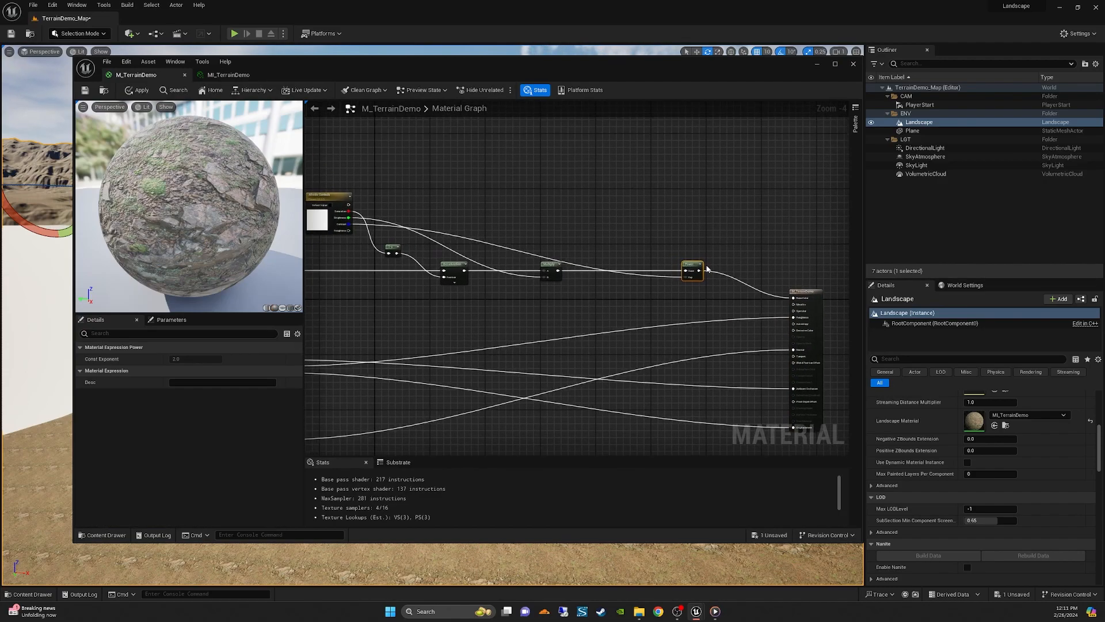
drag(699, 269, 711, 269)
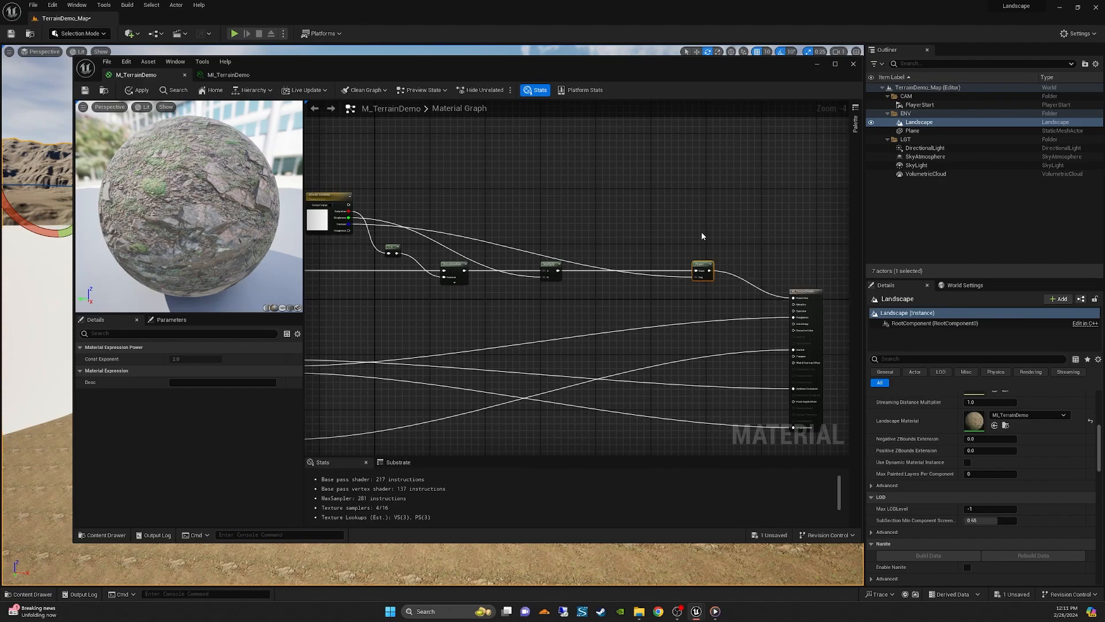
- Add a three-component vector constant above the Multiply and Power nodes and convert it to a parameter
scroll(613, 241, up, 1)
right_drag(653, 241, 617, 240)
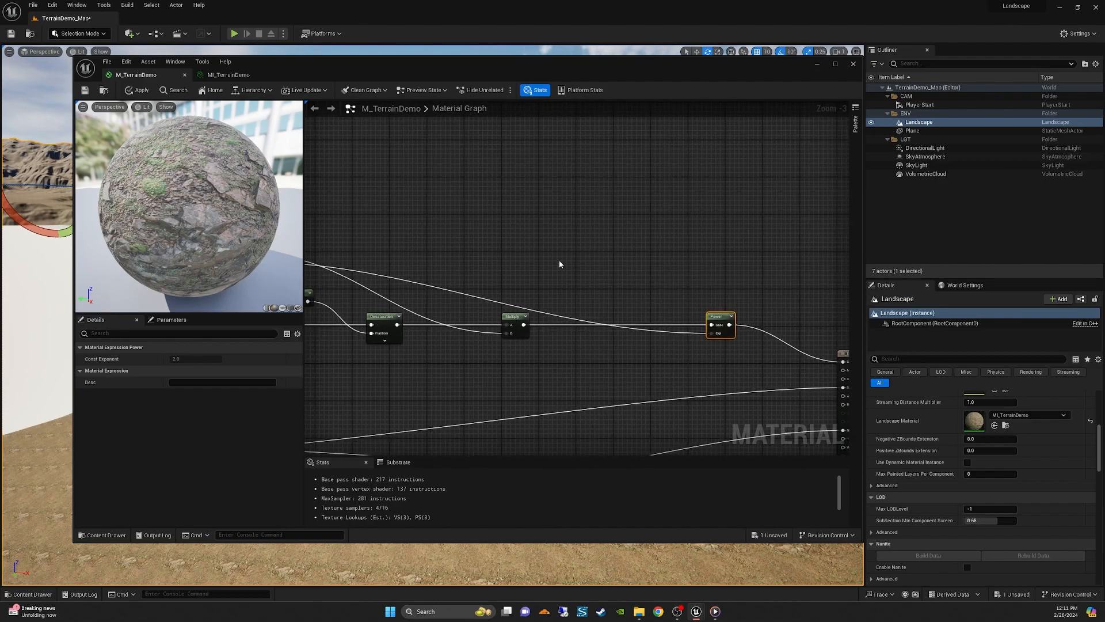
click(566, 231)
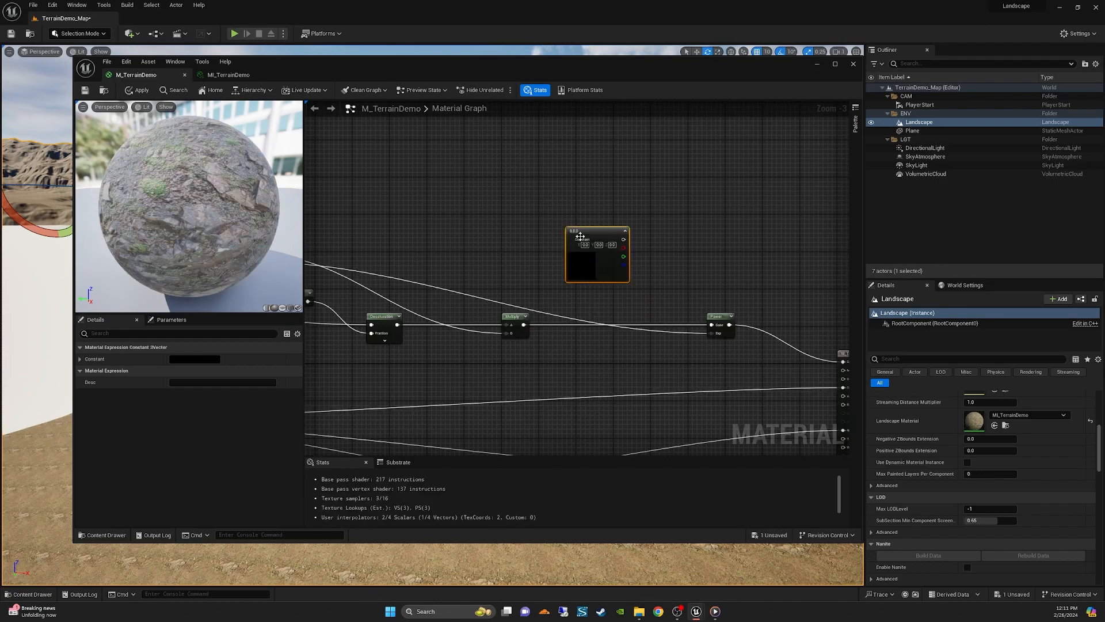
drag(596, 233, 557, 214)
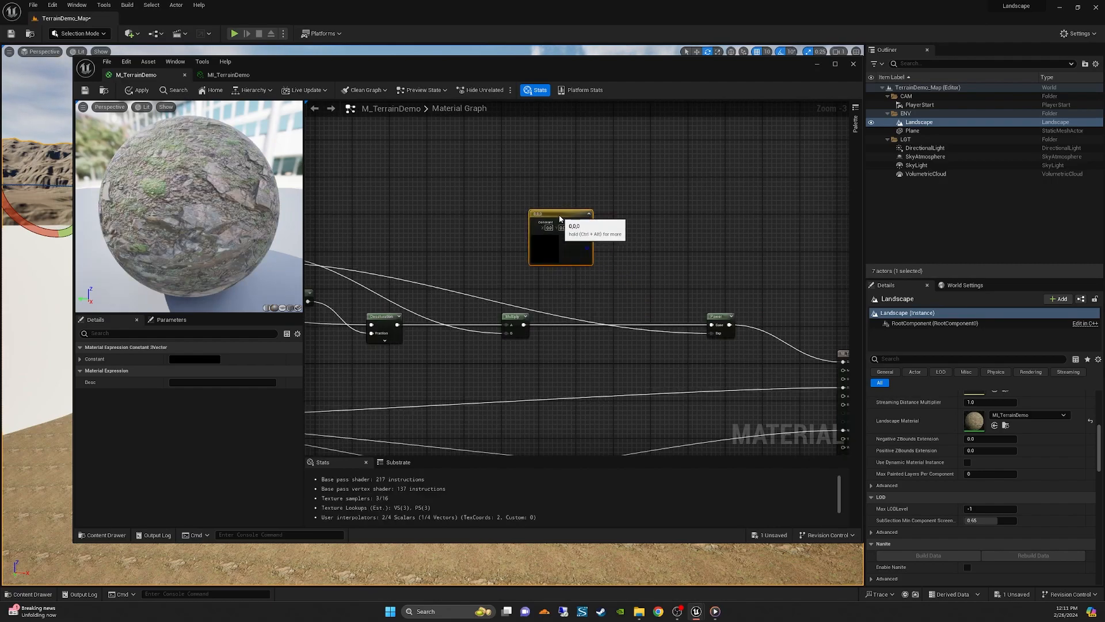
scroll(558, 214, up, 2)
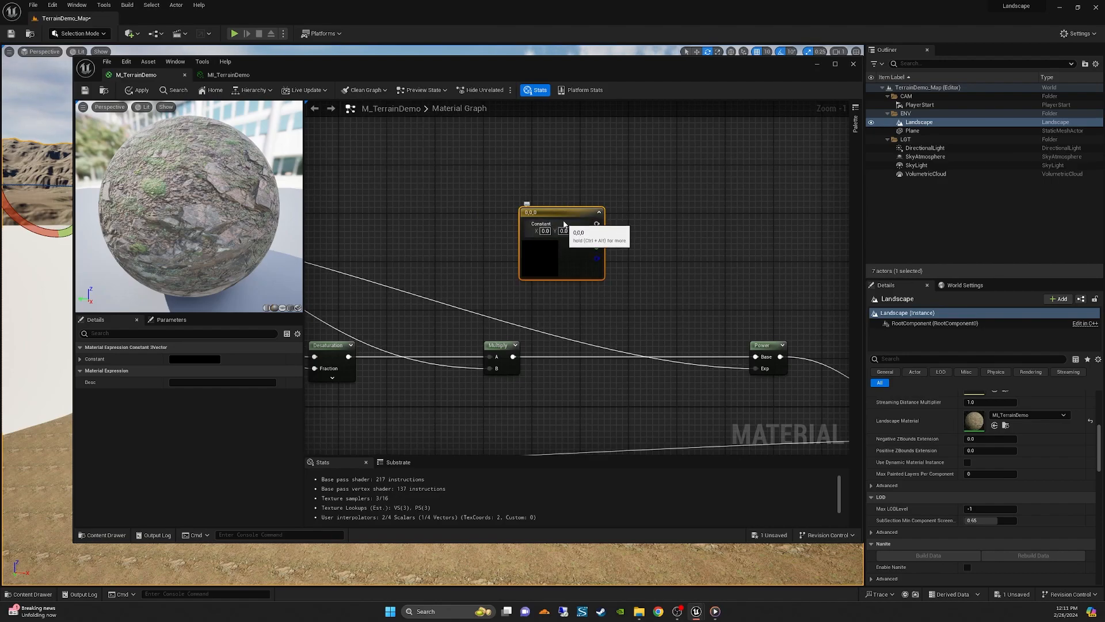
right_click(563, 217)
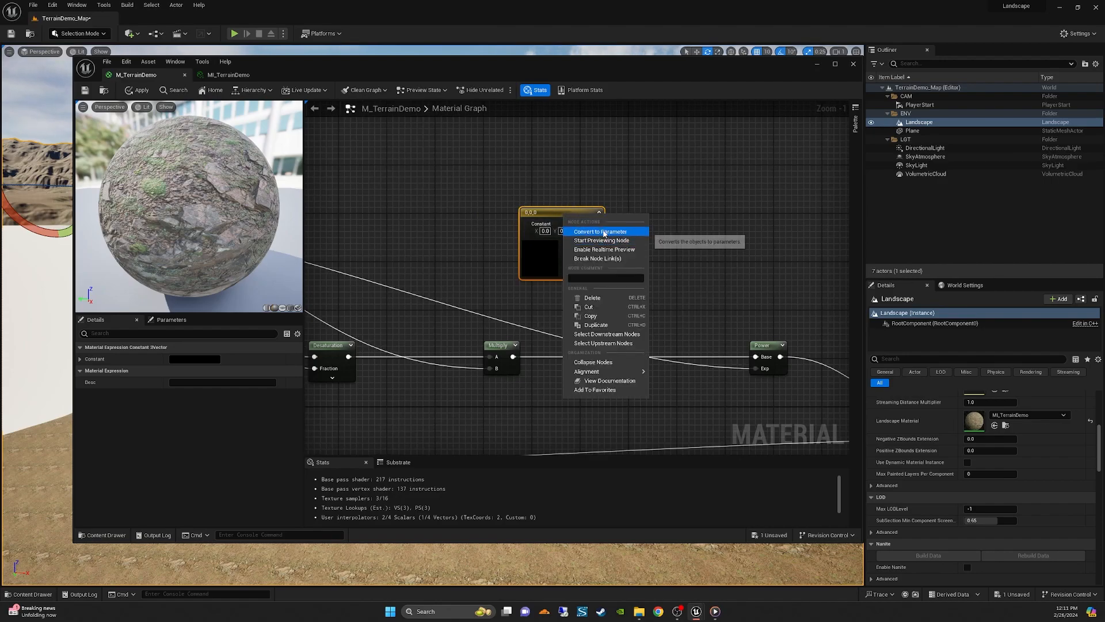
click(604, 235)
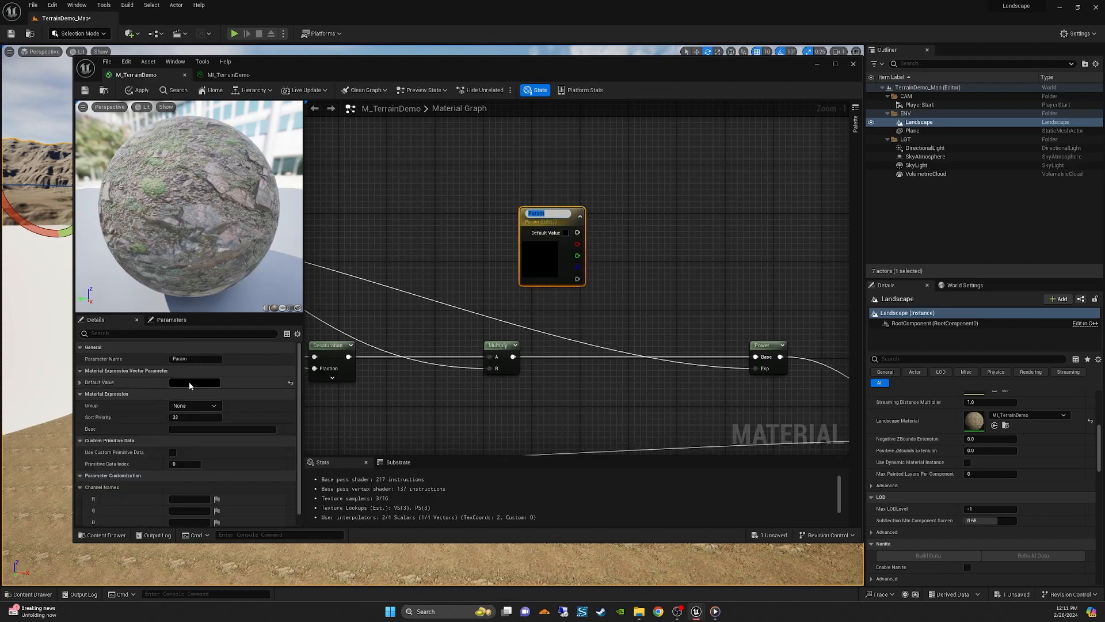
- Name the new vector parameter Tint and assign it to the Ground group with sort priority 11
click(200, 357)
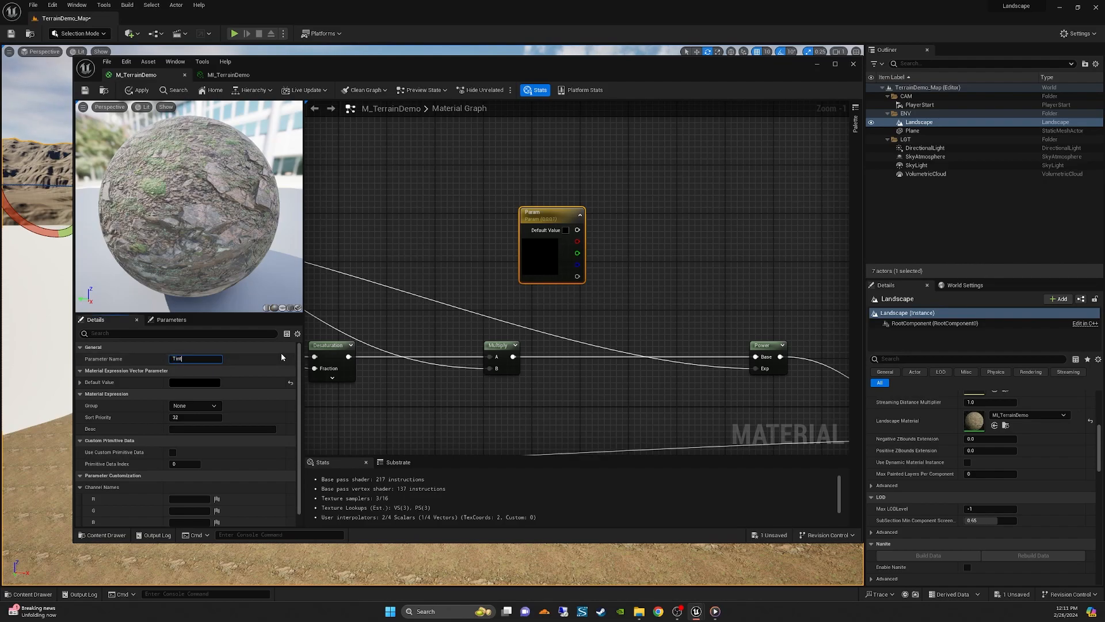
click(214, 406)
click(180, 414)
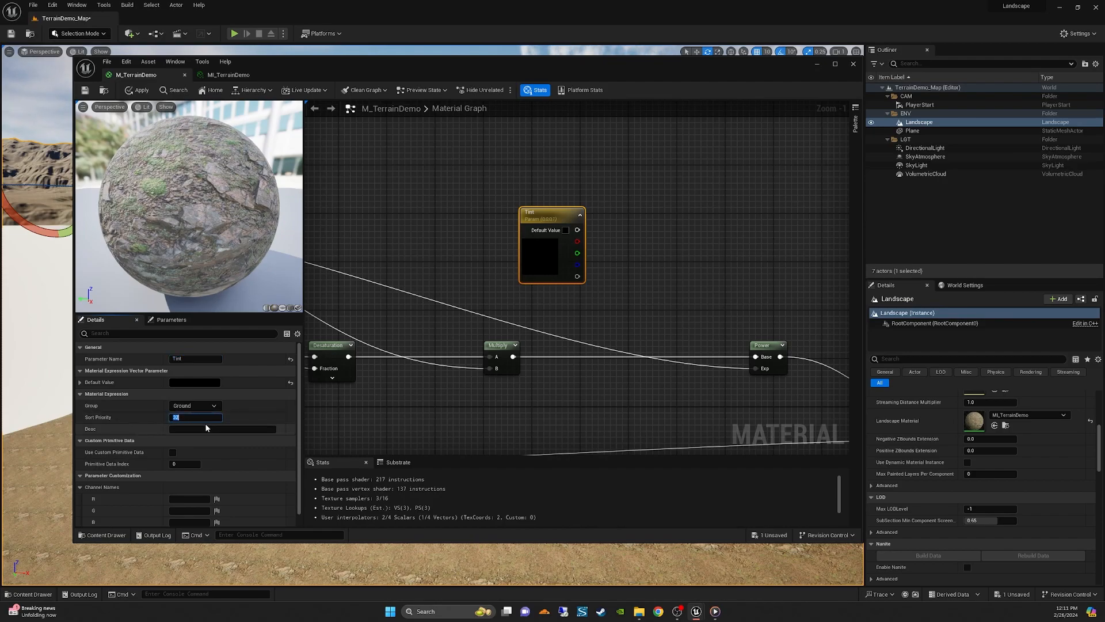
text(11)
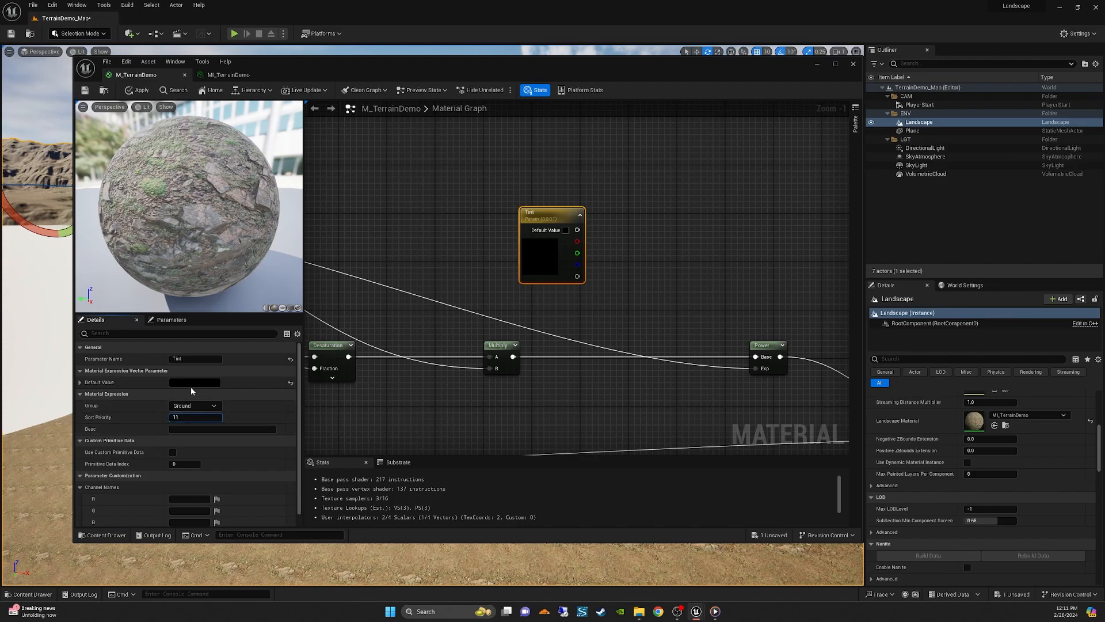
click(397, 254)
- Add a Multiply node between the existing Multiply and Power nodes and connect the Tint output to its A input
right_drag(691, 254, 576, 213)
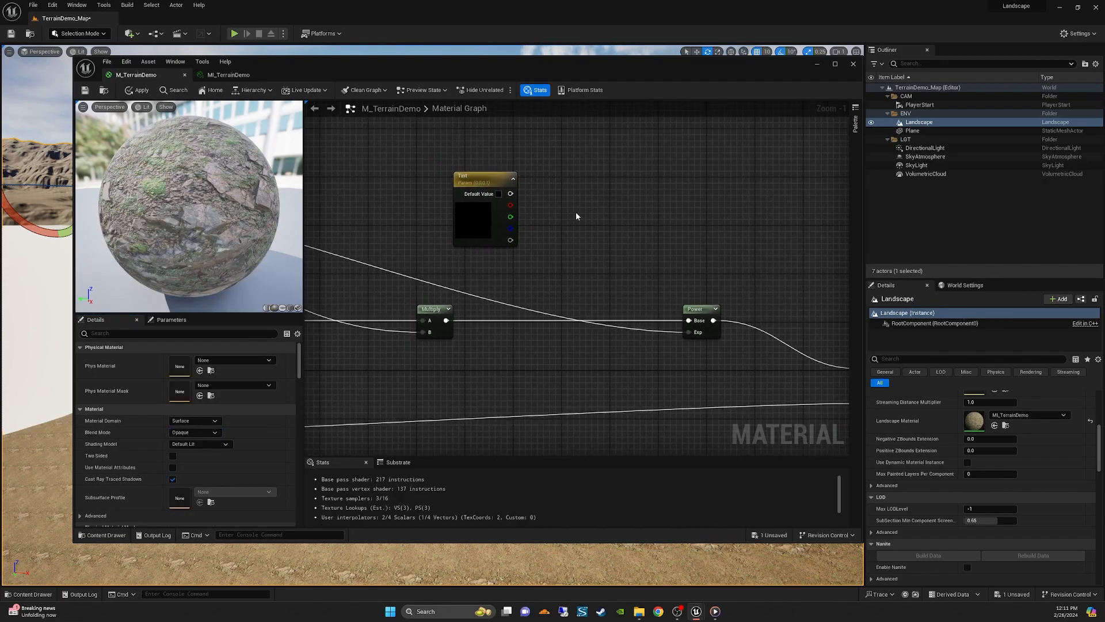
click(593, 262)
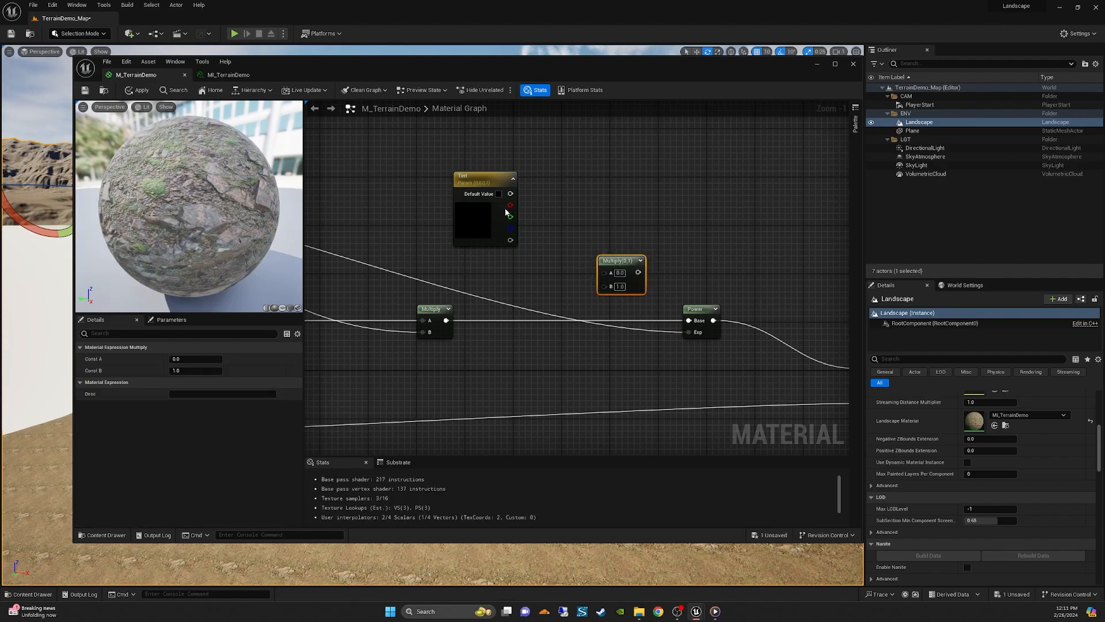
drag(510, 194, 611, 272)
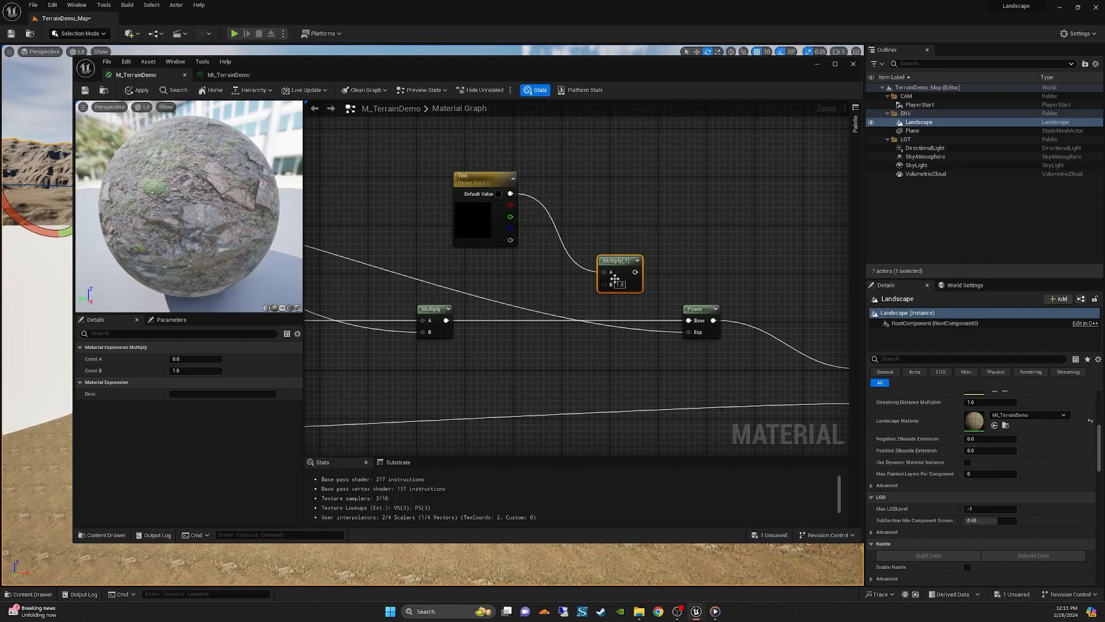
drag(496, 182, 479, 169)
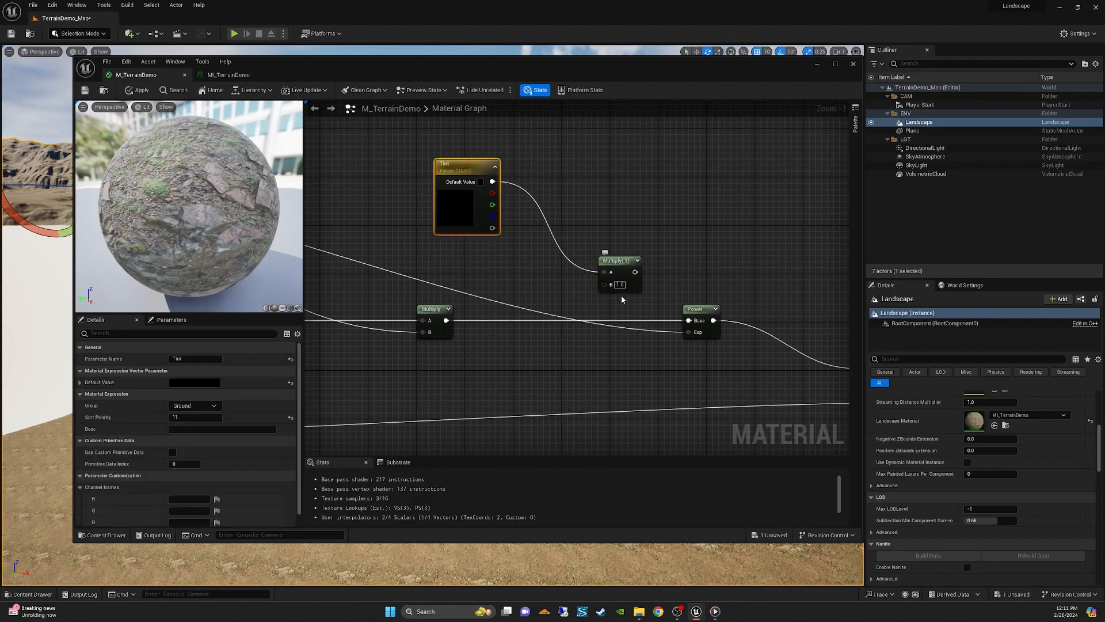
- Move Power further along and wire the existing Multiply into the new Multiply's B input and the new Multiply's output into Power's Base
drag(701, 311, 749, 311)
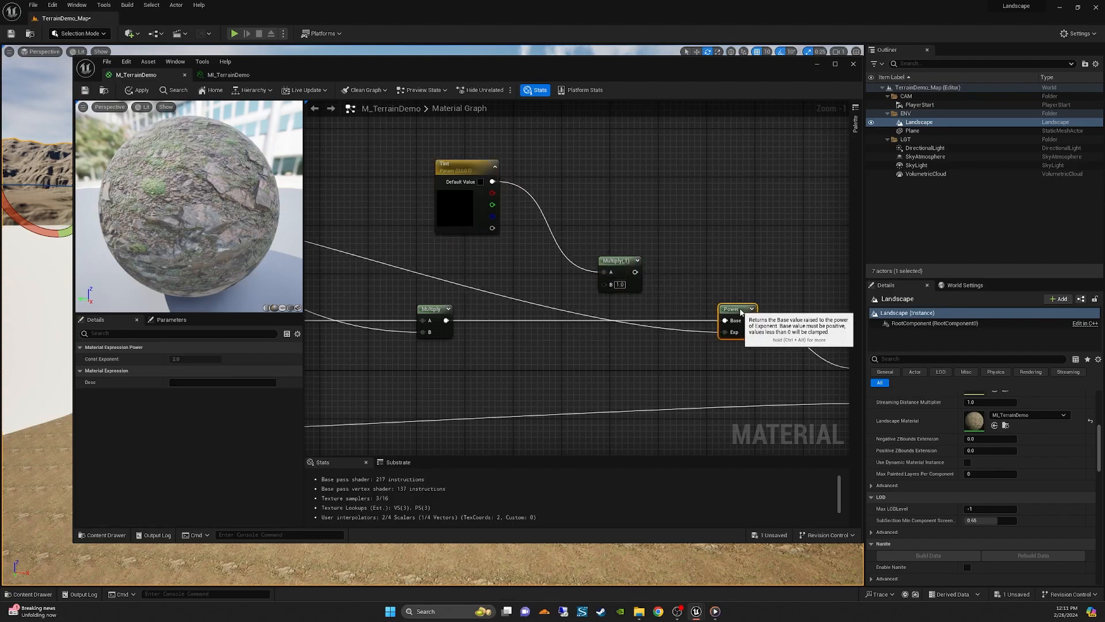
right_drag(677, 227, 826, 239)
scroll(818, 237, down, 1)
right_drag(474, 187, 323, 185)
scroll(482, 333, up, 1)
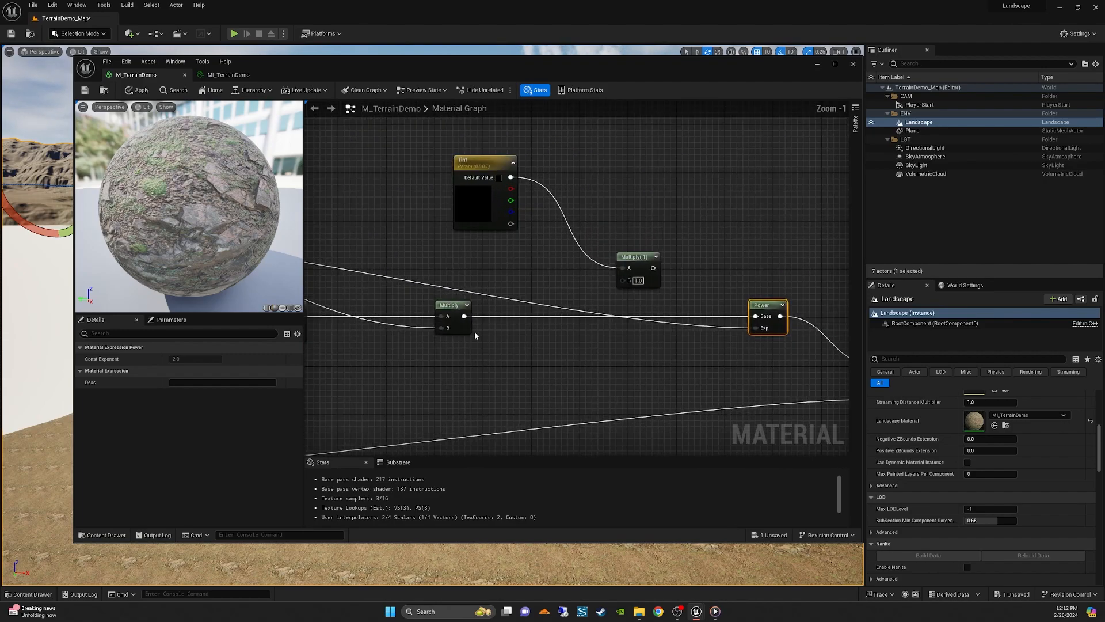
drag(464, 316, 762, 321)
mouse_move(630, 257)
mouse_down()
mouse_move(632, 313)
mouse_move(632, 265)
mouse_up()
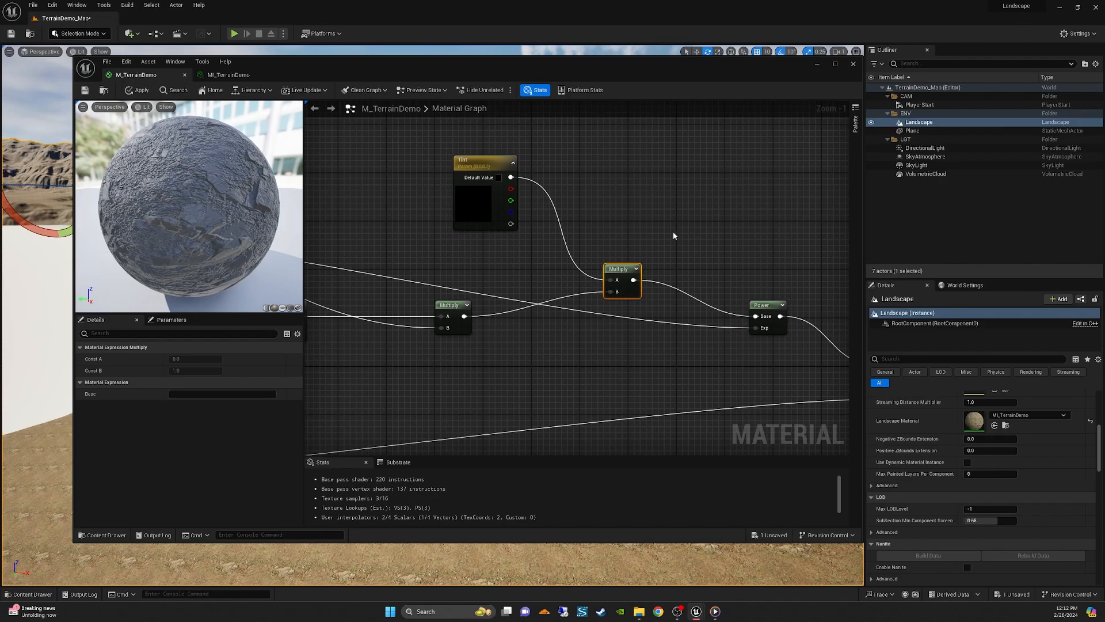
- Set the Tint parameter's default colour to white, with R, G and B at 1.0
right_drag(598, 201, 620, 212)
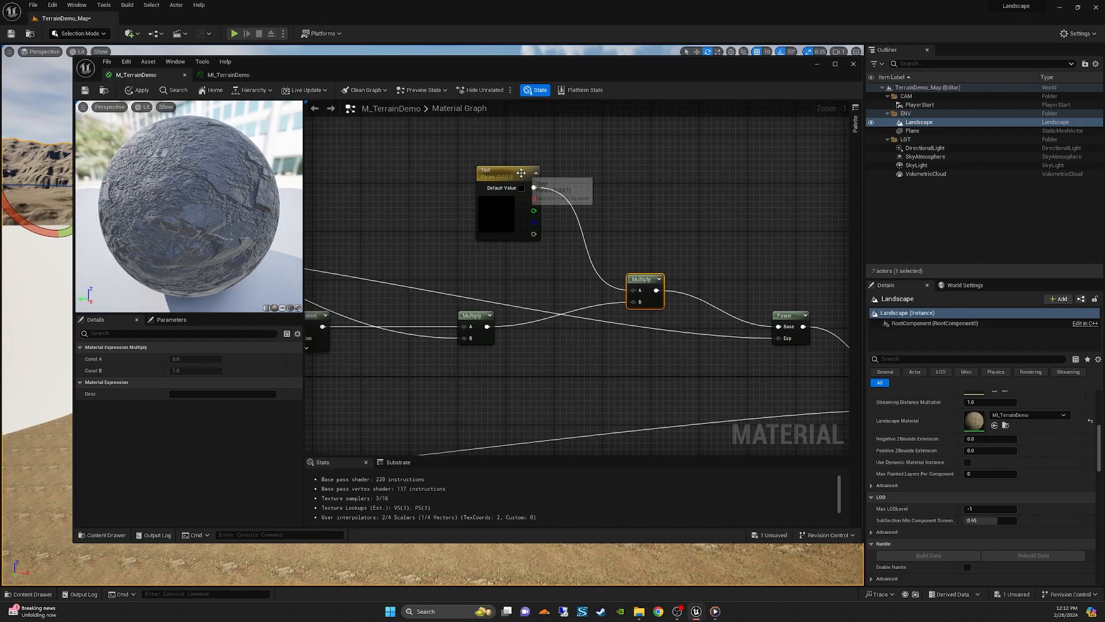
double_click(520, 172)
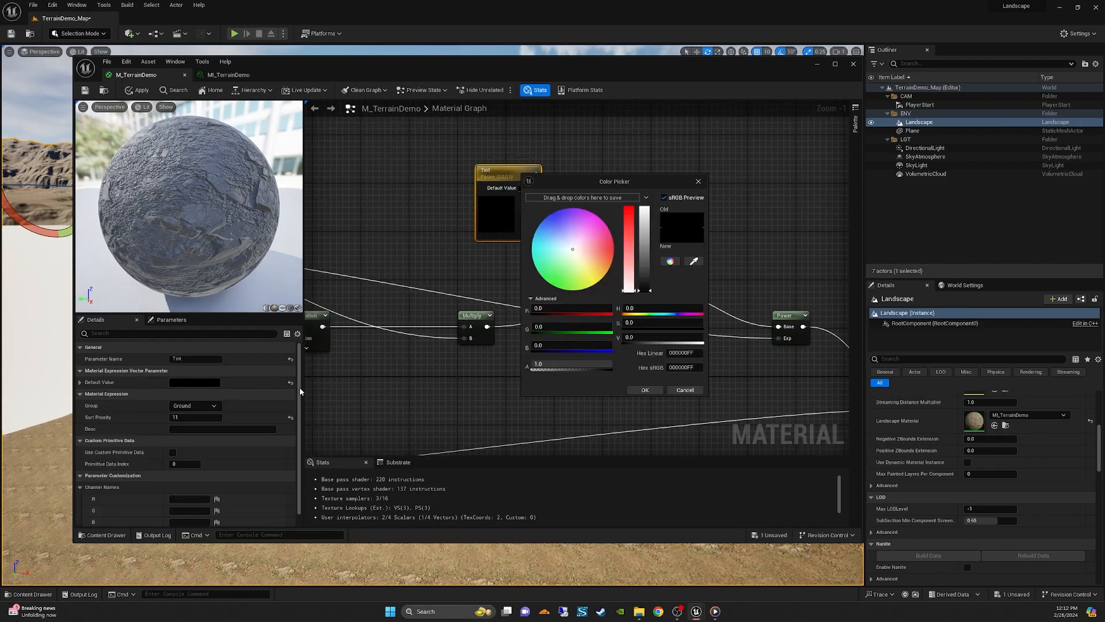
drag(561, 311, 610, 329)
drag(535, 345, 611, 345)
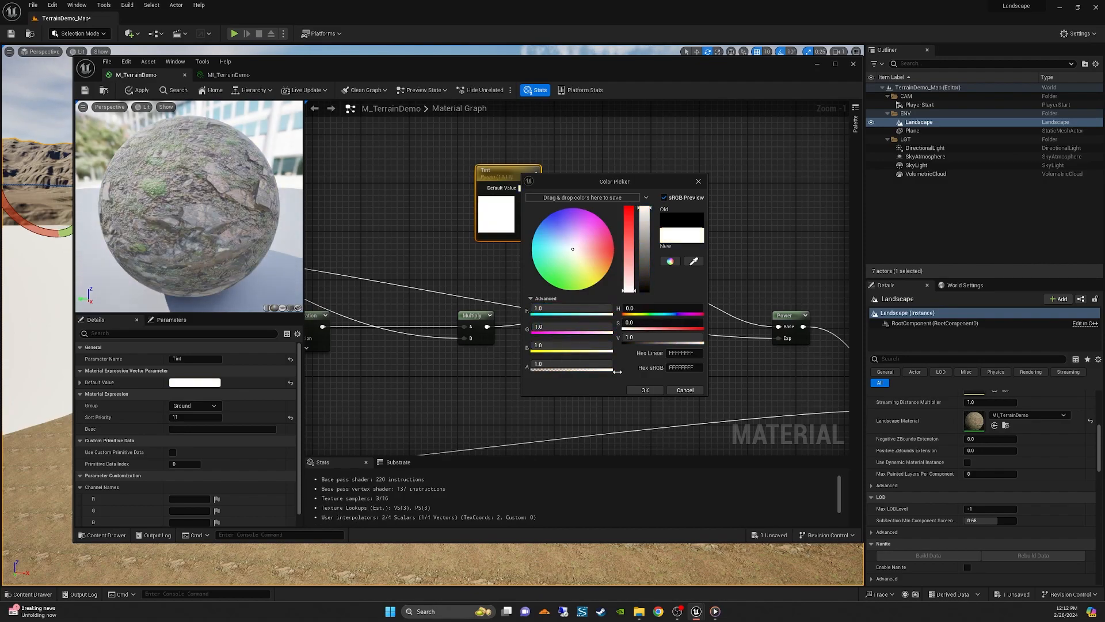
click(651, 389)
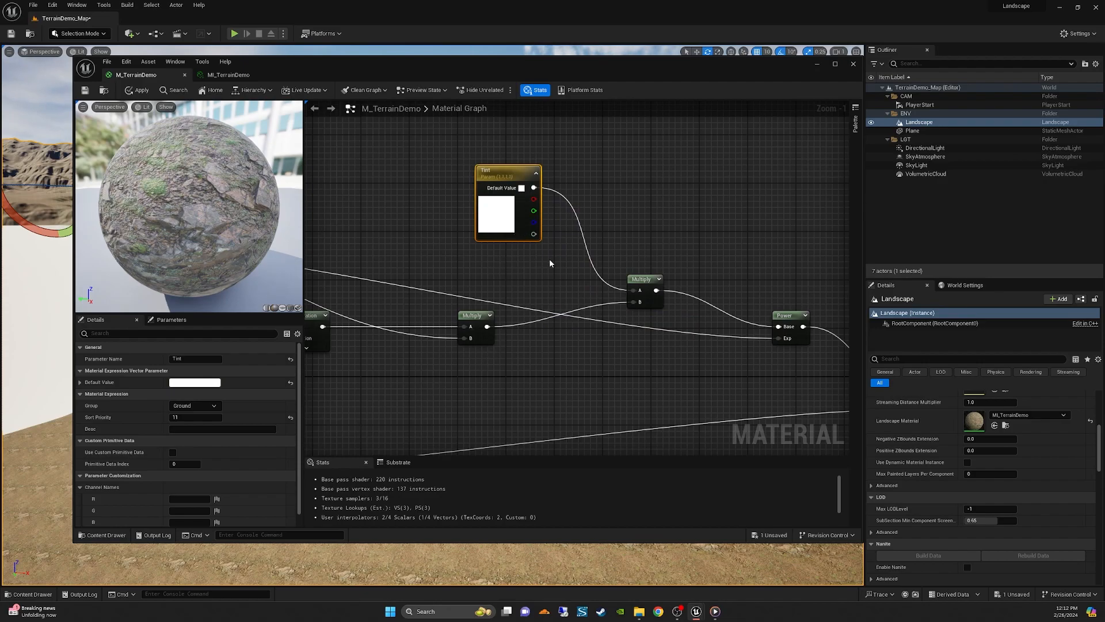
- Save M_TerrainDemo and bring up the MI_TerrainDemo instance in a smaller, relocated window that leaves the landscape in view
scroll(694, 224, down, 3)
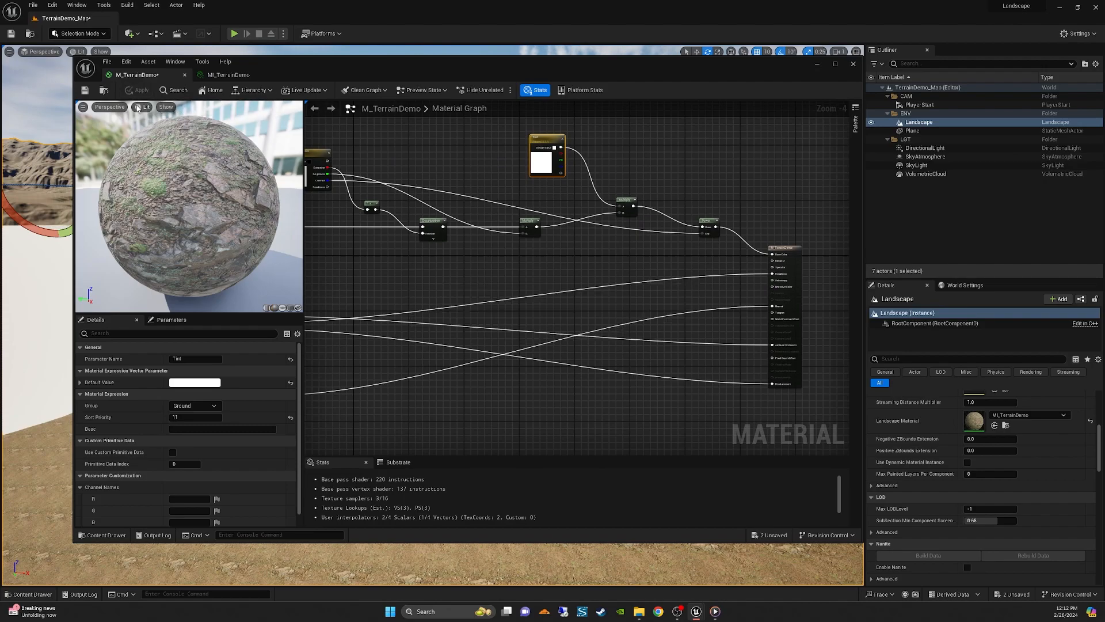
click(89, 92)
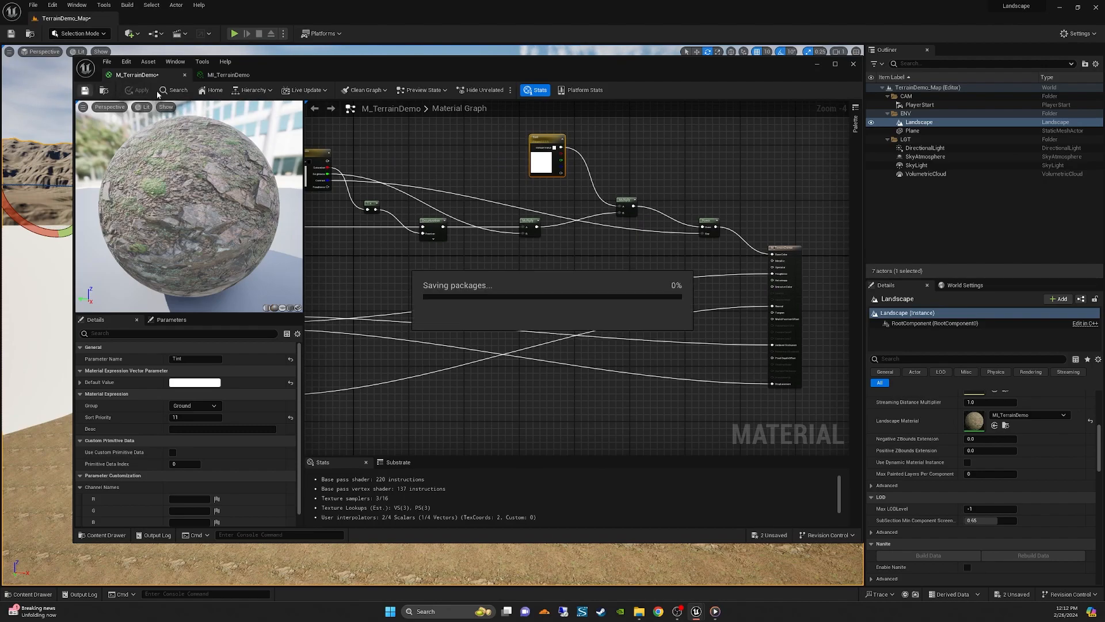
click(228, 78)
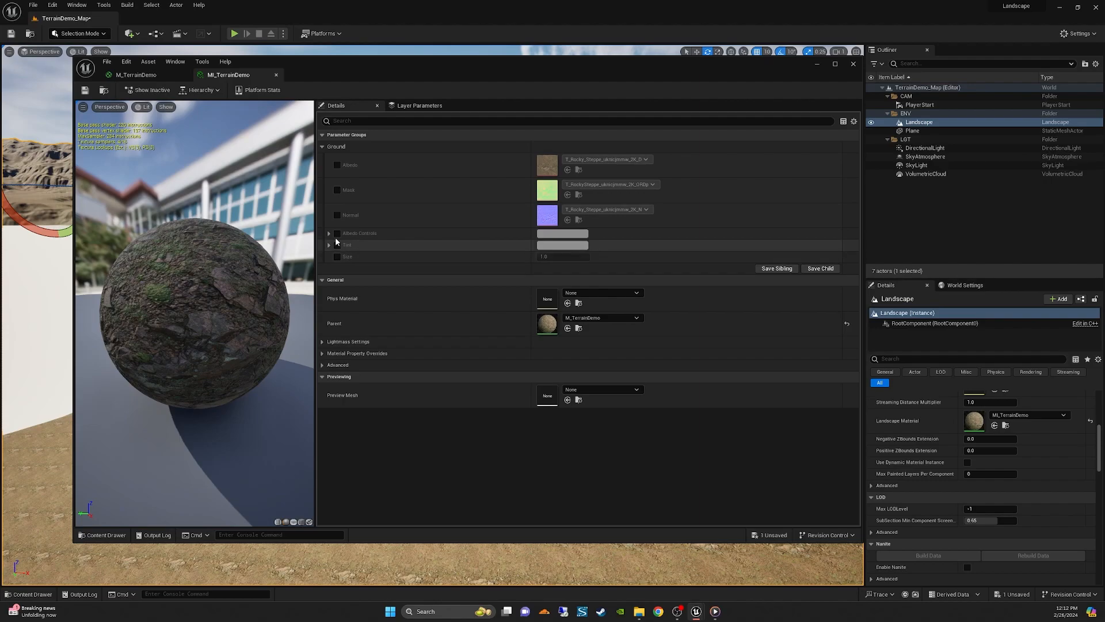
drag(589, 66, 521, 61)
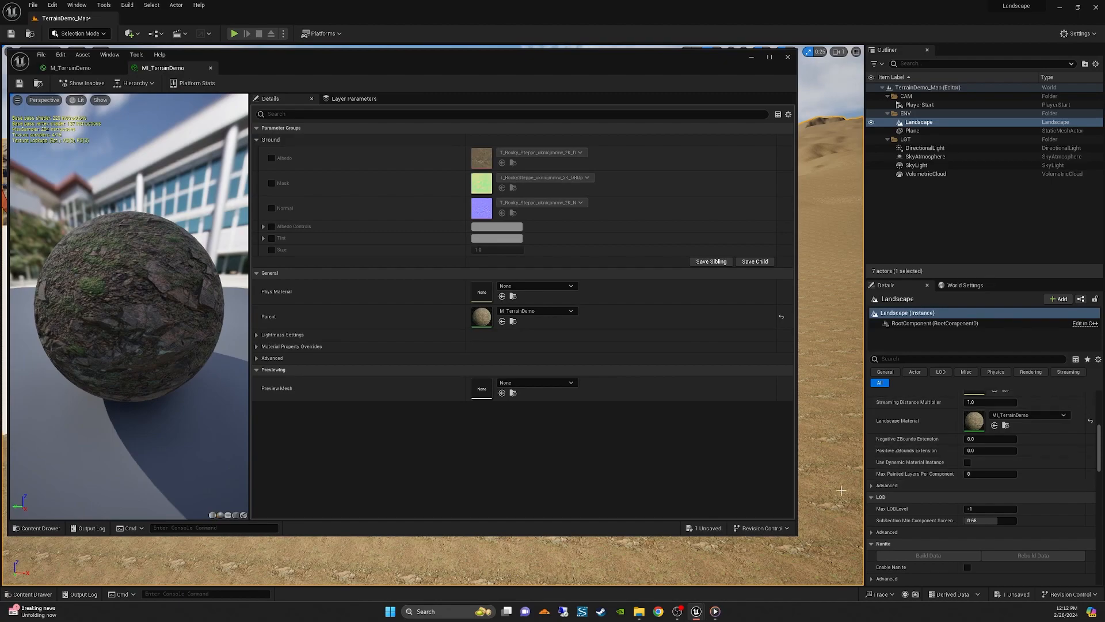
drag(795, 535, 629, 454)
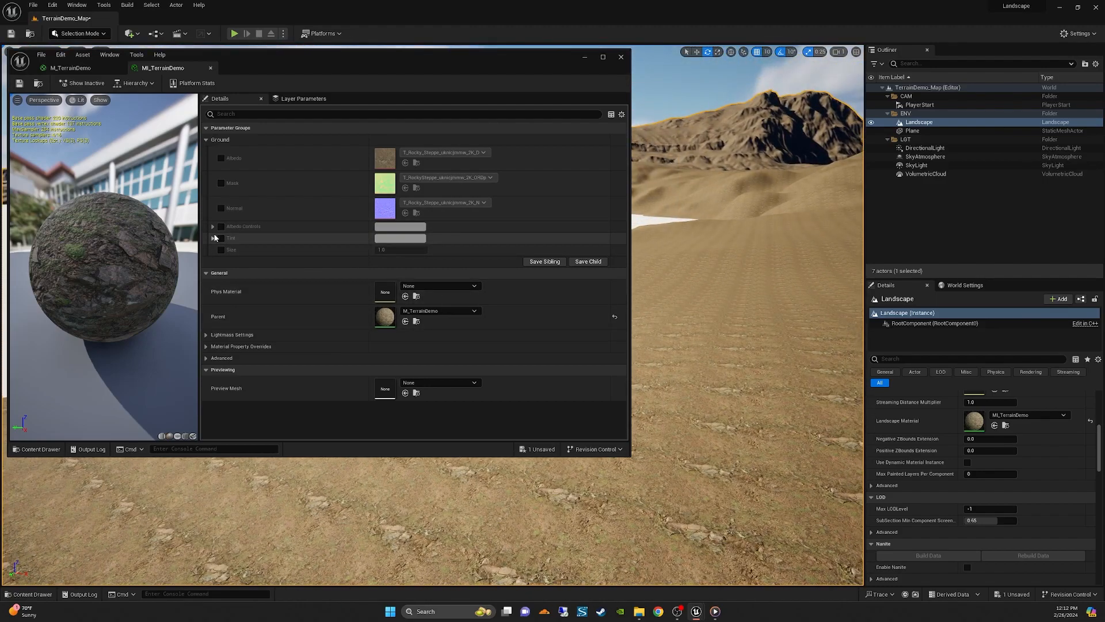
- Override the Size parameter in MI_TerrainDemo and try values of 1 and 2 on the landscape
click(220, 250)
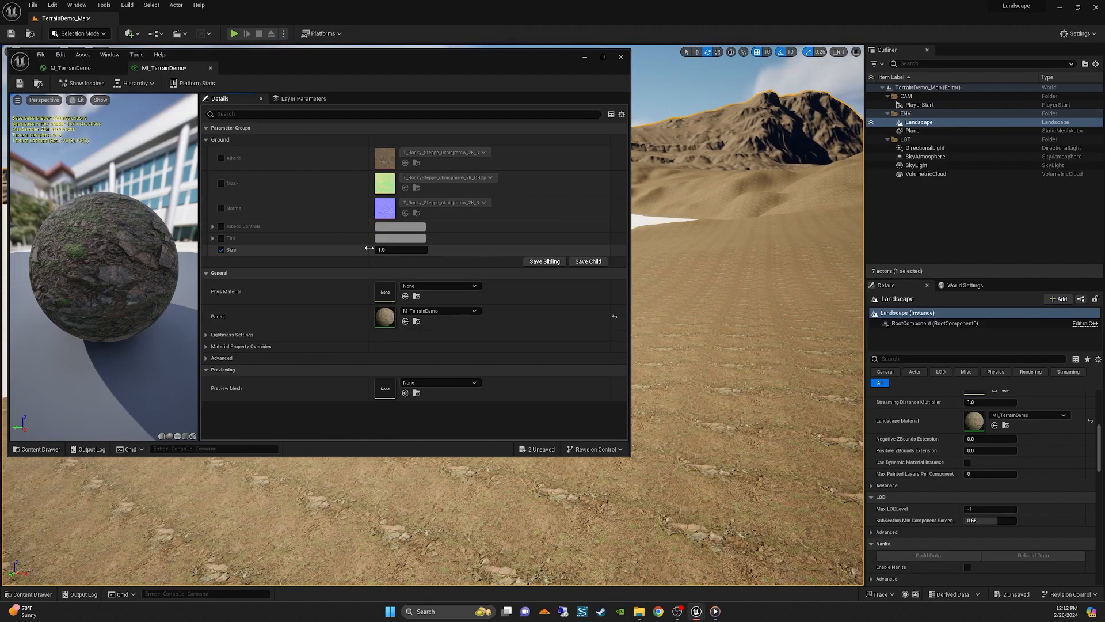
drag(396, 250, 393, 251)
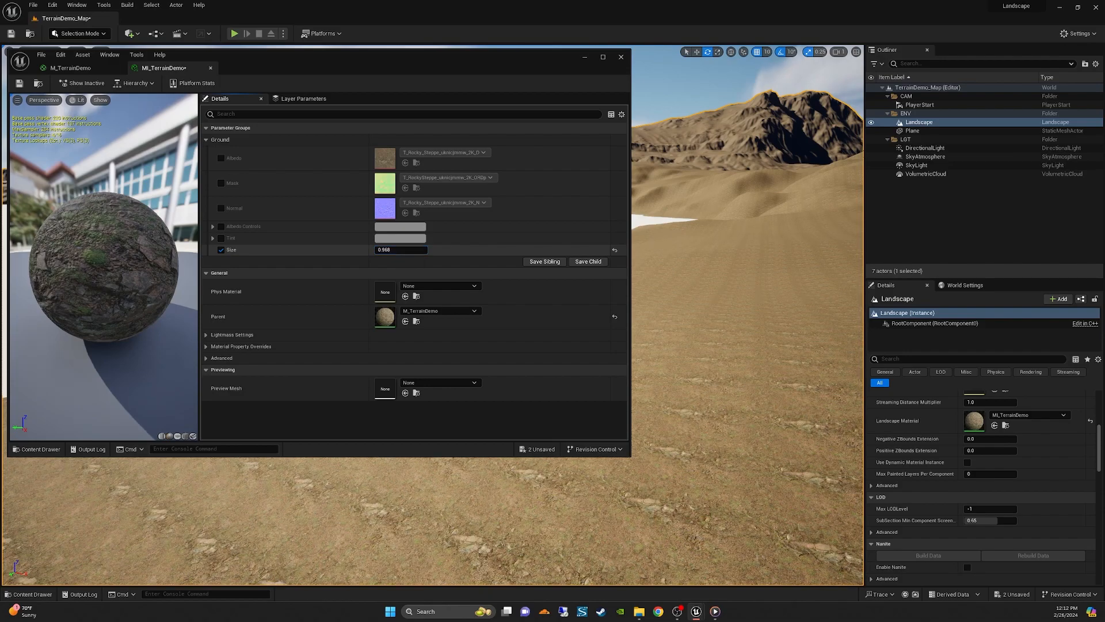
click(410, 250)
text(1)
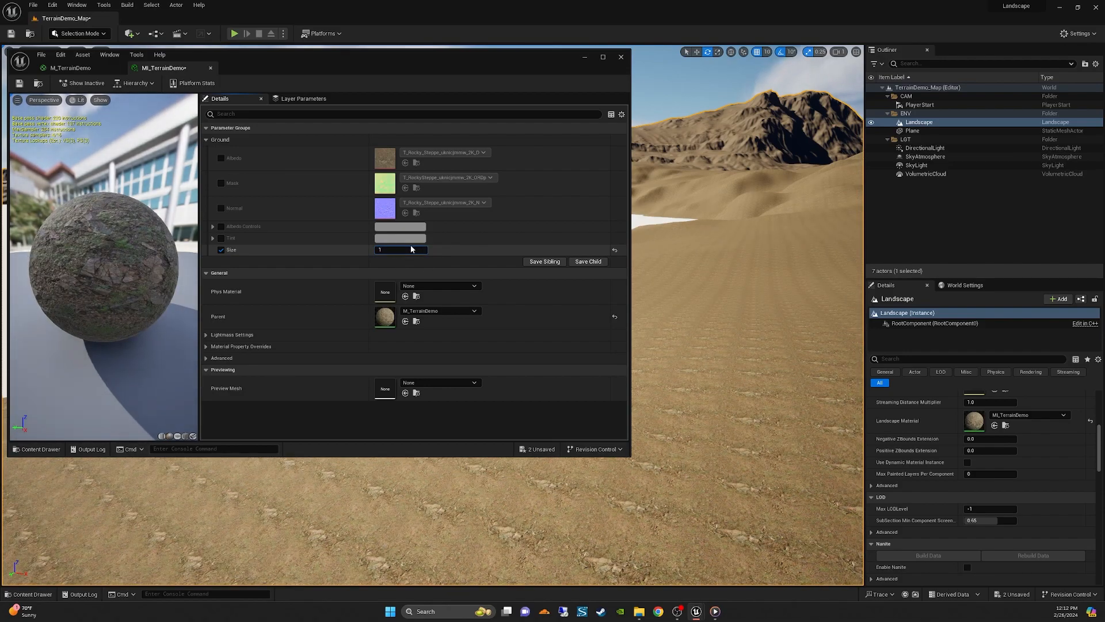
key(Return)
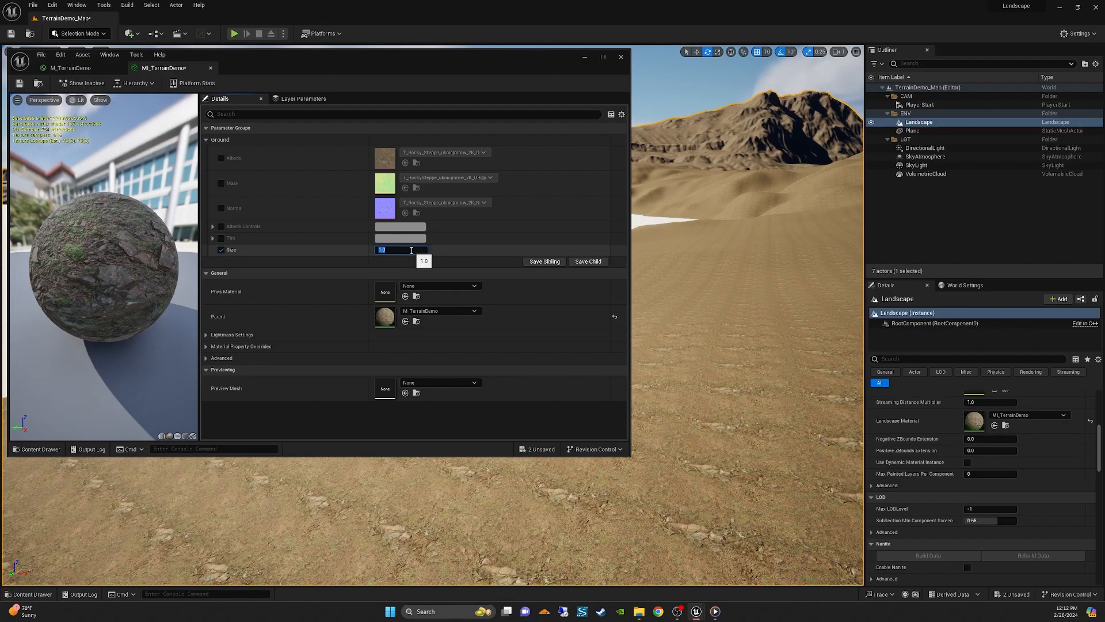
text(2)
key(Return)
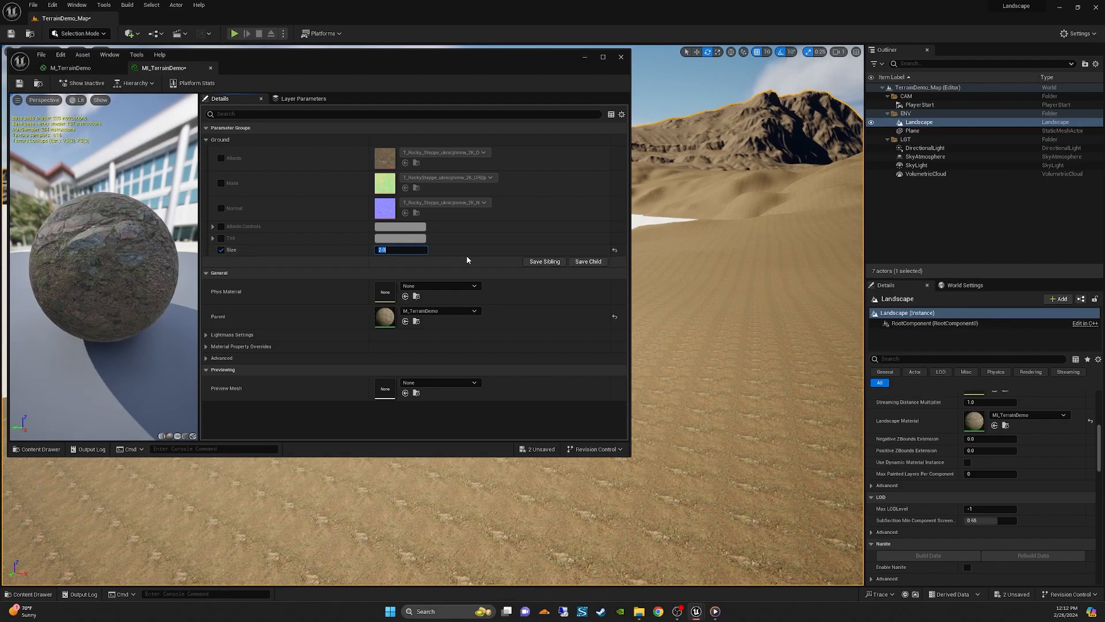
- Reset the Size parameter to its default and disable its override in the instance
click(614, 251)
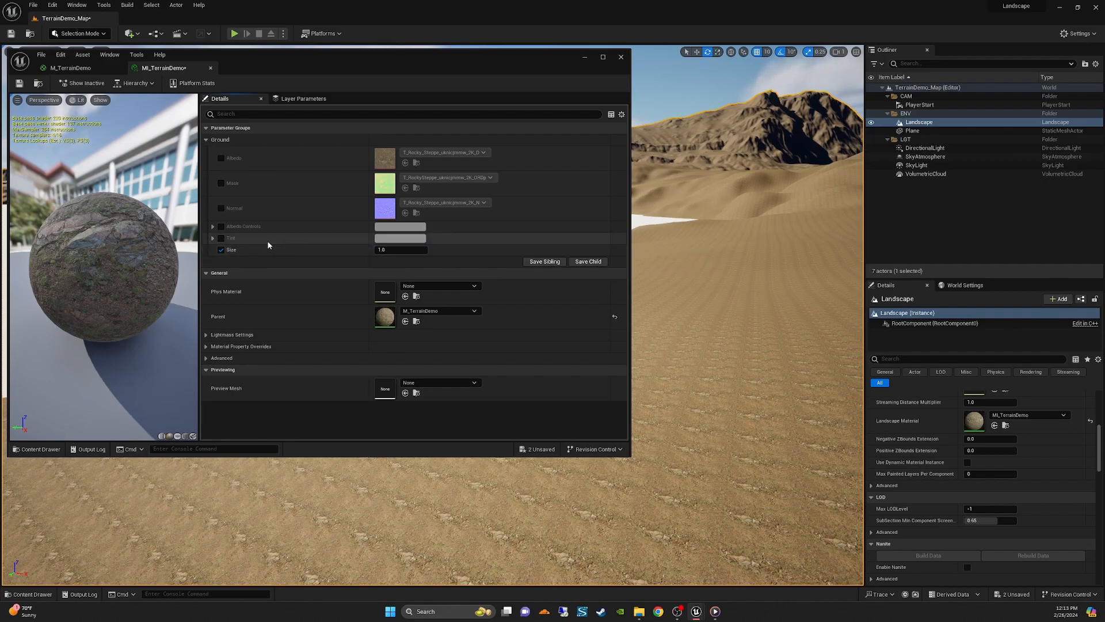
click(221, 249)
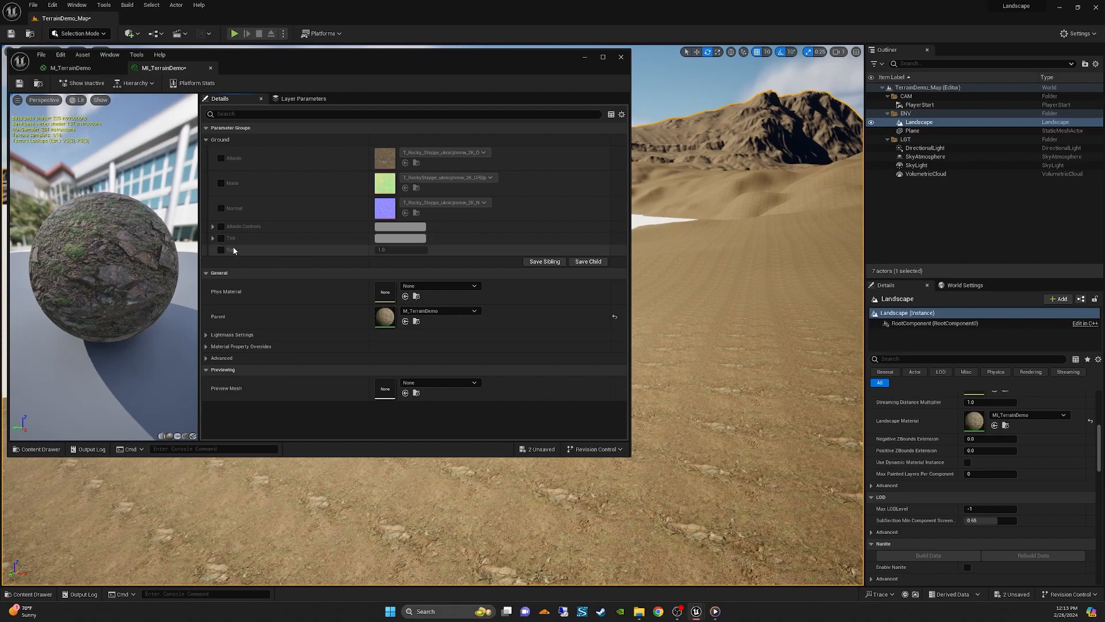
- Override the Tint parameter in MI_TerrainDemo and try a pink tint on the landscape
click(221, 238)
click(213, 238)
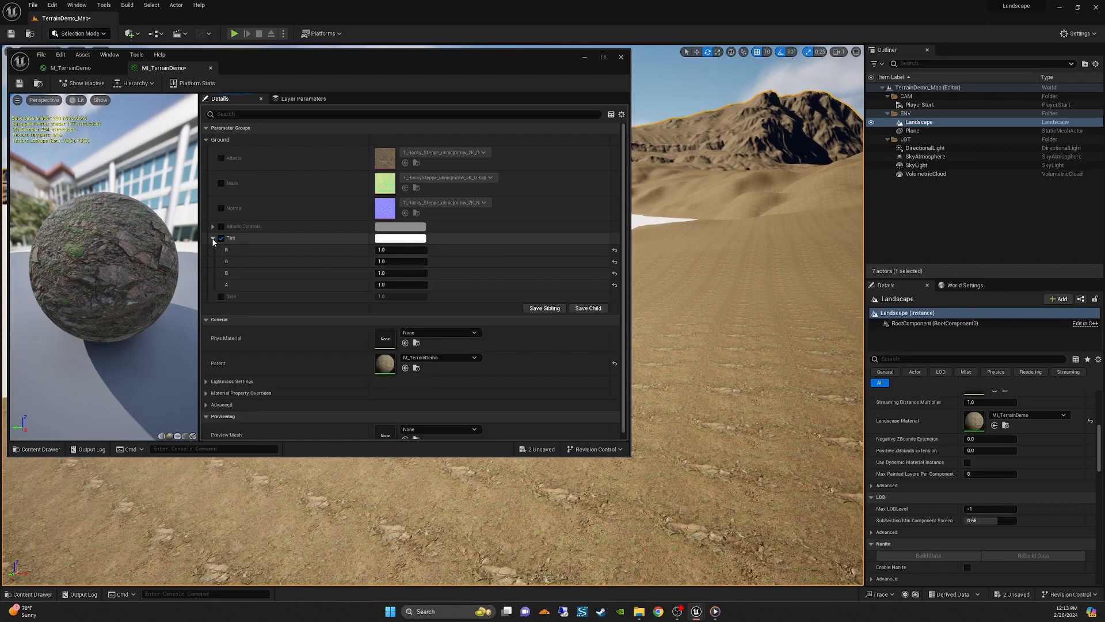
drag(385, 251, 460, 289)
click(400, 241)
click(523, 457)
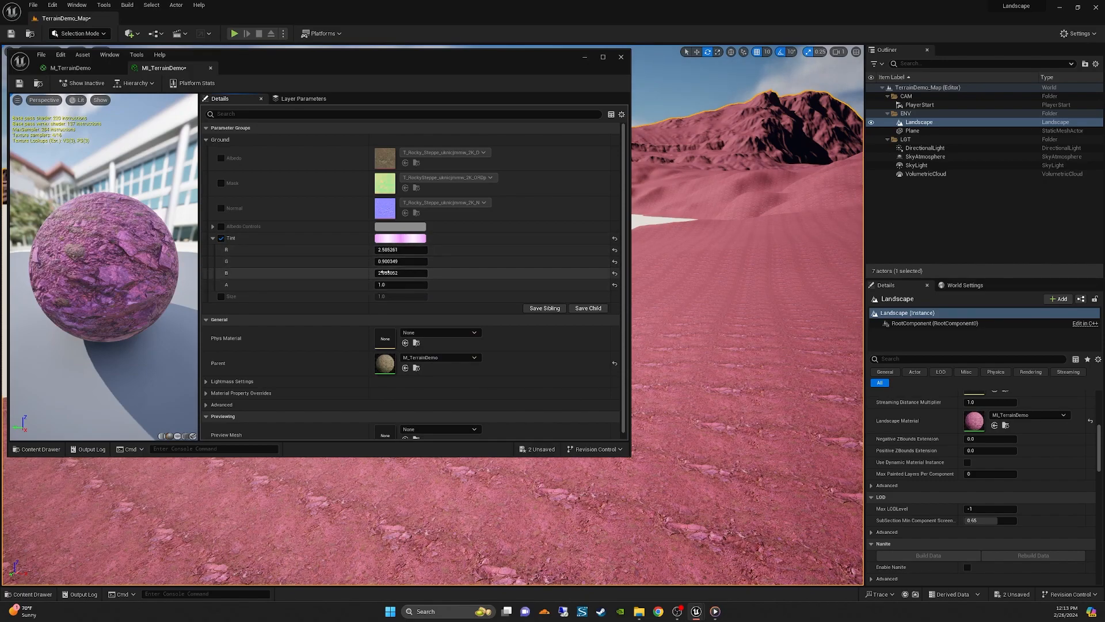
- Reset the Tint parameter to its default and disable its override in the instance
click(615, 239)
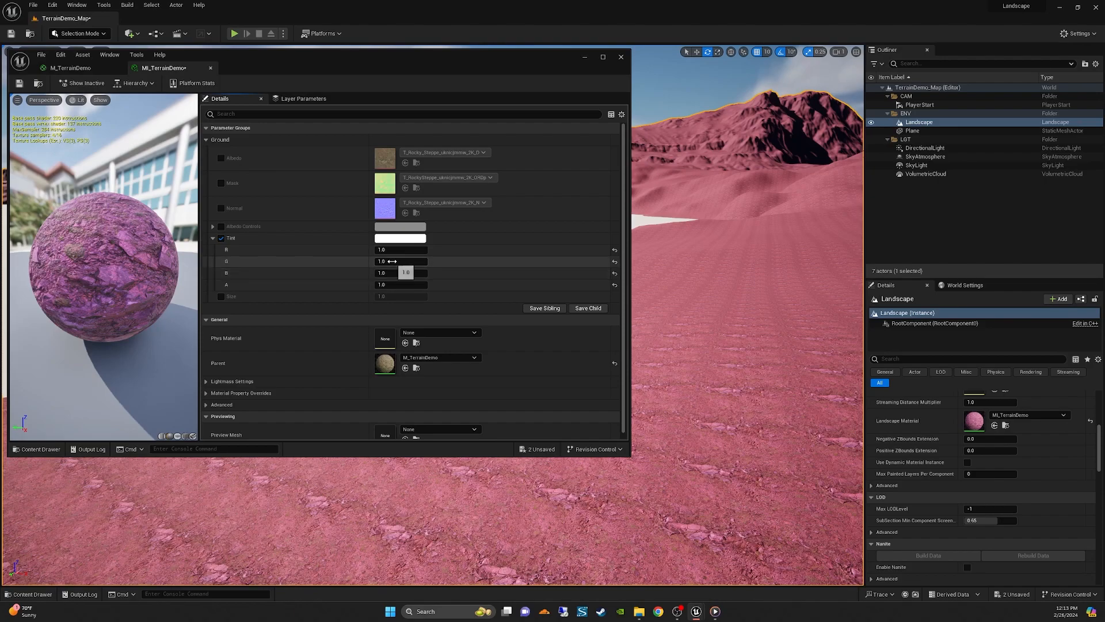
click(221, 237)
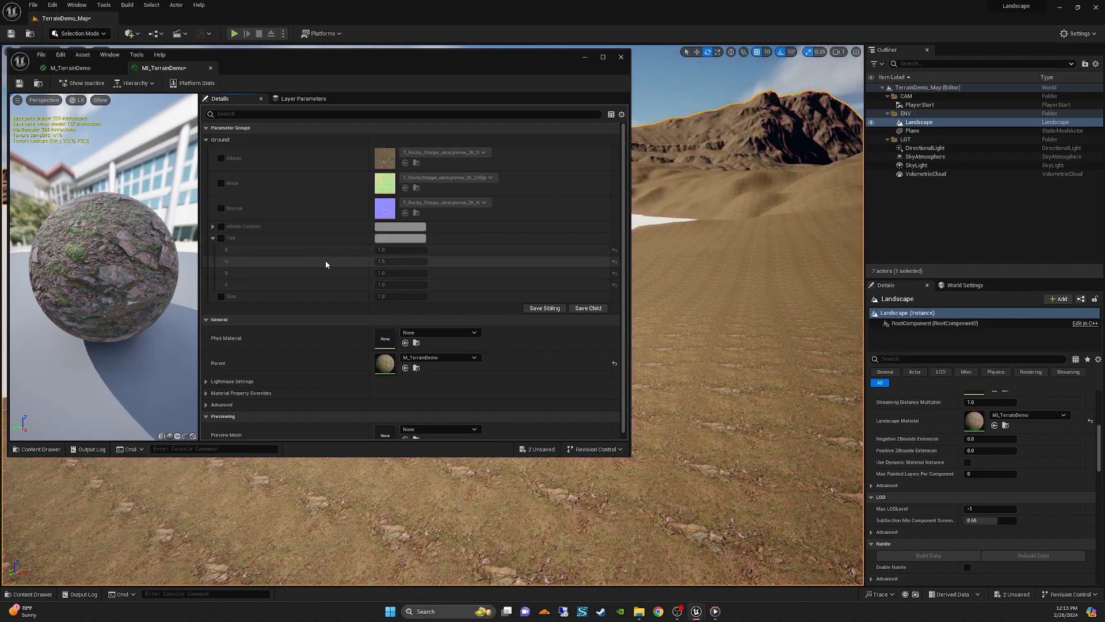
click(213, 239)
- Override Albedo Controls in the instance and try different Saturation and Brightness values, resetting each one
click(212, 226)
click(221, 226)
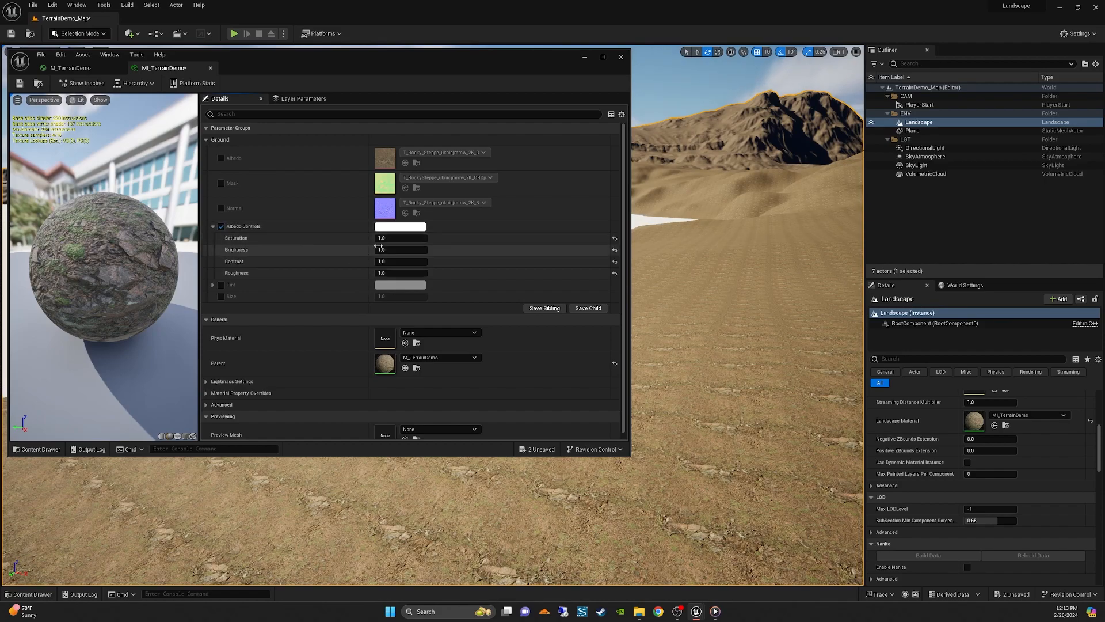
drag(401, 238, 549, 244)
click(615, 239)
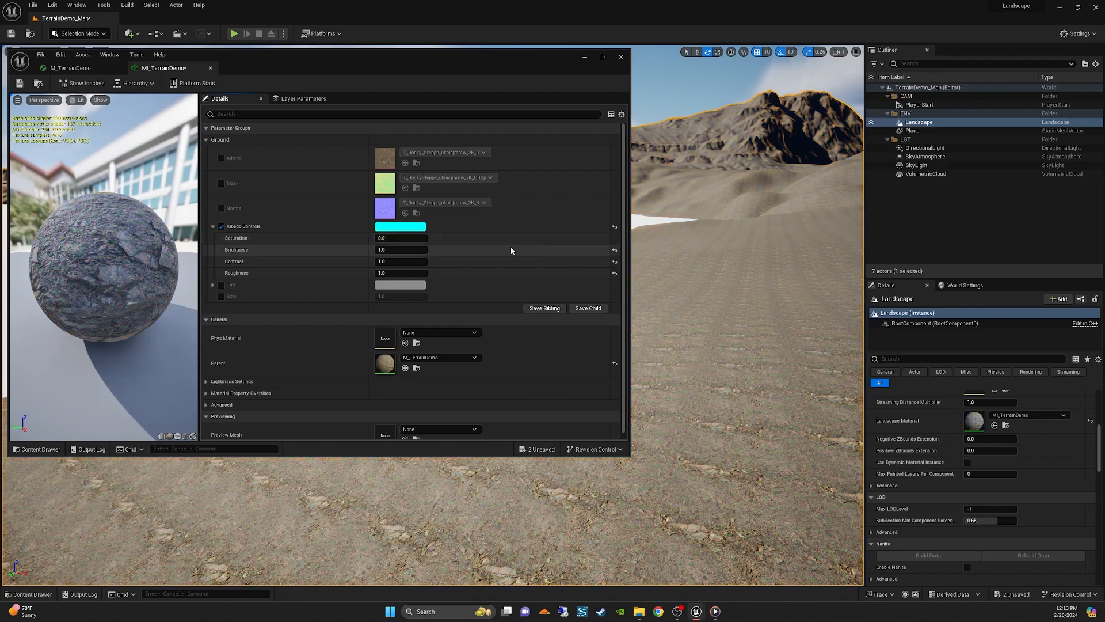
drag(391, 252, 395, 250)
click(614, 250)
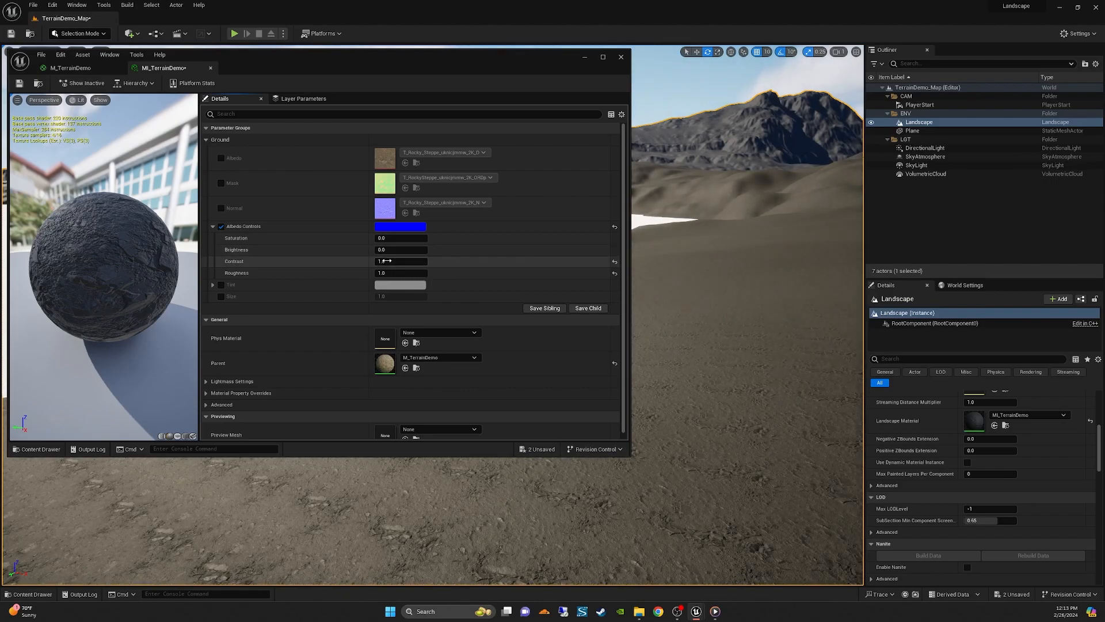
- Try different Contrast and Roughness values and set Saturation, Brightness, Contrast and Roughness to 1
drag(389, 262, 380, 262)
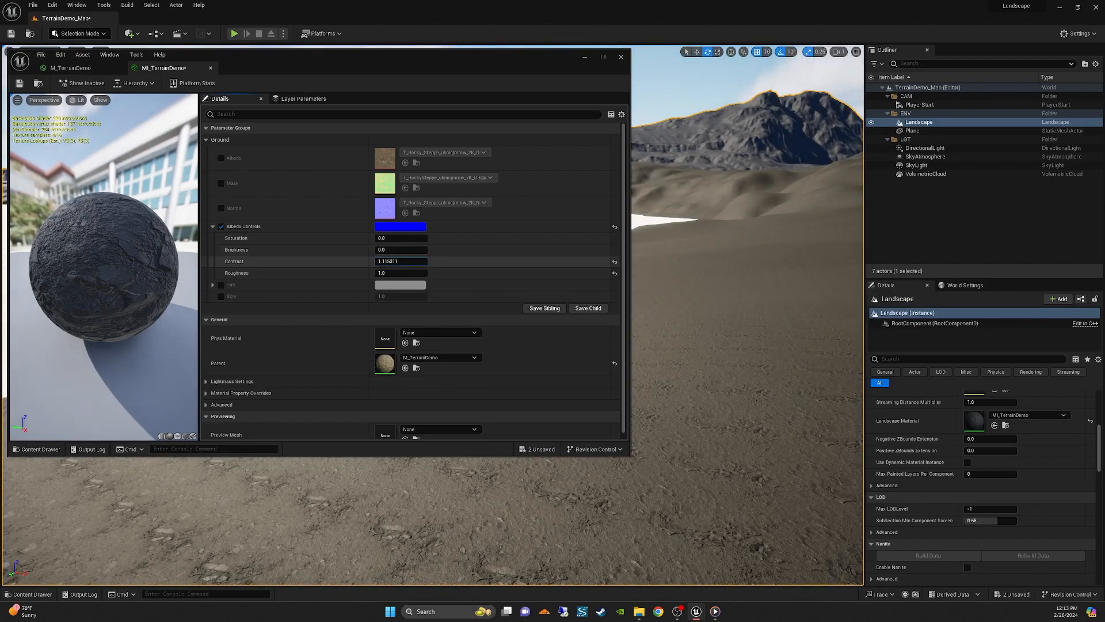
text(1)
click(401, 250)
text(1)
click(401, 261)
click(399, 251)
drag(389, 263, 412, 264)
click(412, 264)
text(1)
click(406, 250)
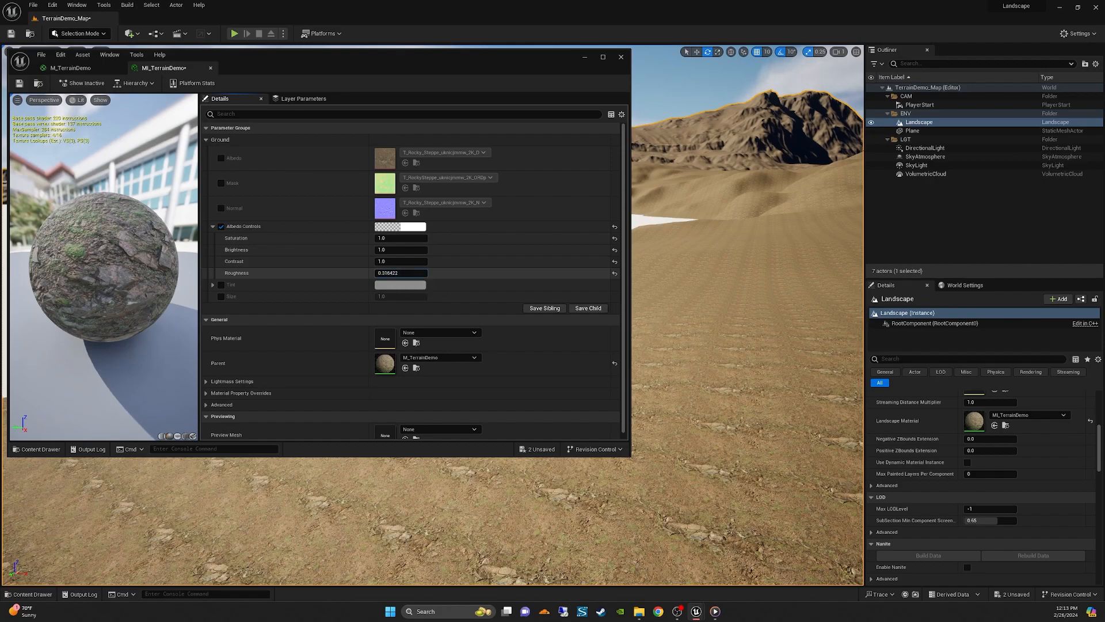
text(1)
click(406, 264)
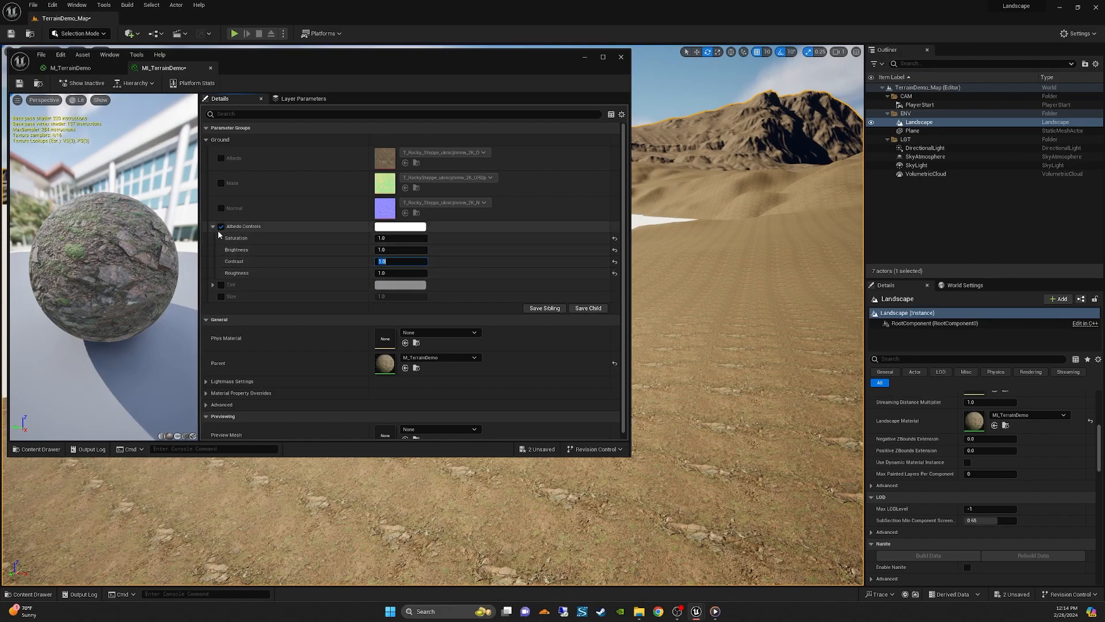
- Disable the Albedo Controls override and save MI_TerrainDemo
click(221, 226)
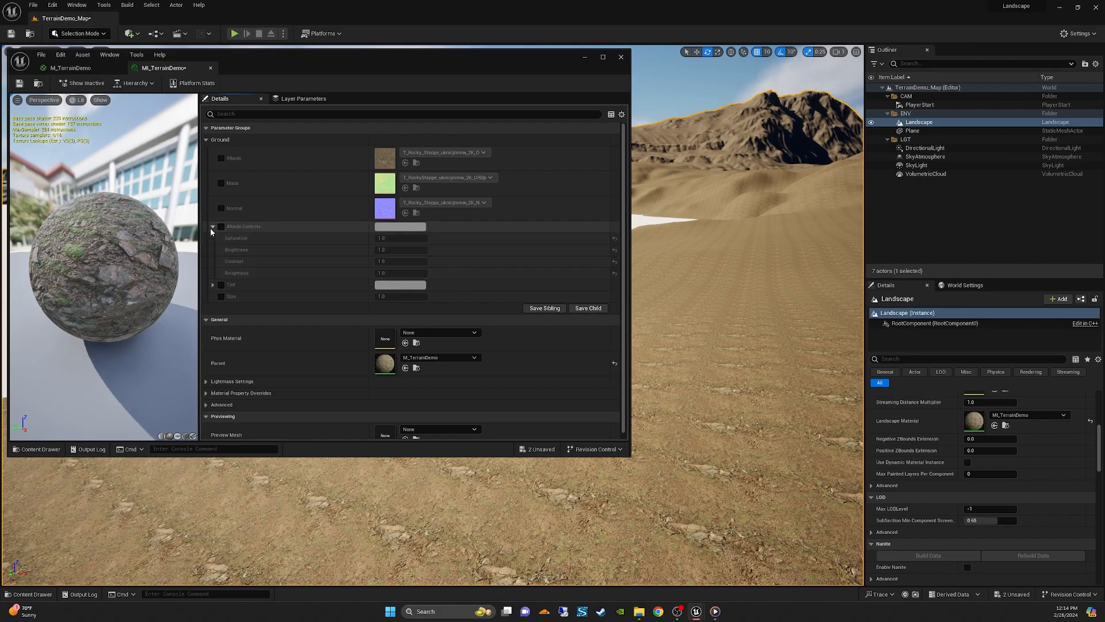
click(212, 227)
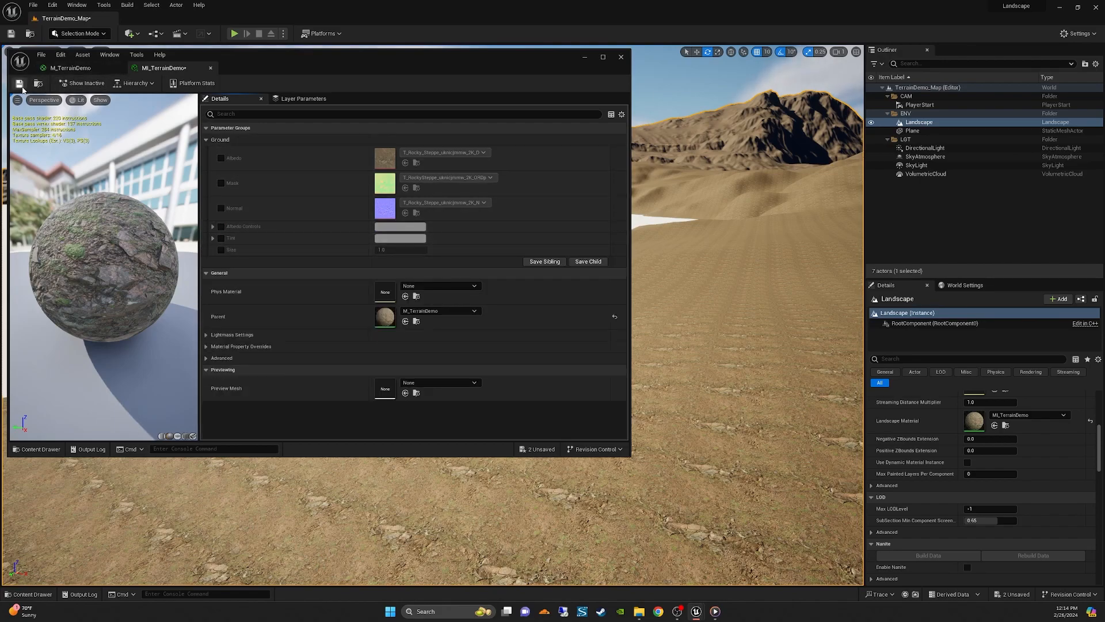
- Return to the M_TerrainDemo graph and add a Multiply node near the Mask texture, below the Desaturation node
click(70, 68)
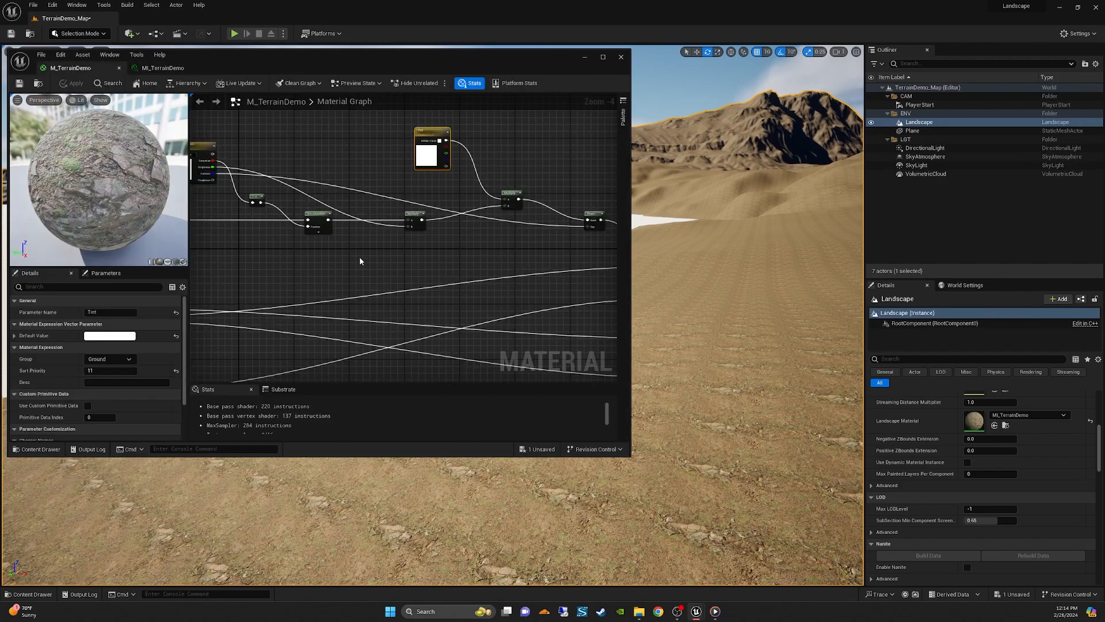
click(374, 268)
scroll(403, 264, down, 2)
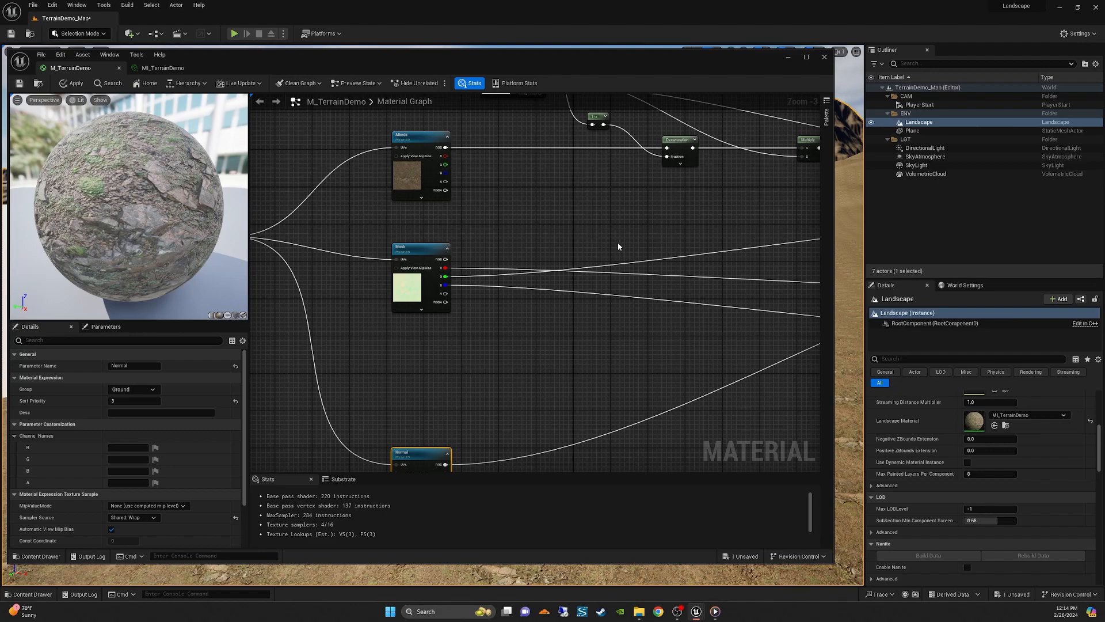
key(m)
click(620, 235)
drag(631, 237, 631, 221)
scroll(628, 230, up, 1)
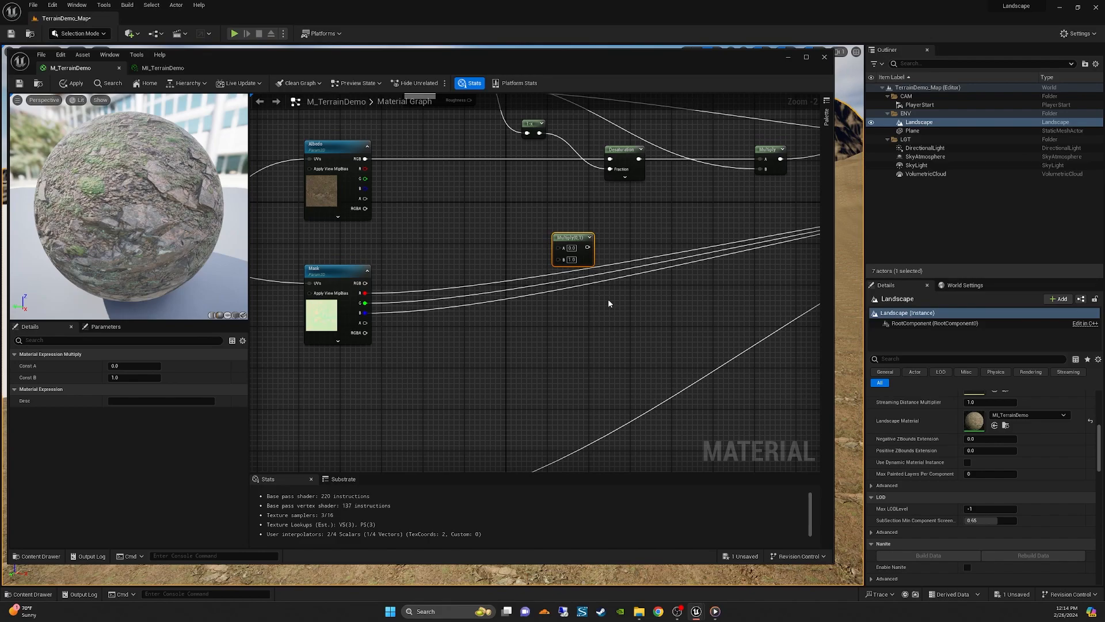
- Connect the Mask texture's green channel to the Multiply's A input and the Albedo Controls' Roughness output to B
drag(368, 303, 561, 247)
right_drag(589, 220, 568, 279)
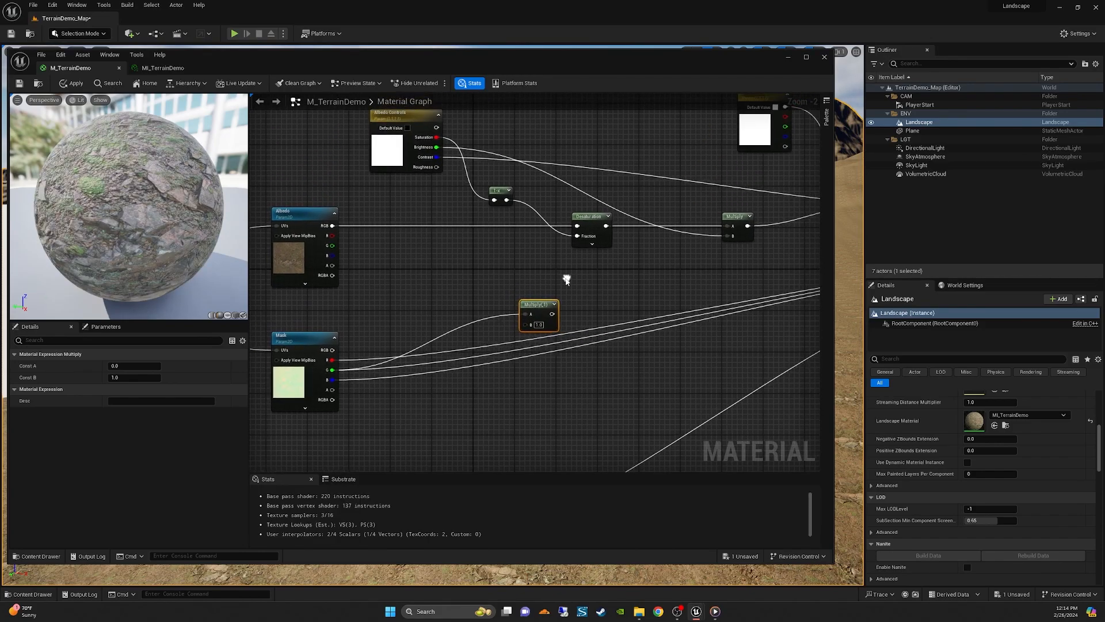
drag(438, 167, 526, 331)
- Connect the new Multiply's output to the material's Roughness input and reposition the Multiply node in the graph
right_drag(607, 314, 482, 292)
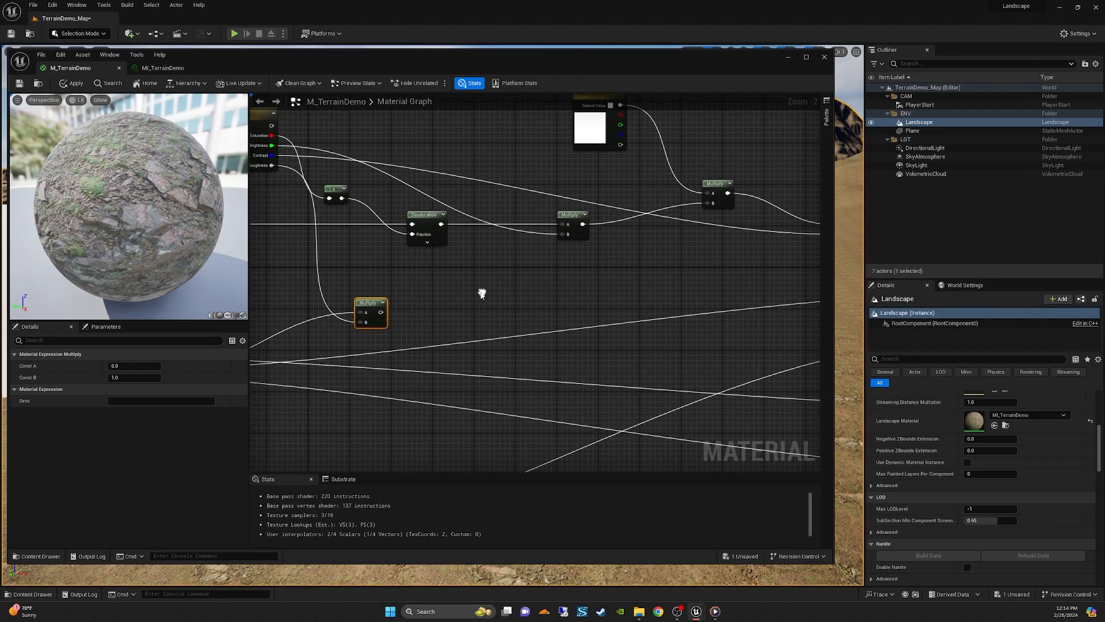
right_drag(593, 319, 450, 295)
scroll(451, 294, down, 1)
drag(259, 287, 769, 272)
right_drag(399, 264, 617, 269)
drag(463, 283, 510, 288)
right_drag(358, 303, 565, 244)
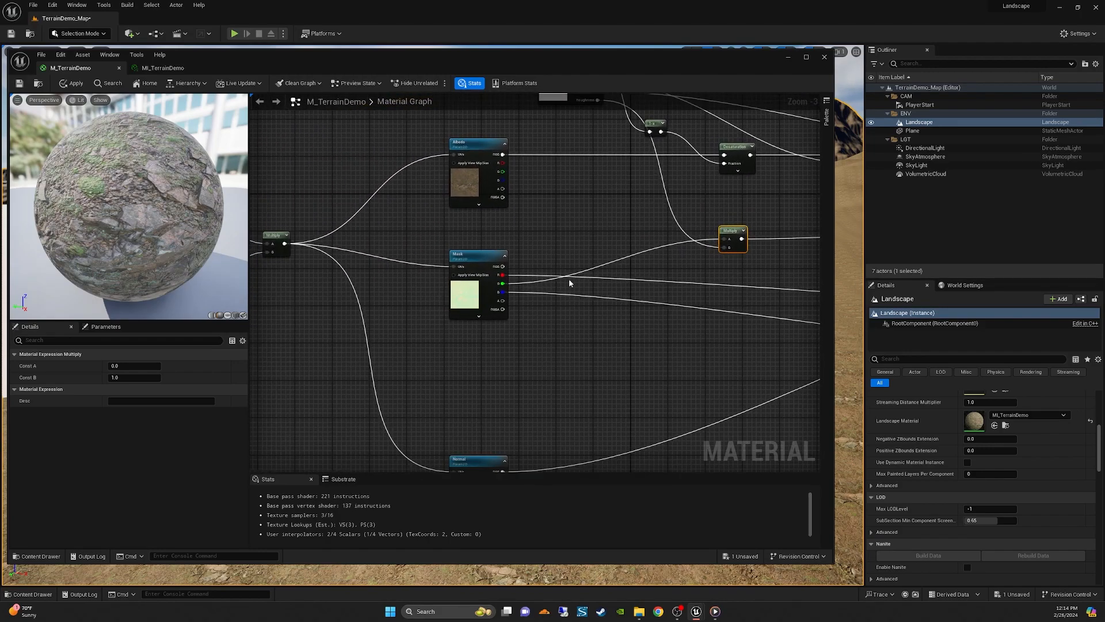
right_drag(546, 347, 509, 301)
scroll(553, 320, up, 1)
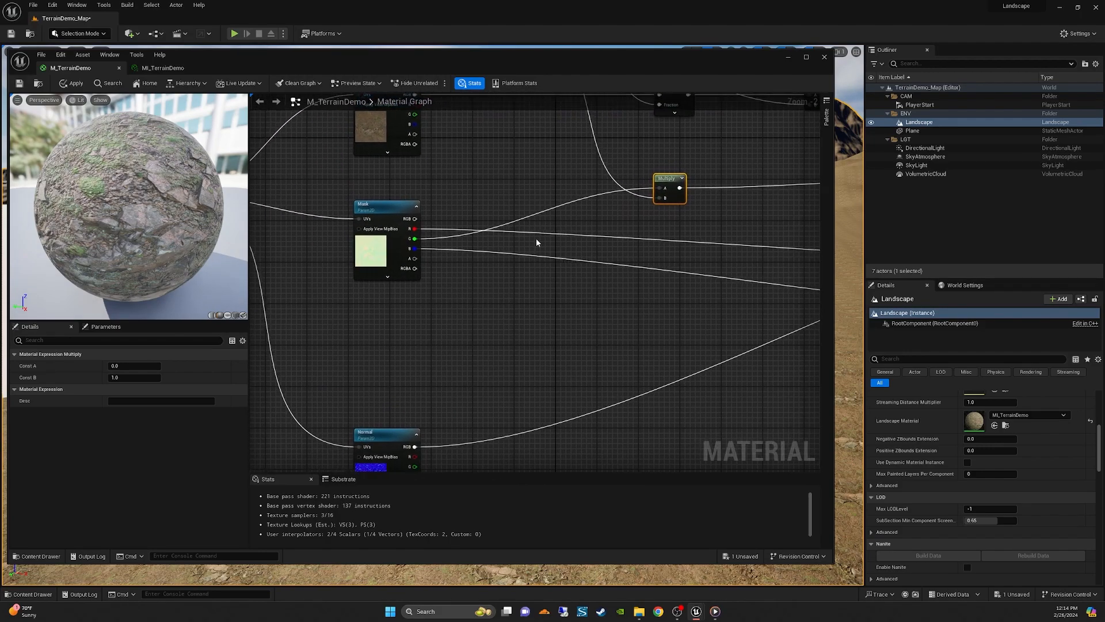
drag(672, 177, 652, 182)
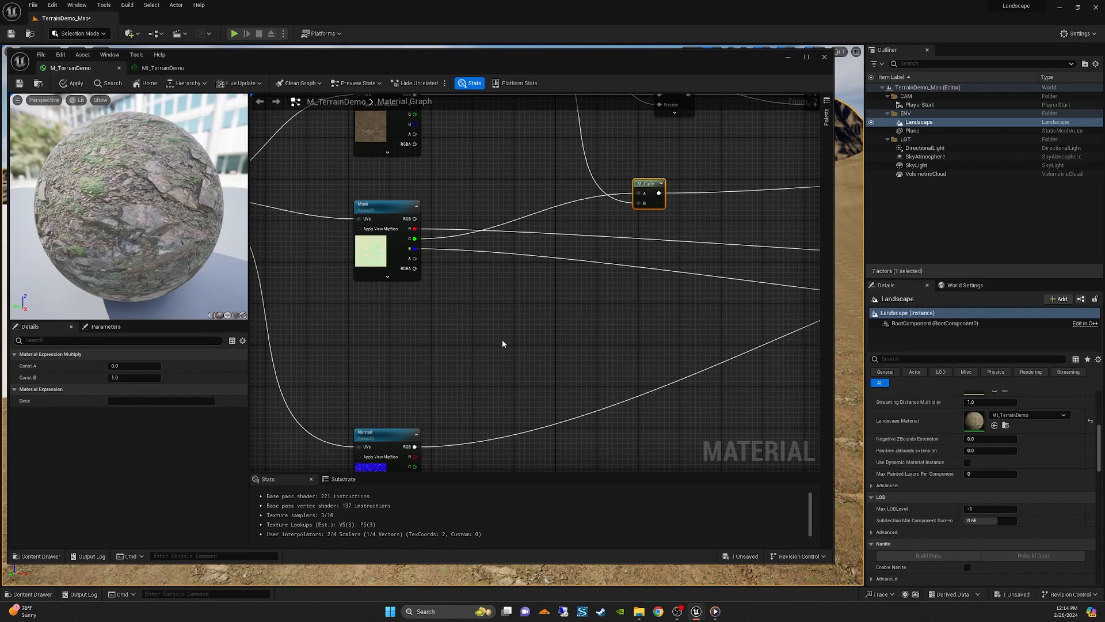
- Duplicate the Mask texture node and place the copy between the Mask and Normal textures
click(394, 183)
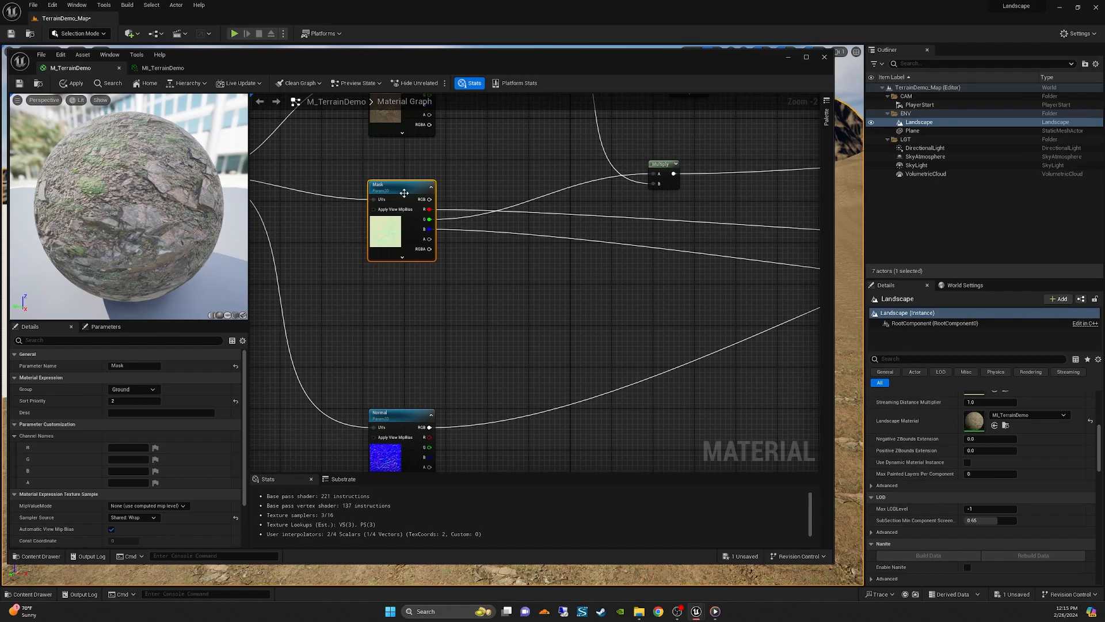
key(ctrl+v)
drag(441, 323, 403, 283)
key(ctrl+space)
key(ctrl+space)
- Search the assets for 127gr and assign the 127grey texture to the duplicated Mask node
scroll(172, 417, down, 3)
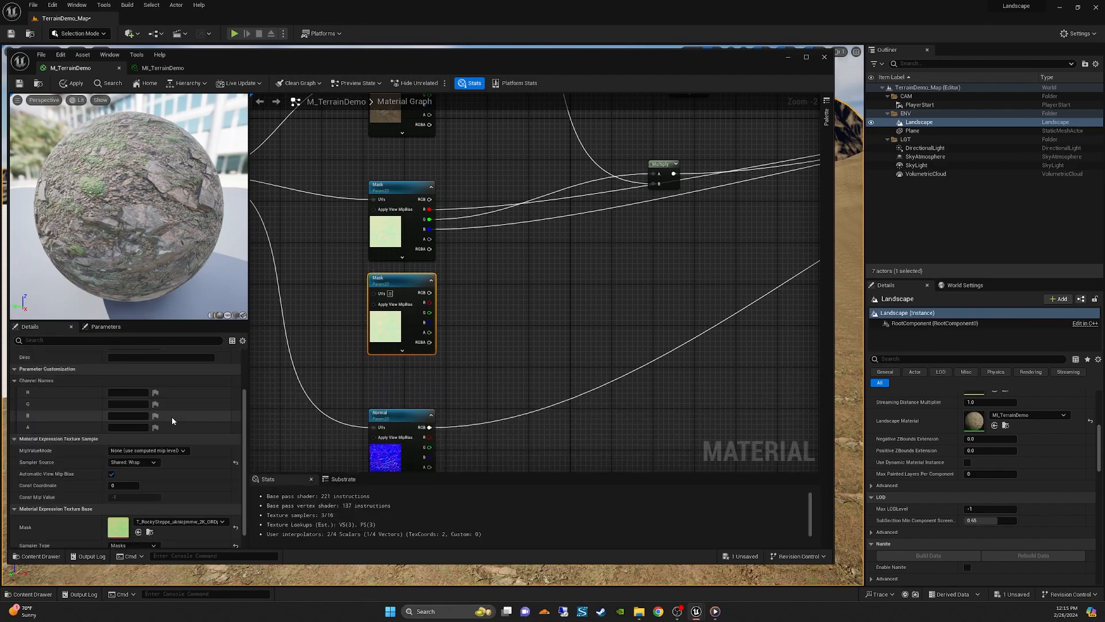
click(222, 506)
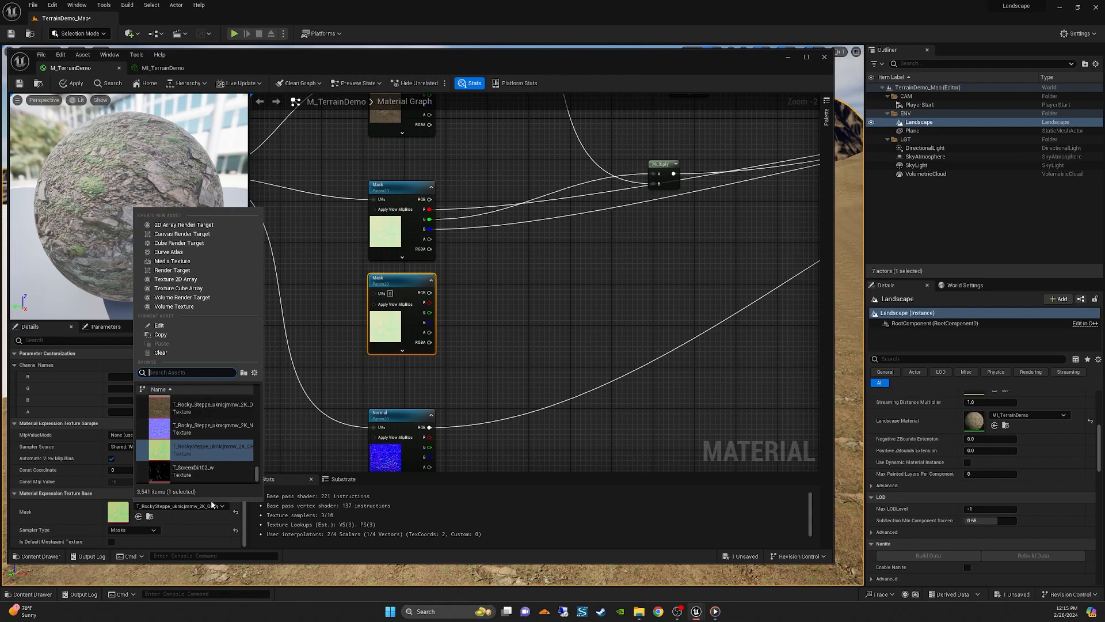
click(254, 373)
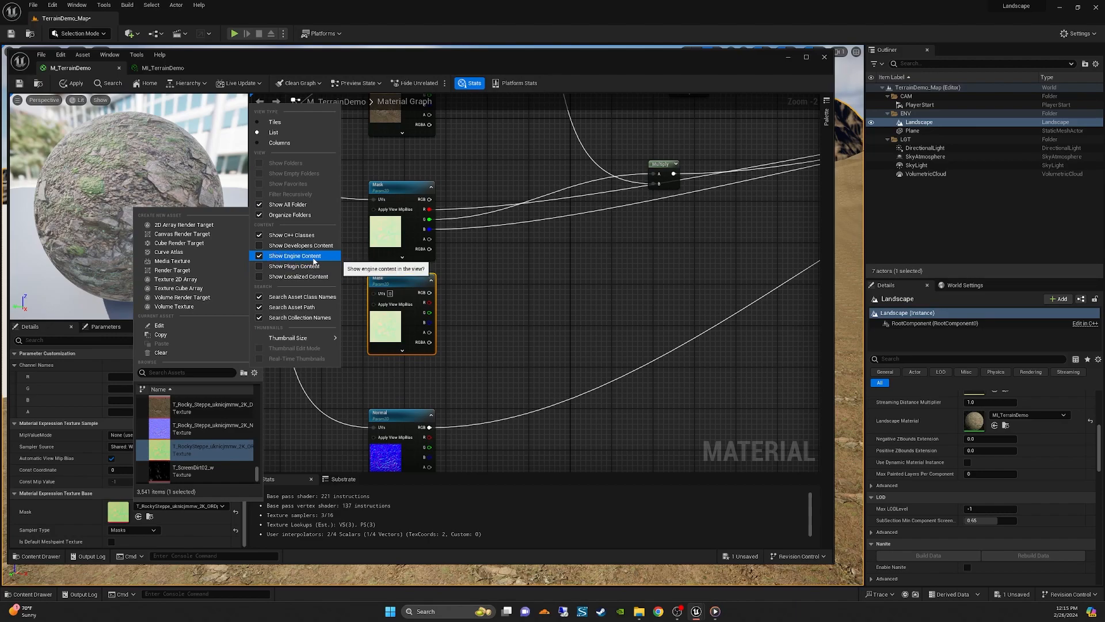
click(181, 372)
text(127)
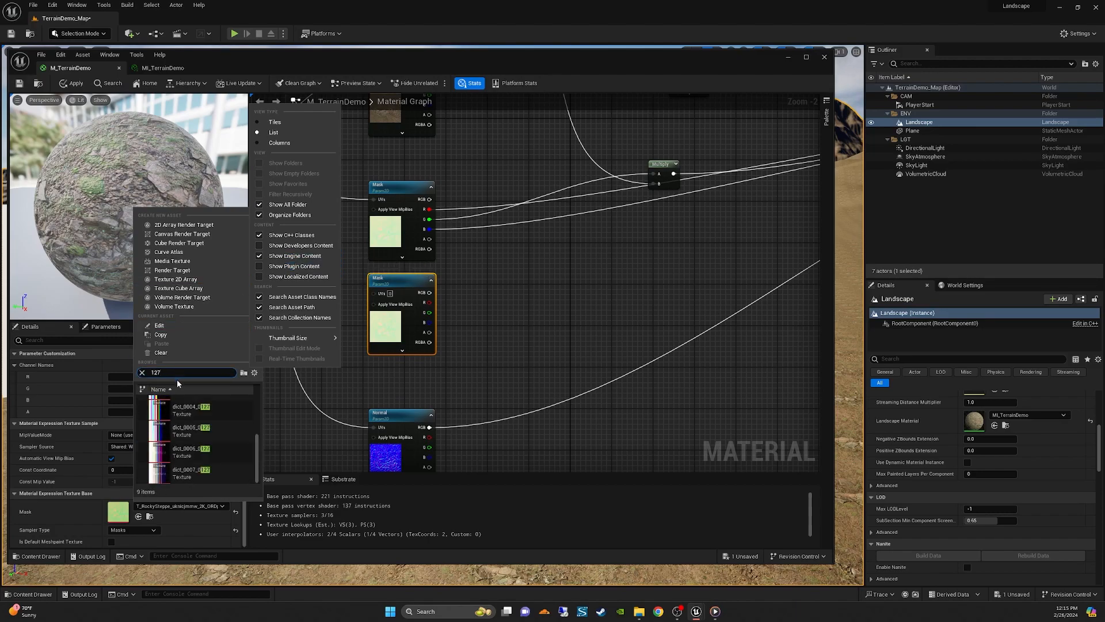
text(gr)
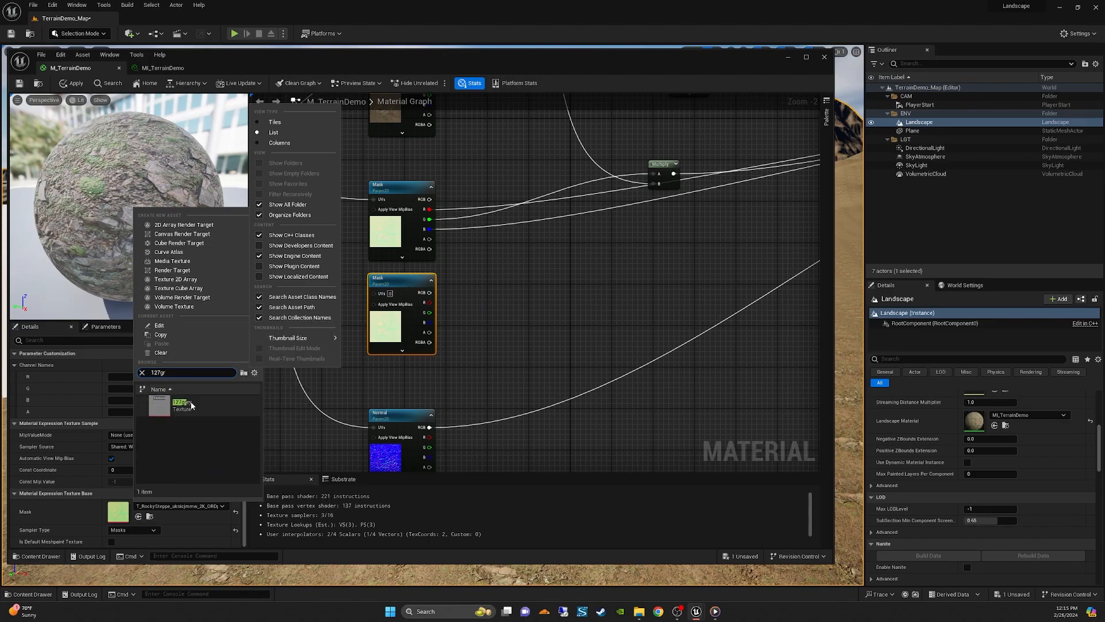
click(180, 407)
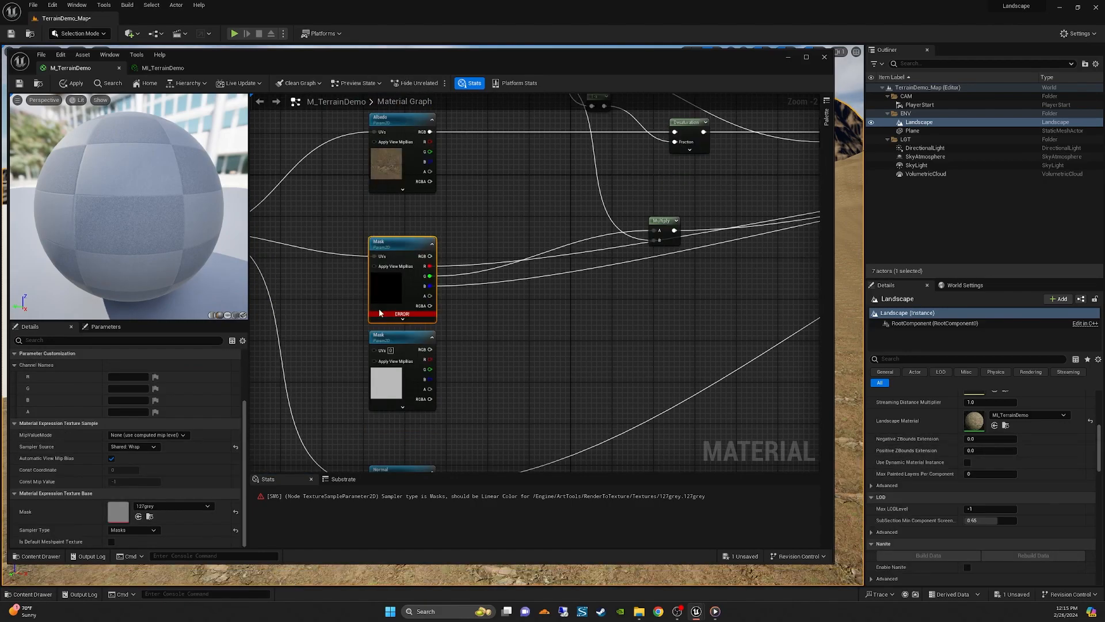
- Add the Rocky Steppe ORDp texture to the graph as a Texture Sample and connect the shared UV scaling to its UVs
click(41, 595)
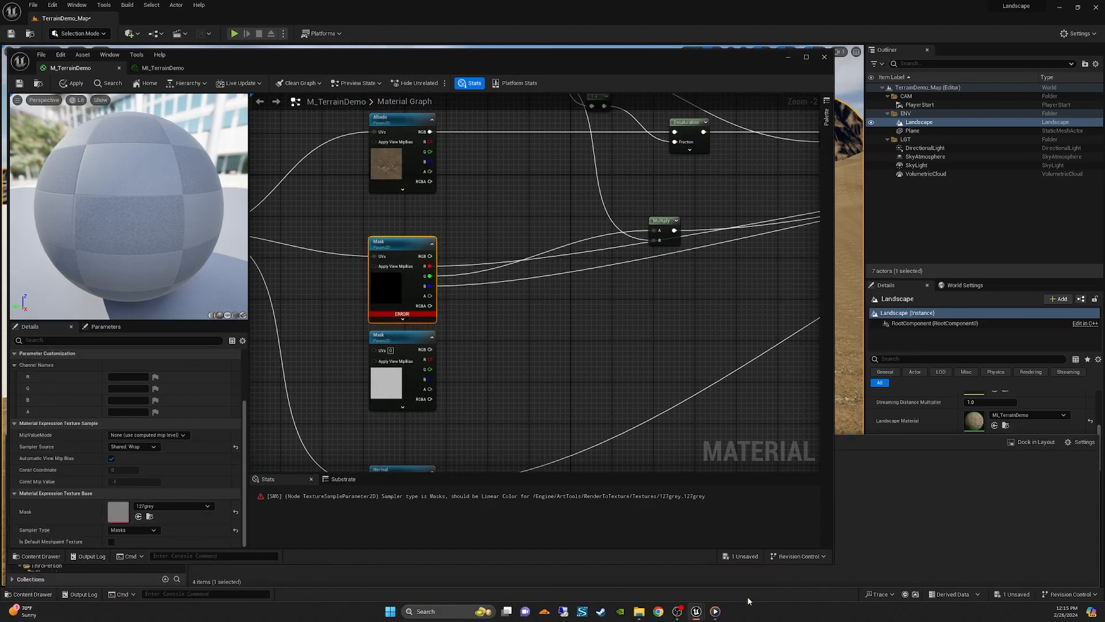
drag(831, 562, 707, 410)
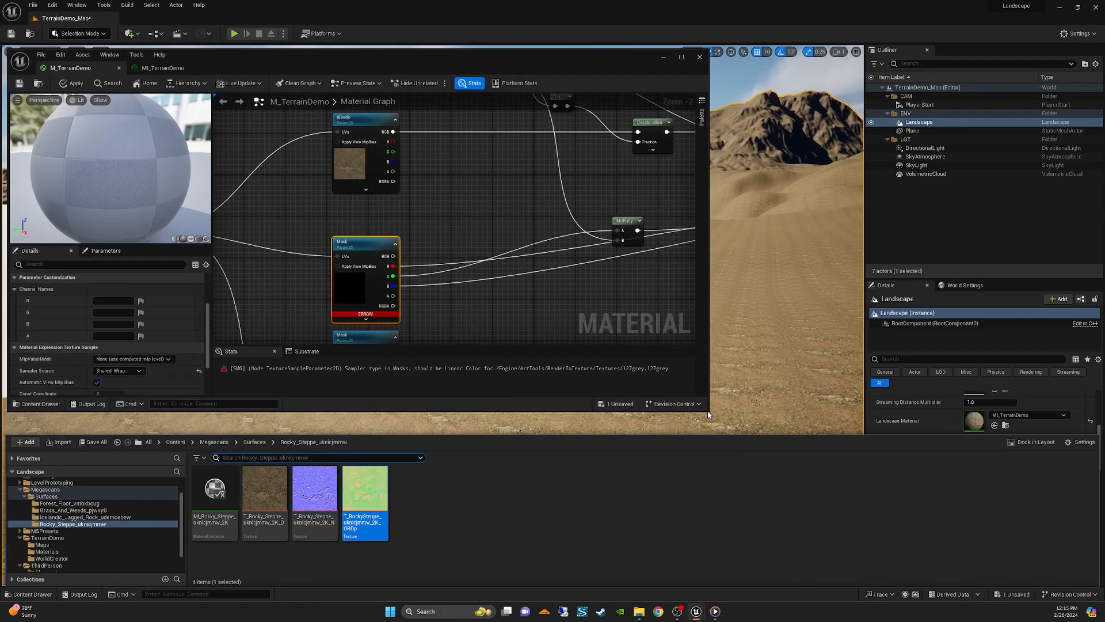
drag(382, 479, 400, 214)
right_drag(322, 248, 358, 242)
drag(248, 237, 499, 217)
right_drag(437, 280, 319, 281)
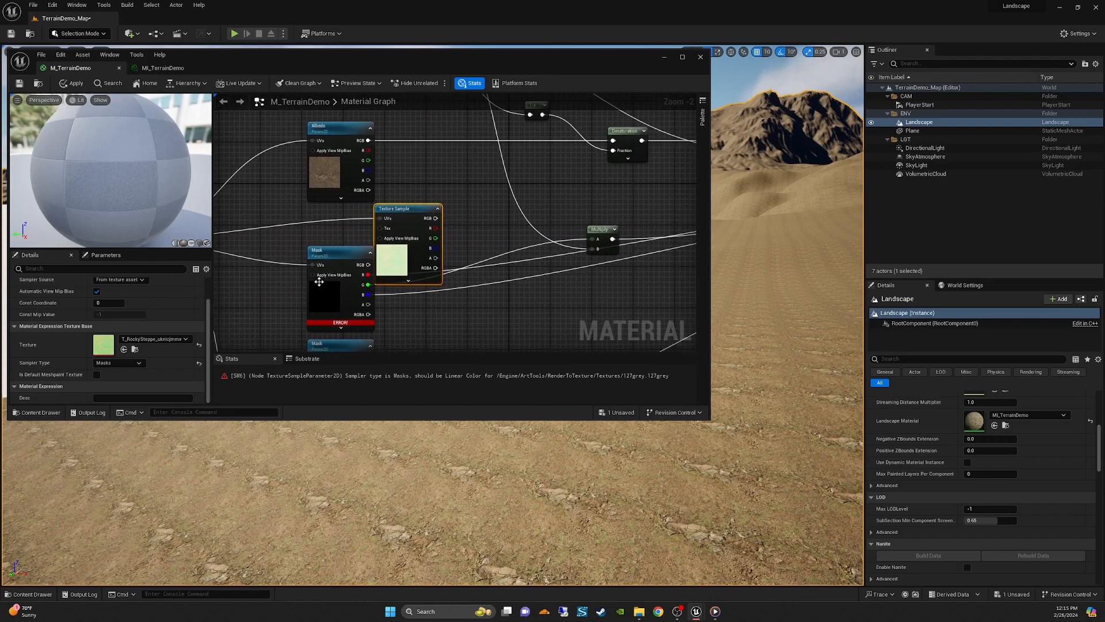
- Delete the original Mask node and connect the Texture Sample's green channel to the roughness Multiply's A input
click(341, 251)
drag(412, 210, 593, 239)
click(344, 293)
key(Delete)
scroll(361, 236, down, 1)
click(352, 212)
scroll(320, 277, down, 2)
drag(316, 269, 593, 268)
click(654, 123)
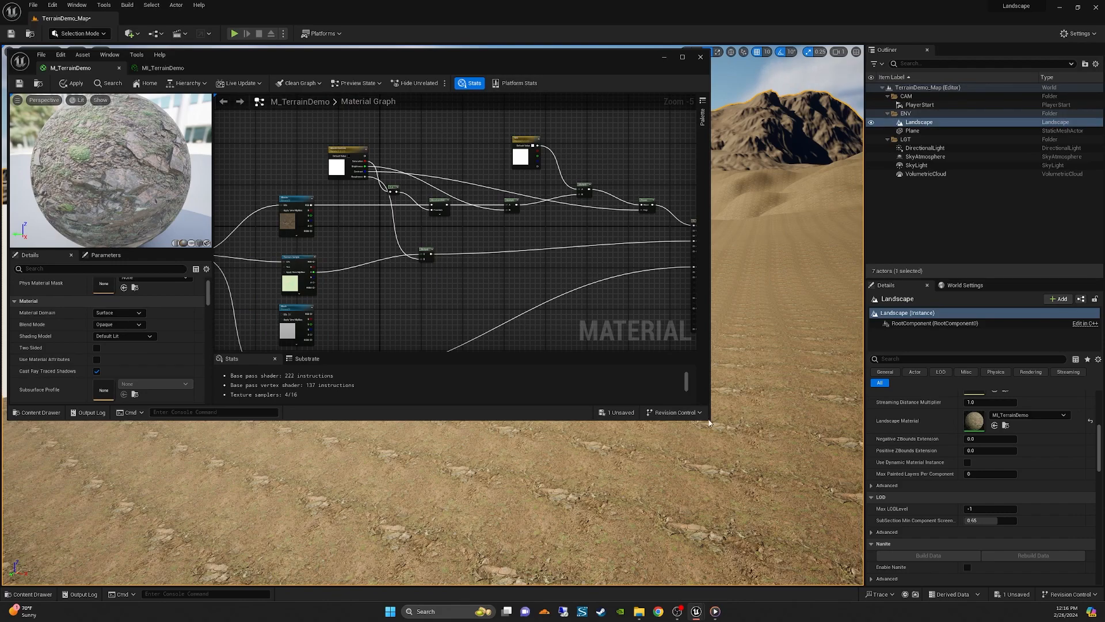
- Connect the Texture Sample's red channel to Ambient Occlusion and its blue channel to Displacement on the material node
drag(709, 423, 829, 491)
drag(307, 264, 685, 295)
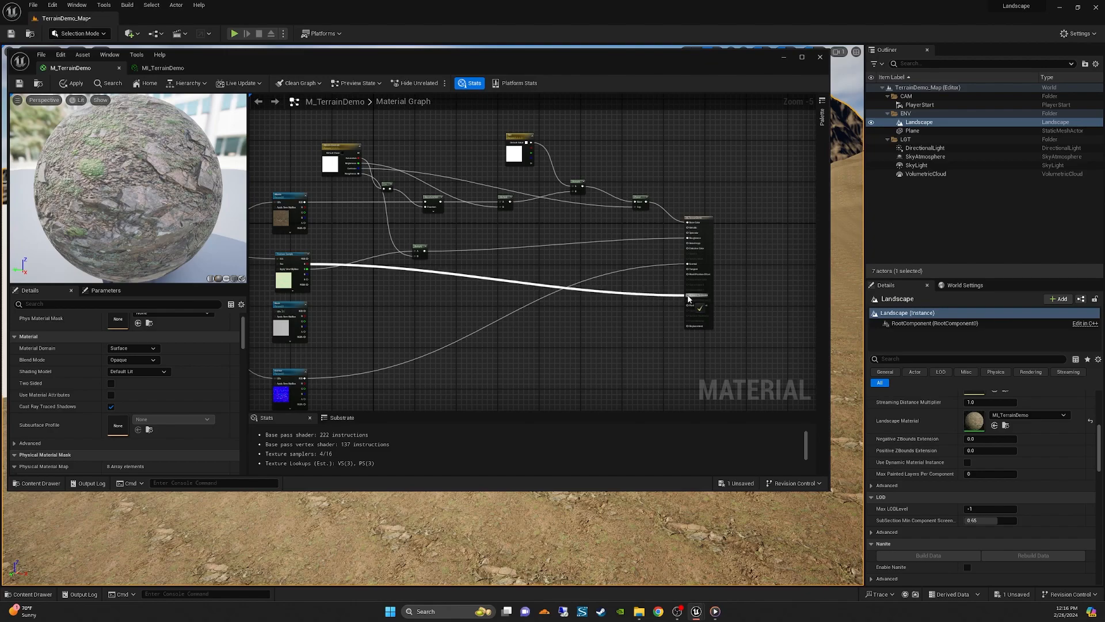
drag(307, 274, 687, 326)
- Add a StaticSwitchParameter node beside the ORDp Texture Sample and the grey Mask node
right_drag(372, 311, 424, 314)
scroll(462, 300, up, 2)
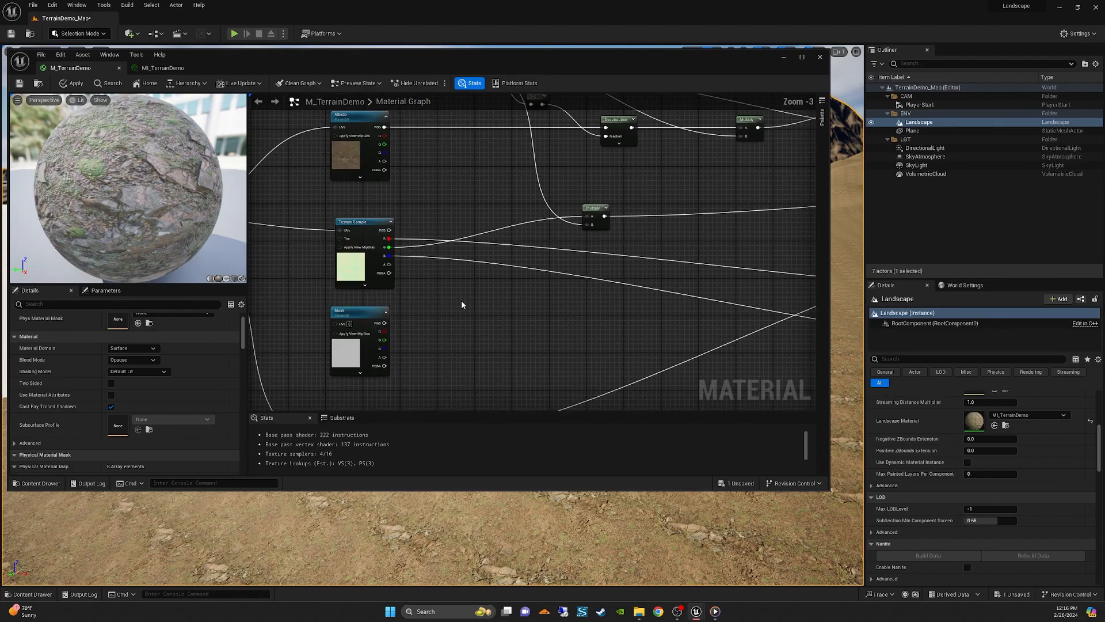
click(441, 305)
click(521, 314)
right_drag(515, 317, 539, 304)
scroll(447, 308, up, 1)
scroll(547, 301, up, 1)
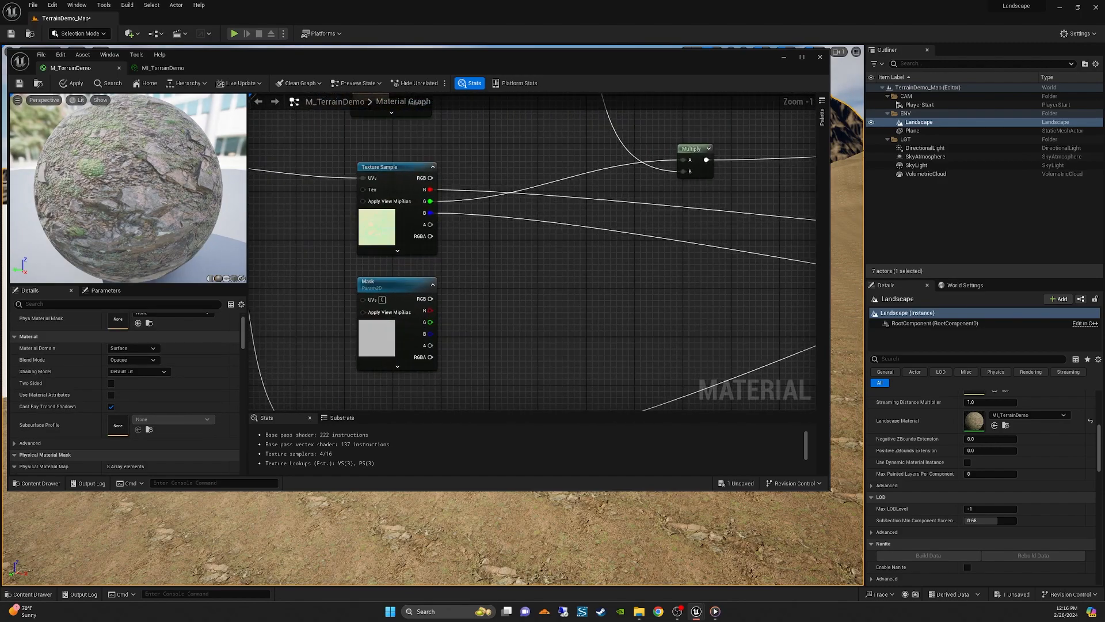
right_click(521, 295)
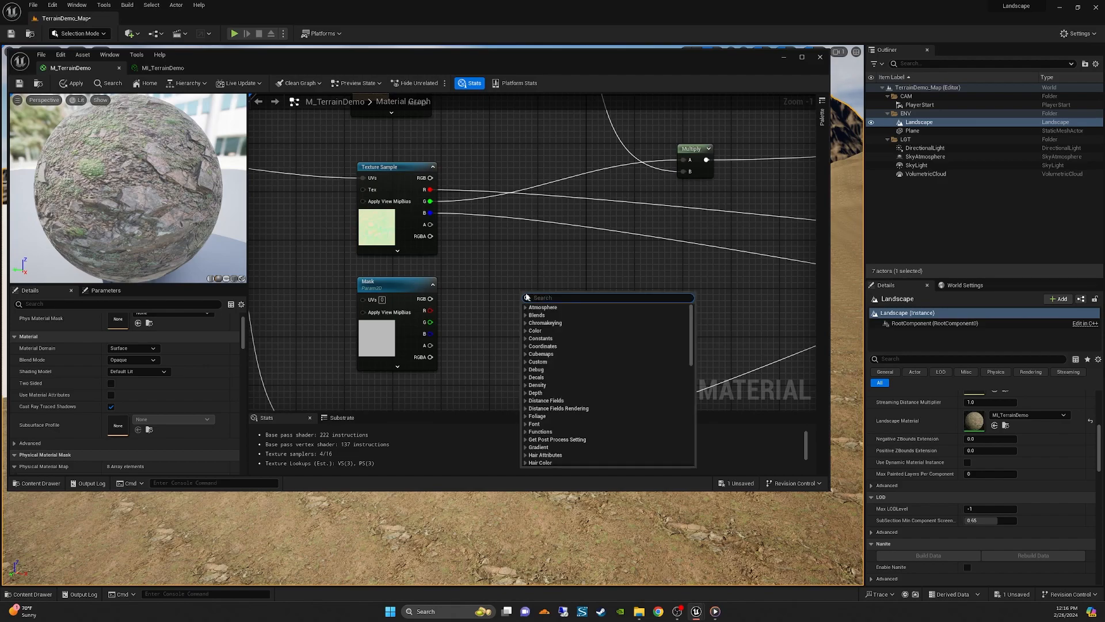
text(s)
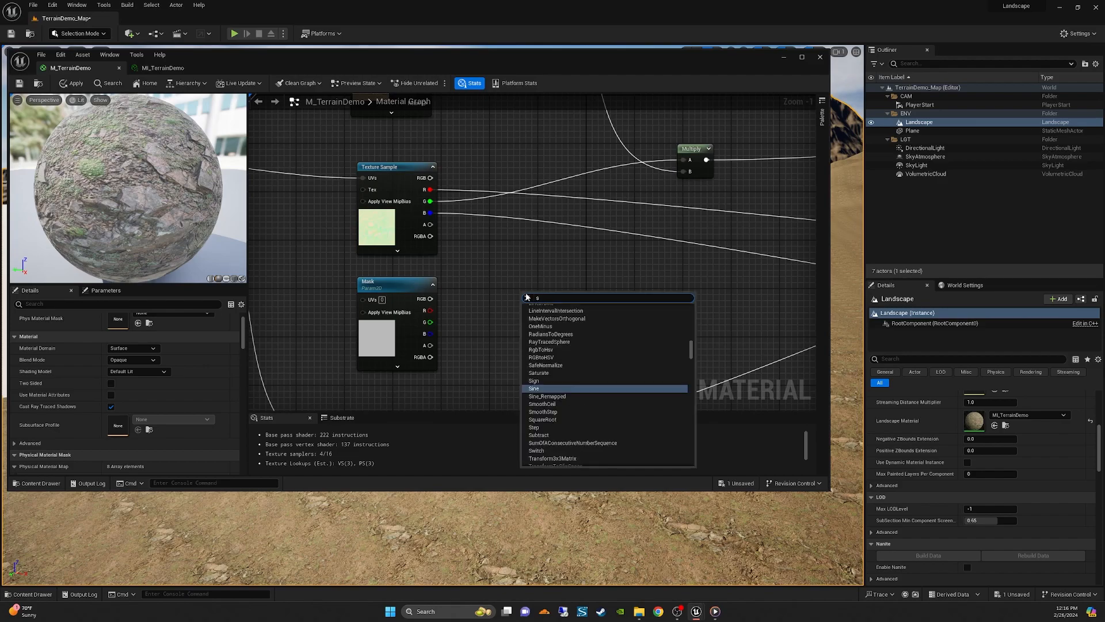
text(witc)
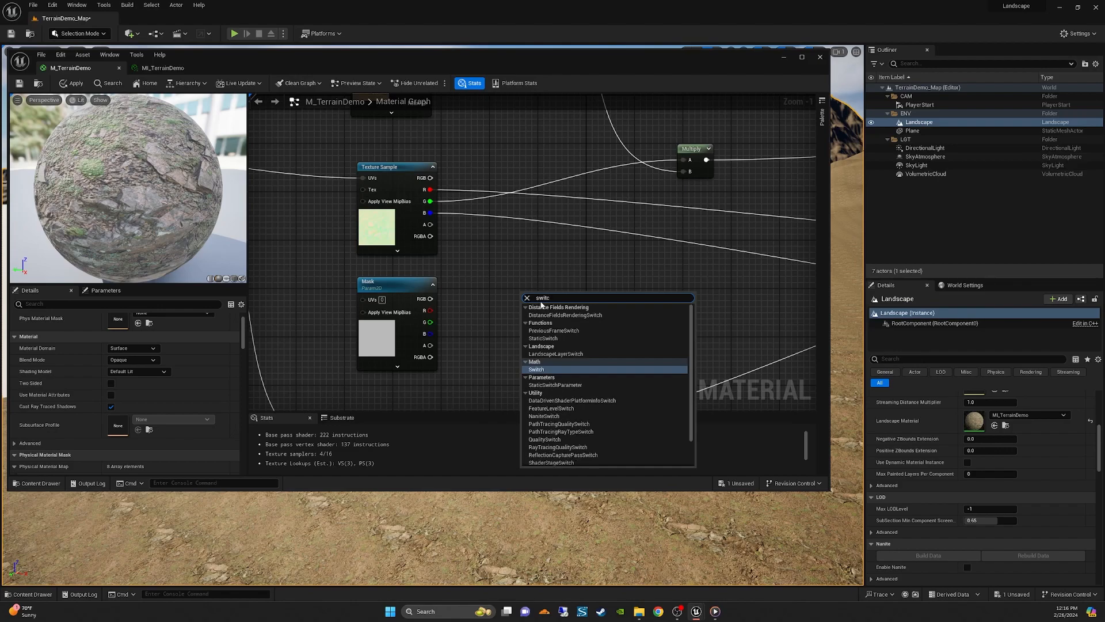
text(hpa)
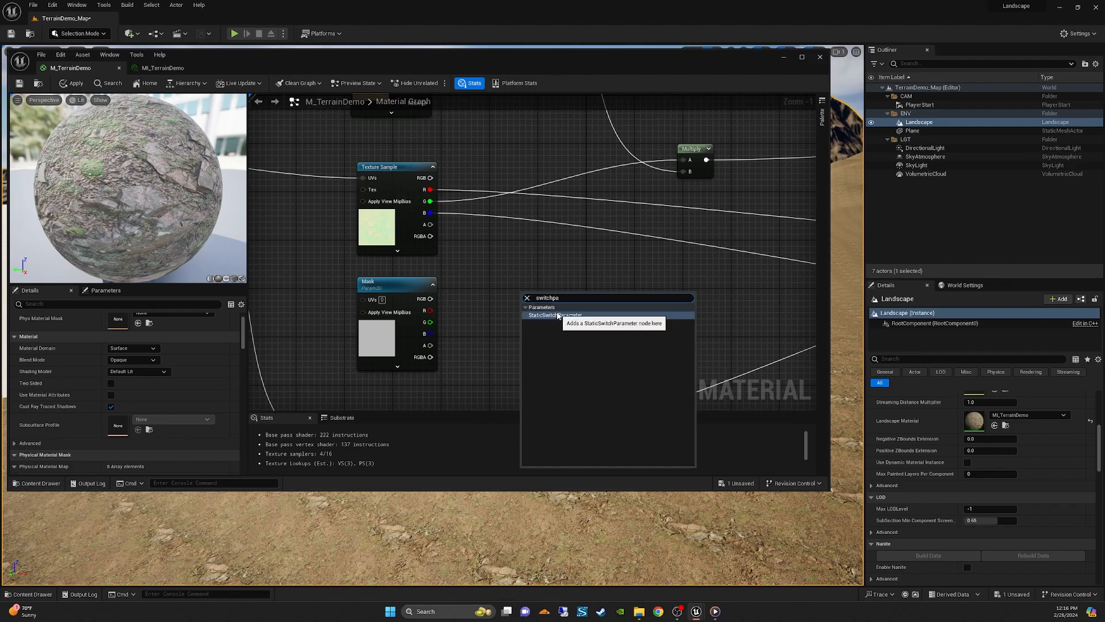
click(564, 316)
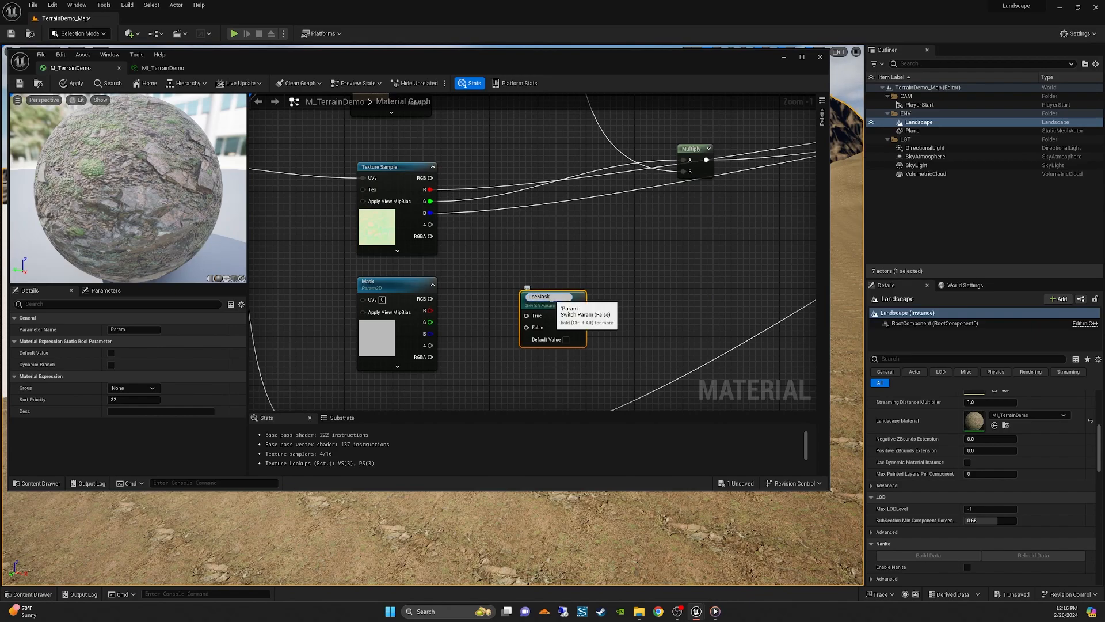
- Name the switch parameter useMask? and place it beside the Mask node
text(useMask?)
click(653, 271)
click(545, 296)
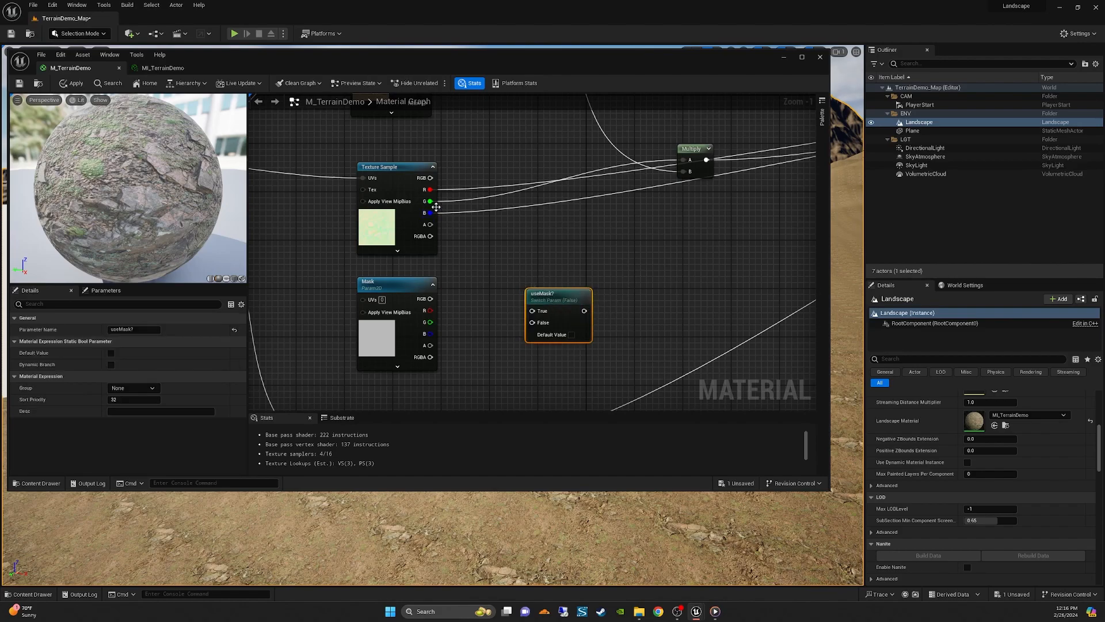
- Connect the Texture Sample's green channel to useMask?'s True input and the Mask's RGB to False, and enable its default value
drag(434, 204, 533, 312)
drag(430, 299, 544, 290)
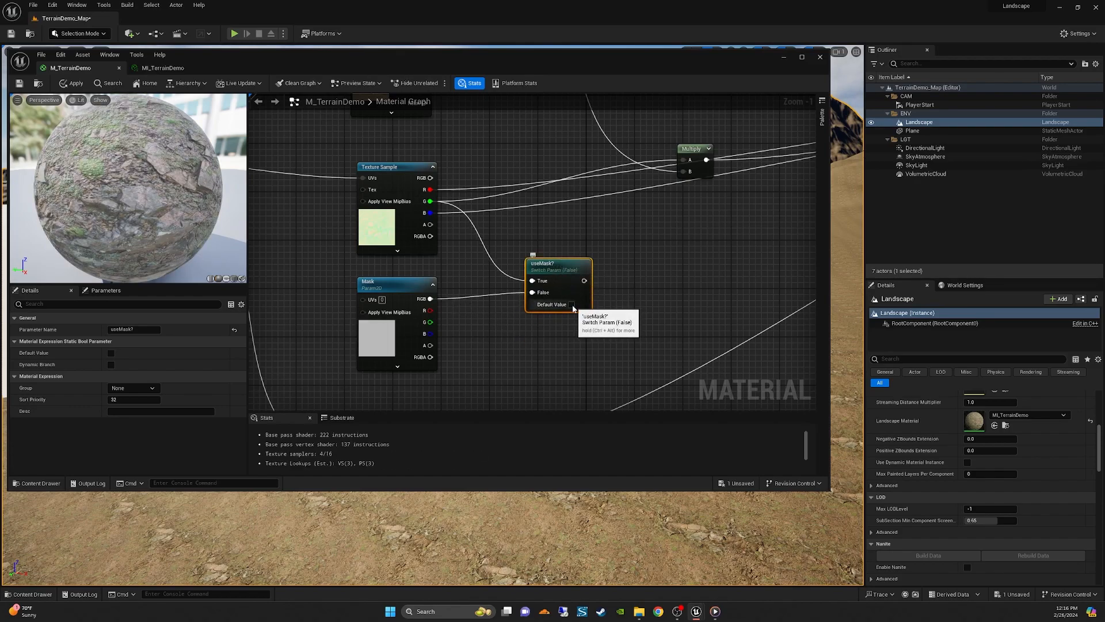
click(111, 353)
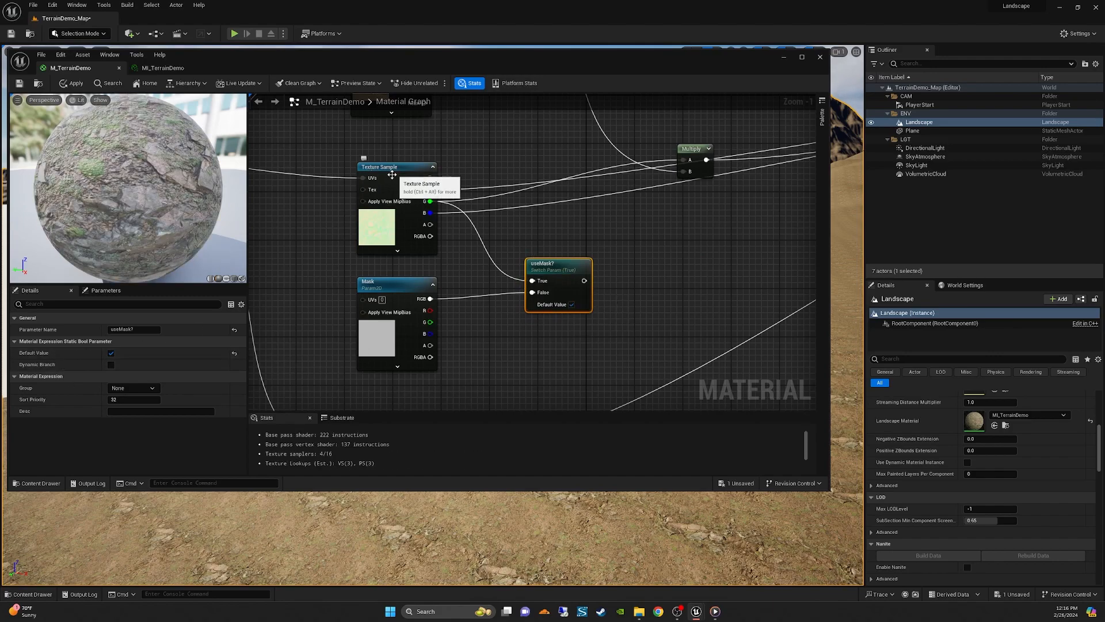
- Connect the useMask? output to the roughness Multiply's A input
right_drag(429, 193, 360, 247)
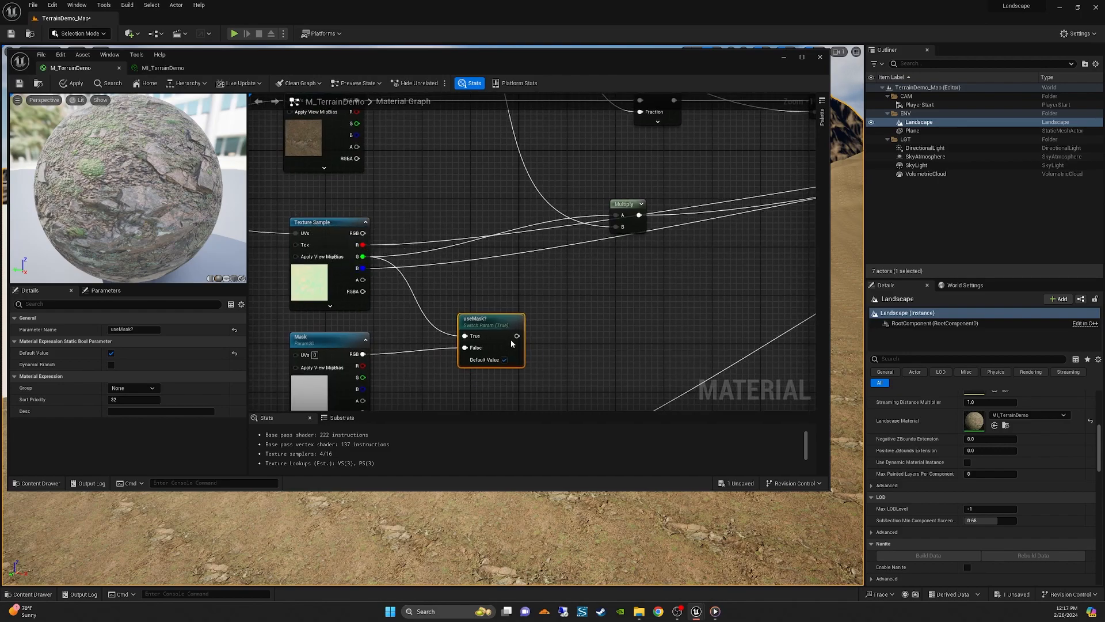
drag(517, 336, 641, 272)
right_drag(700, 249, 594, 245)
- Put the useMask? parameter in the Ground group with sort priority 13
click(363, 319)
click(130, 387)
click(128, 397)
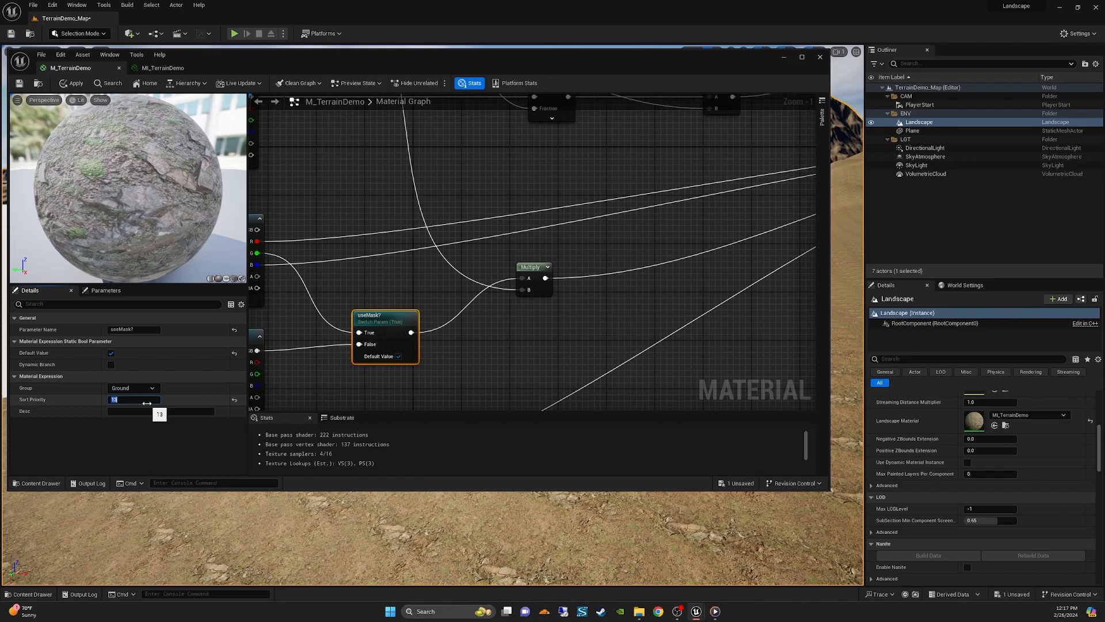
- Apply and save the material, and check the exposed parameters in MI_TerrainDemo
click(72, 84)
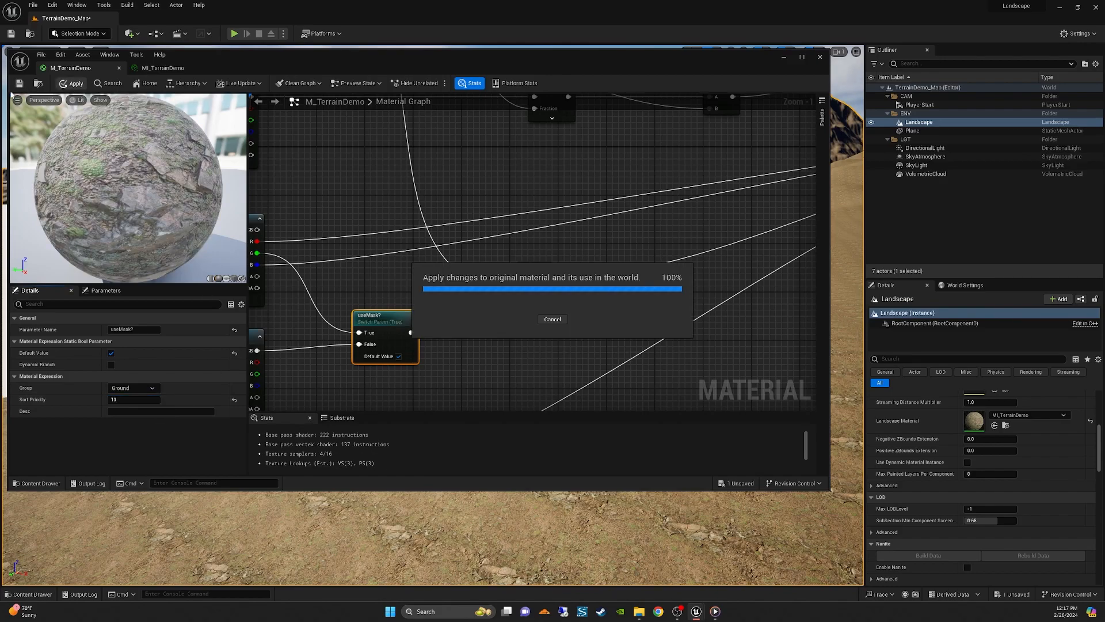
click(19, 84)
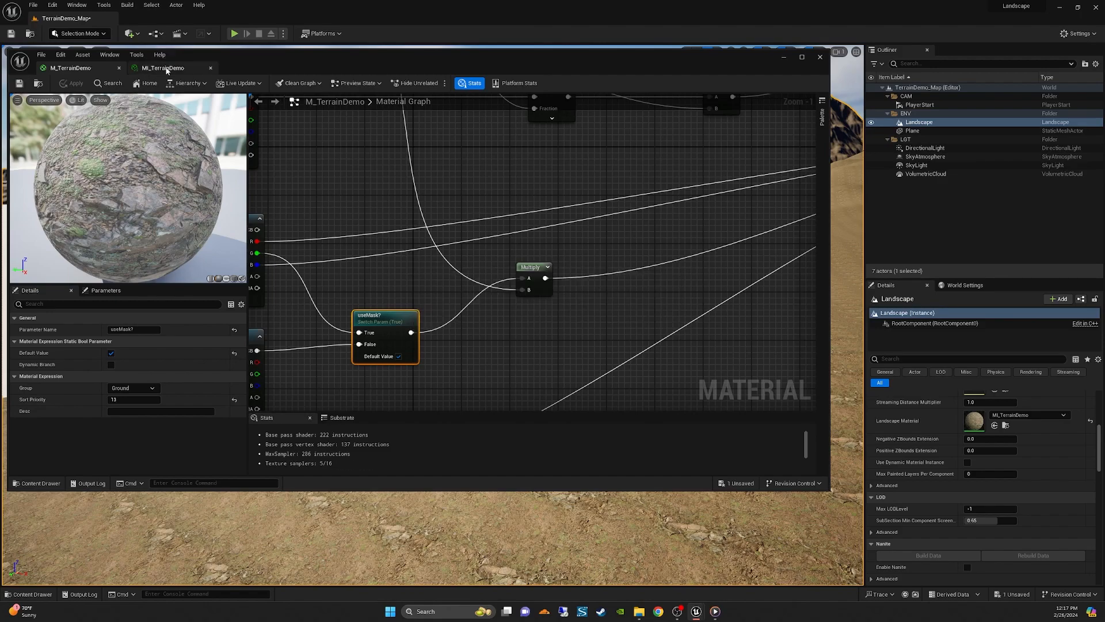
click(162, 68)
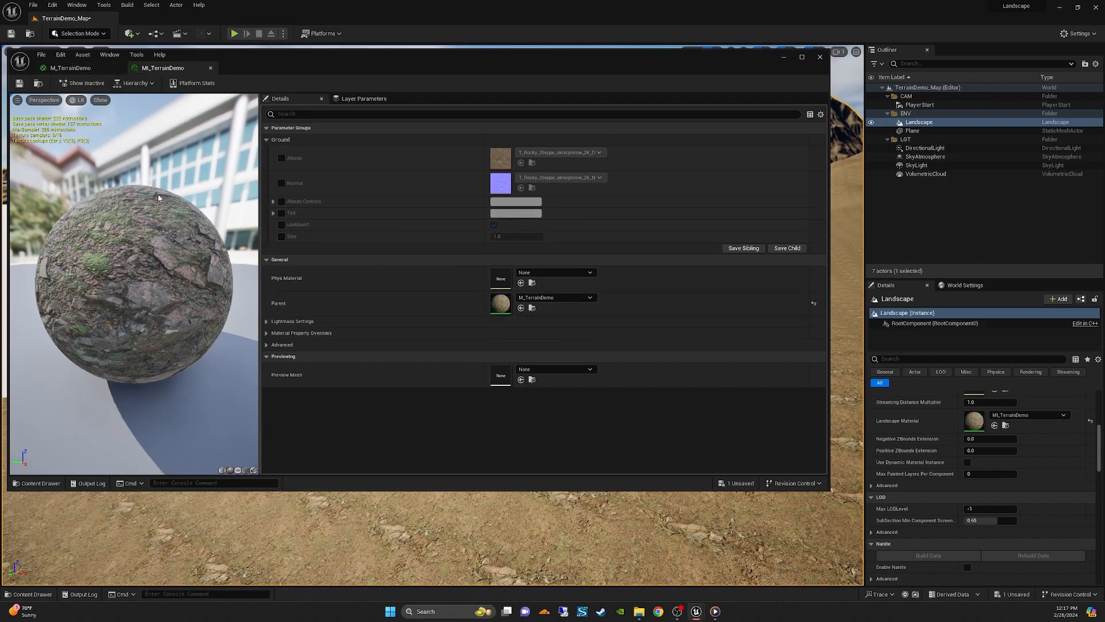
click(71, 67)
- Convert the ORDp Texture Sample to a texture parameter named Mask
click(416, 225)
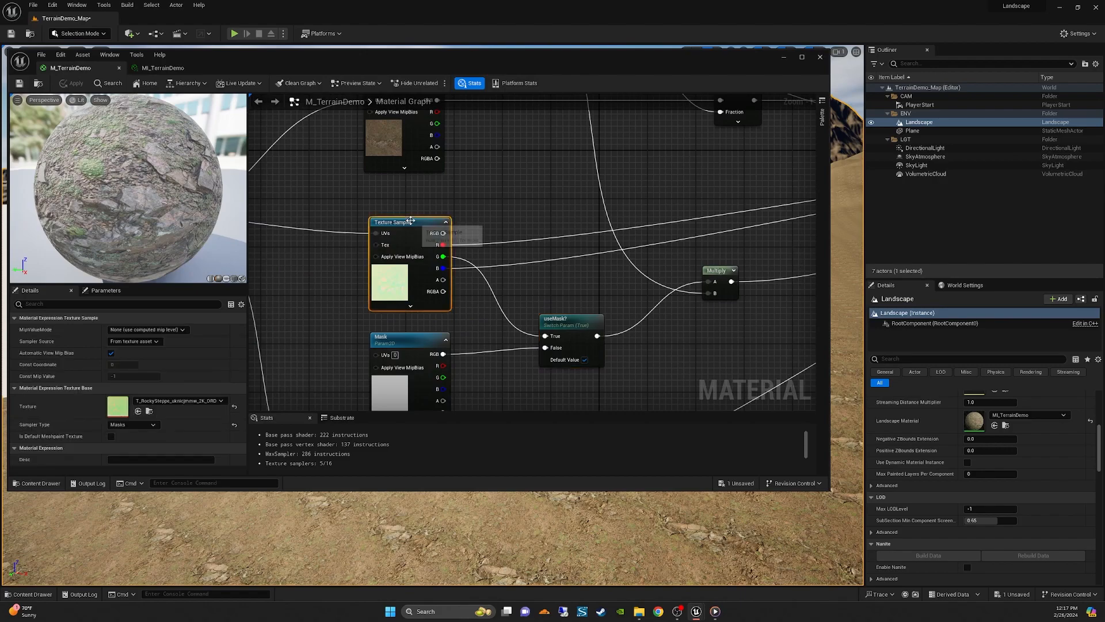
right_drag(416, 226, 459, 232)
right_click(459, 232)
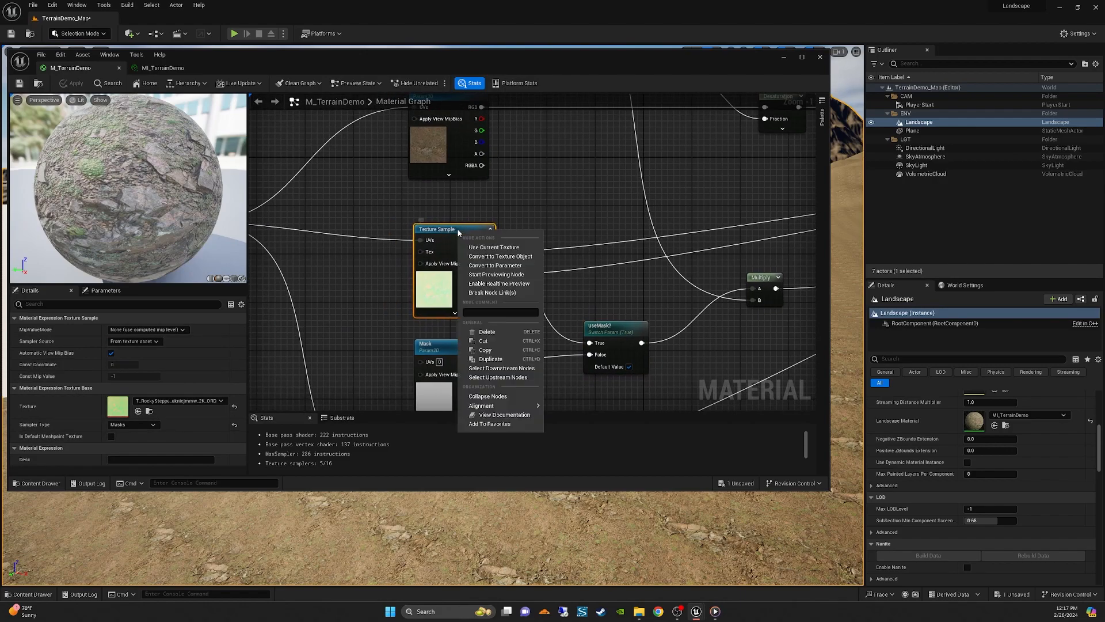
click(499, 266)
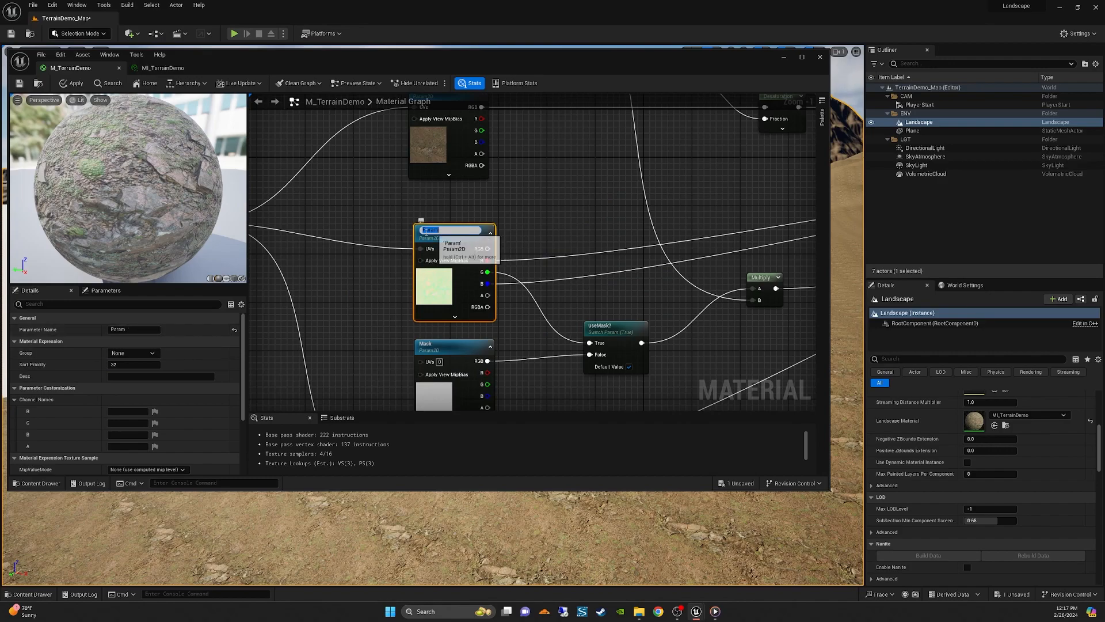
click(121, 329)
double_click(121, 330)
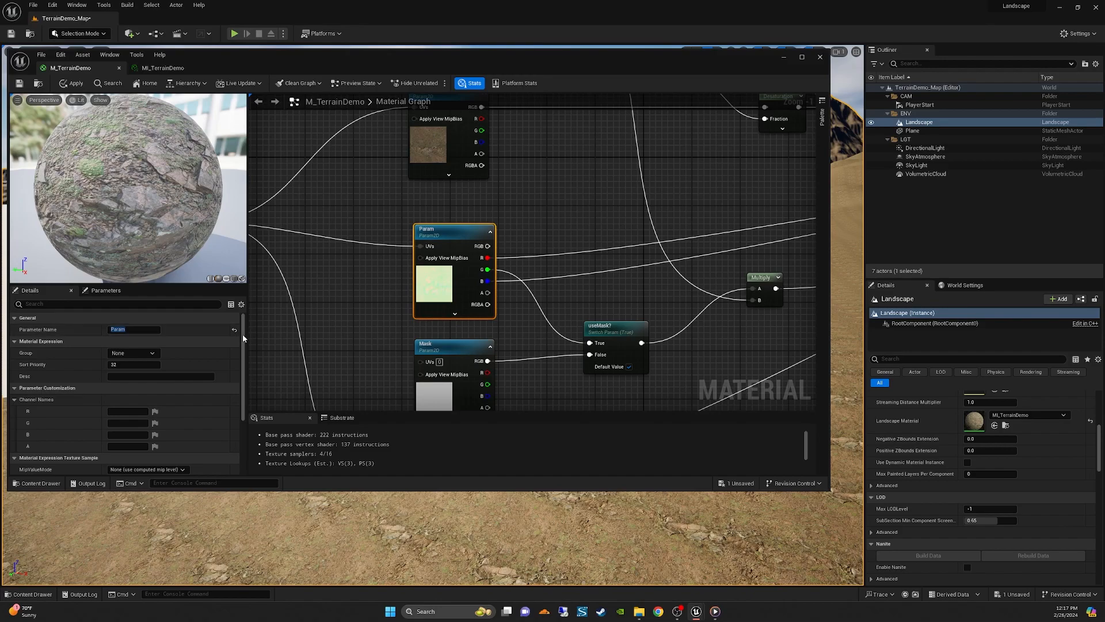
text(Mask)
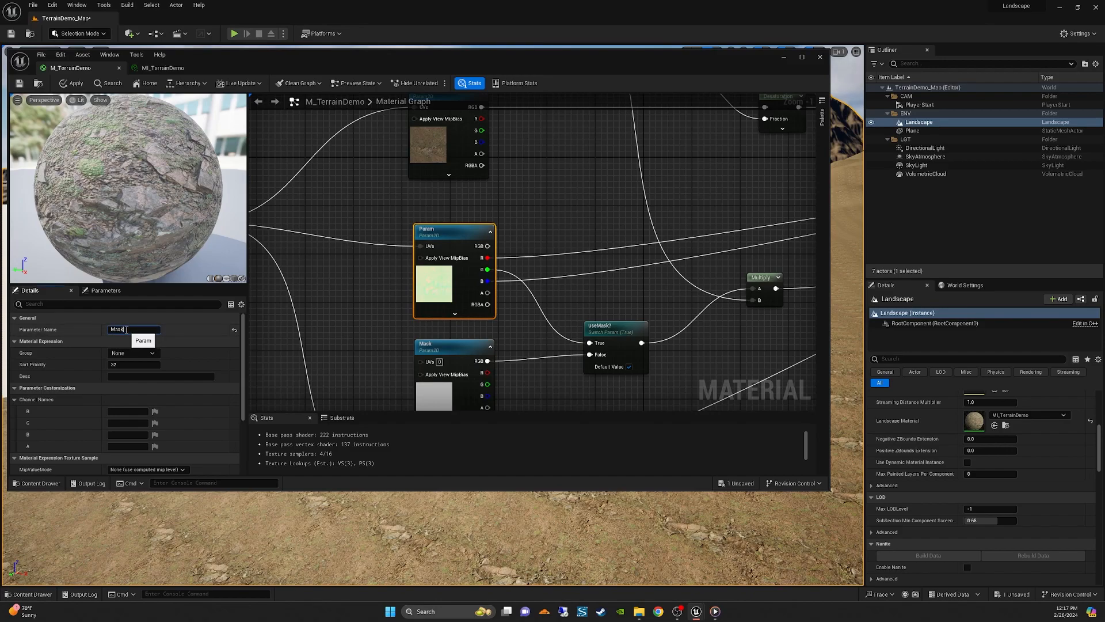
key(Return)
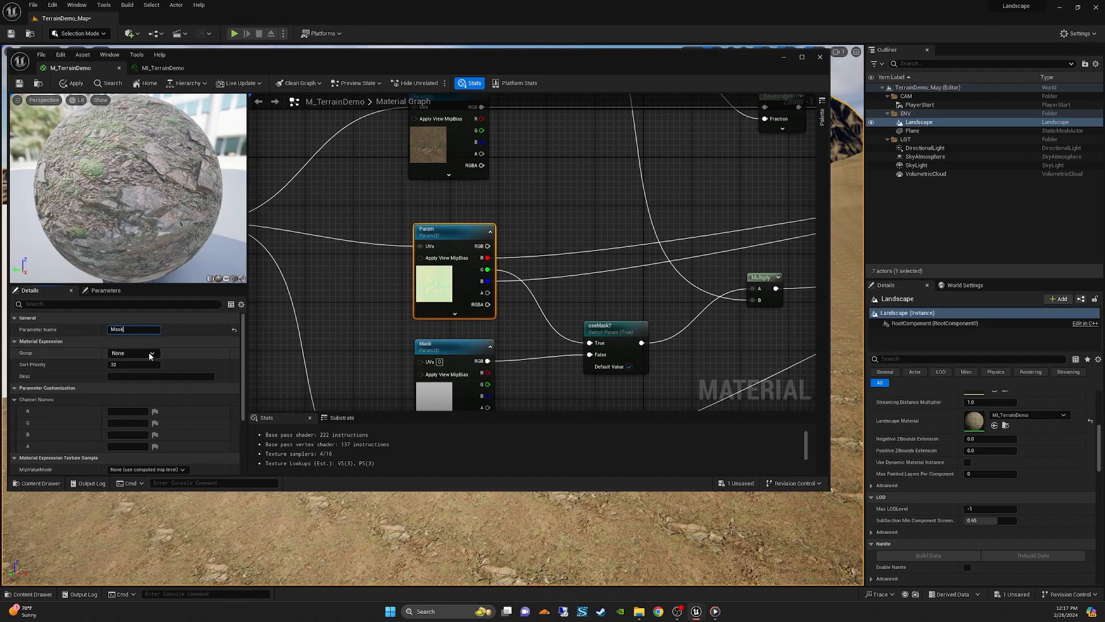
- Put the converted Mask parameter in the Ground group with sort priority 2, and apply the material to check it in MI_TerrainDemo
click(133, 366)
text(2)
key(Return)
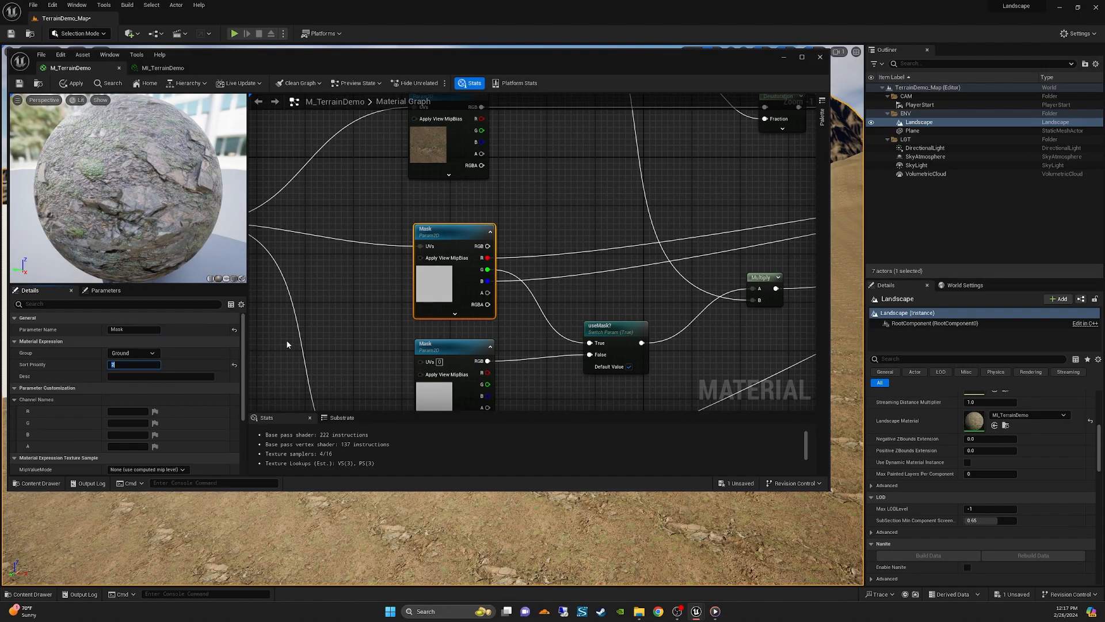
click(74, 84)
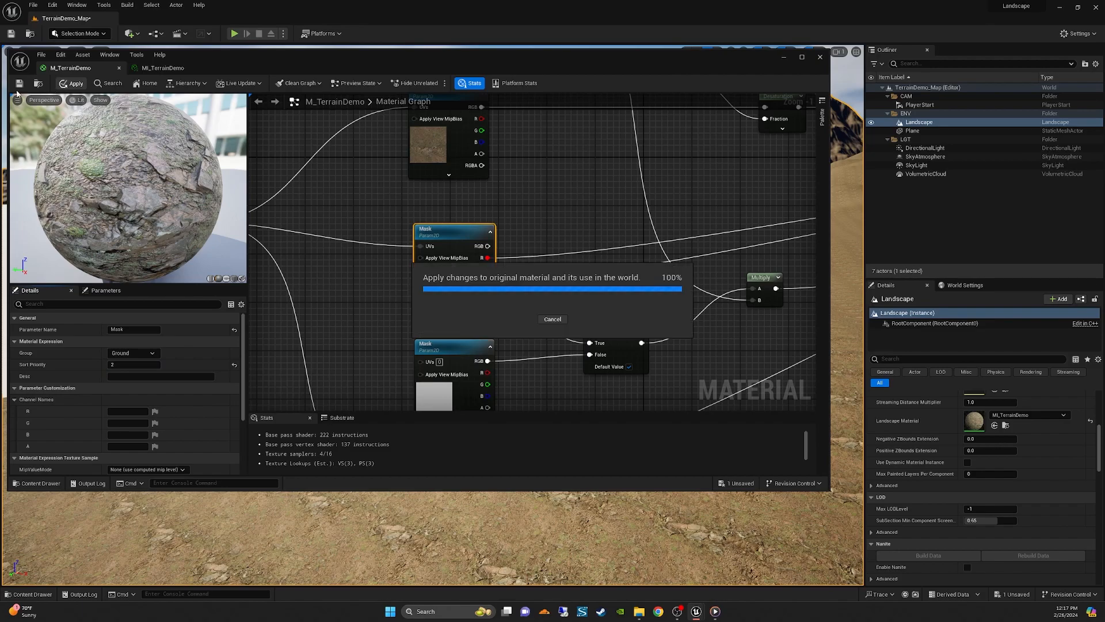
click(166, 67)
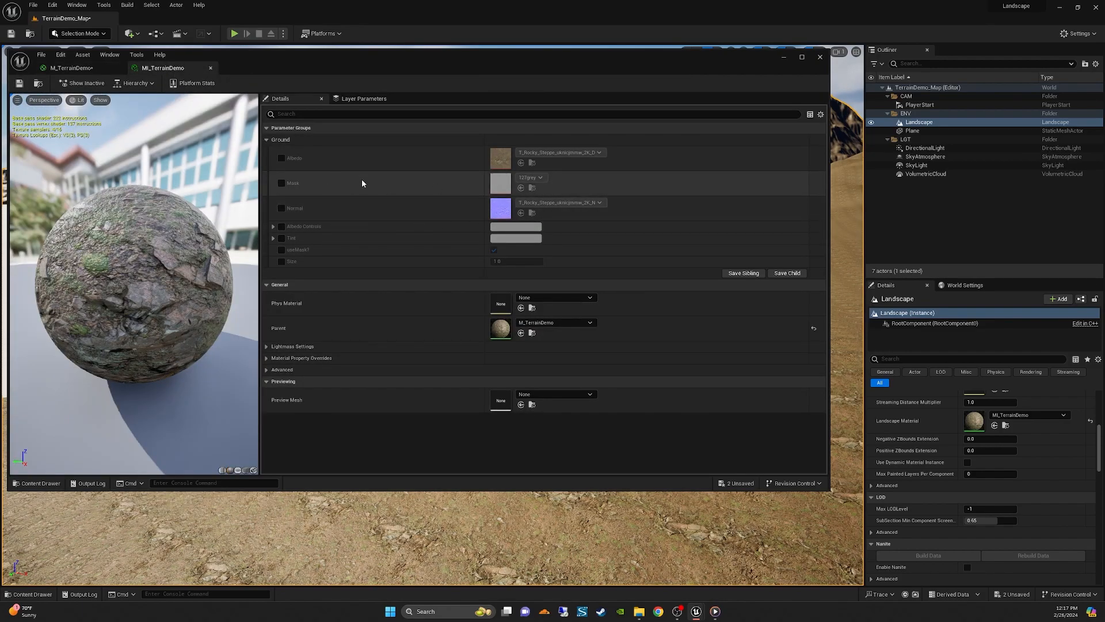
- Assign the Rocky Steppe ORDp texture to the Mask parameter that feeds useMask?'s True input
click(72, 67)
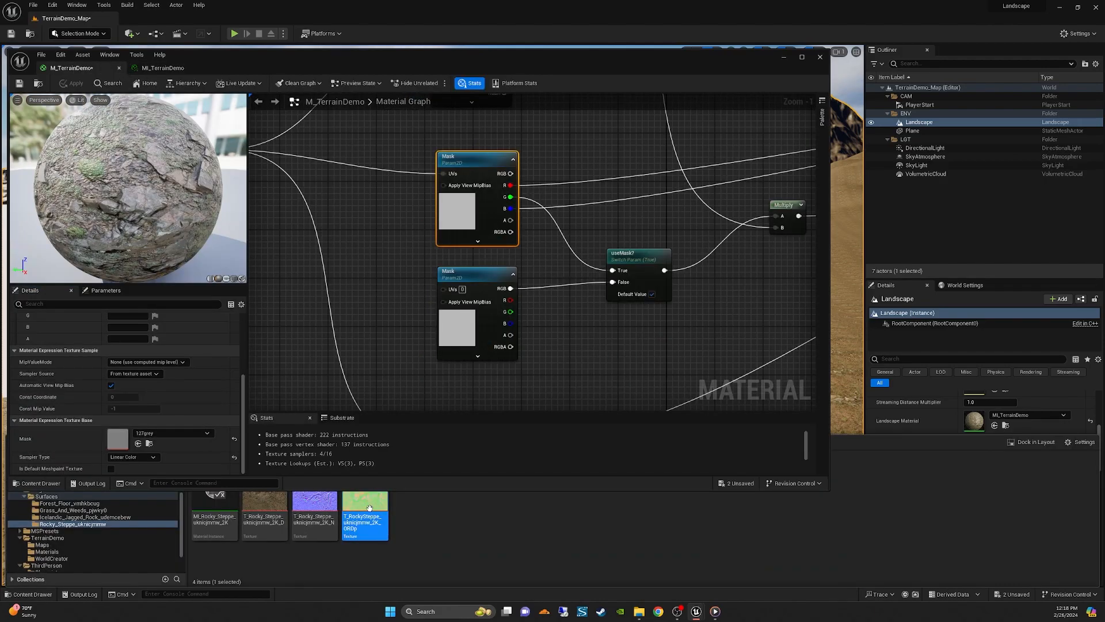
drag(366, 518, 124, 442)
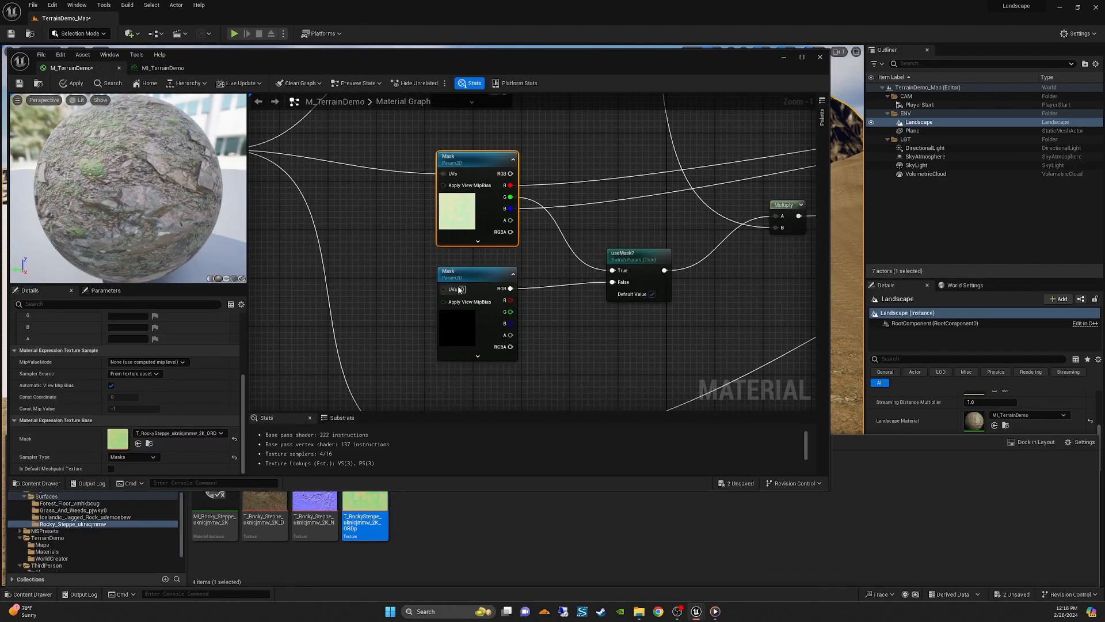
click(486, 273)
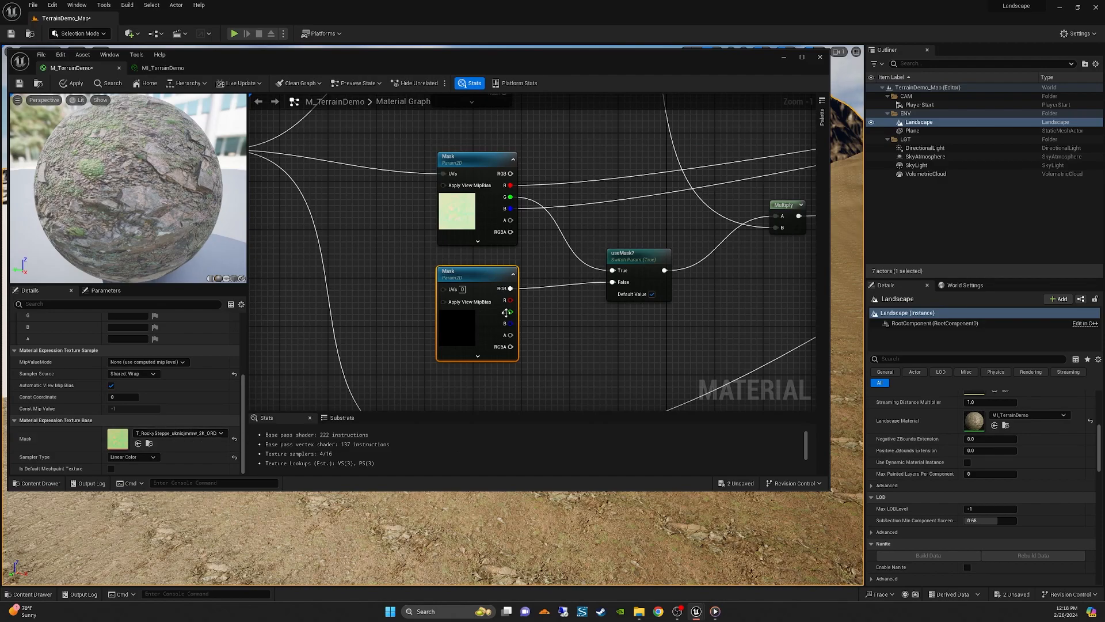
key(F2)
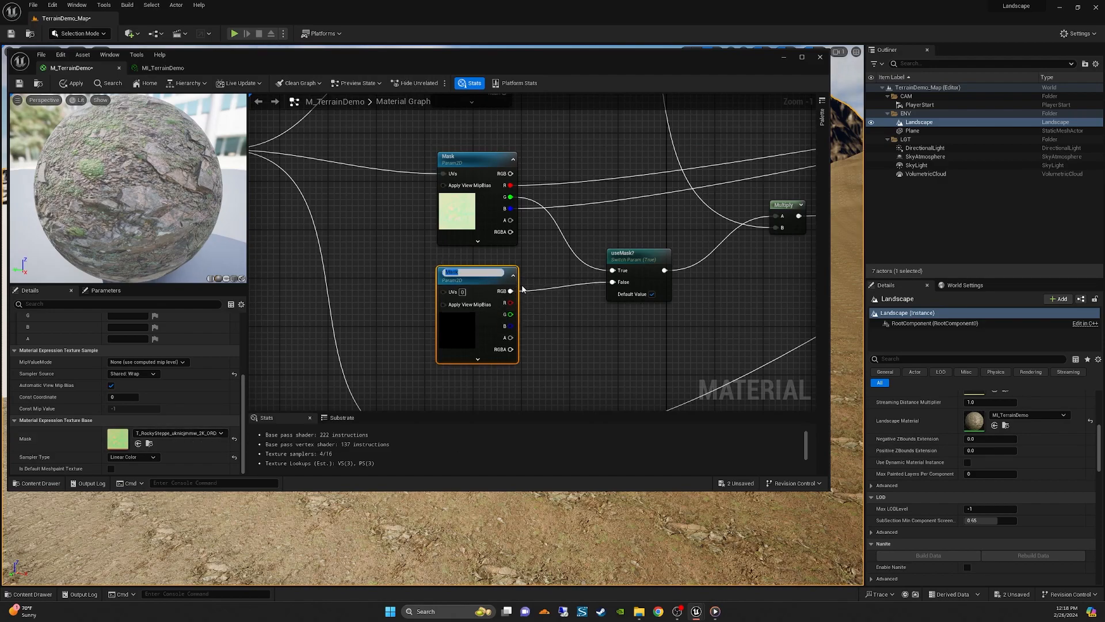
click(448, 265)
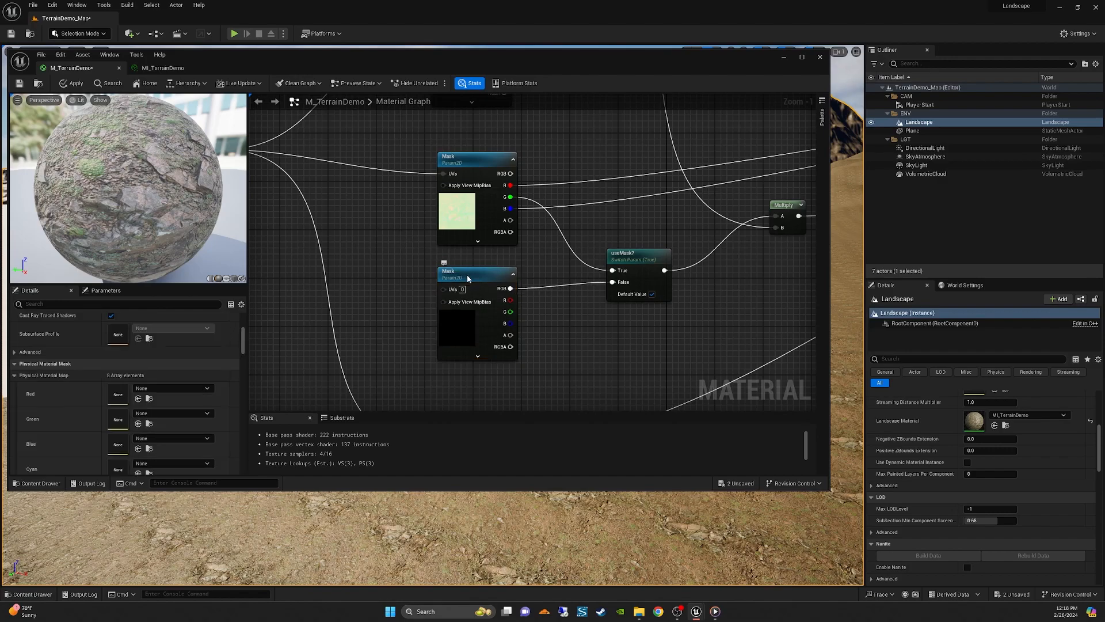
drag(468, 278, 468, 283)
right_drag(421, 267, 342, 280)
right_drag(391, 176, 429, 203)
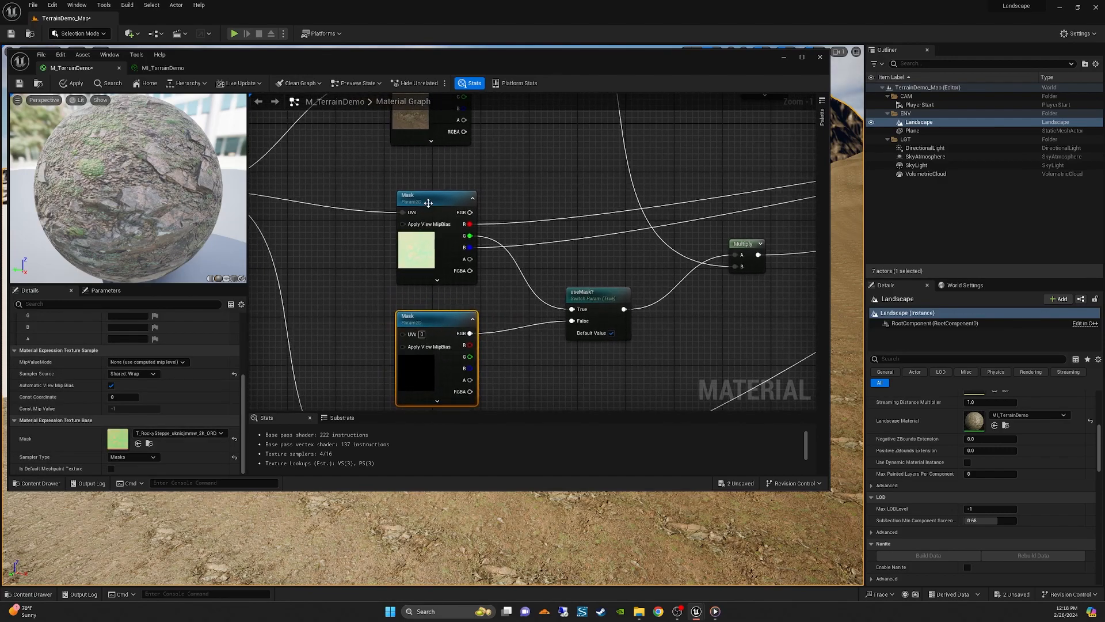
key(F2)
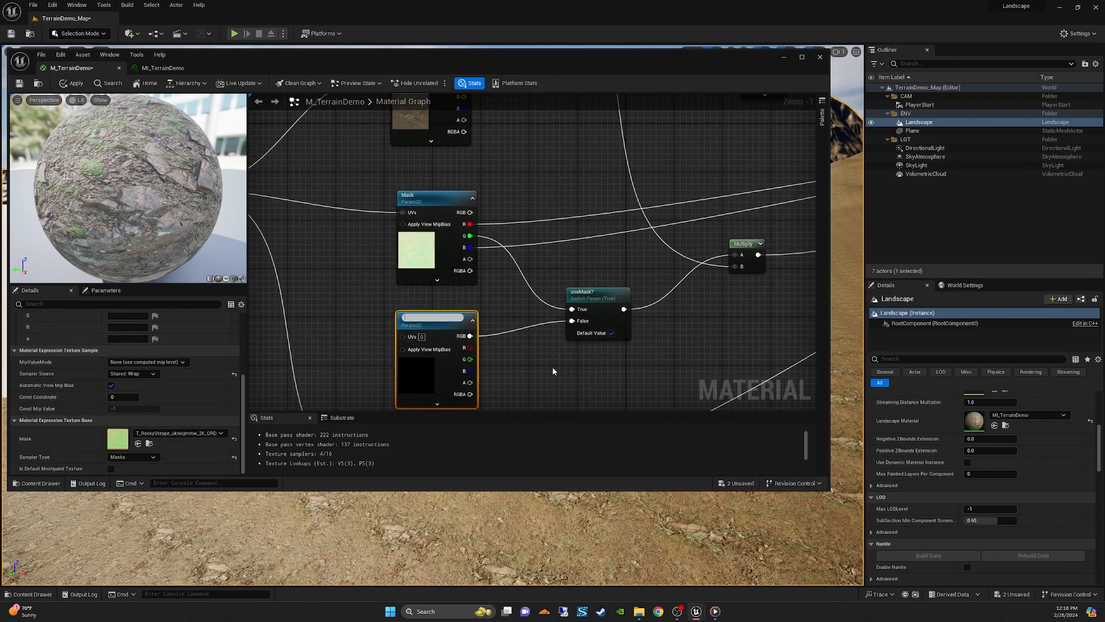
click(356, 297)
- Delete the second Mask node that feeds useMask?'s False input
click(433, 320)
key(Delete)
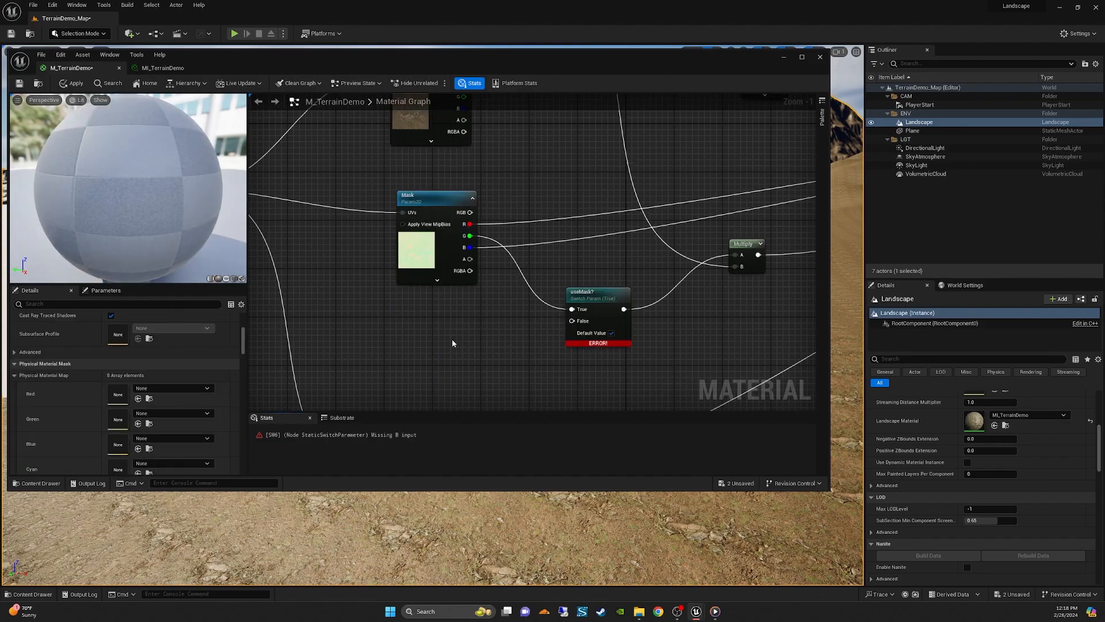
right_drag(432, 336, 432, 314)
right_click(424, 312)
click(387, 306)
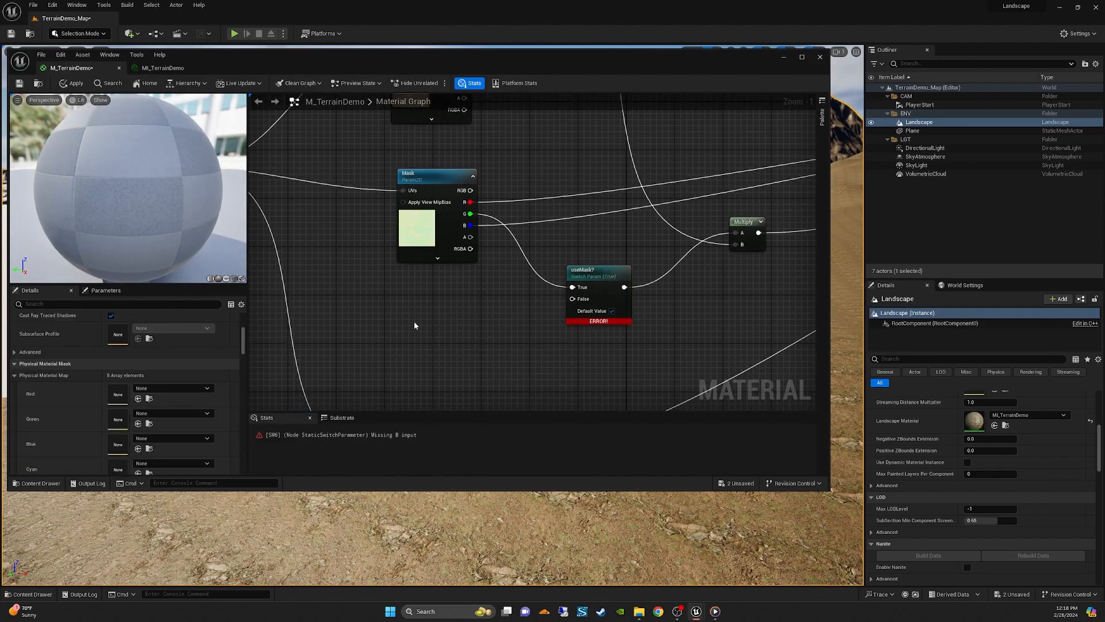
- Find the 127grey texture in the project content and add it to the M_TerrainDemo graph as a Texture Sample
click(29, 595)
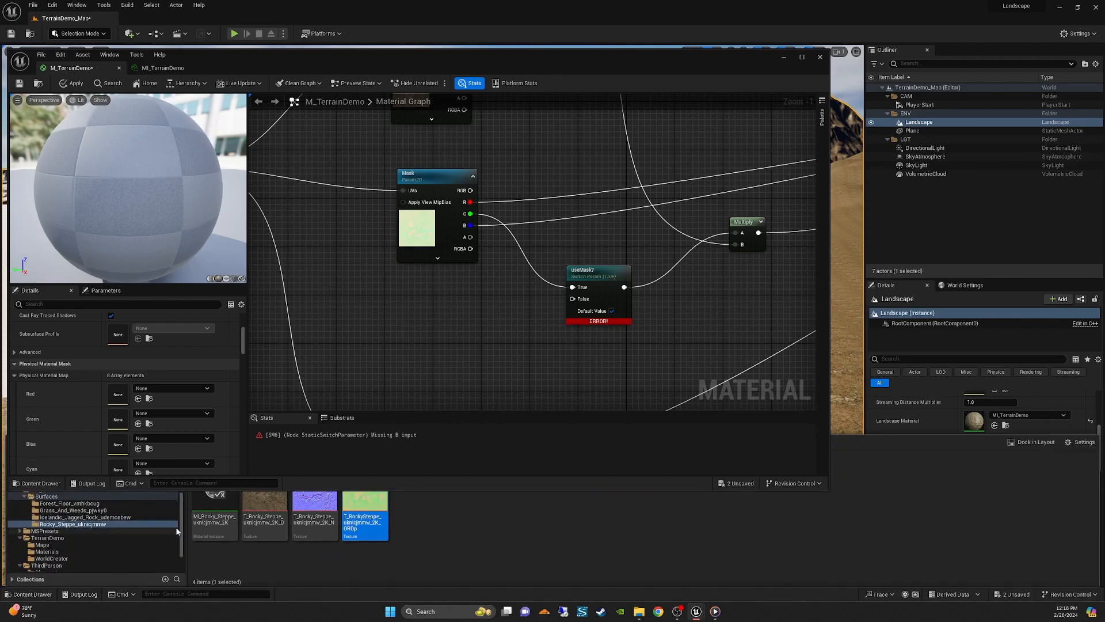
click(26, 482)
click(262, 458)
text(127gr)
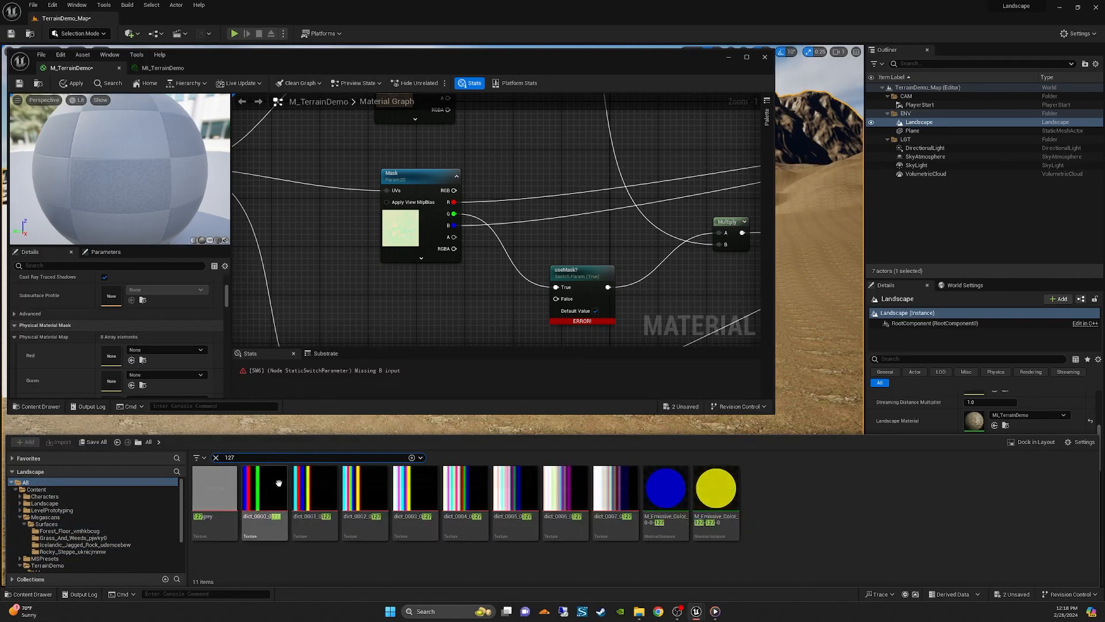
drag(195, 507, 371, 311)
- Connect the grey Texture Sample's RGB output to useMask?'s False input and place the sample below the Mask node
right_drag(480, 317, 498, 254)
drag(430, 235, 574, 236)
drag(449, 233, 437, 233)
right_drag(508, 244, 464, 256)
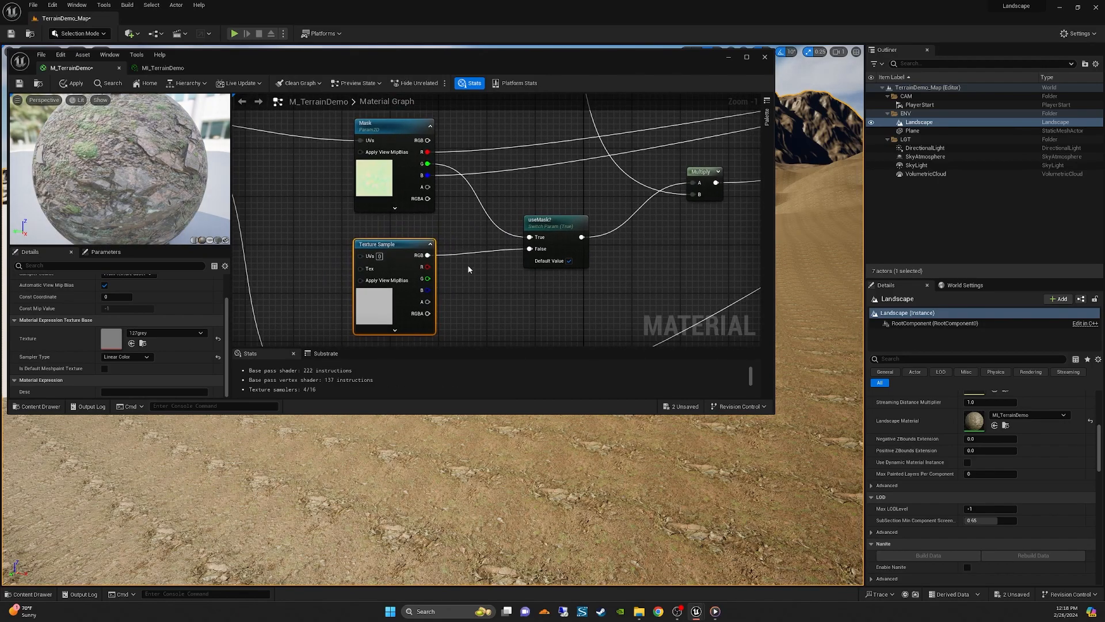
click(481, 289)
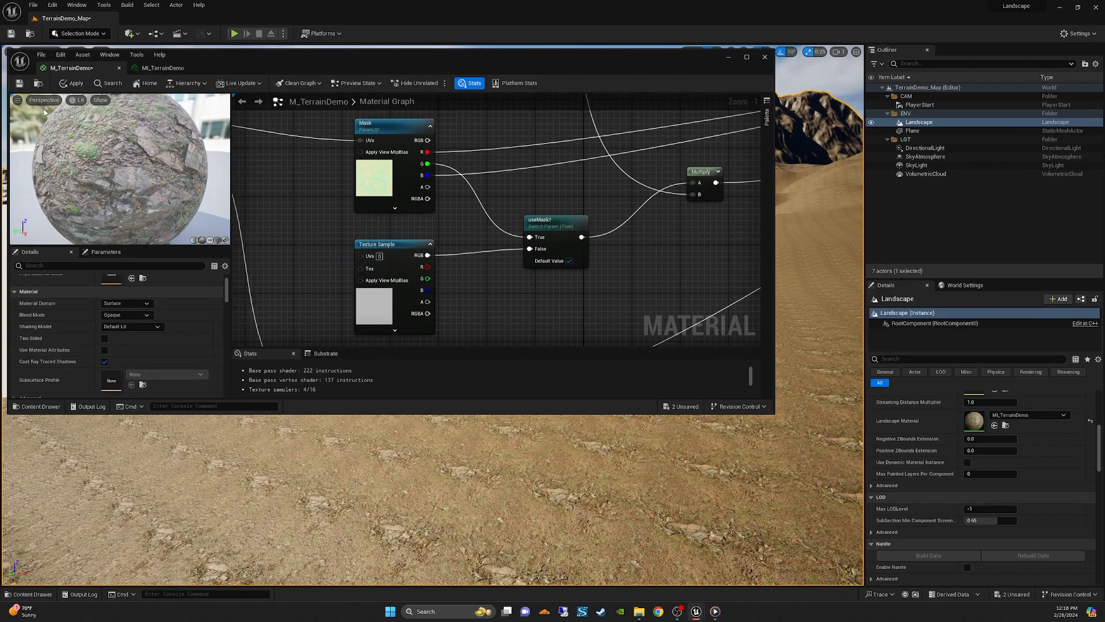
- Apply and save M_TerrainDemo, and check its parameters in MI_TerrainDemo
click(72, 83)
click(19, 84)
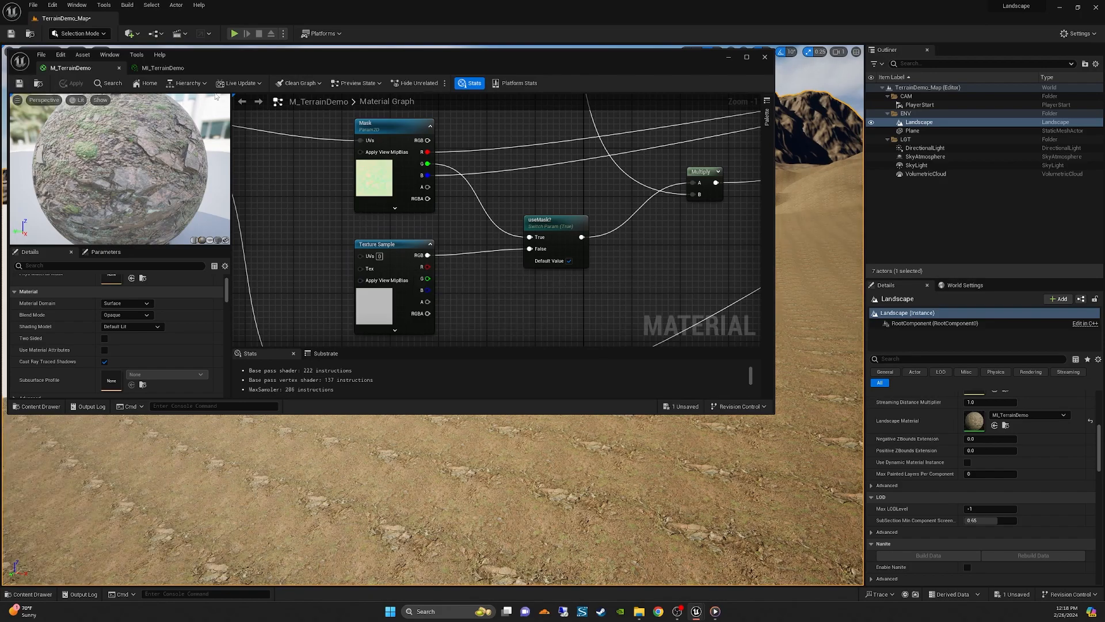
click(163, 68)
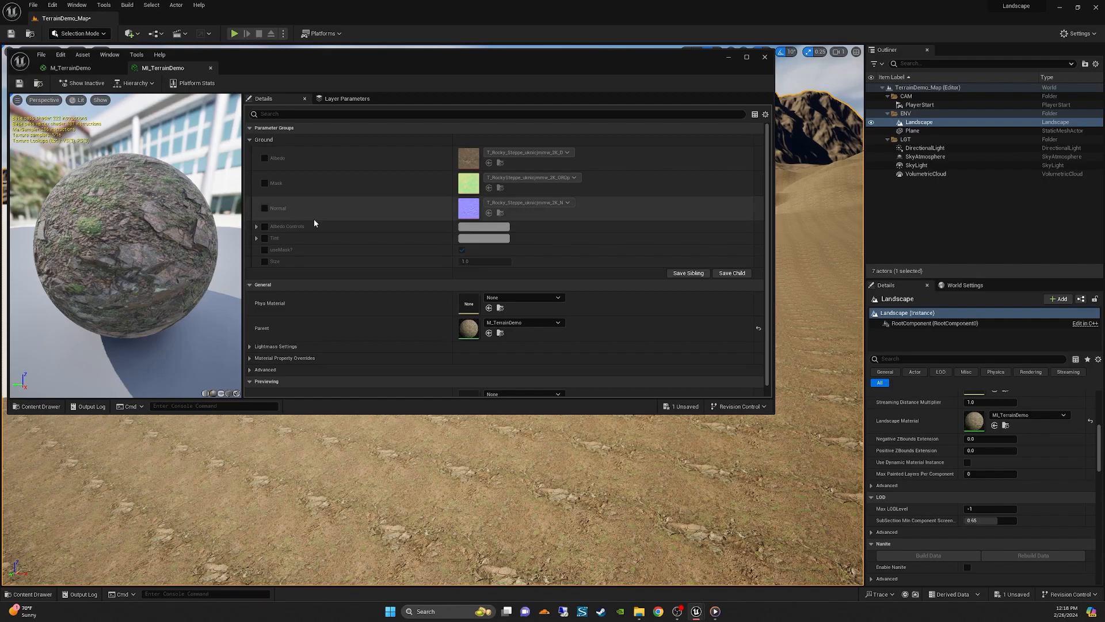
- Examine the group and sort priority of the Normal and useMask? parameters and the overall M_TerrainDemo node layout
click(70, 68)
scroll(331, 315, down, 3)
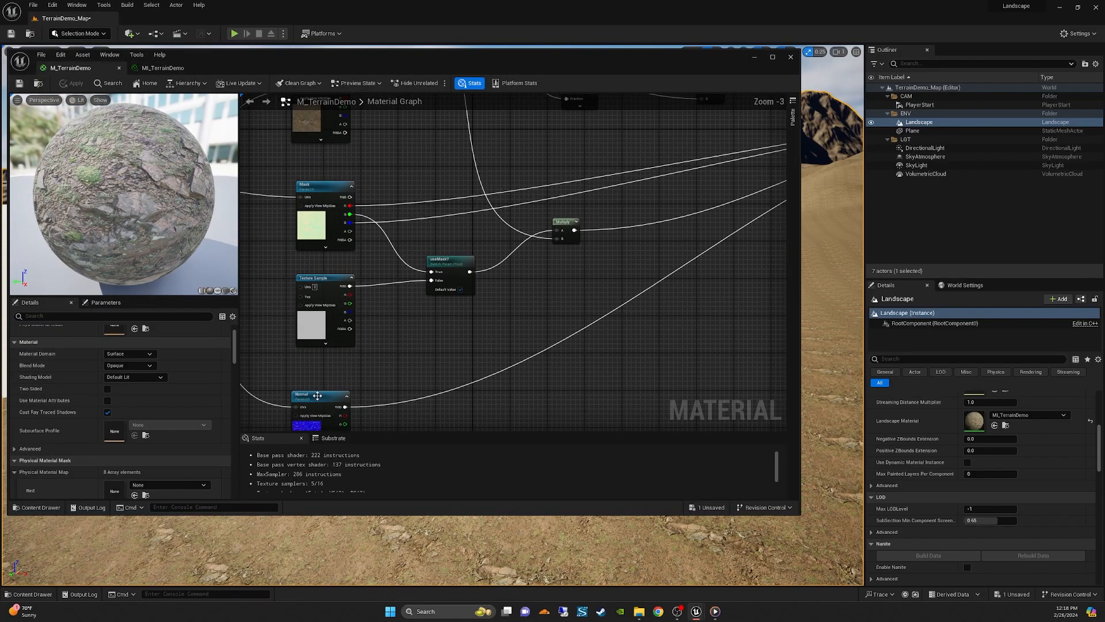
click(341, 400)
scroll(496, 292, up, 2)
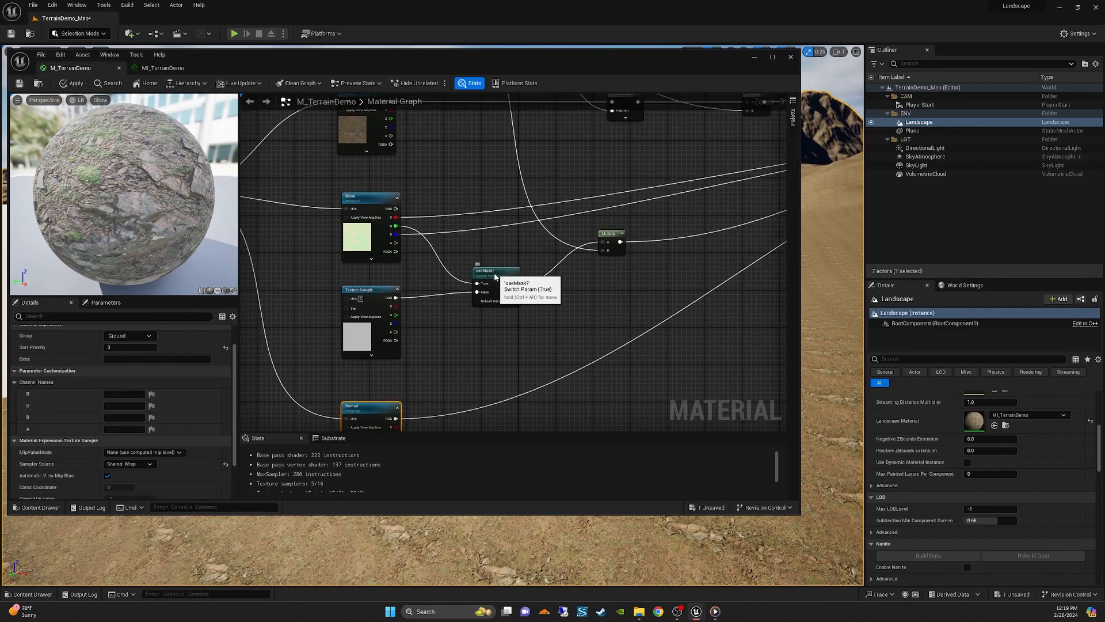
click(496, 292)
right_drag(586, 310, 387, 251)
scroll(694, 298, down, 2)
right_drag(362, 329, 523, 333)
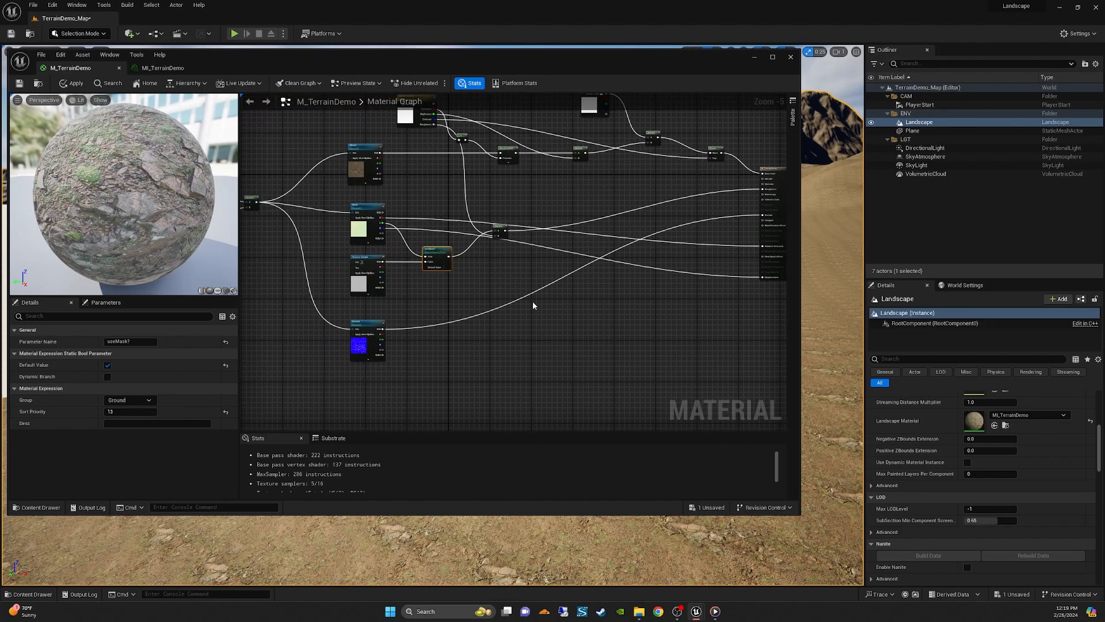
scroll(502, 278, up, 1)
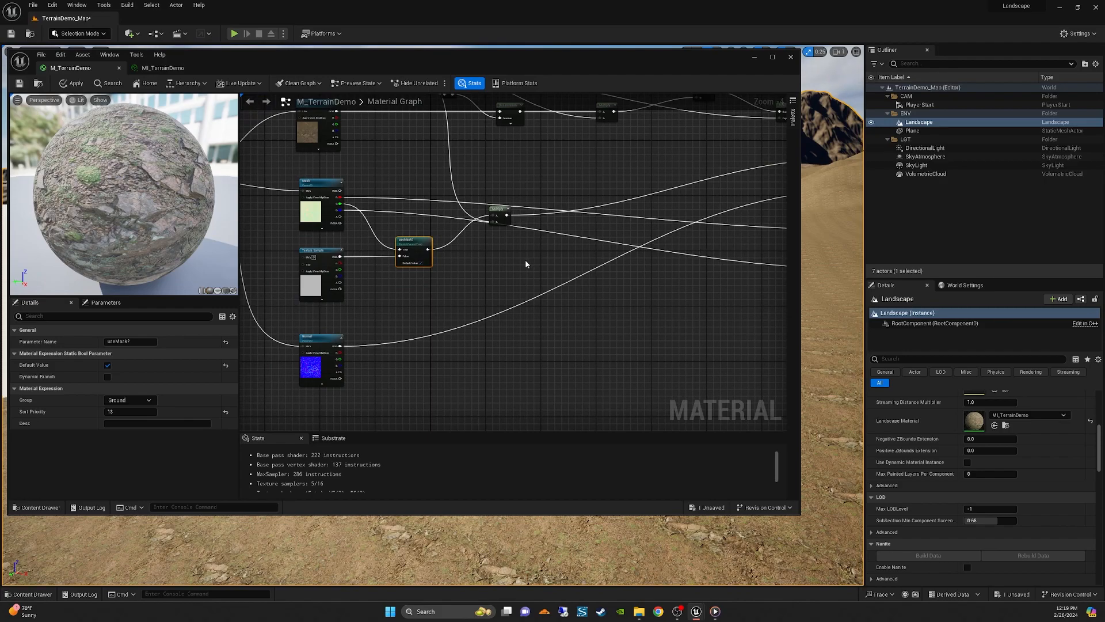
- Add a Contrast_Preserve_Color node to the free area beyond the roughness Multiply node
scroll(529, 257, up, 1)
right_drag(529, 258, 430, 272)
right_click(469, 271)
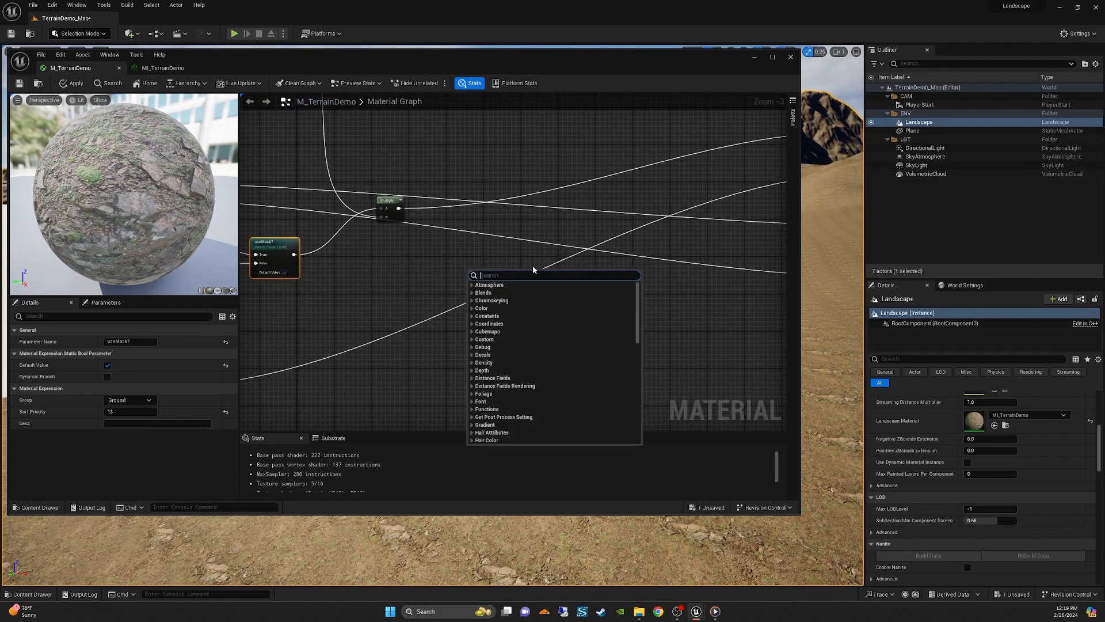
text(contra)
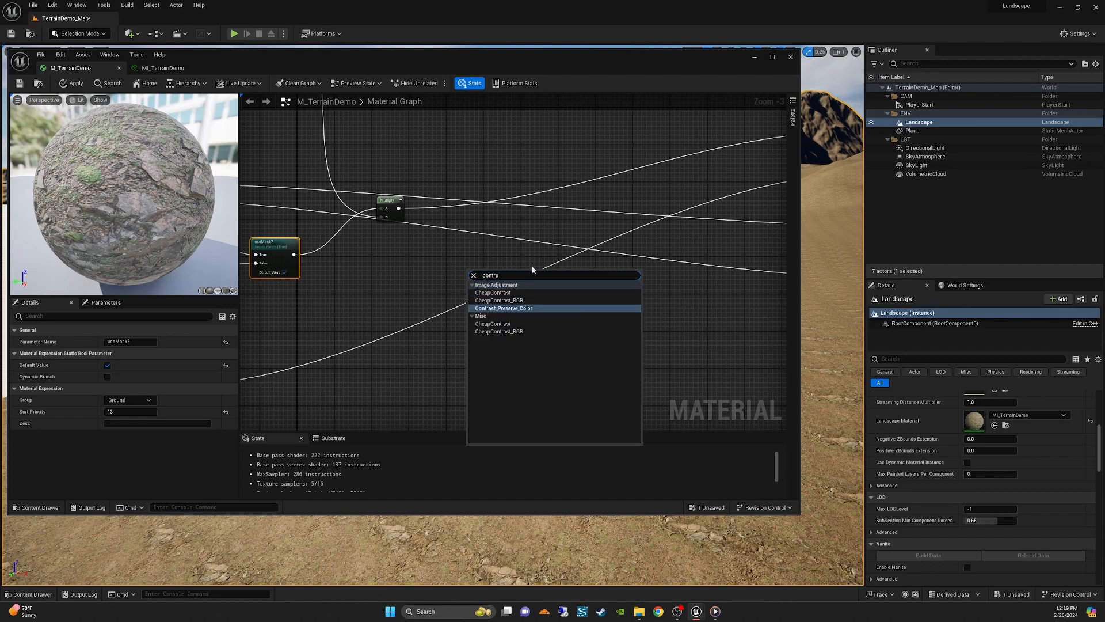
click(520, 308)
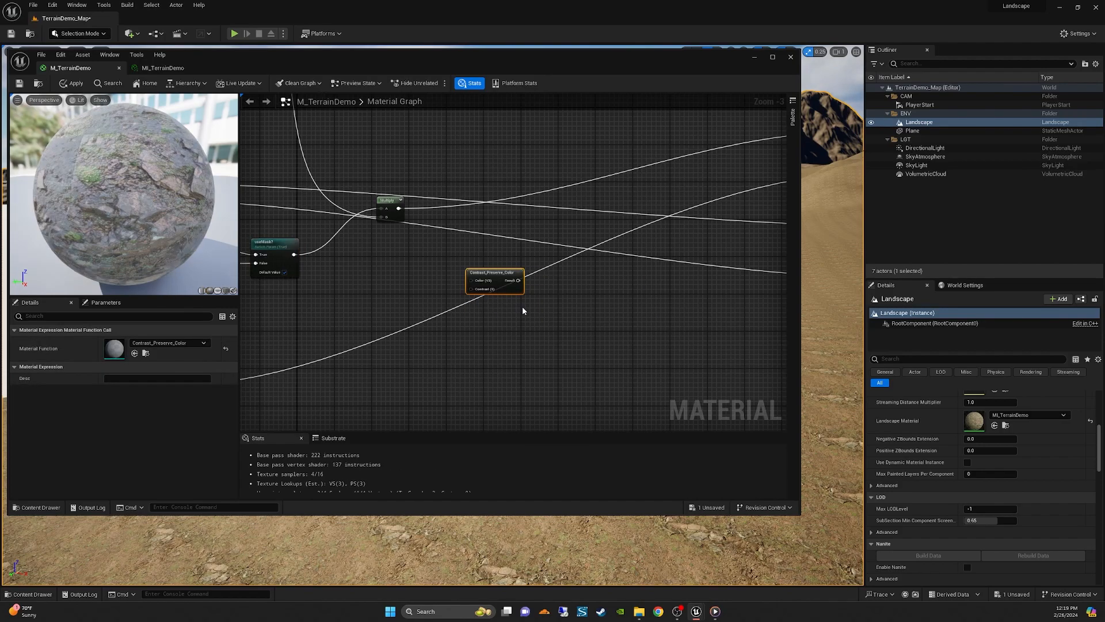
- Connect the Mask texture's B output to the Color (V3) input of Contrast_Preserve_Color
right_drag(441, 251, 496, 270)
drag(540, 294, 539, 283)
right_drag(464, 282, 535, 281)
drag(300, 221, 607, 248)
right_drag(604, 279, 419, 313)
scroll(516, 312, up, 2)
scroll(461, 326, up, 1)
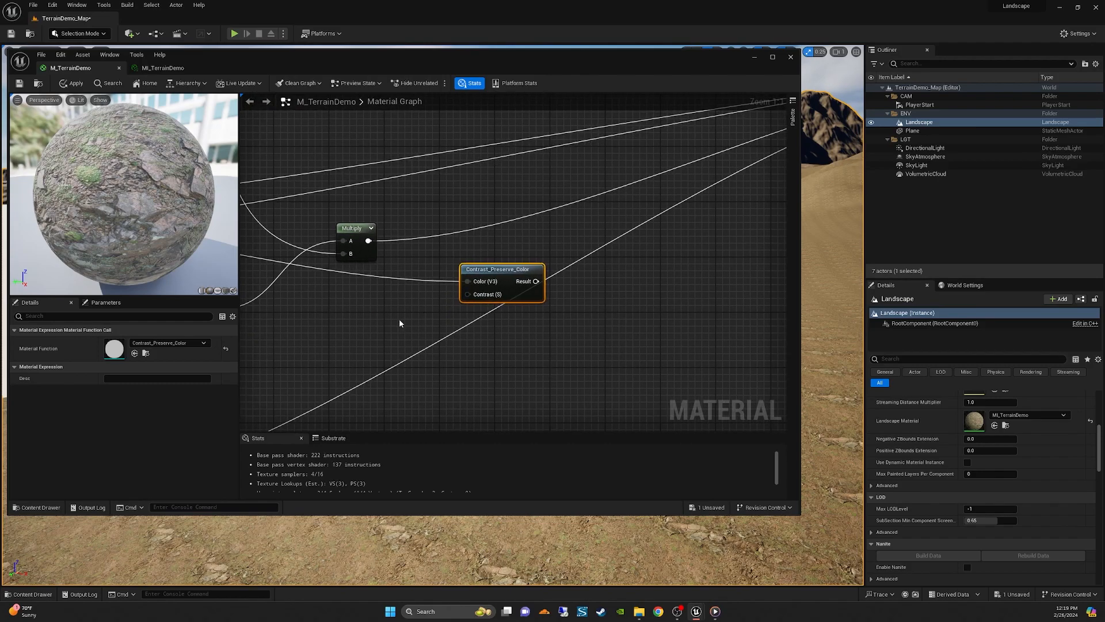
- Add a Constant node just before the Contrast_Preserve_Color node
right_click(401, 319)
text(param)
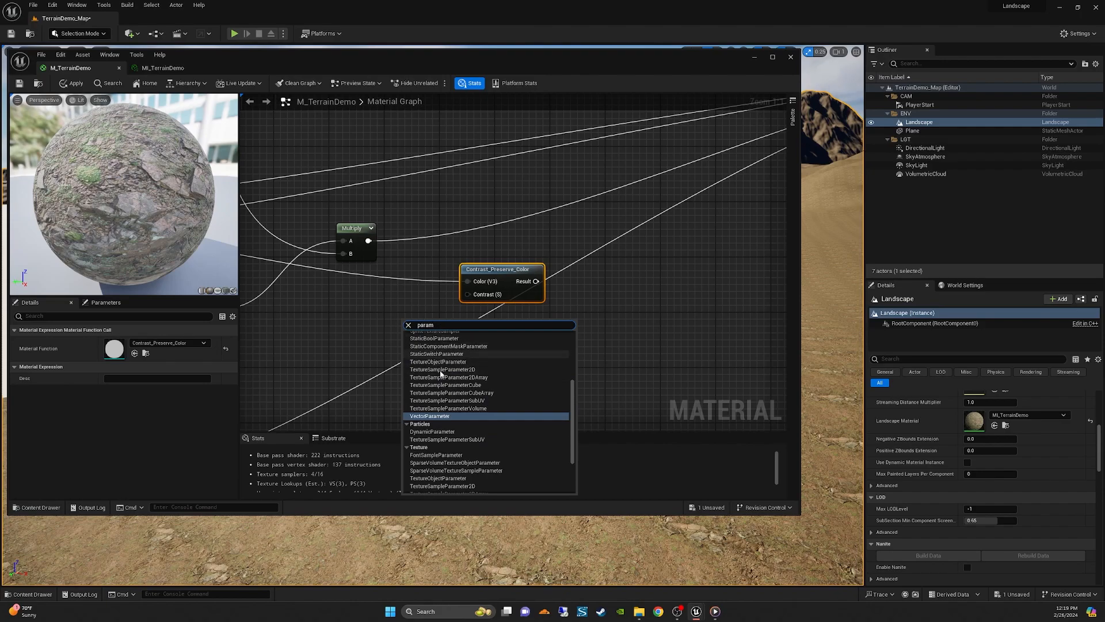
click(409, 326)
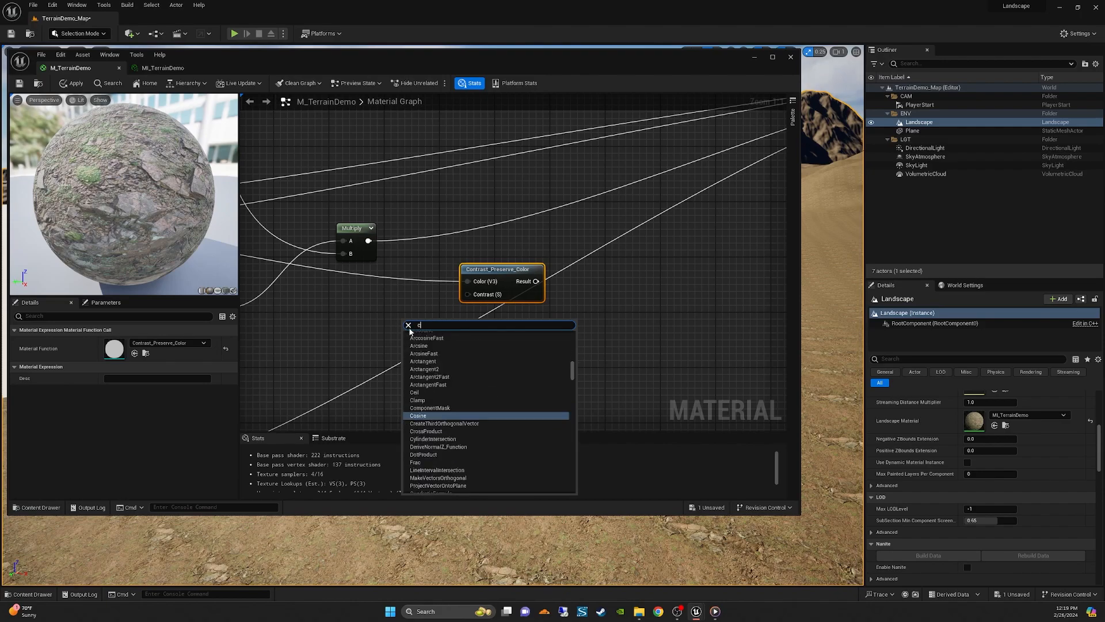
text(cons)
click(433, 342)
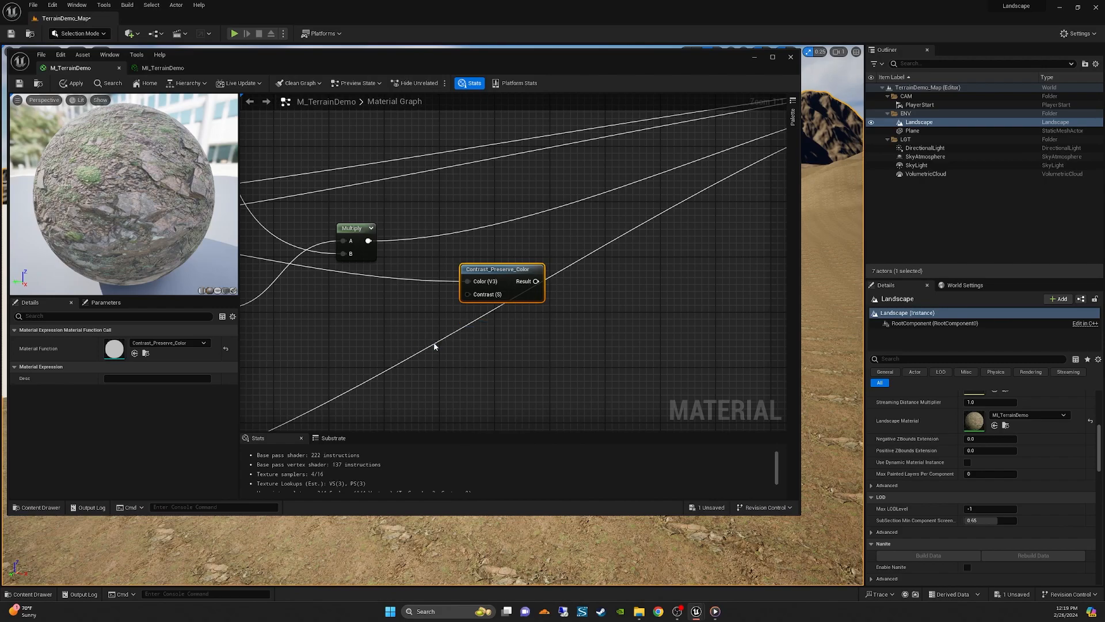
drag(412, 322, 392, 315)
- Convert the Constant to a parameter named Displacement and connect it to Contrast_Preserve_Color's Contrast (S) input
right_click(398, 313)
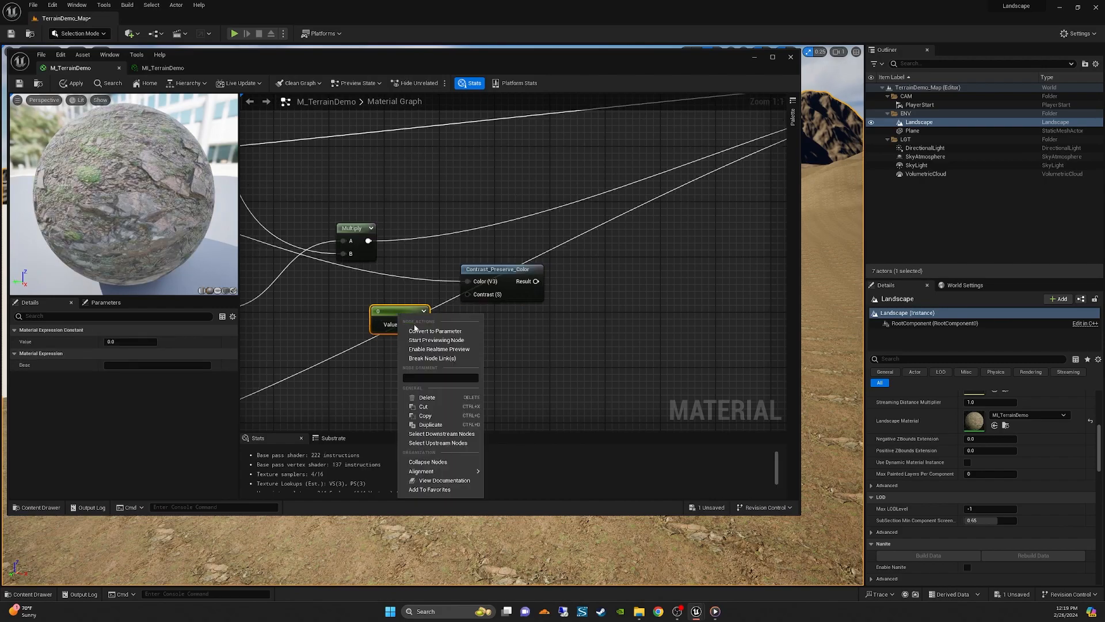
click(429, 332)
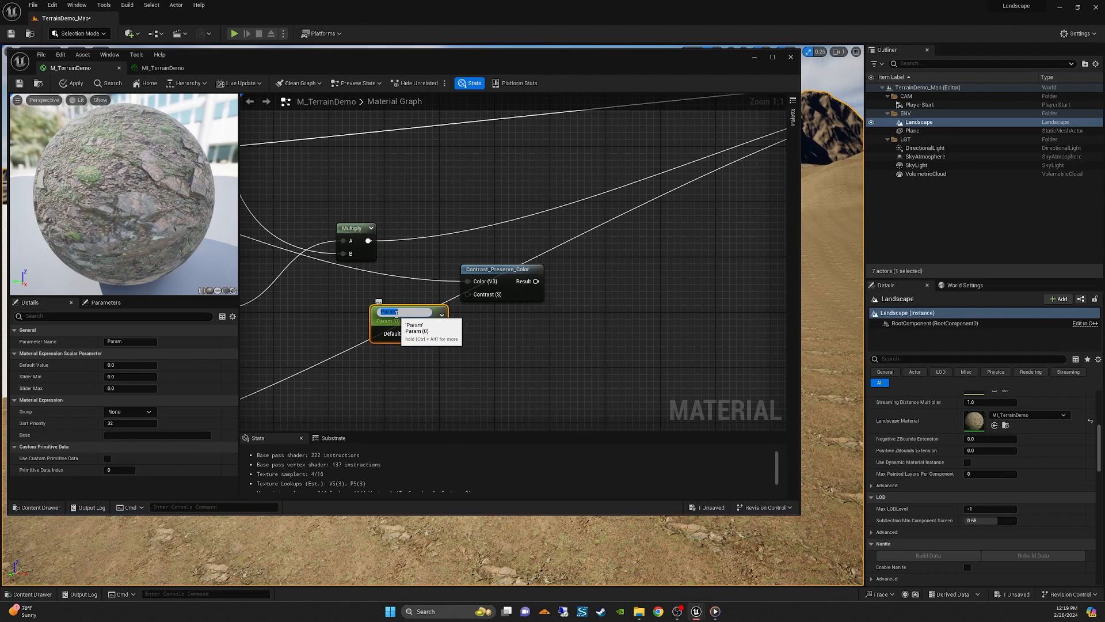
text(D)
key(Return)
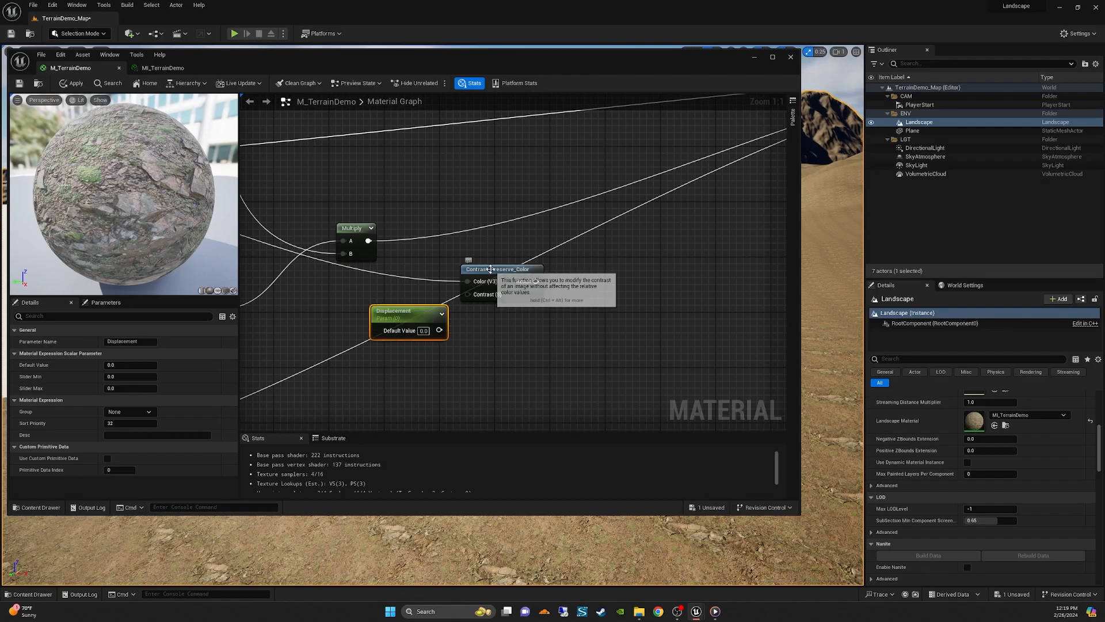
drag(491, 269, 594, 282)
drag(439, 330, 571, 308)
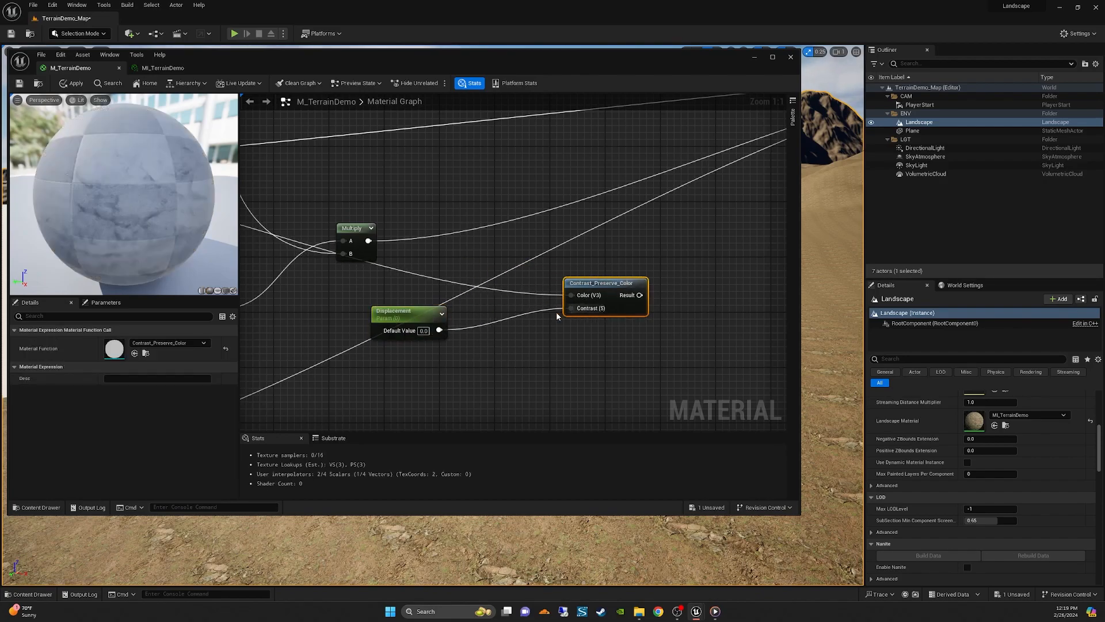
- Set the Displacement parameter's default value to 1
click(420, 312)
click(154, 364)
text(1)
key(Return)
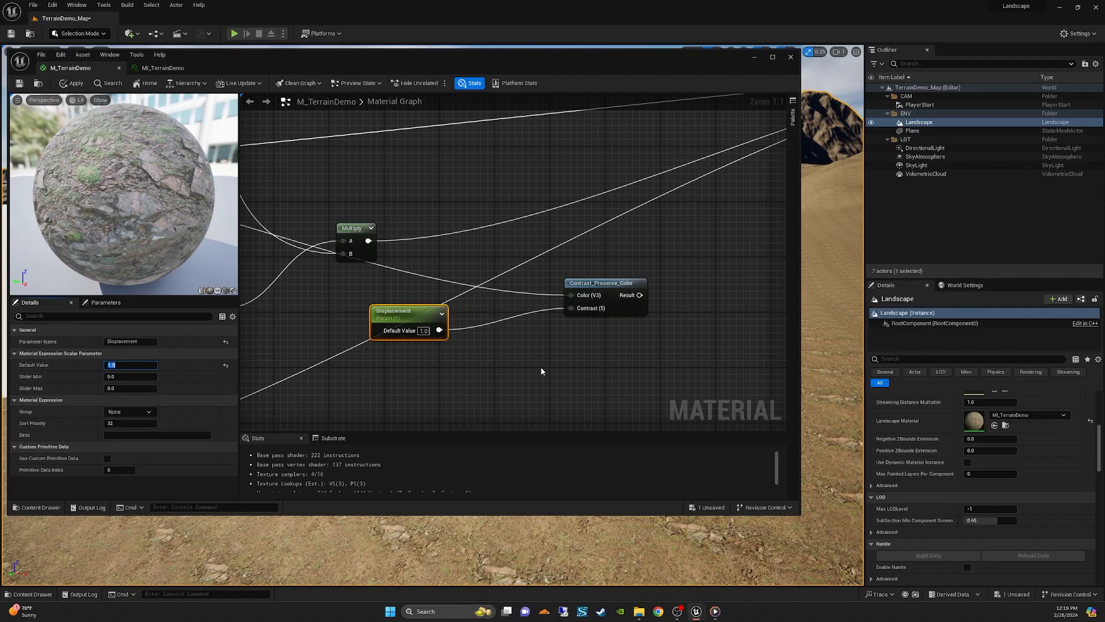
click(541, 370)
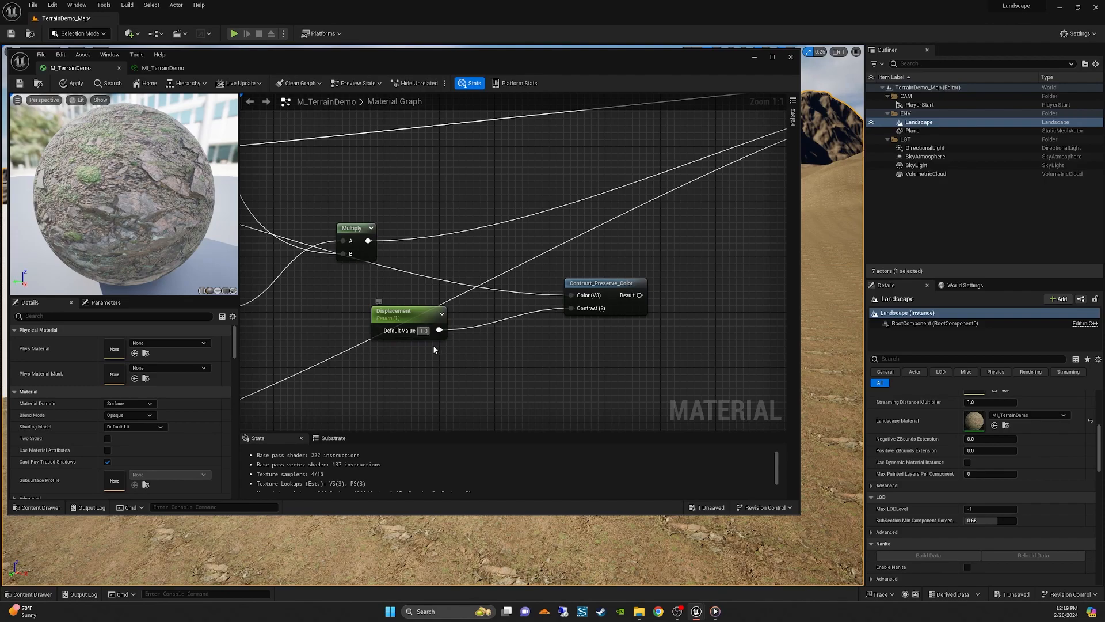
- Set the Displacement parameter's default value to 0.5
text(.5)
key(BackSpace)
key(BackSpace)
key(BackSpace)
key(BackSpace)
text(0.5)
key(Return)
click(565, 373)
- Connect Contrast_Preserve_Color's Result to the material's Displacement input, and move it and the Displacement parameter closer to the output node
scroll(584, 341, down, 4)
right_drag(676, 316, 421, 288)
drag(359, 287, 565, 313)
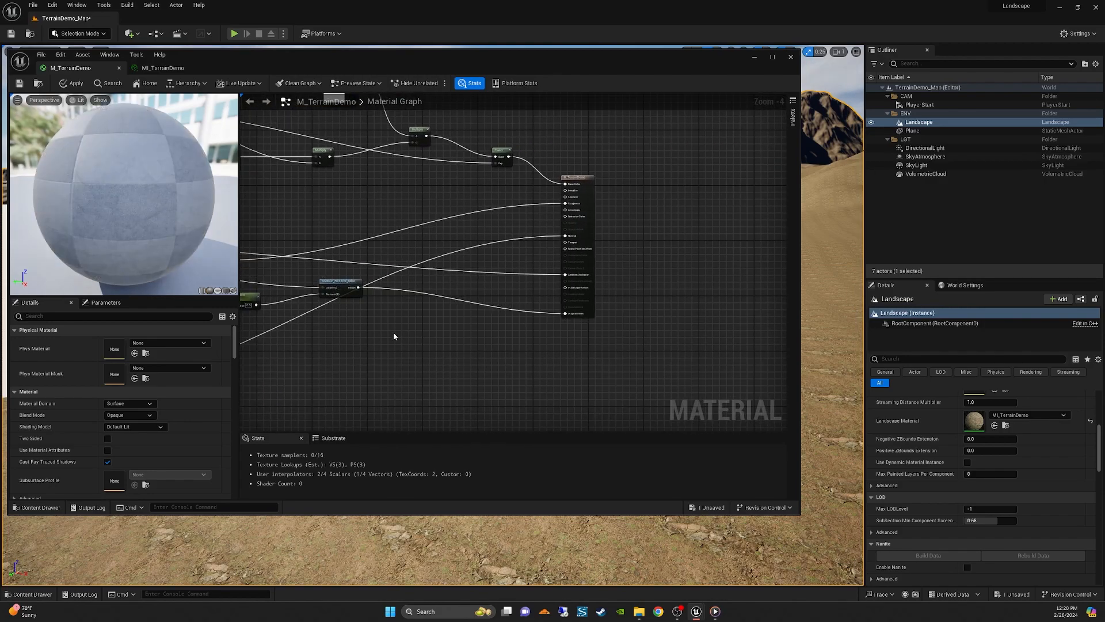
right_drag(369, 295, 474, 285)
drag(453, 270, 509, 297)
drag(355, 284, 426, 319)
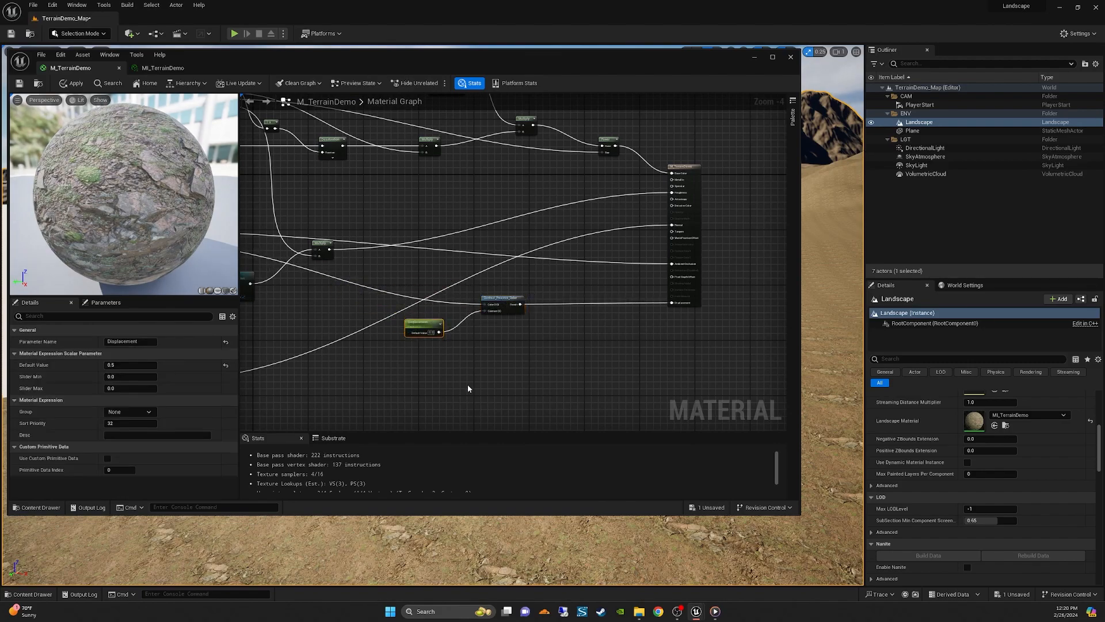
- Put the Displacement parameter in the Ground group with sort priority 21
scroll(463, 381, down, 3)
scroll(553, 299, up, 2)
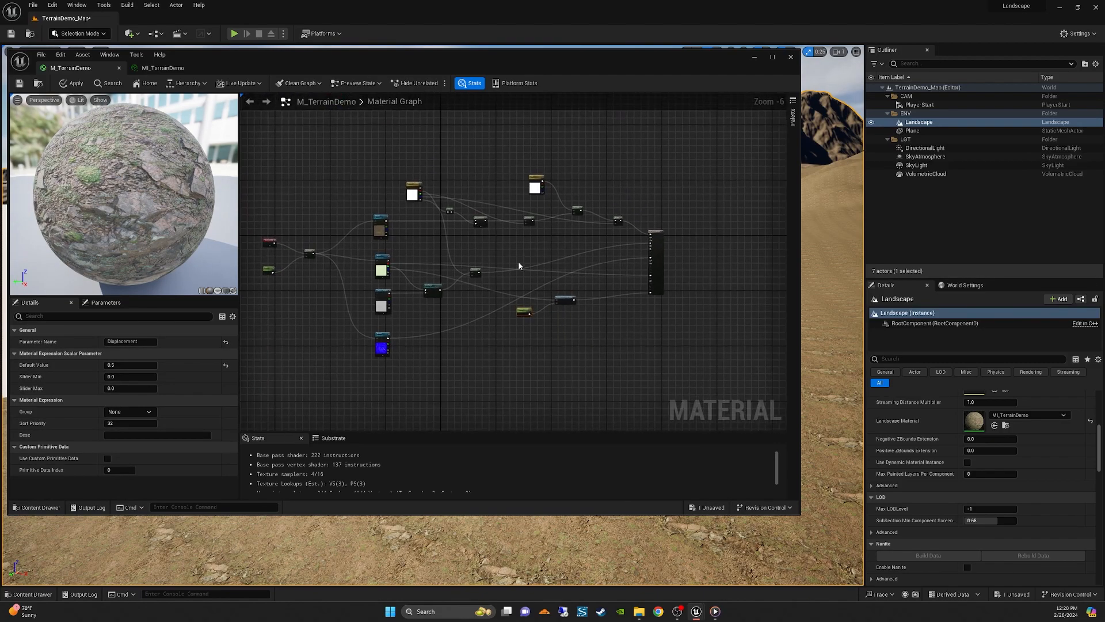
scroll(597, 326, up, 1)
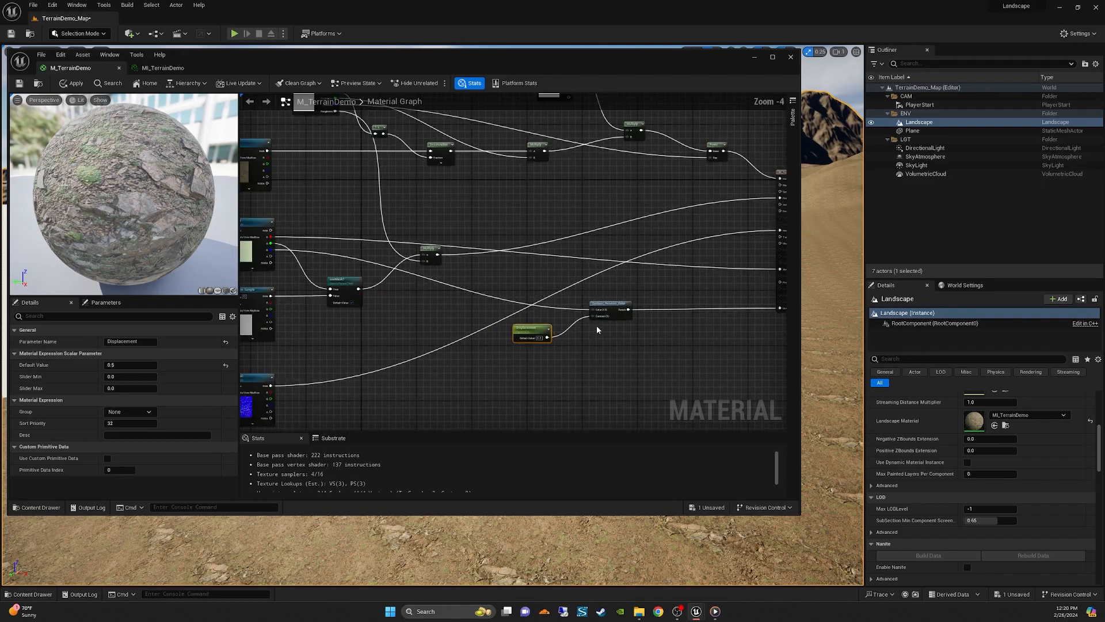
click(128, 411)
click(126, 420)
click(140, 422)
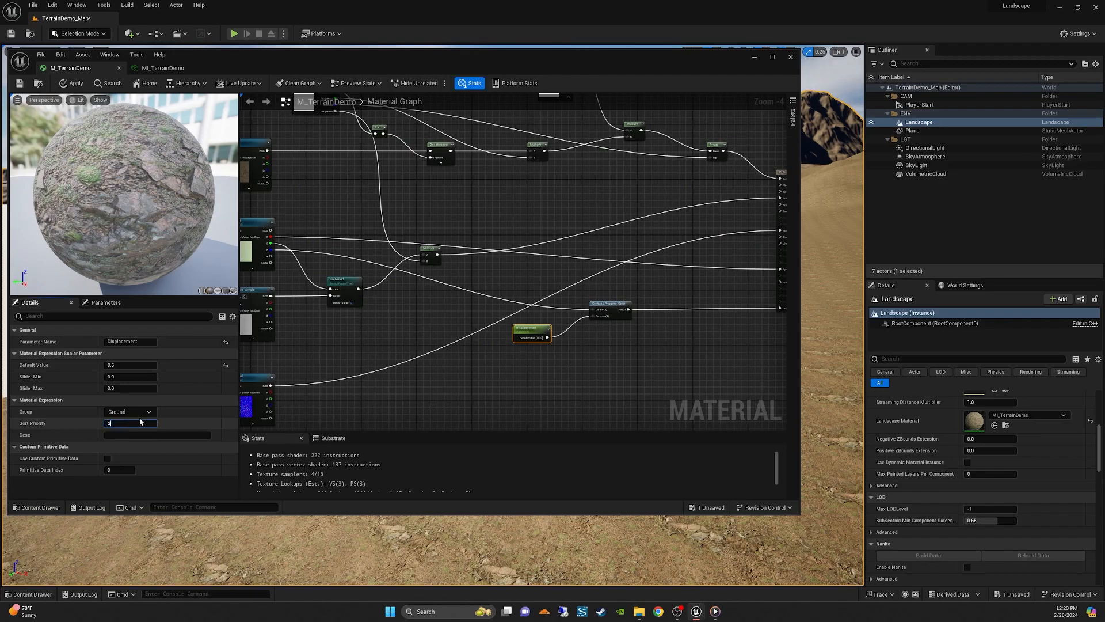
key(Return)
- Apply and save M_TerrainDemo, and check the Displacement parameter in MI_TerrainDemo
click(72, 83)
click(19, 83)
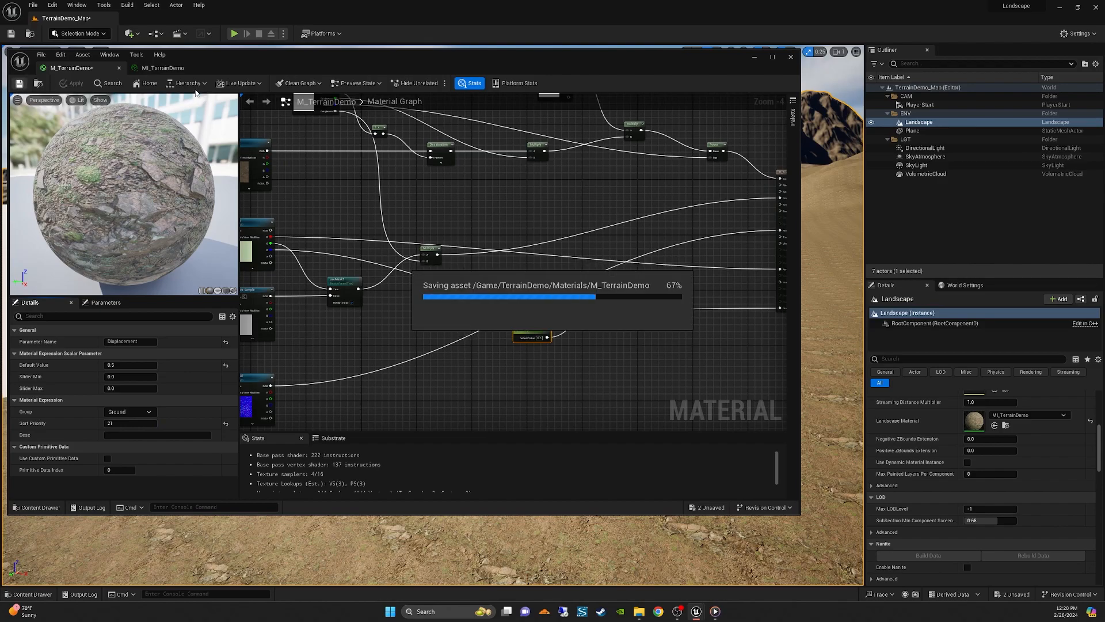
click(163, 68)
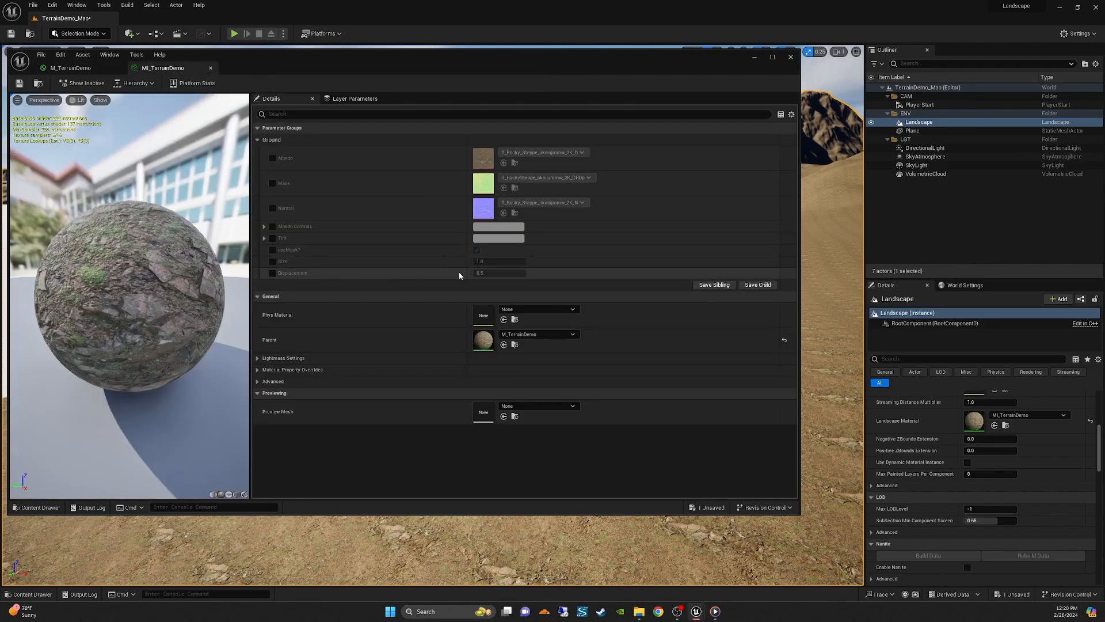
- Find the displacement settings of M_TerrainDemo's main material node and set the Nanite displacement magnitude to 1
click(78, 68)
key(Home)
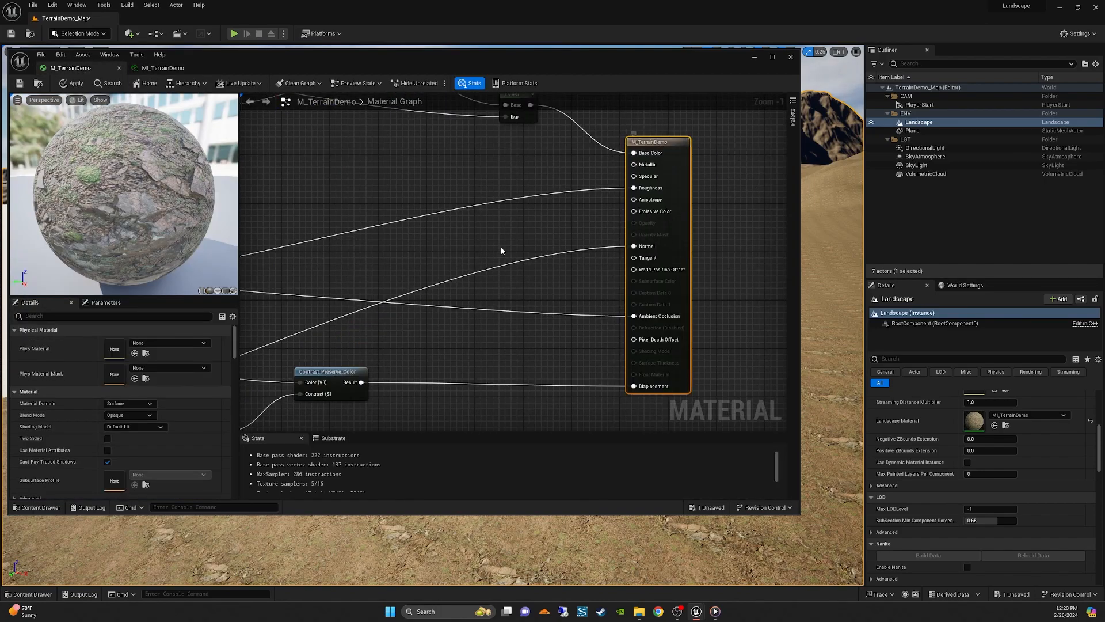
scroll(174, 397, down, 3)
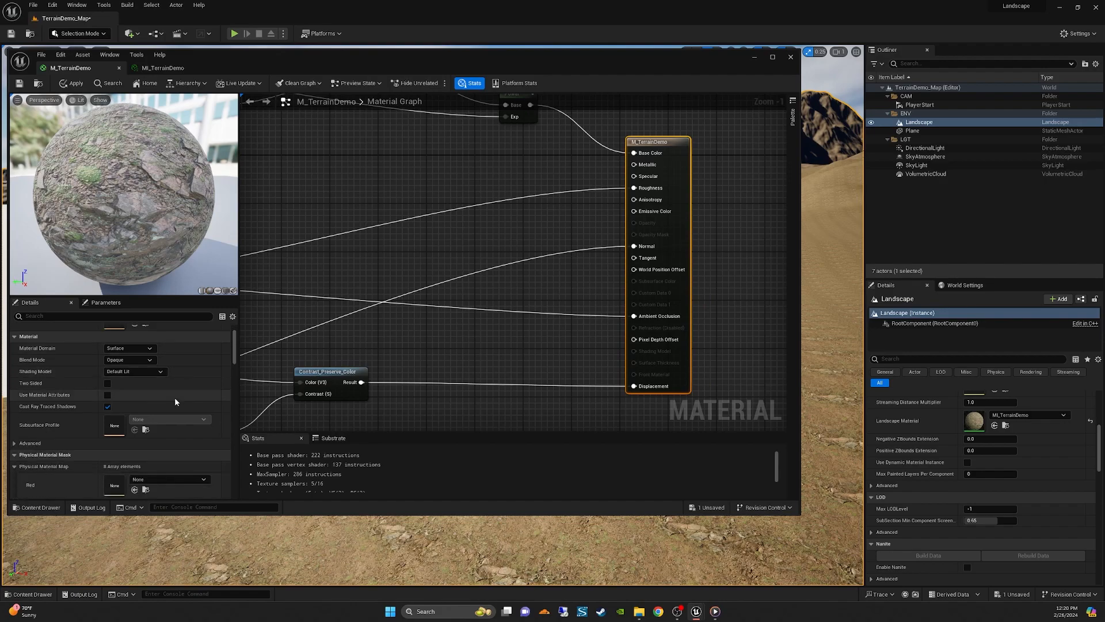
click(91, 316)
text(displa)
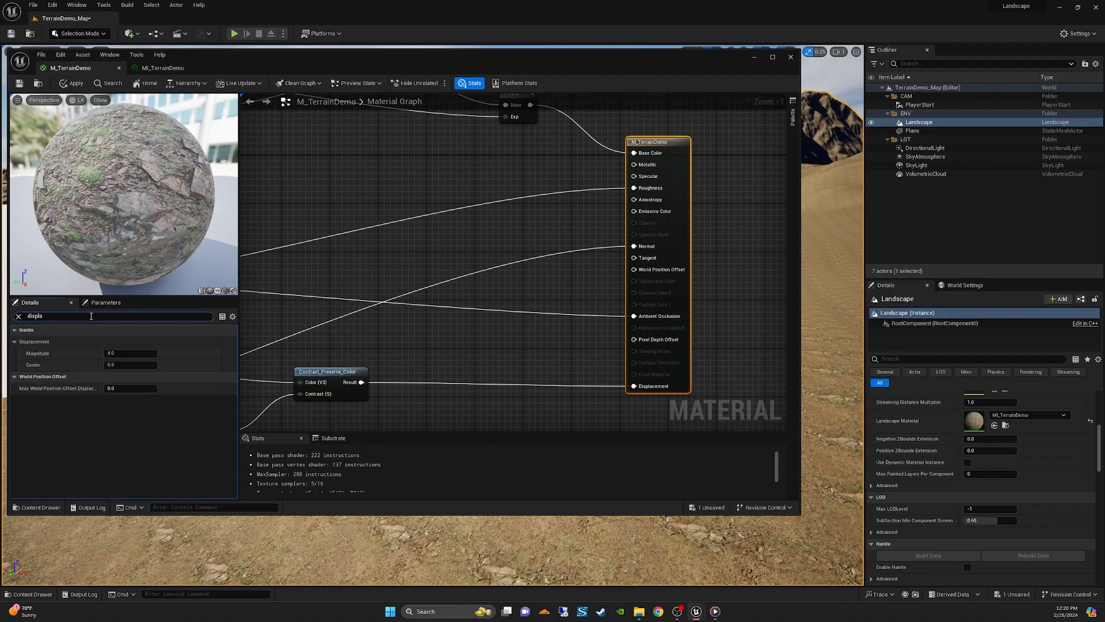
click(133, 353)
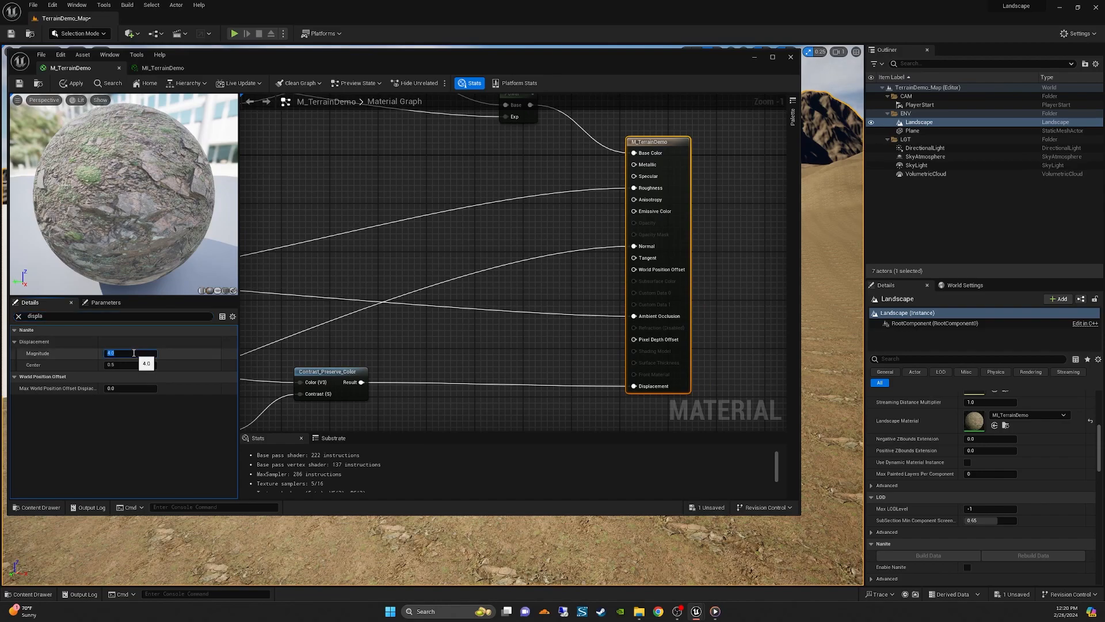
text(1)
key(Tab)
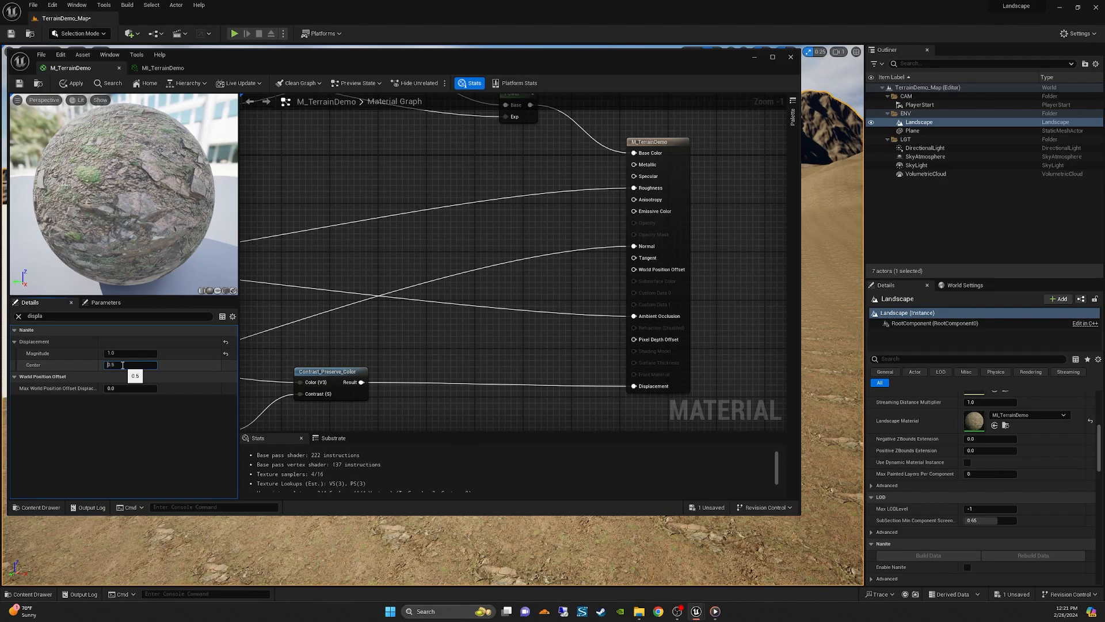
- Look over the M_TerrainDemo graph and examine the Normal texture parameter and its connection to the output node
click(131, 353)
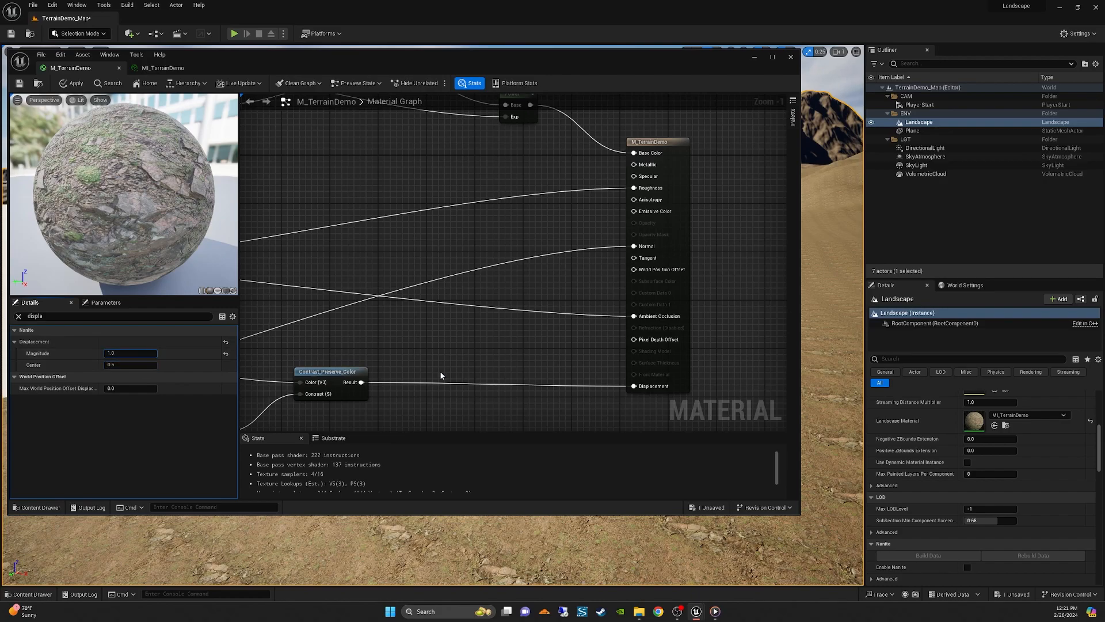
right_drag(457, 366, 641, 272)
scroll(641, 272, down, 2)
right_drag(513, 368, 660, 329)
scroll(660, 329, down, 1)
right_drag(570, 357, 514, 404)
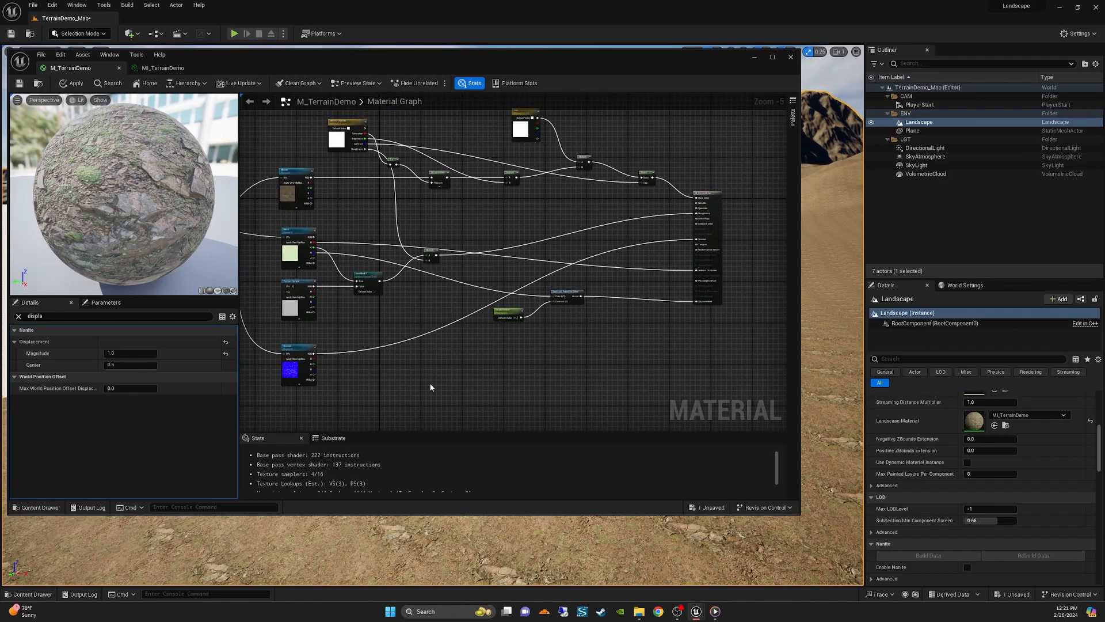
click(294, 348)
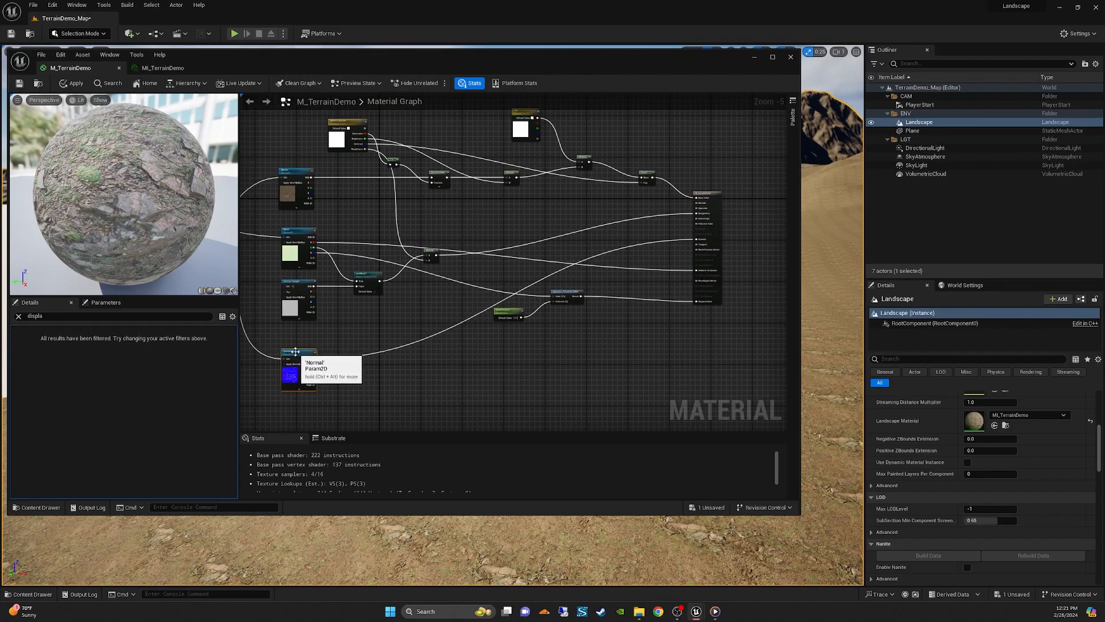
scroll(342, 368, up, 1)
right_drag(342, 354, 441, 213)
scroll(432, 320, up, 3)
right_drag(602, 297, 562, 304)
scroll(576, 301, down, 2)
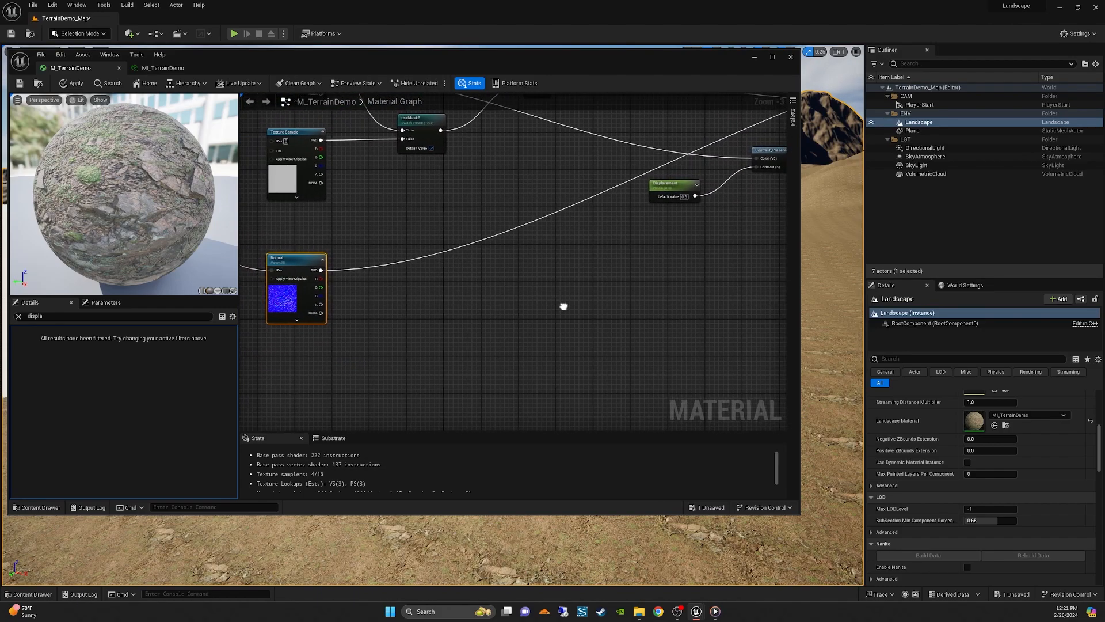
right_drag(484, 295, 424, 299)
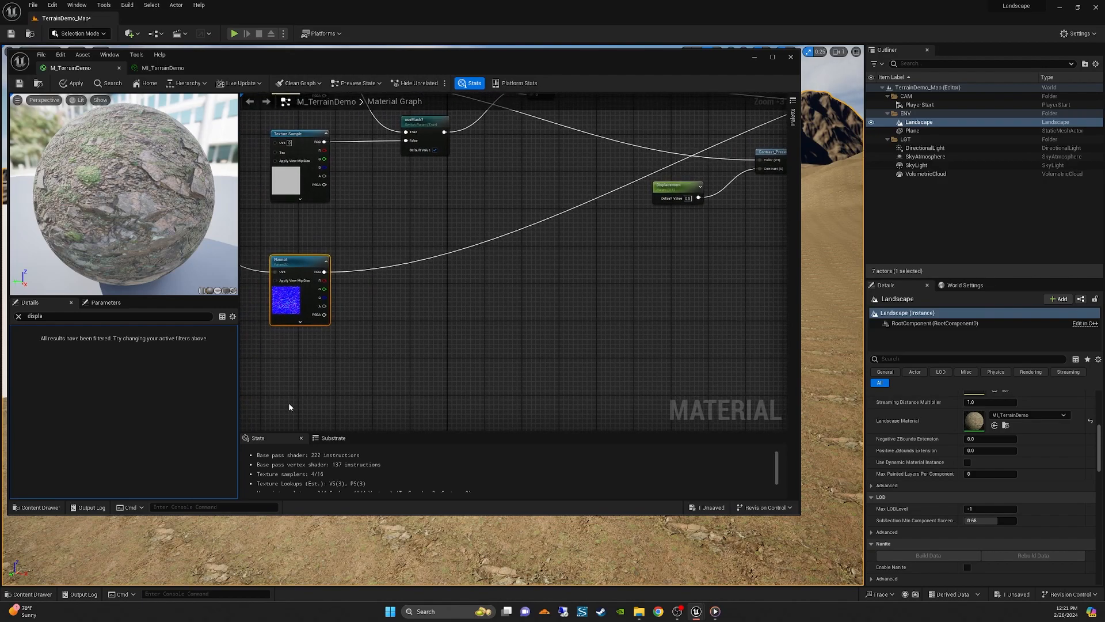
- Shrink the material editor window to uncover the content browser, and show the TerrainDemo Materials folder with the search filter cleared
click(32, 594)
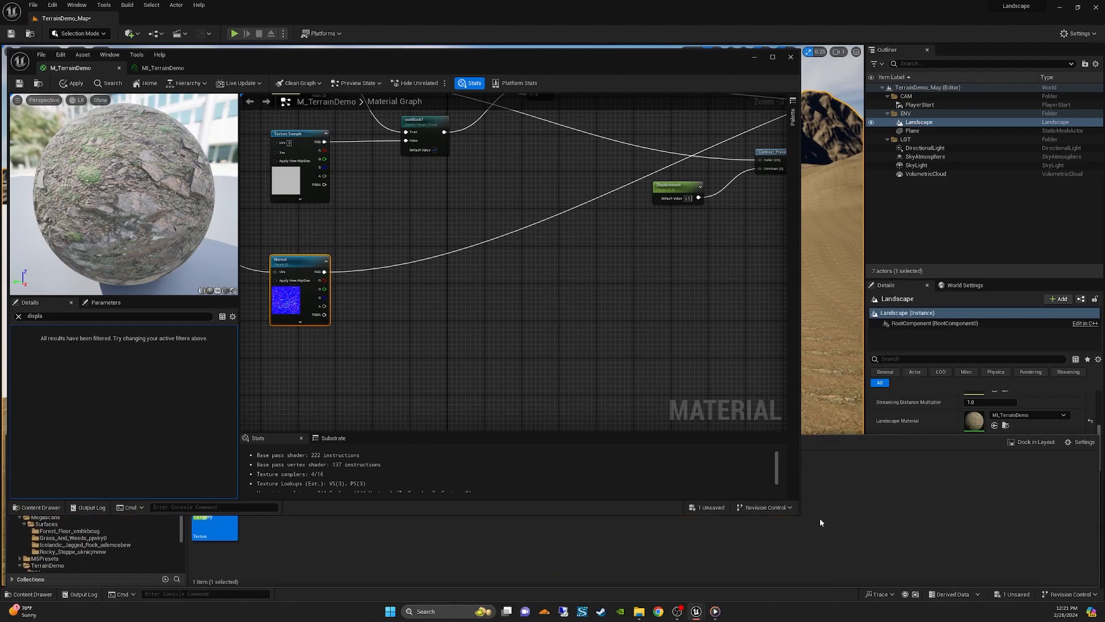
drag(795, 516, 780, 423)
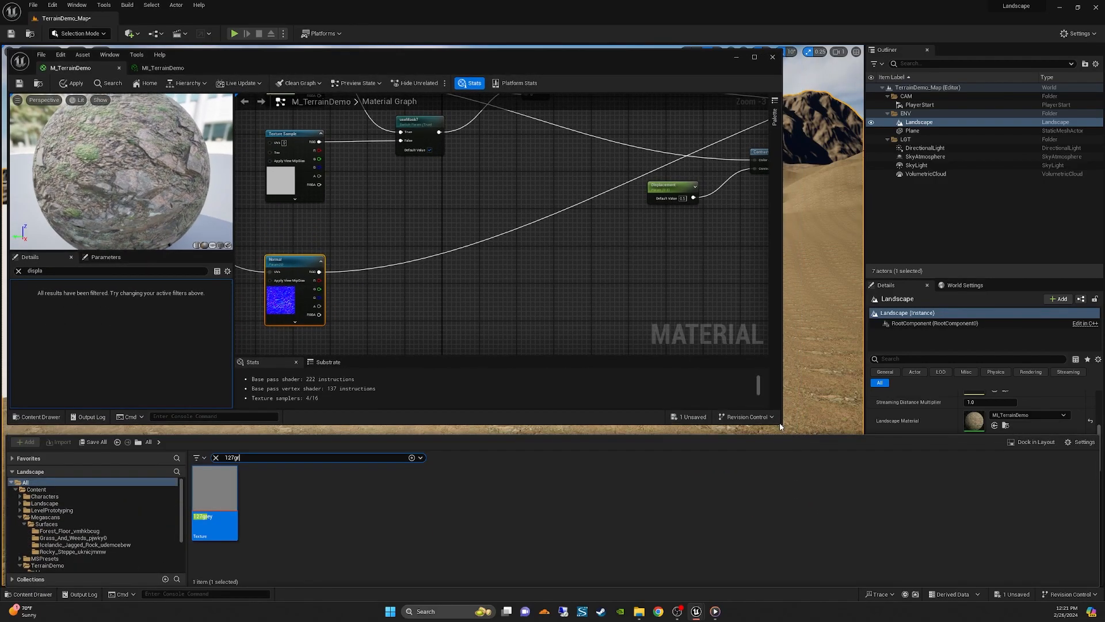
scroll(55, 534, down, 3)
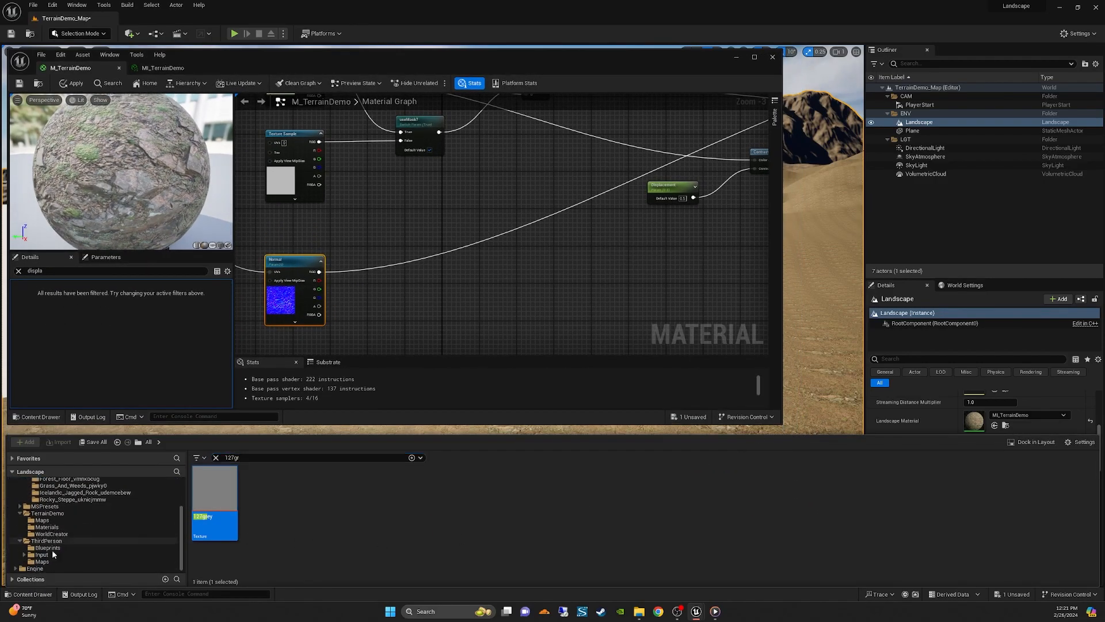
click(53, 528)
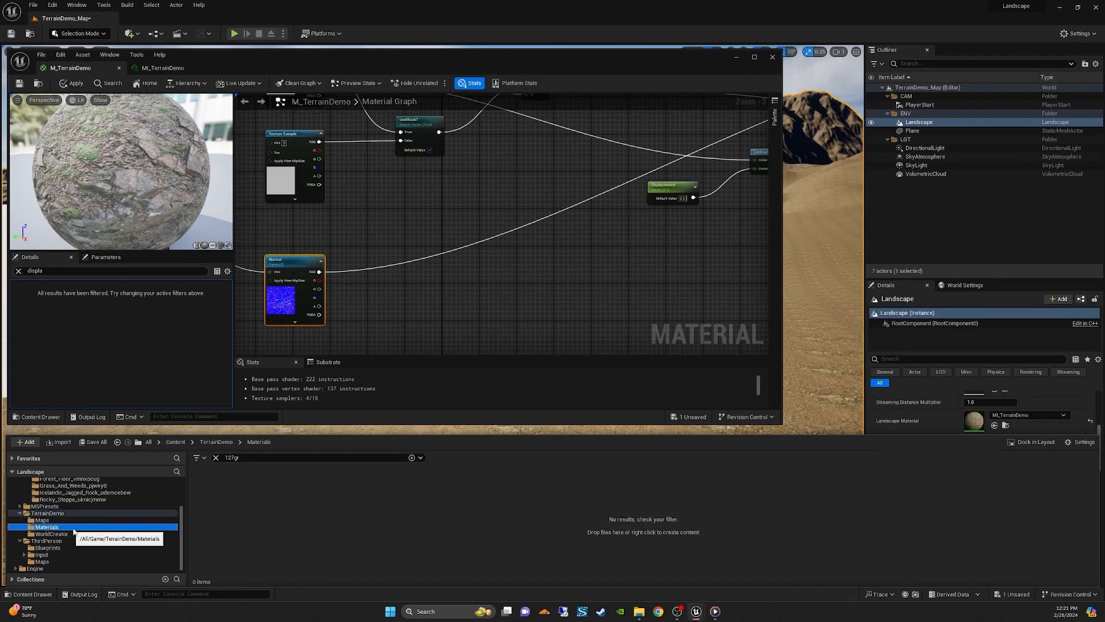
click(54, 521)
click(53, 527)
click(216, 458)
click(352, 510)
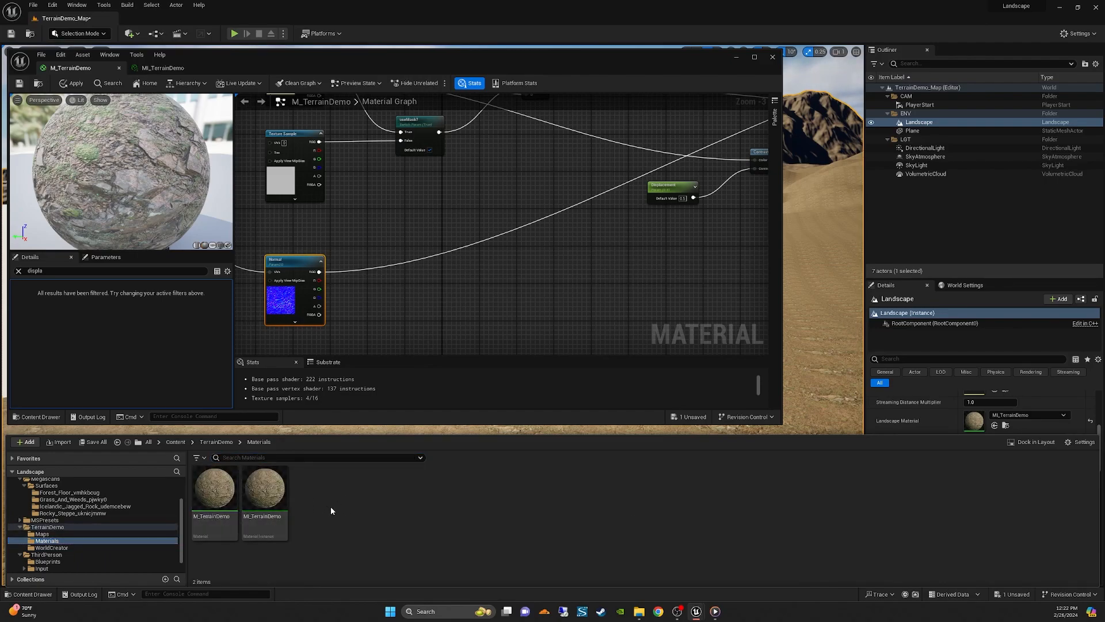
- Create a material function named MF_TerrainDemoNormals in the TerrainDemo Materials folder
right_click(318, 504)
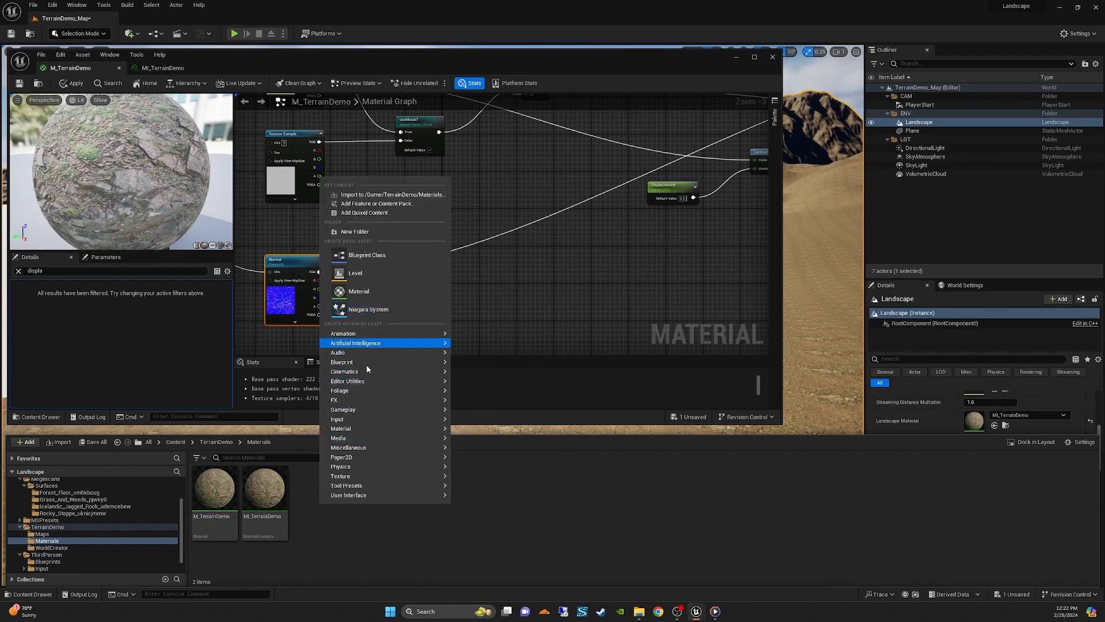
mouse_move(359, 428)
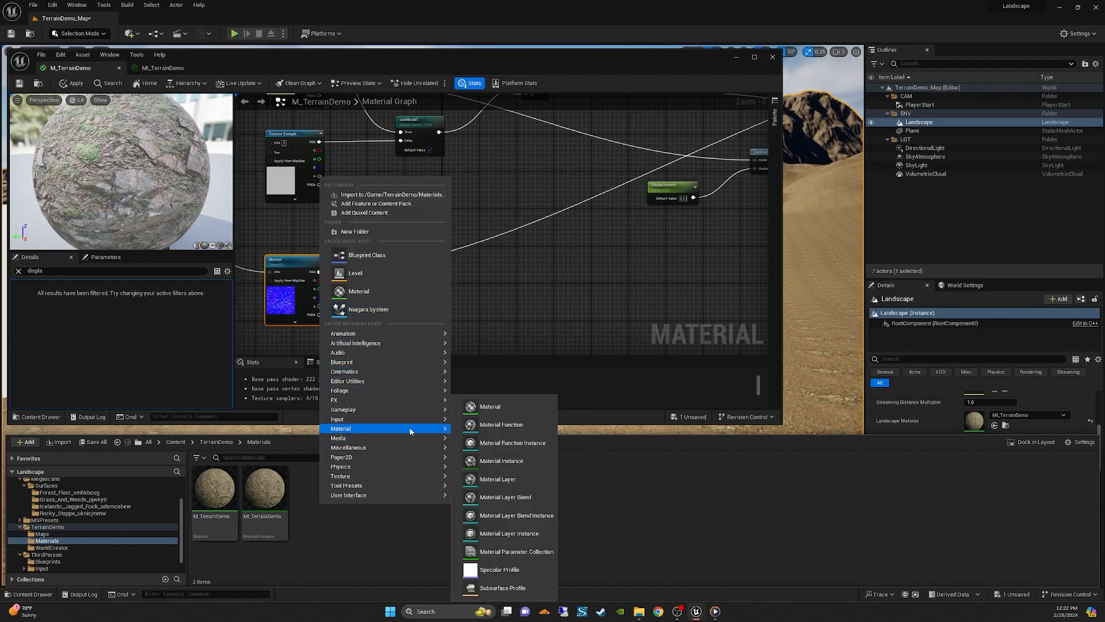
click(501, 425)
double_click(321, 519)
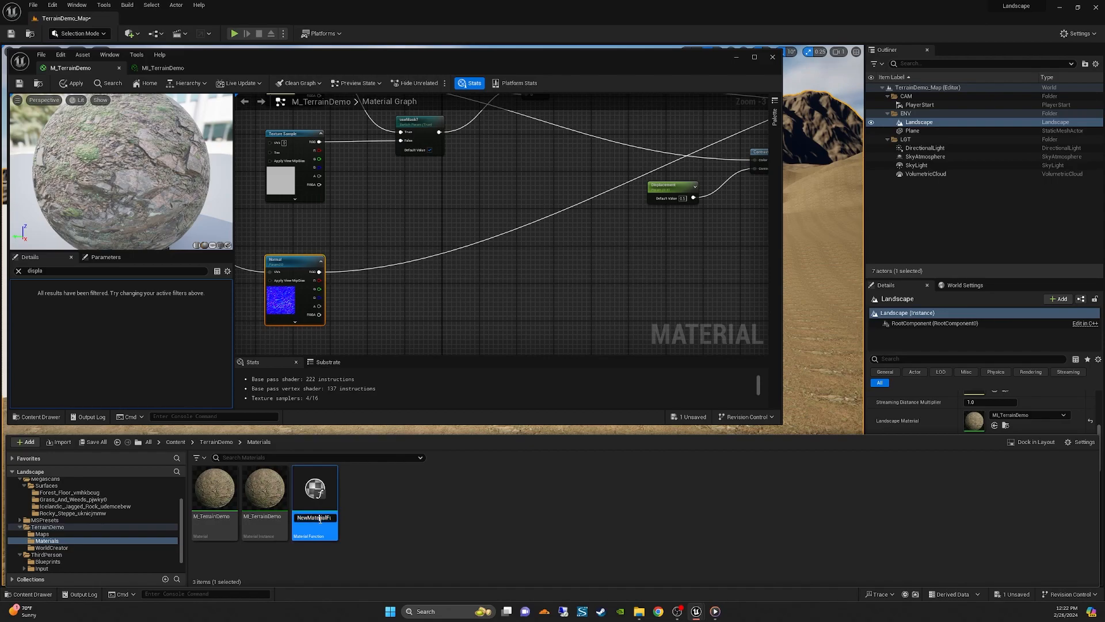
text(M)
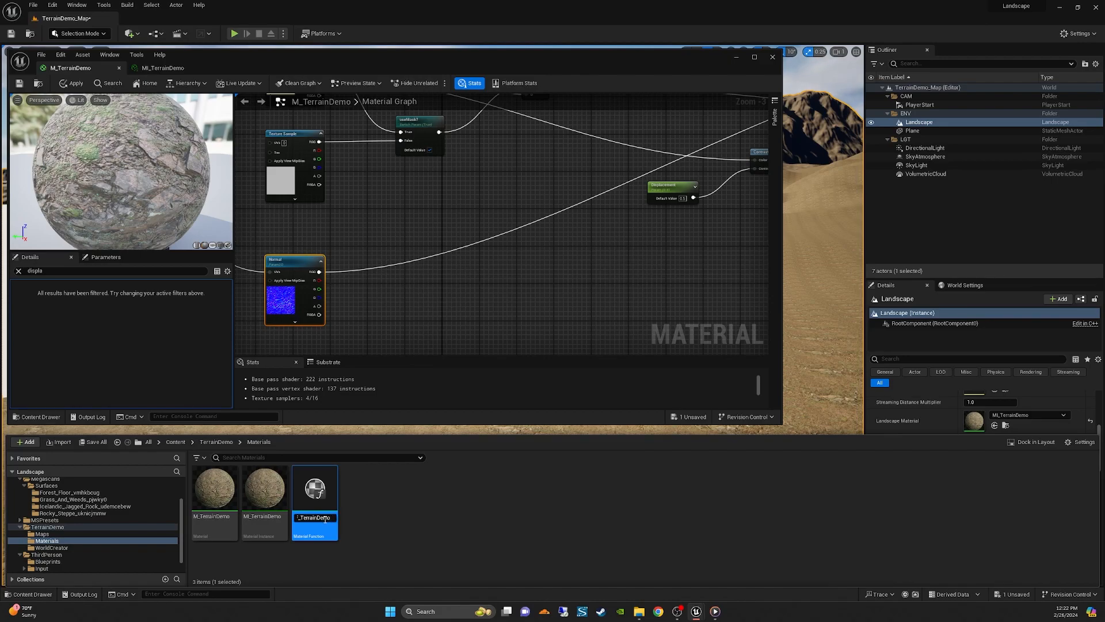
text(s)
key(Return)
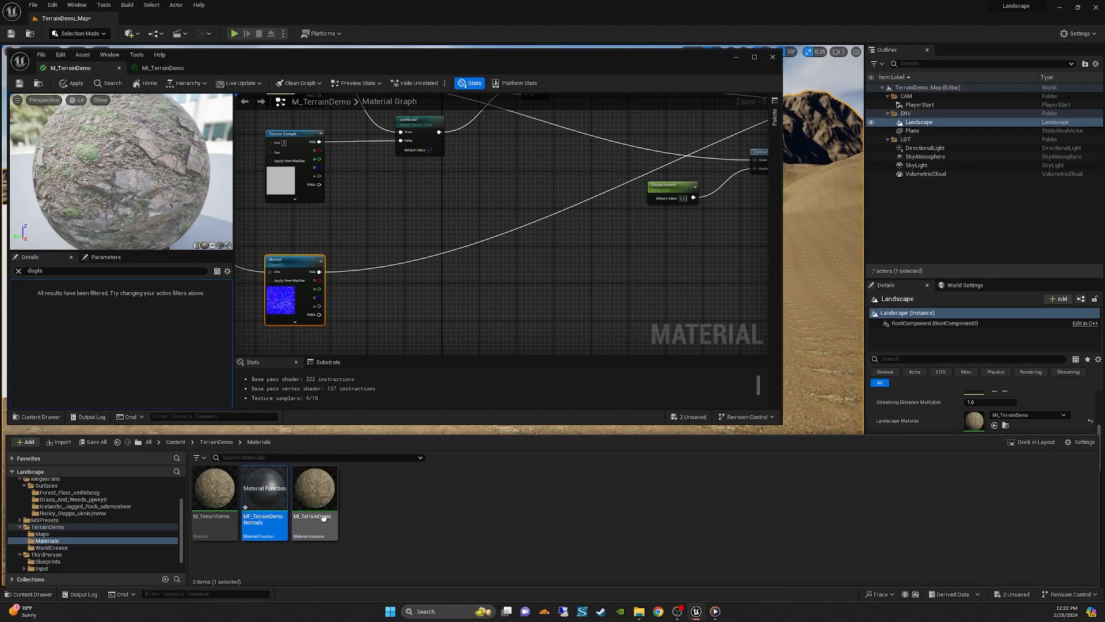
- Open MF_TerrainDemoNormals and add a FunctionInput node to the left of the Output Result node
double_click(271, 494)
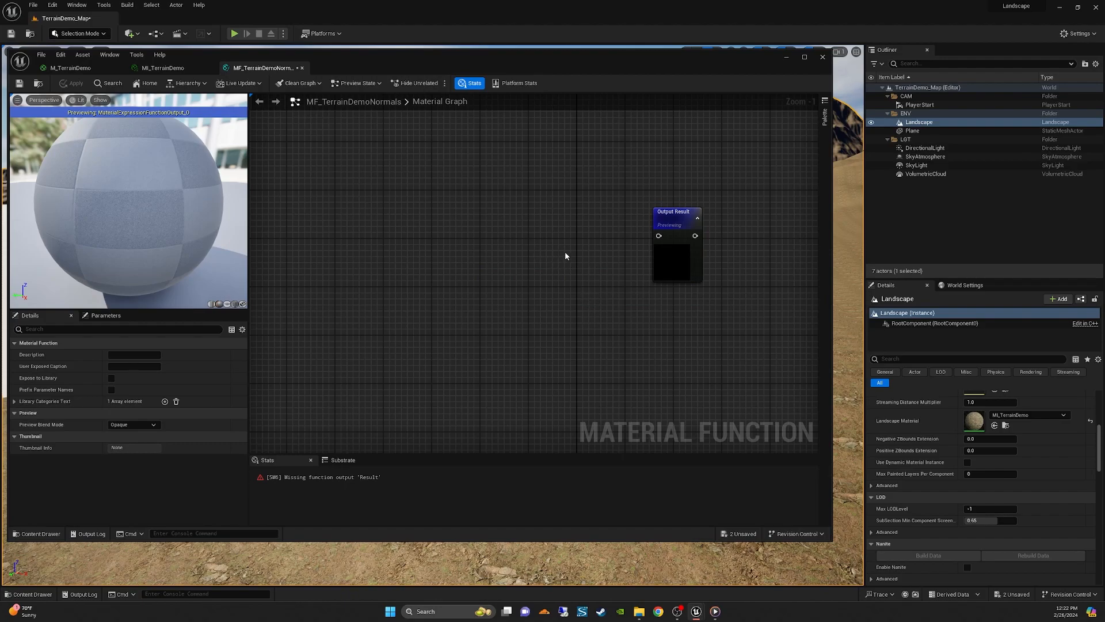
right_drag(581, 268, 589, 270)
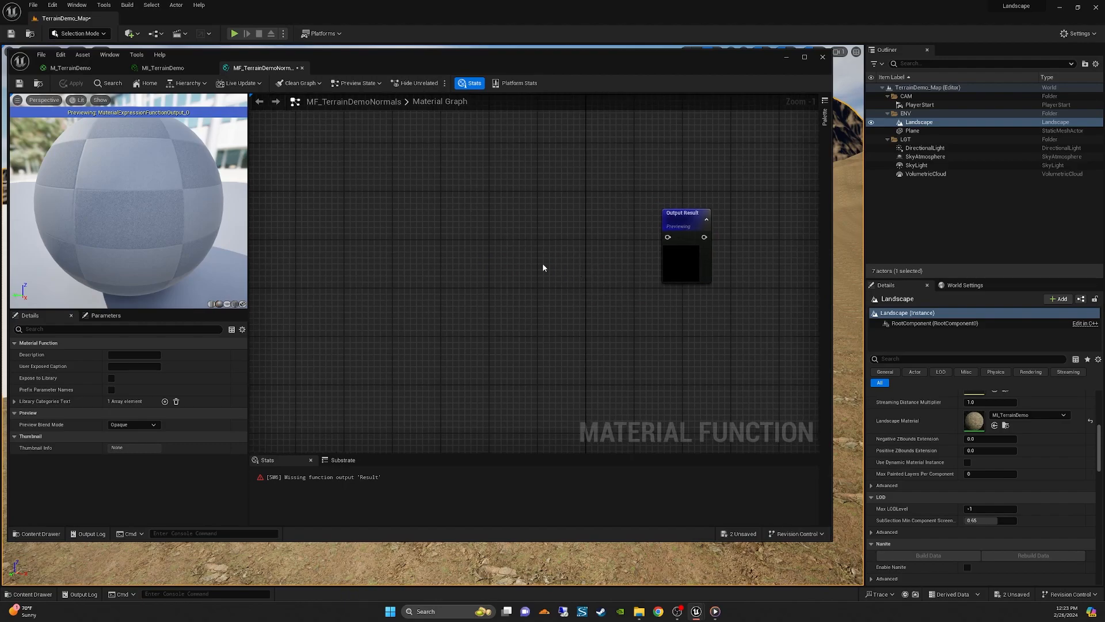
right_click(486, 244)
text(function)
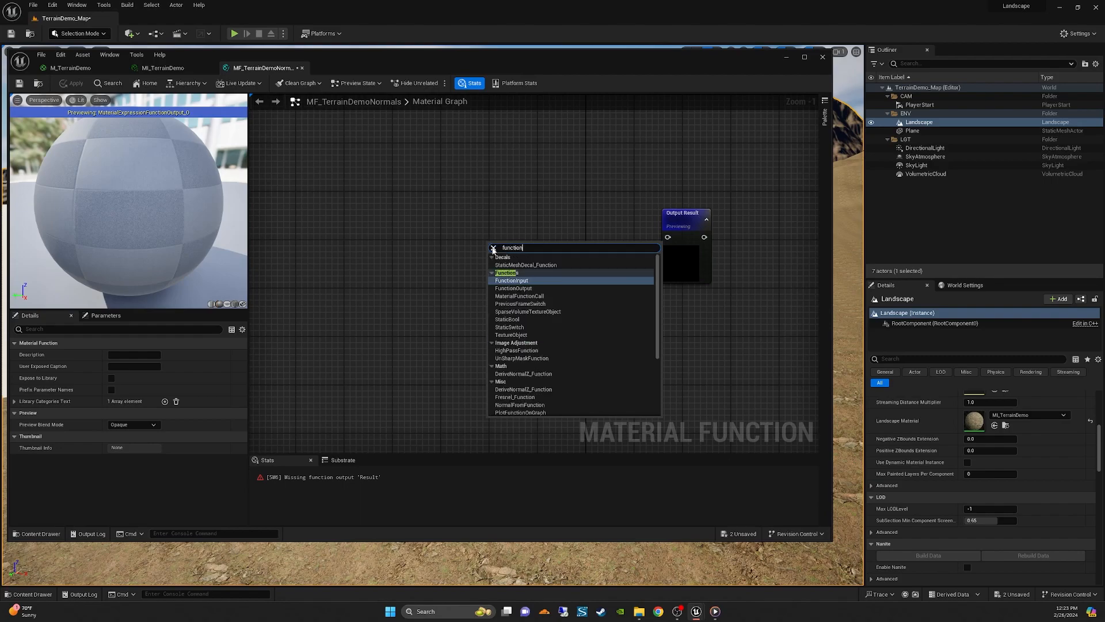
click(507, 281)
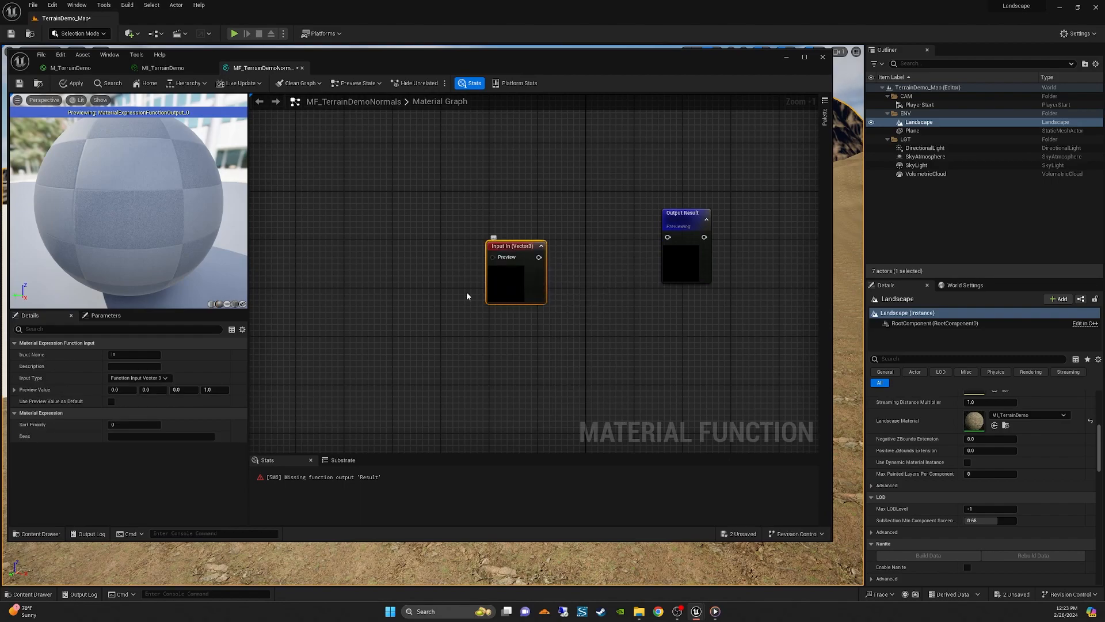
drag(495, 245, 431, 227)
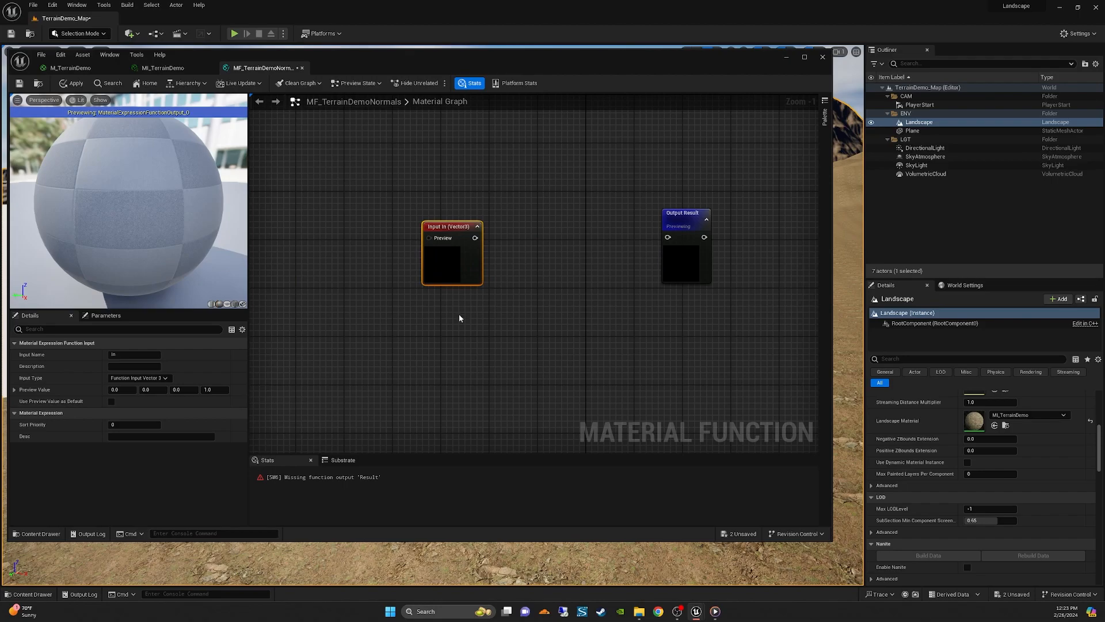
- Duplicate the function input node and place the copy below and slightly right of the original
key(ctrl+v)
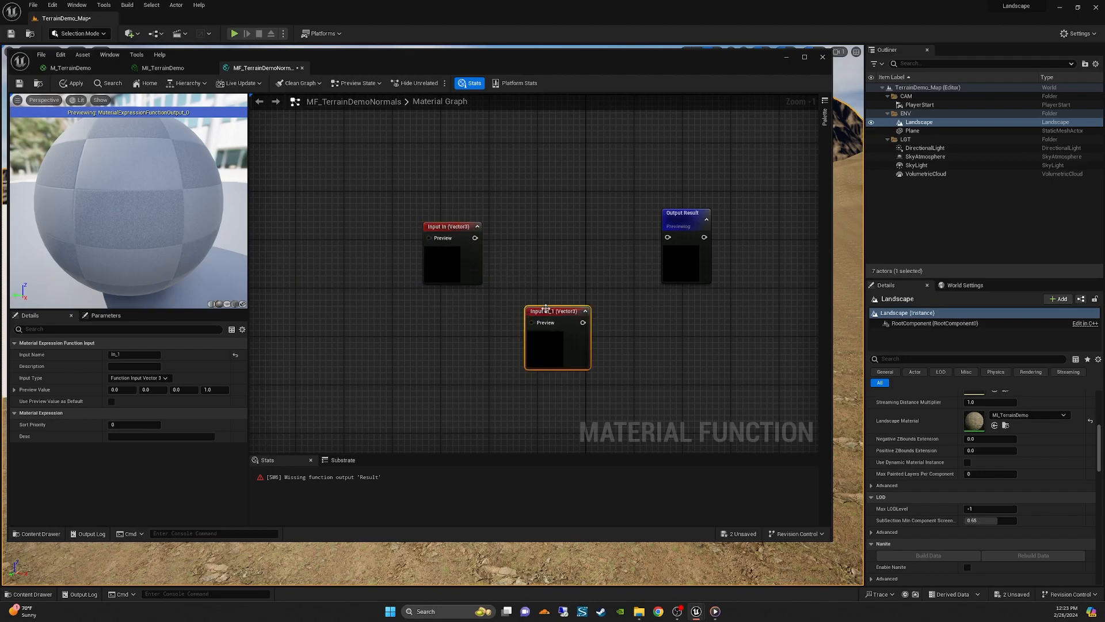
drag(450, 228, 439, 216)
drag(547, 311, 469, 299)
click(441, 214)
drag(445, 221, 433, 216)
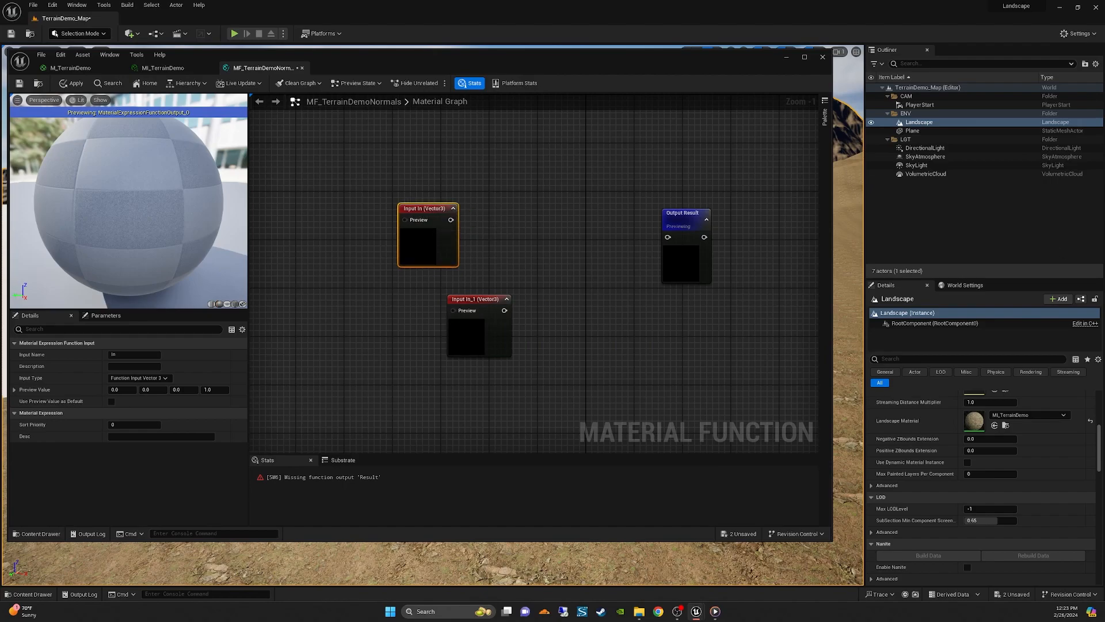
- Name the upper function input Normal Map
double_click(430, 211)
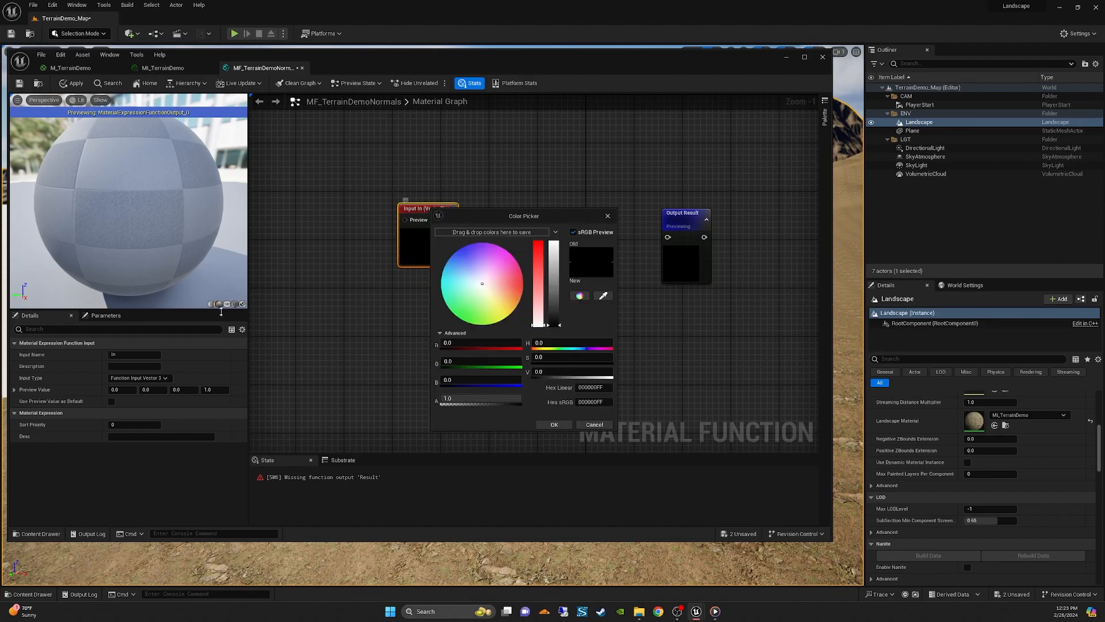
click(608, 217)
click(118, 355)
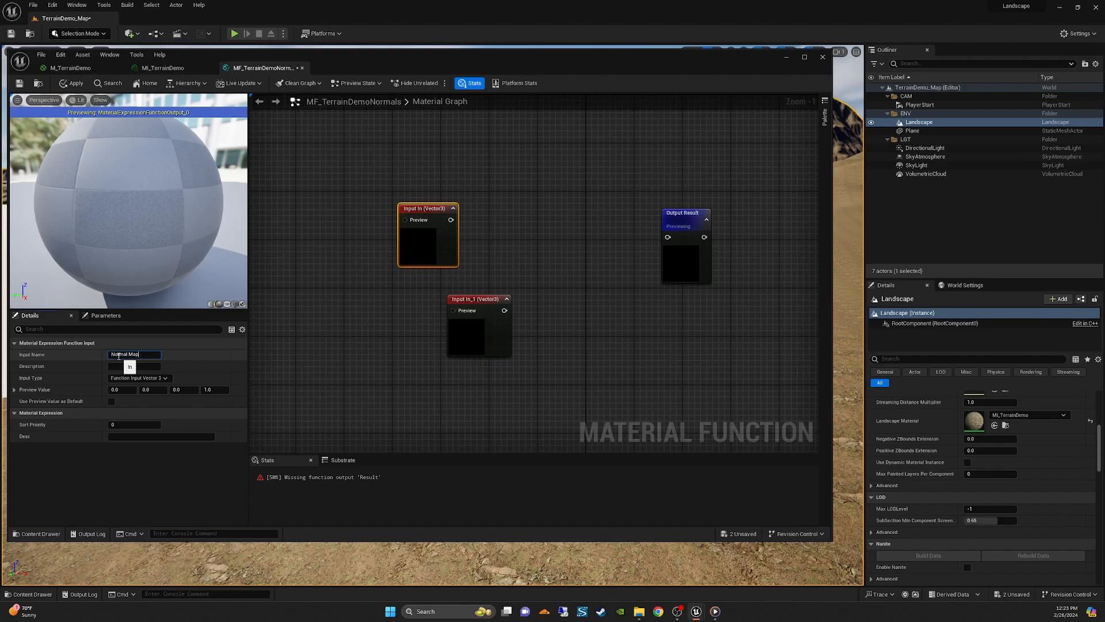
key(Return)
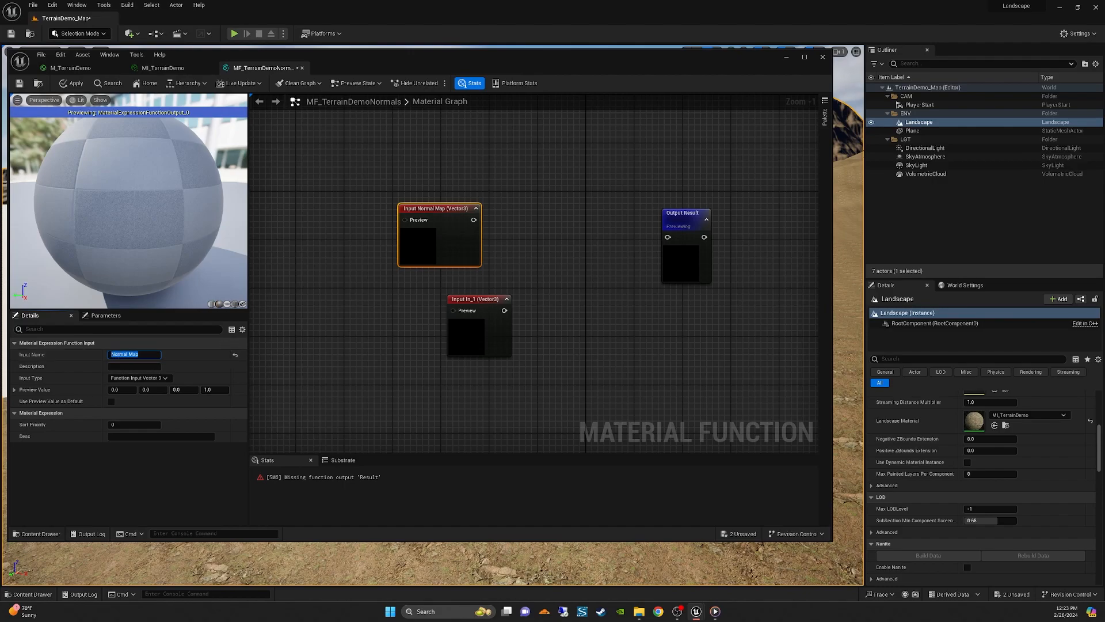
- Name the lower function input Strength
click(472, 303)
click(130, 353)
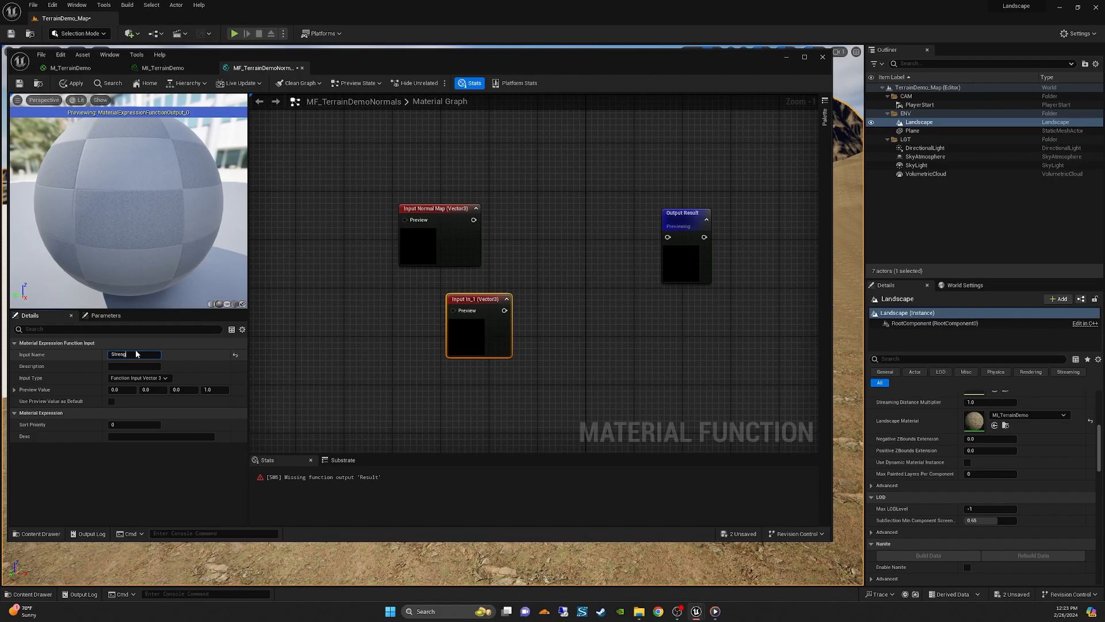
text(Strength)
key(Return)
click(335, 330)
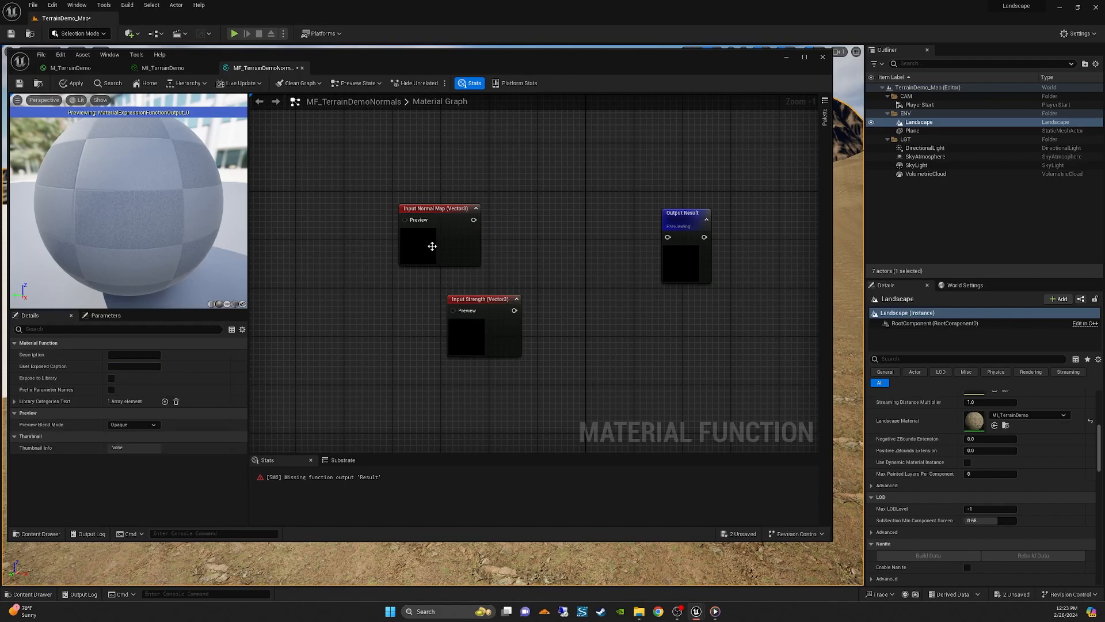
- Spread out the nodes by moving the Normal Map and Strength inputs left and Output Result right
drag(407, 206, 393, 205)
drag(479, 298, 461, 298)
drag(418, 209, 381, 209)
drag(454, 299, 448, 298)
drag(682, 215, 711, 213)
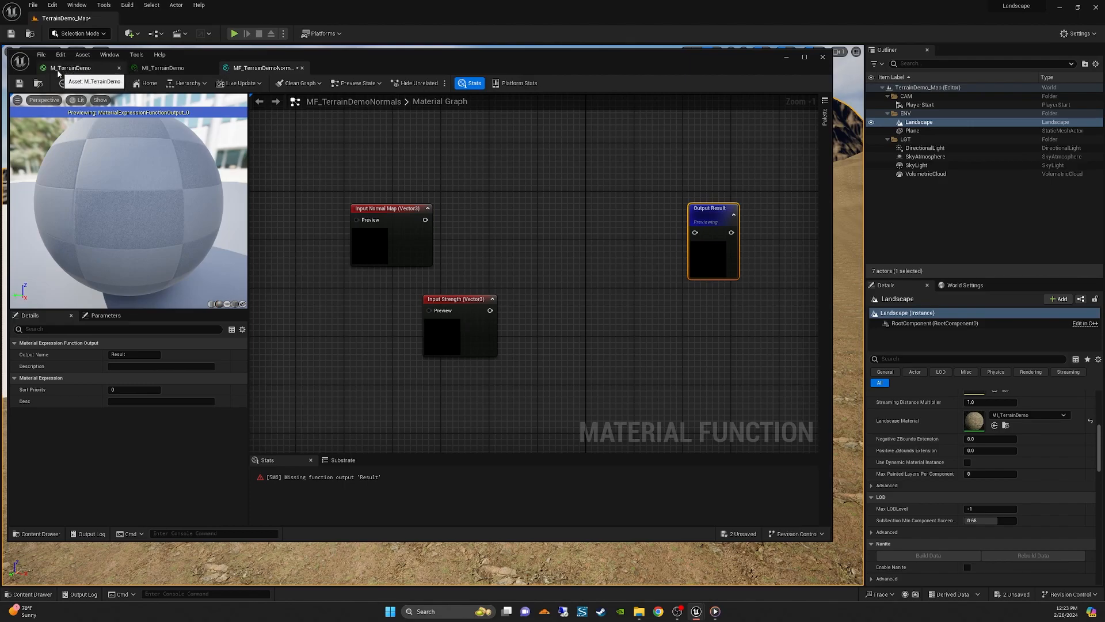
- Add a BreakOutFloat3Components node fed by the Normal Map input and align it with that input
right_drag(550, 254, 501, 249)
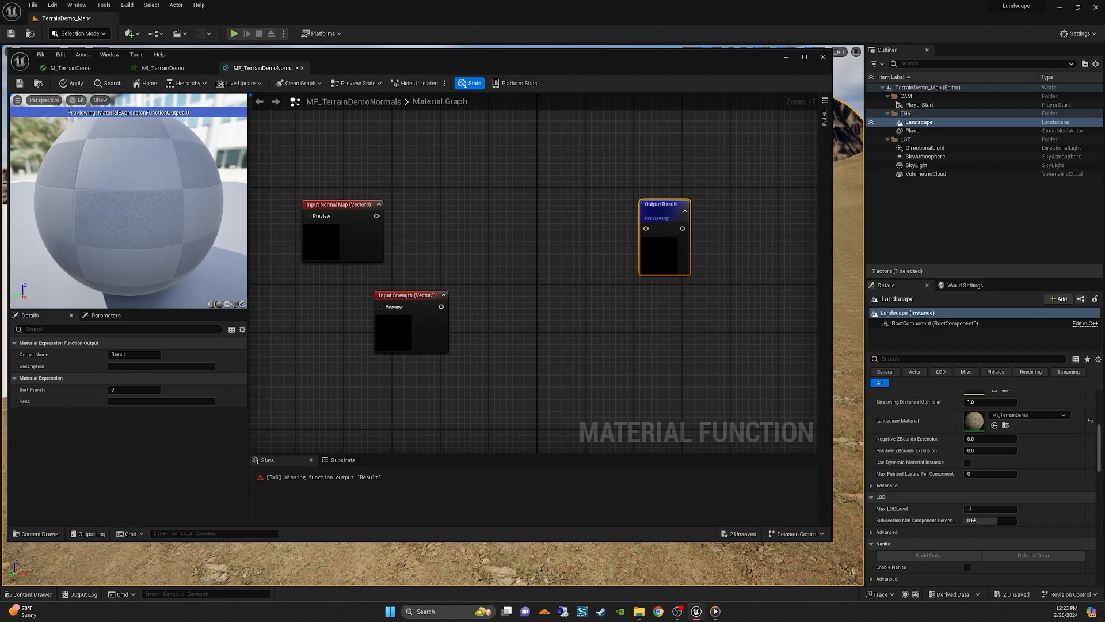
drag(377, 217, 443, 215)
text(break)
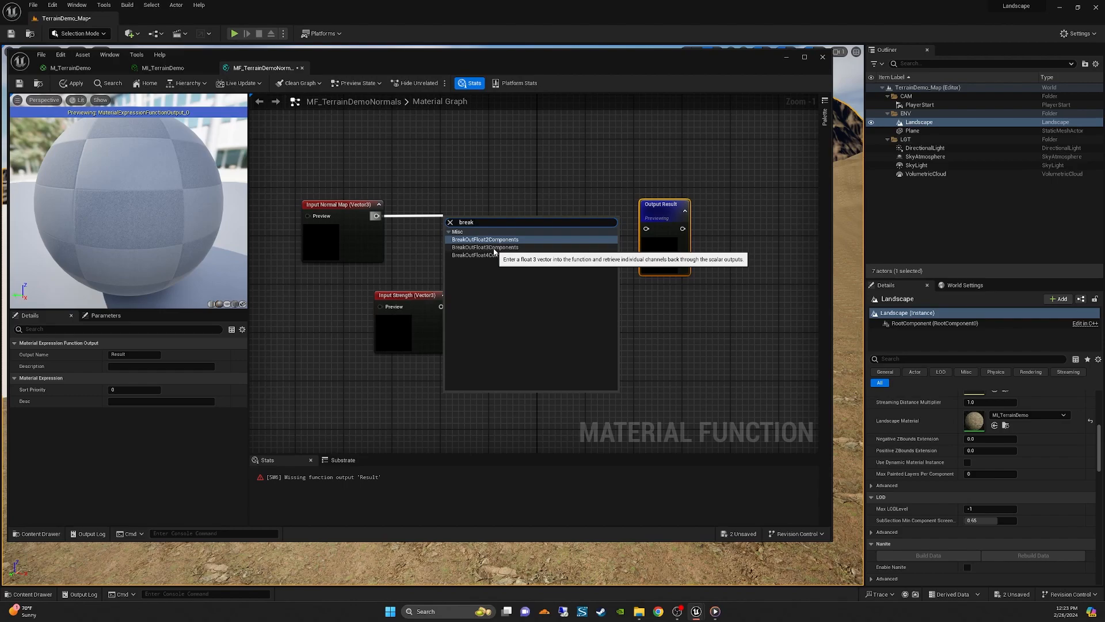
click(494, 251)
drag(488, 228, 495, 211)
- Move the Output Result node farther right to make room after the BreakOutFloat3Components node
drag(662, 207, 717, 213)
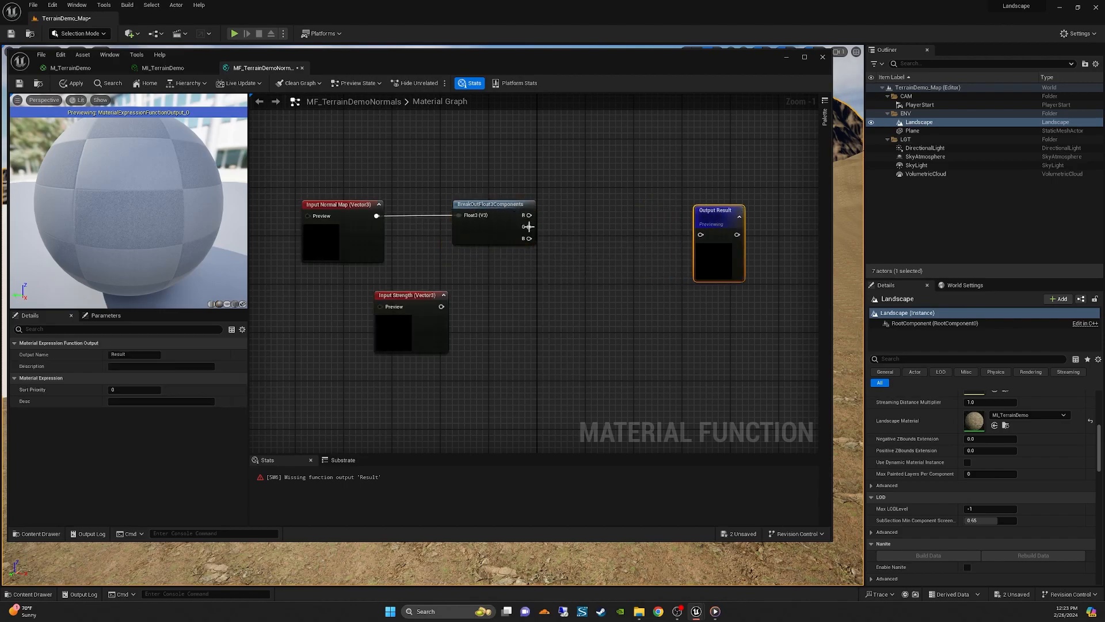
right_drag(540, 241, 433, 265)
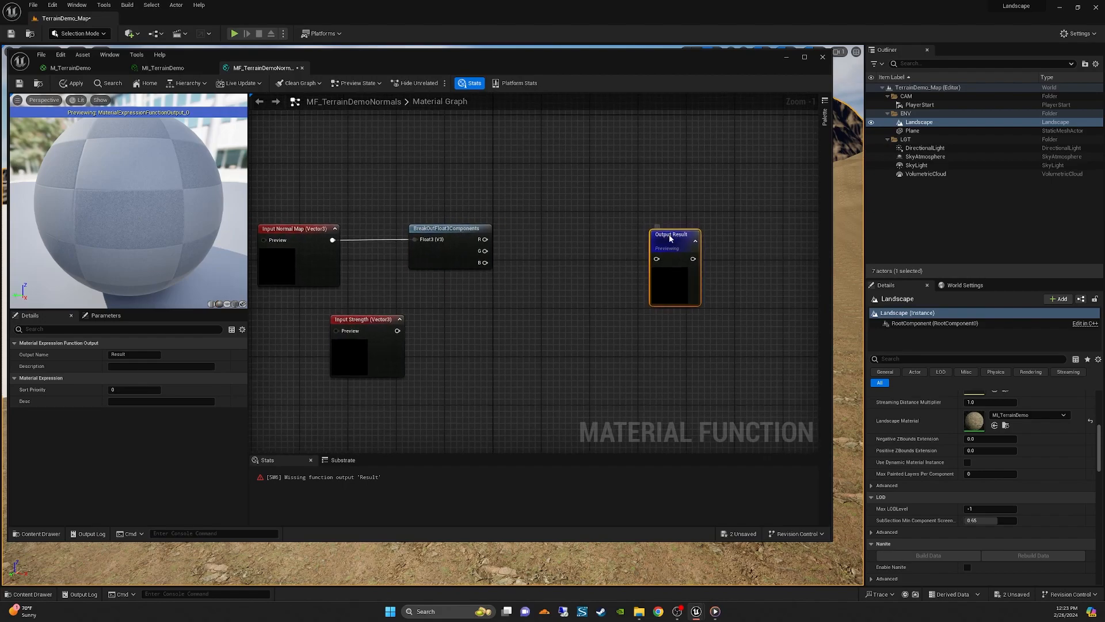
drag(667, 235, 710, 235)
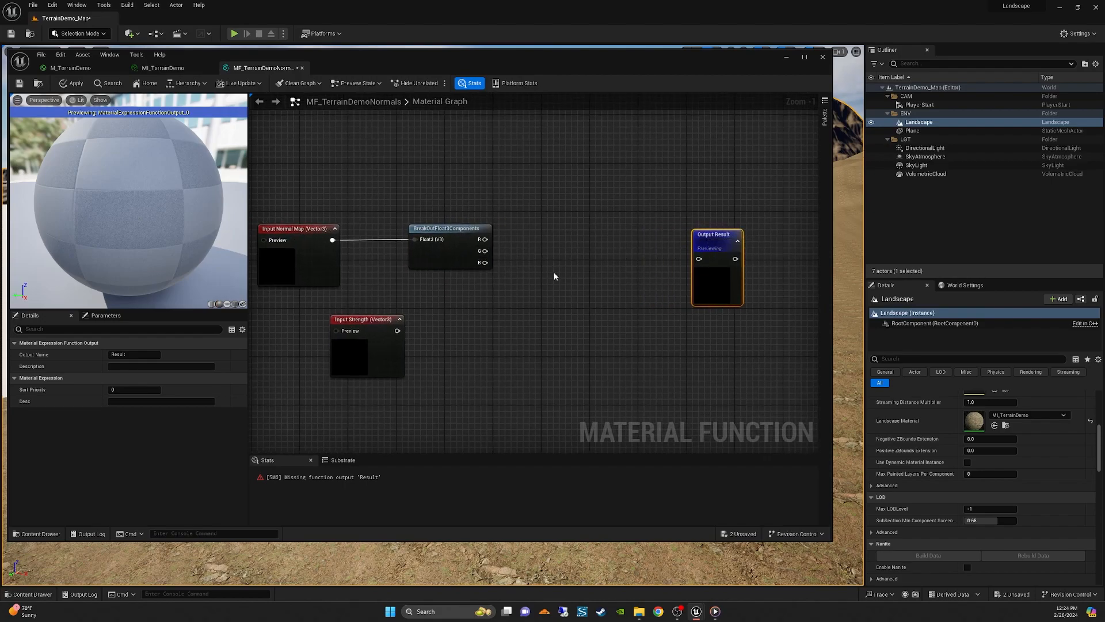
right_drag(570, 280, 530, 266)
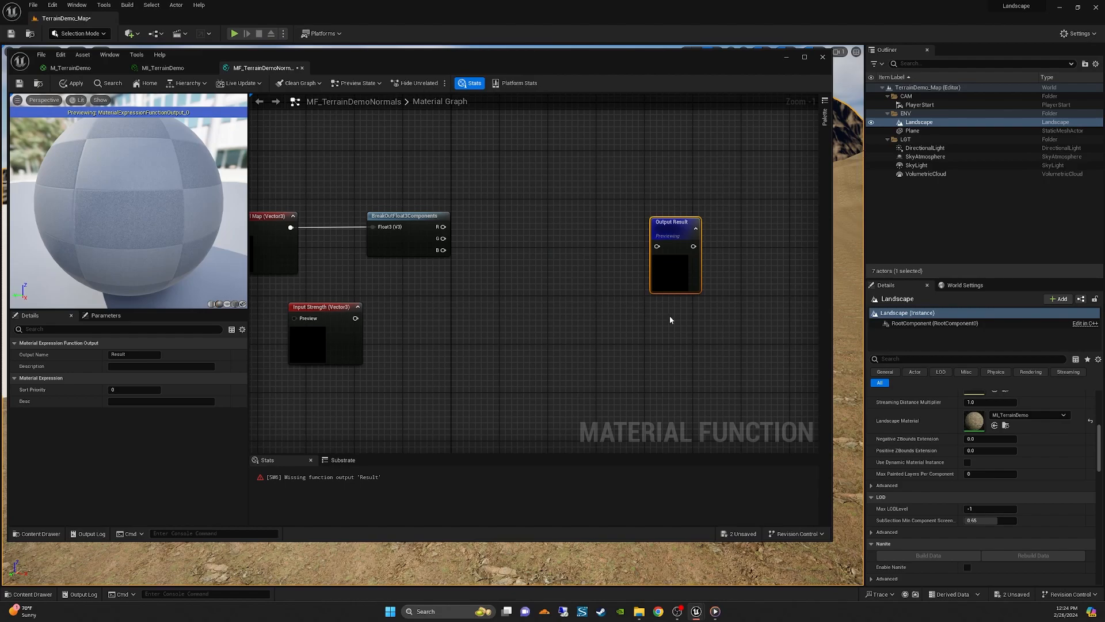
drag(672, 276, 715, 276)
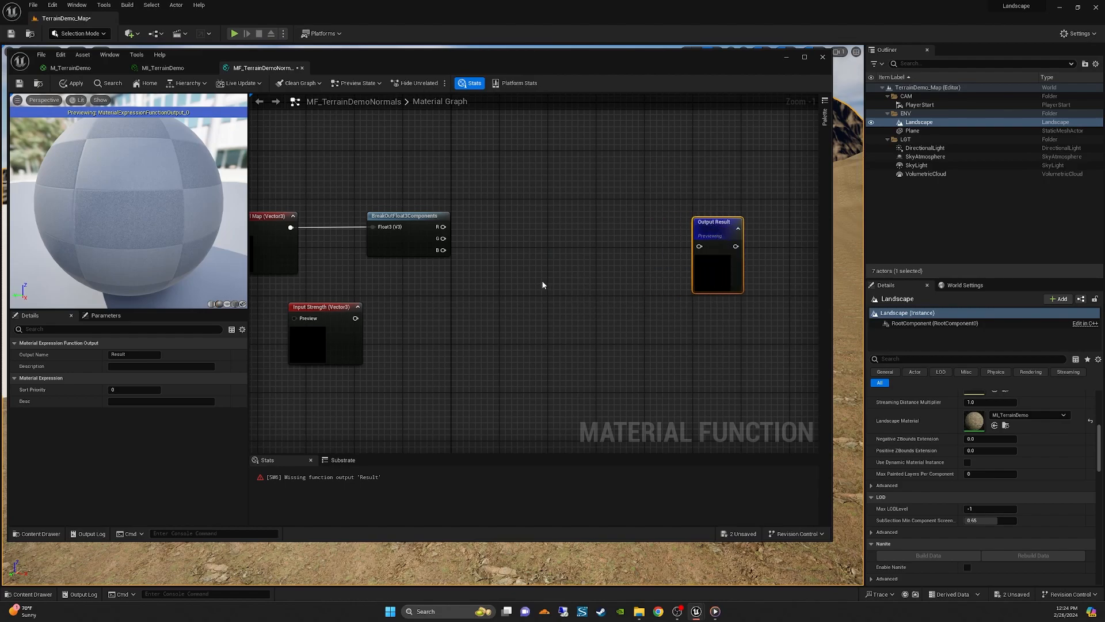
- Add two Multiply nodes after BreakOutFloat3Components, connecting its R output to the upper node's A and its G output to the lower node's A
click(527, 253)
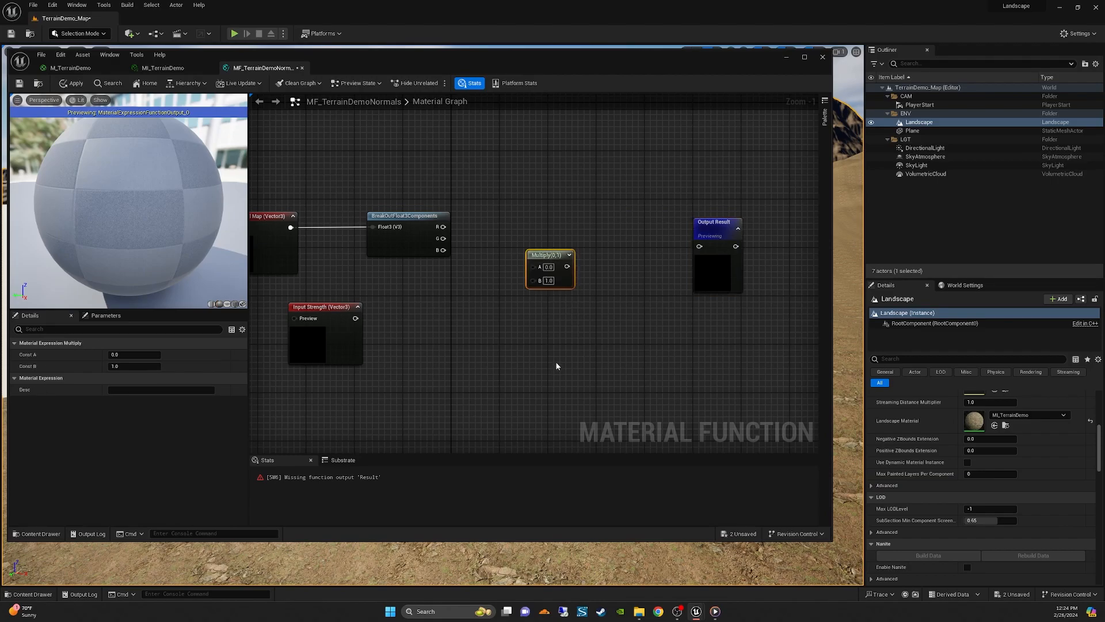
click(556, 367)
drag(546, 253, 578, 209)
drag(442, 227, 583, 217)
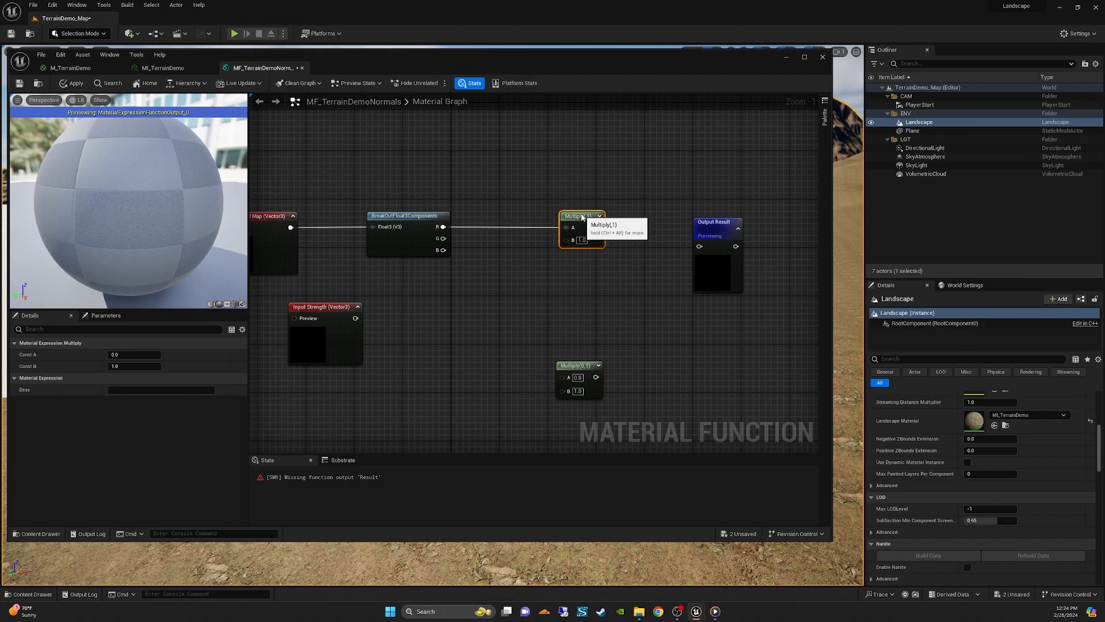
drag(443, 238, 569, 294)
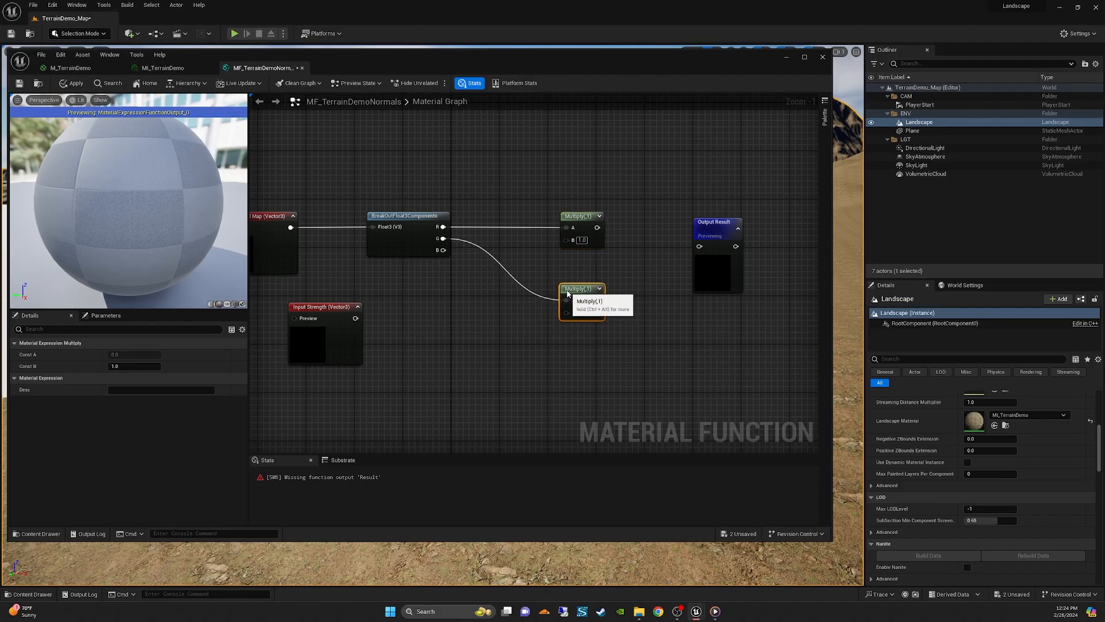
- Connect the Strength input to the B inputs of both Multiply nodes
click(340, 318)
drag(355, 318, 567, 239)
drag(355, 318, 576, 299)
click(607, 374)
- Add a MakeFloat3 node between the Multiply nodes and Output Result, shifting Output Result farther right to make room
drag(714, 222, 774, 222)
right_drag(634, 255, 521, 267)
right_click(521, 269)
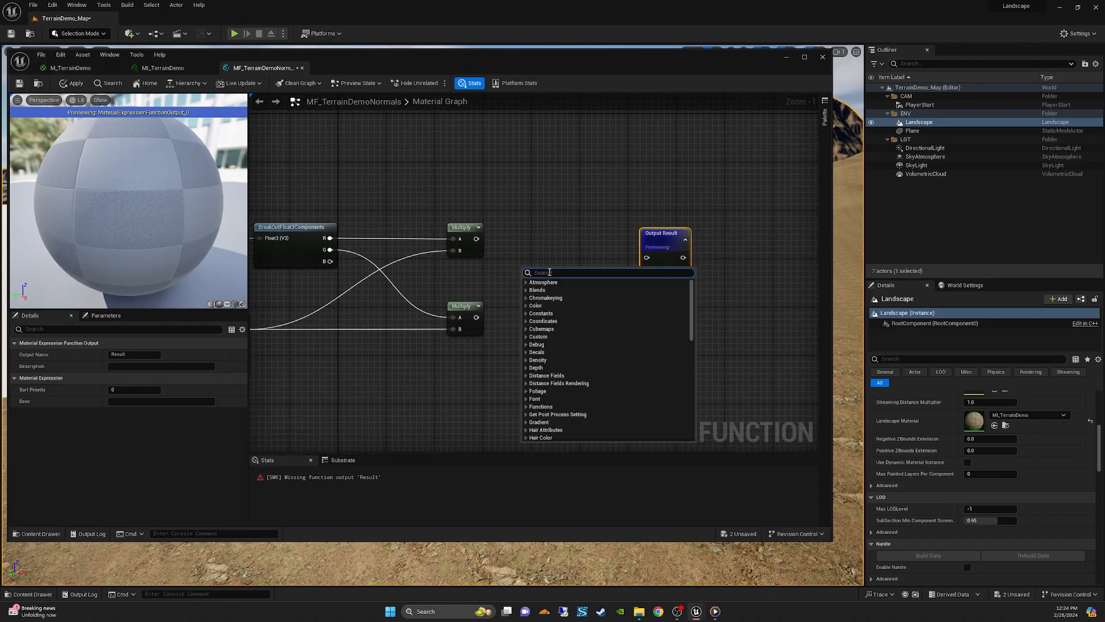
text(makeflo)
click(543, 297)
drag(658, 236, 707, 237)
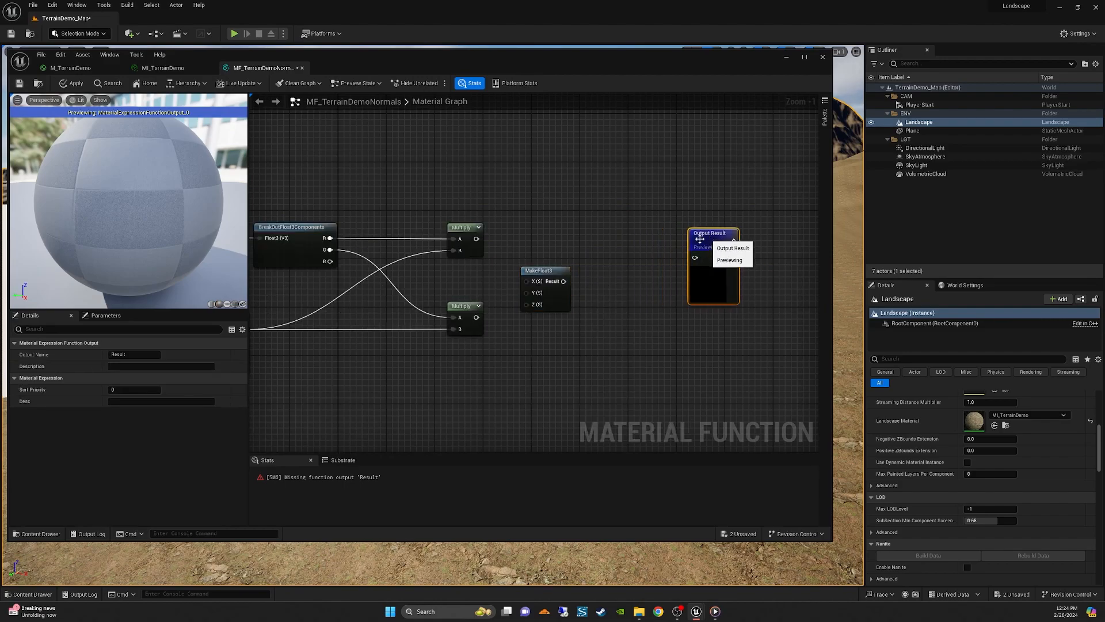
drag(538, 270, 580, 269)
drag(699, 237, 717, 237)
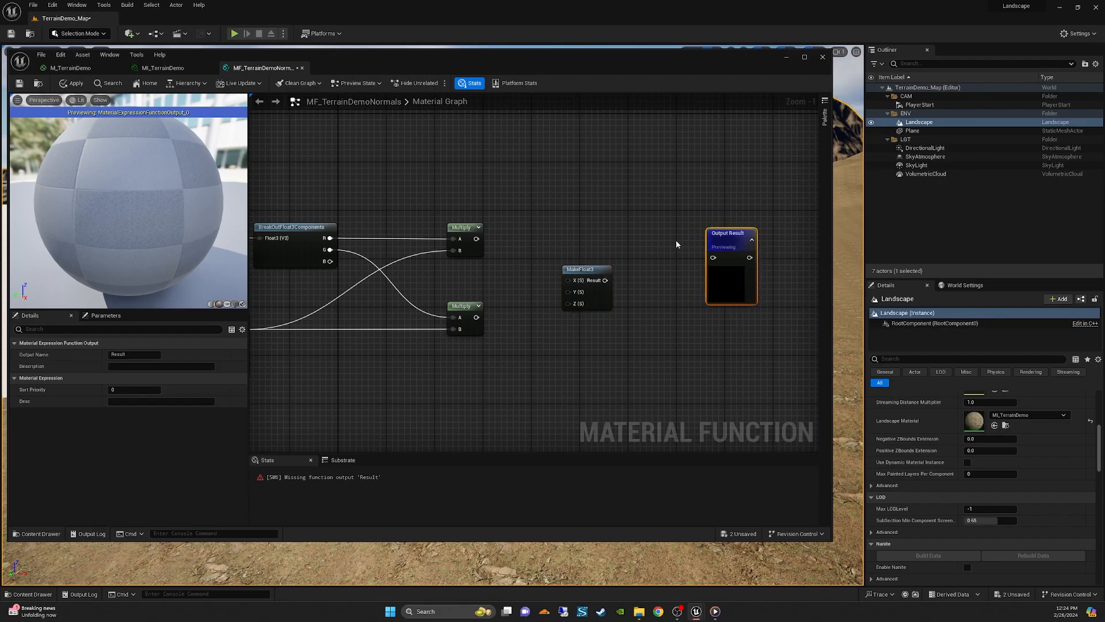
- Connect the upper Multiply to MakeFloat3's X, the lower Multiply to Y, and the BreakOutFloat3Components B output to Z
right_drag(560, 241, 636, 236)
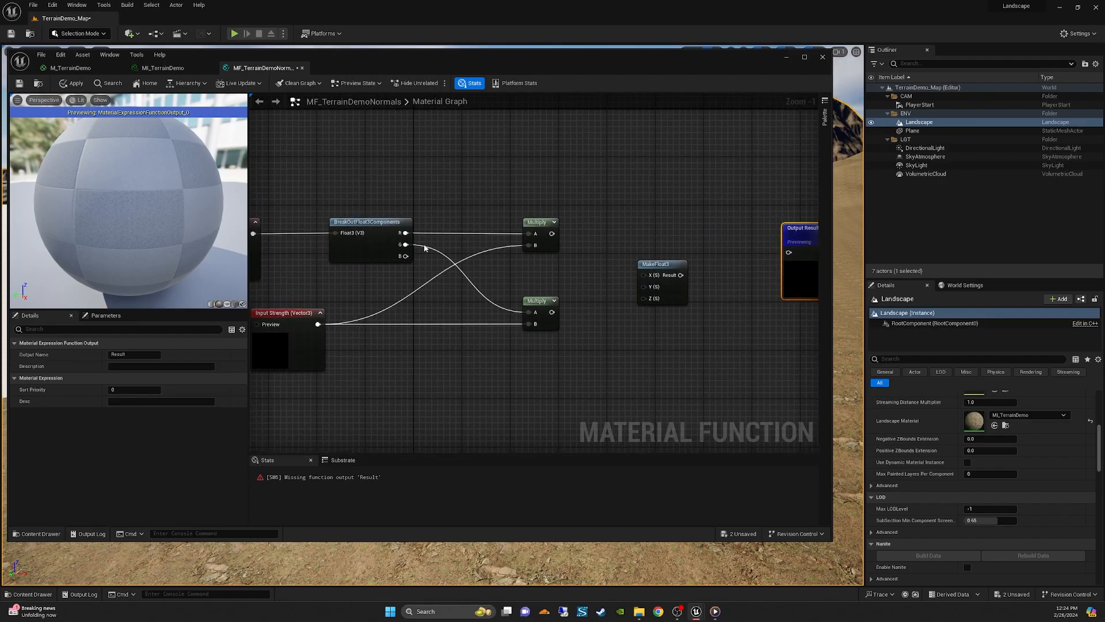
drag(552, 233, 644, 276)
drag(551, 312, 644, 287)
drag(405, 256, 644, 298)
- Align MakeFloat3 with the Output Result node and connect its Result to that node
right_drag(657, 290, 569, 267)
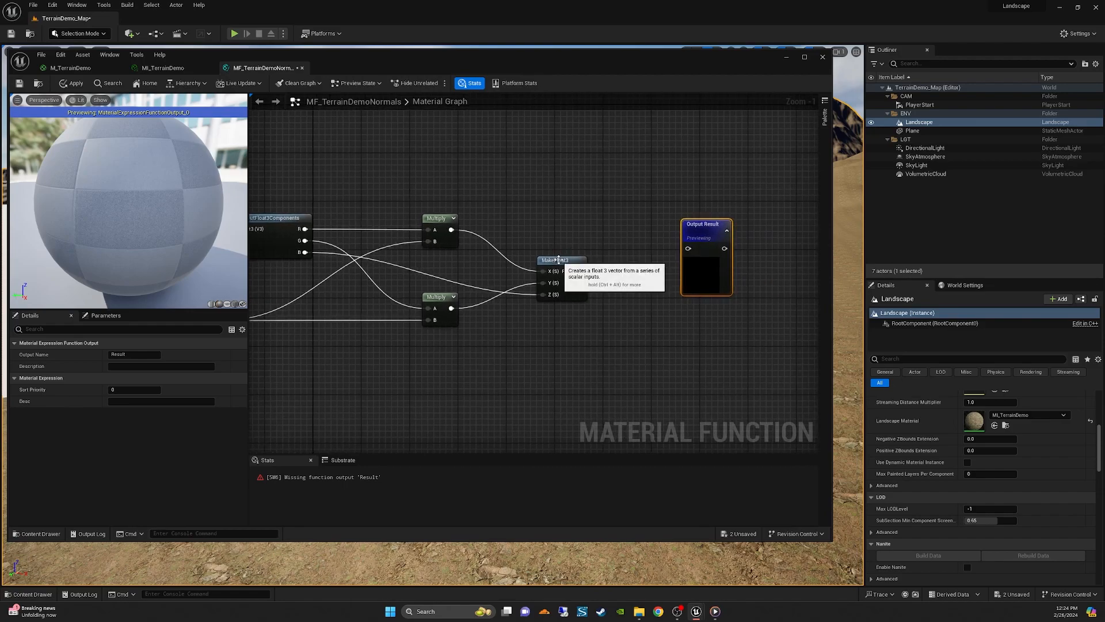
click(570, 240)
drag(592, 254, 688, 249)
click(699, 232)
right_drag(554, 213, 573, 198)
right_drag(475, 193, 516, 184)
scroll(629, 172, down, 3)
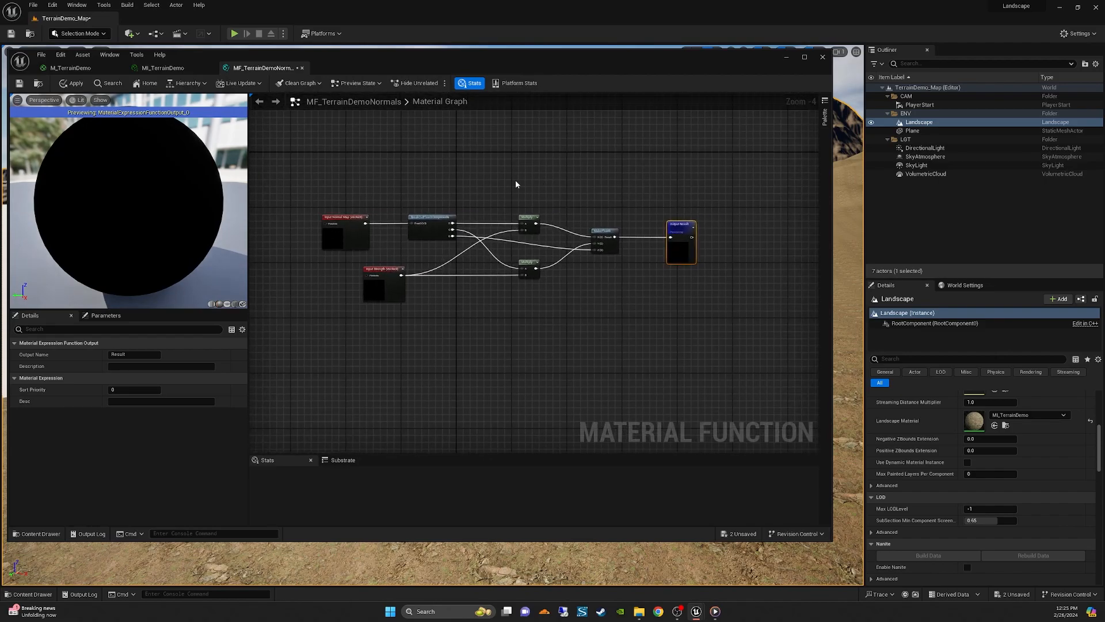
- Check the Normal Map and Strength inputs, and apply and save the MF_TerrainDemoNormals function
click(351, 232)
click(377, 268)
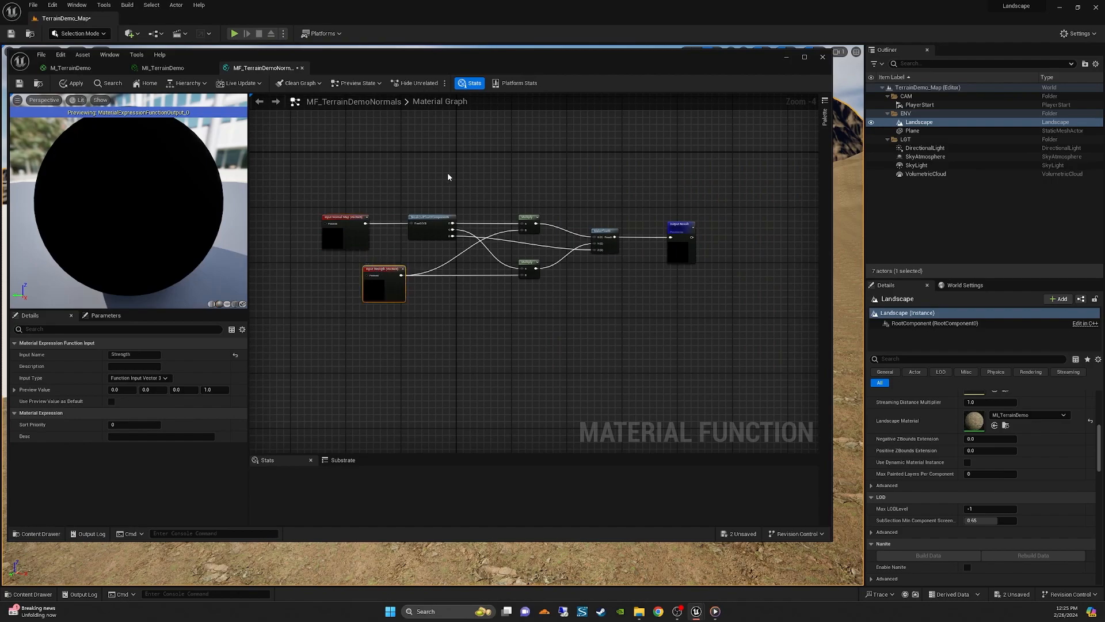
scroll(376, 245, up, 1)
click(371, 266)
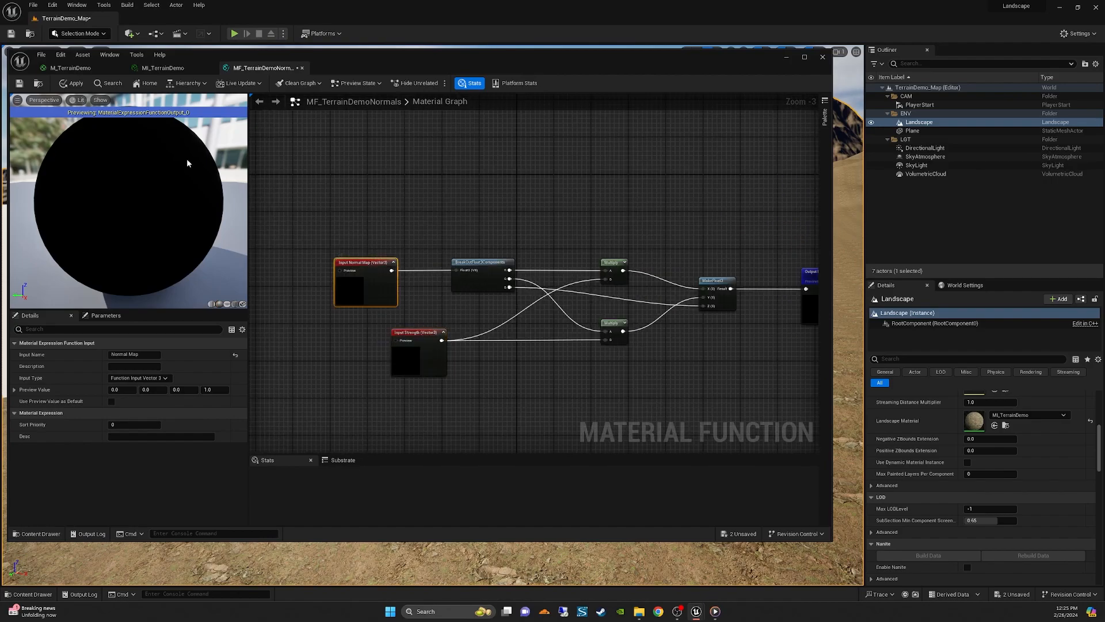
click(72, 85)
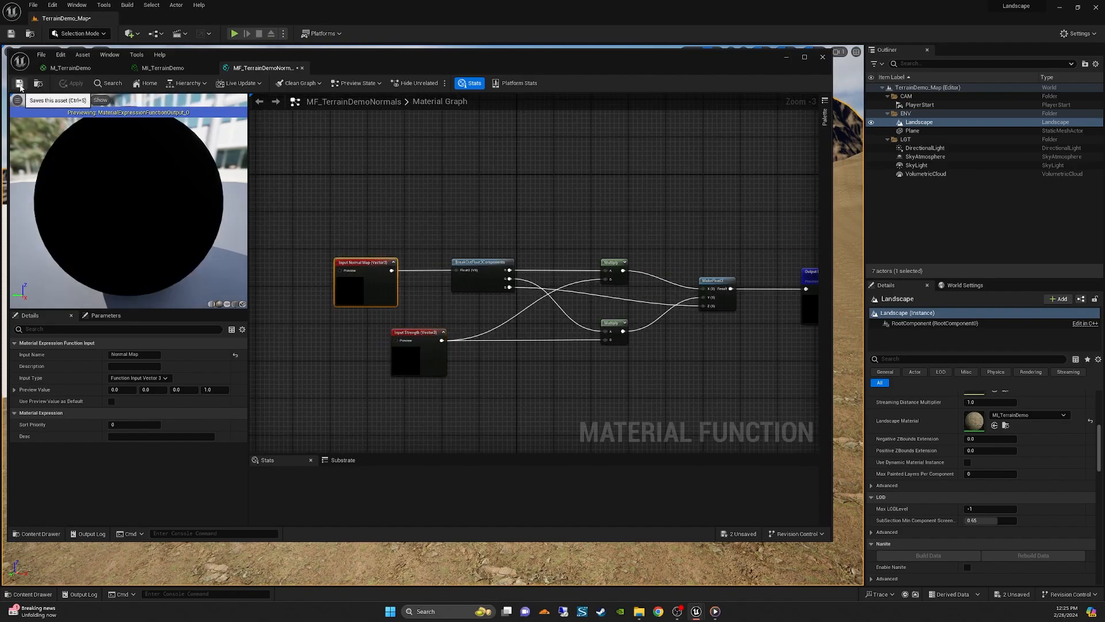
- Place the MF_TerrainDemoNormals function from the content assets into the M_TerrainDemo graph, to the right of the Normal texture sample
click(71, 68)
right_drag(446, 326, 494, 350)
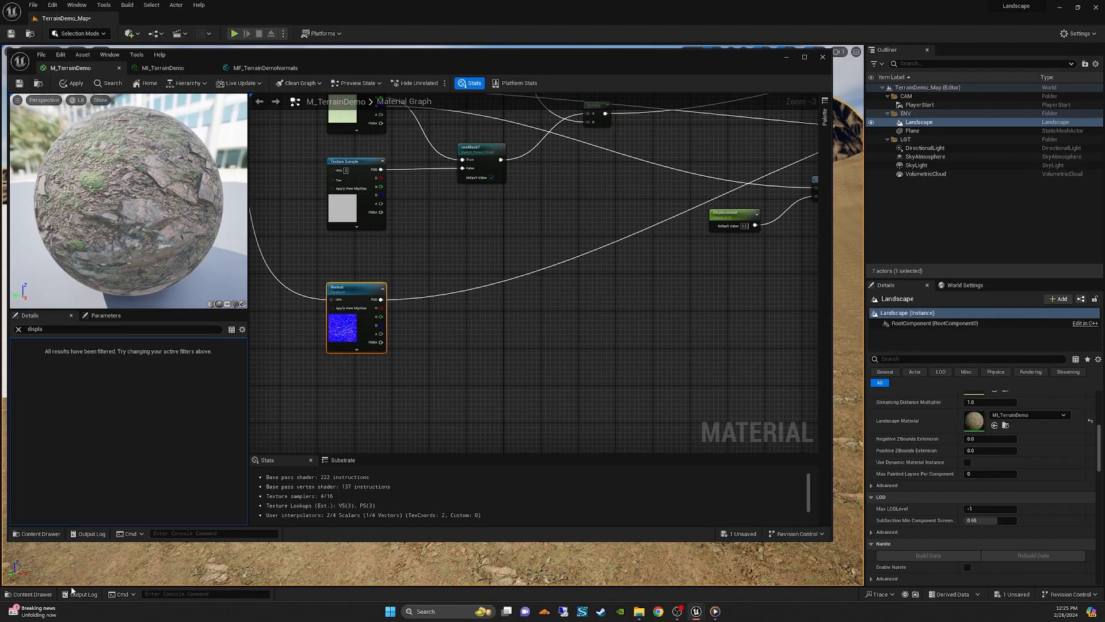
drag(288, 541, 289, 455)
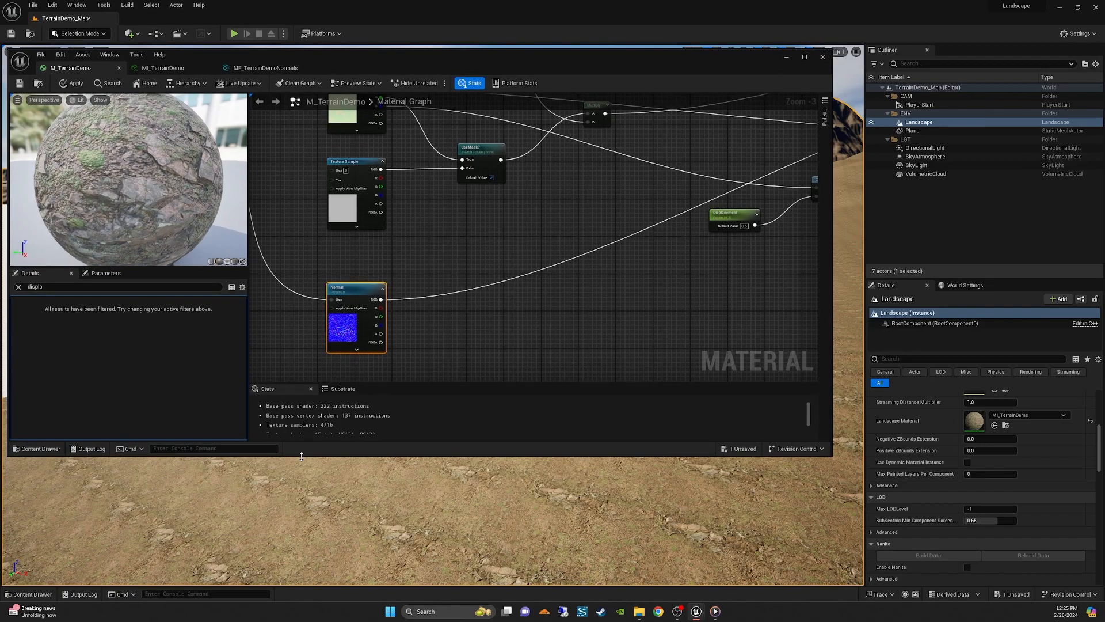
click(33, 594)
drag(284, 505, 602, 320)
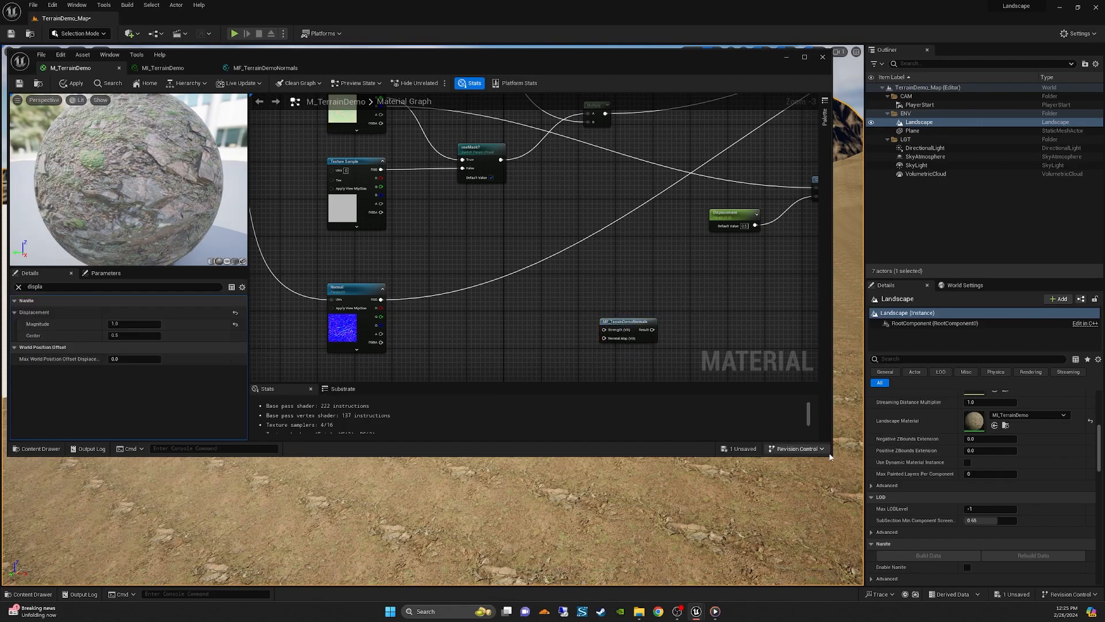
drag(830, 455, 863, 520)
right_drag(732, 350, 609, 383)
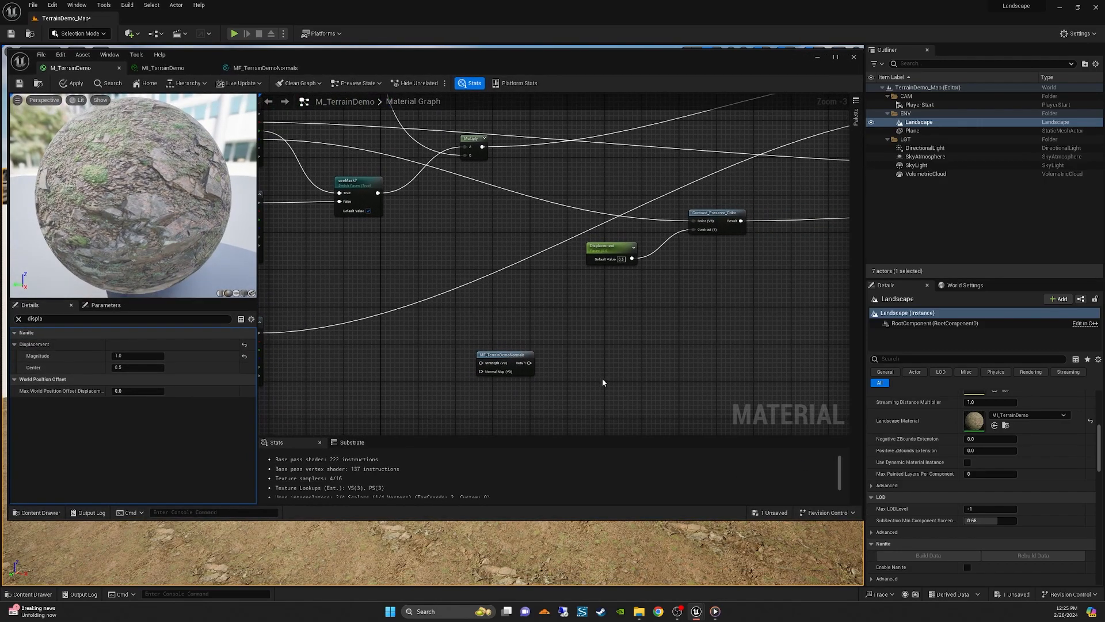
- Connect the Normal texture's RGB output to the Normal Map input of the MF_TerrainDemoNormals node
click(509, 363)
right_drag(420, 393, 510, 349)
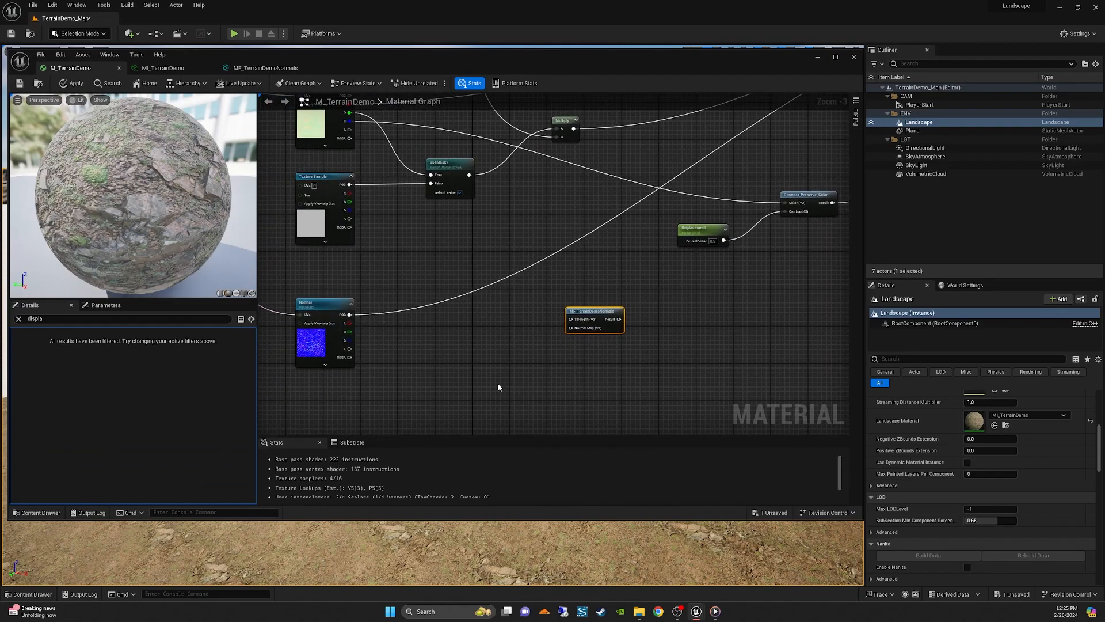
drag(350, 314, 586, 315)
scroll(599, 348, up, 2)
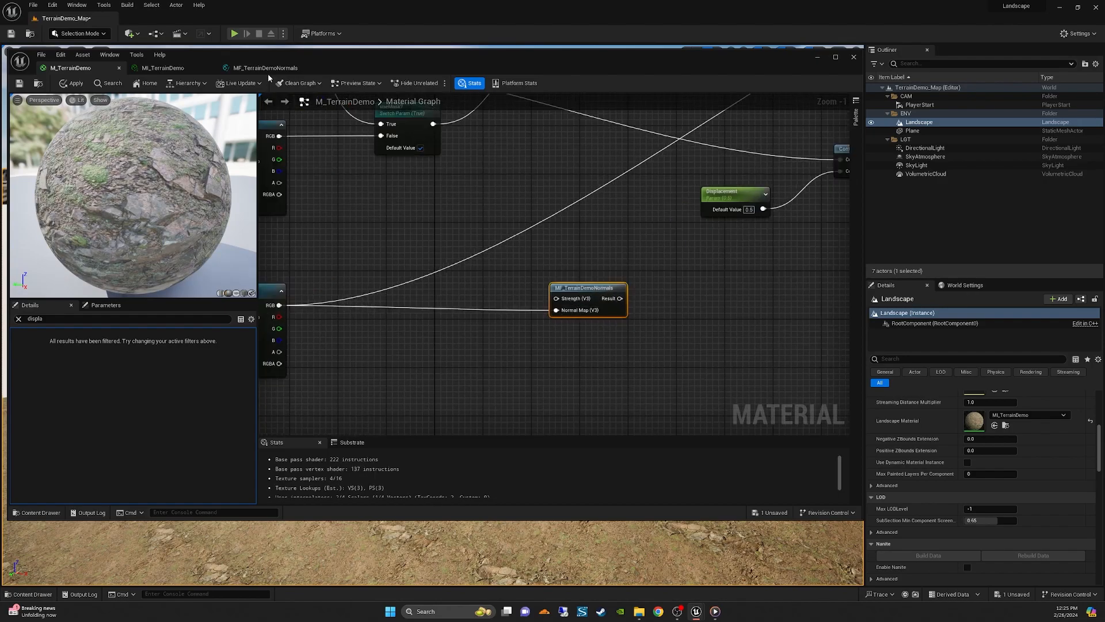
- In MF_TerrainDemoNormals, set the sort priority to 1 for Normal Map and 2 for Strength, and apply and save the function
double_click(571, 299)
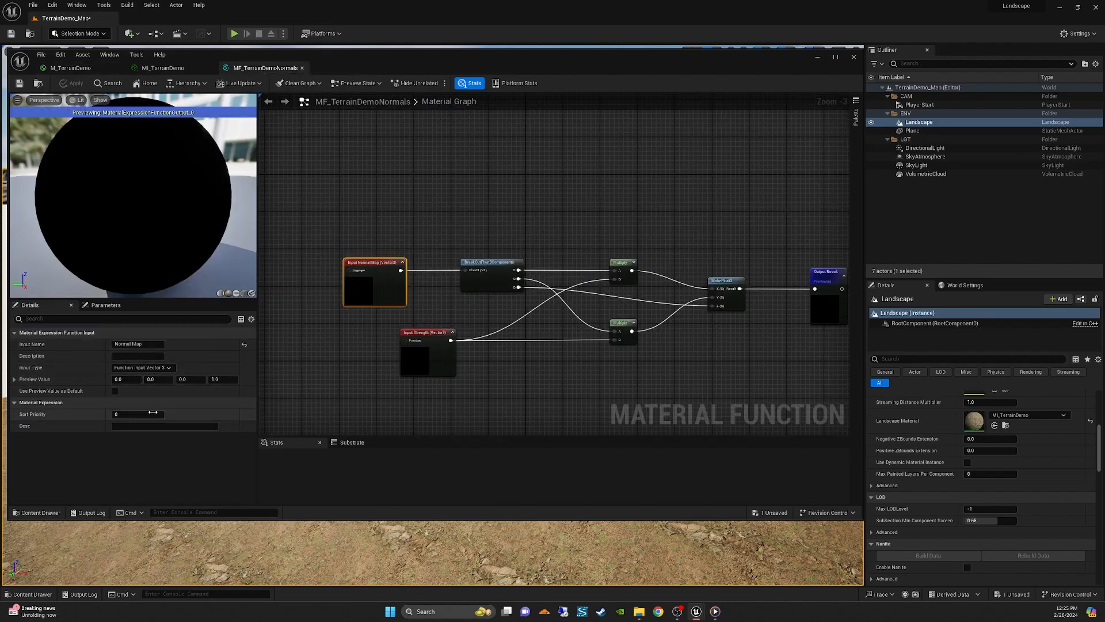
click(138, 414)
text(1)
click(427, 340)
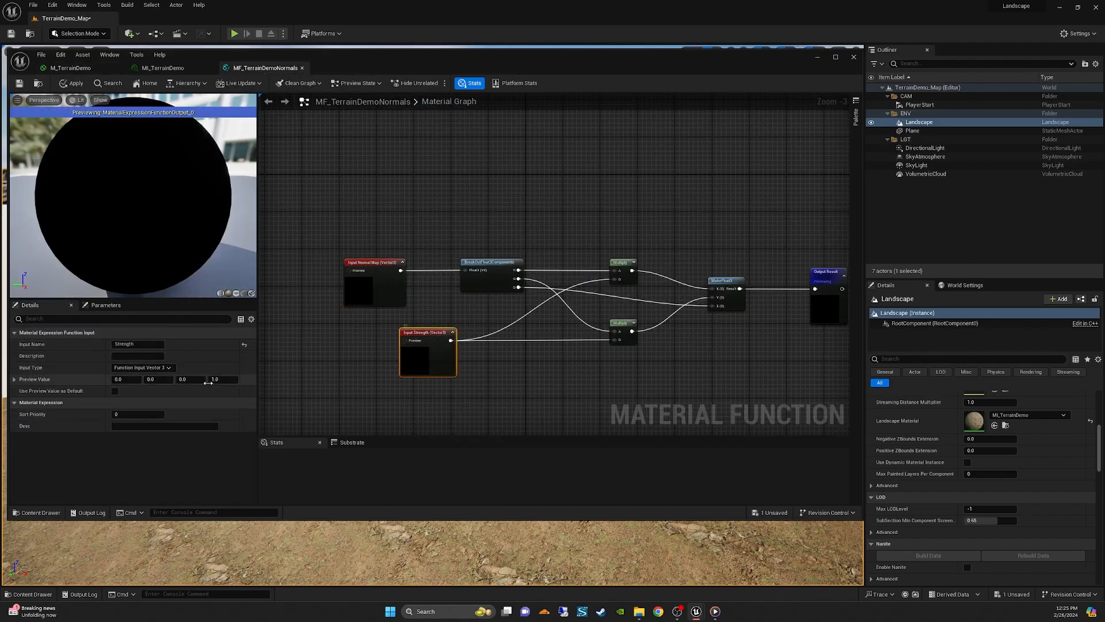
text(2)
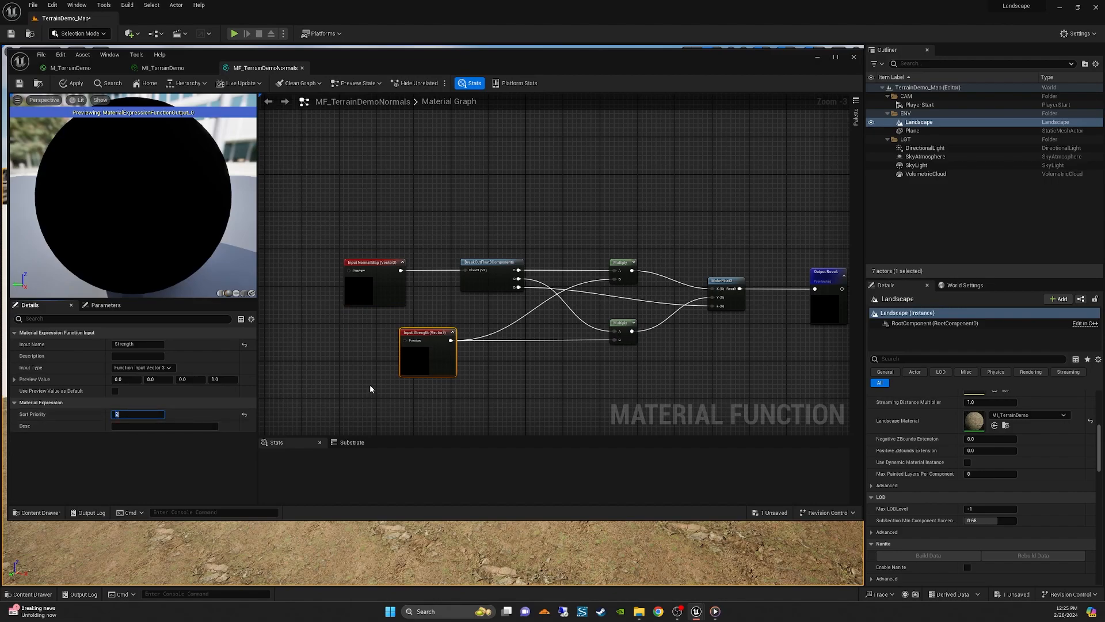
click(369, 389)
click(72, 83)
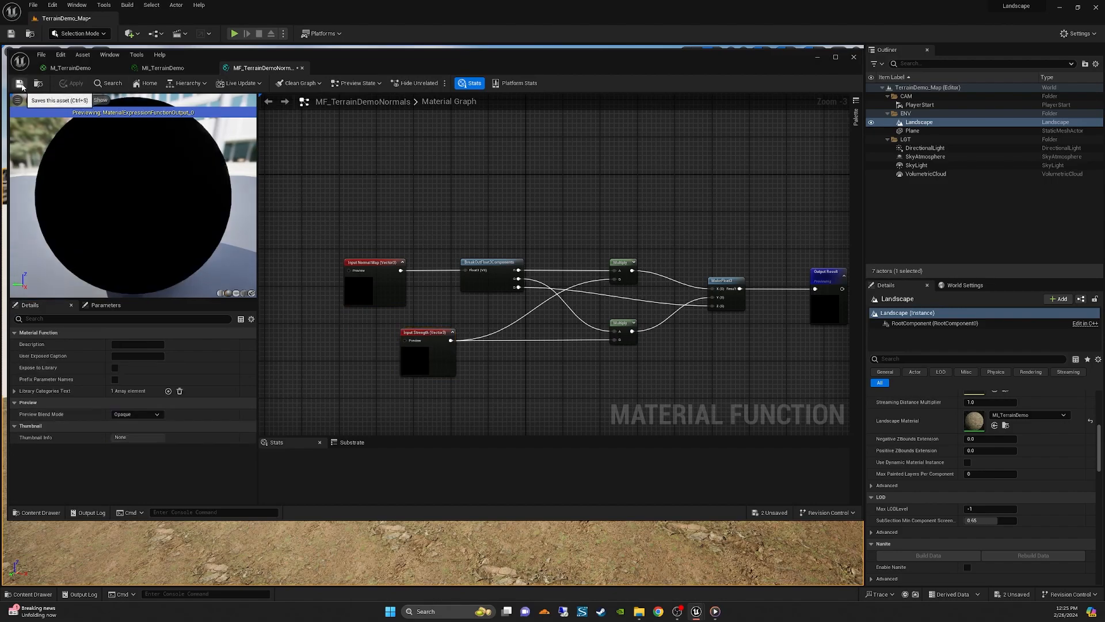
- Back in M_TerrainDemo, align the normals function node and add a scalar parameter named Normal Strength below it
click(71, 68)
drag(582, 288, 580, 297)
right_drag(488, 375, 602, 363)
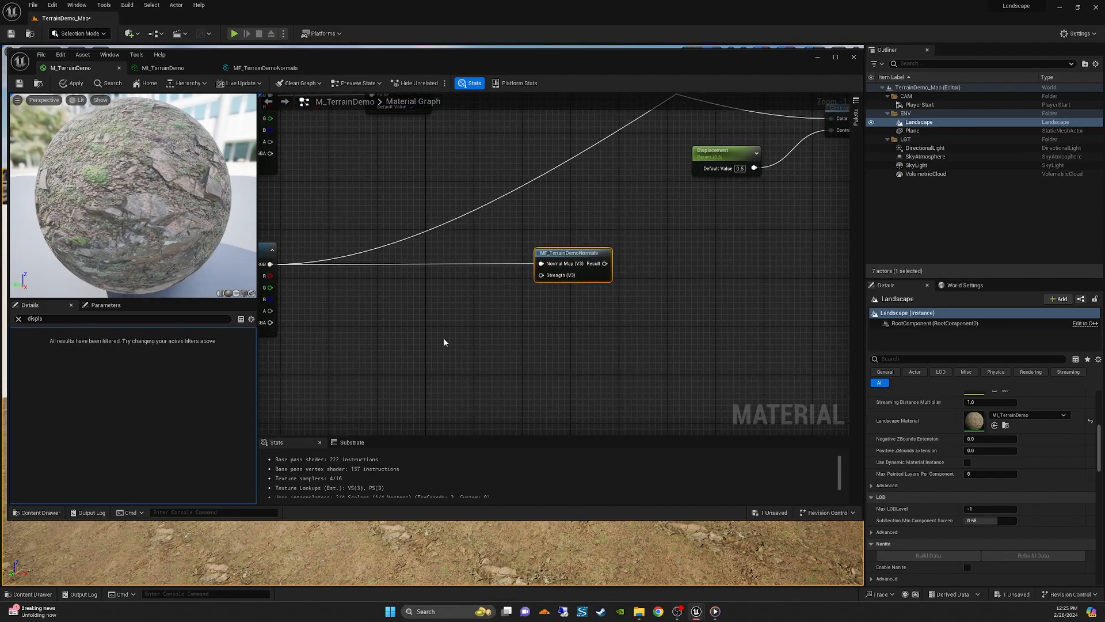
right_drag(496, 344, 508, 364)
key(1)
click(465, 343)
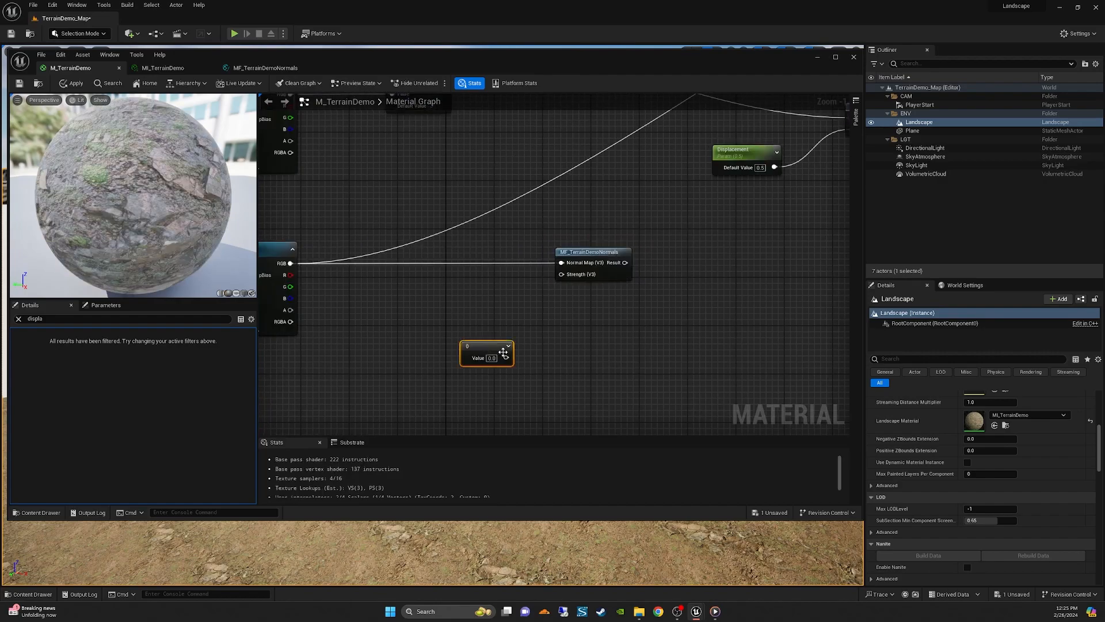
drag(481, 347, 455, 326)
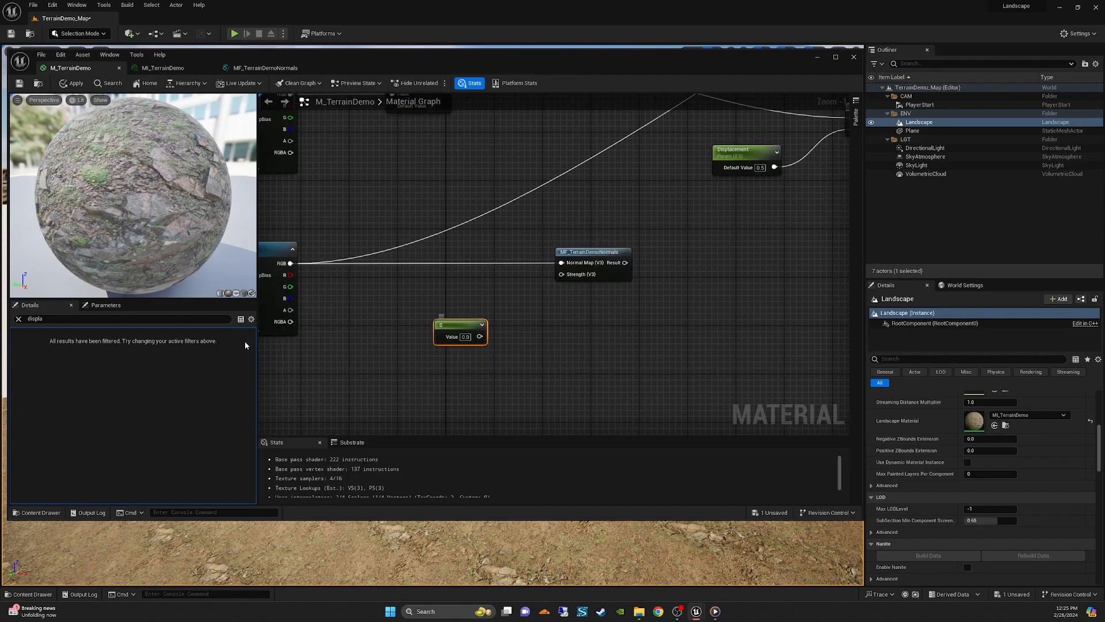
right_click(454, 325)
click(481, 353)
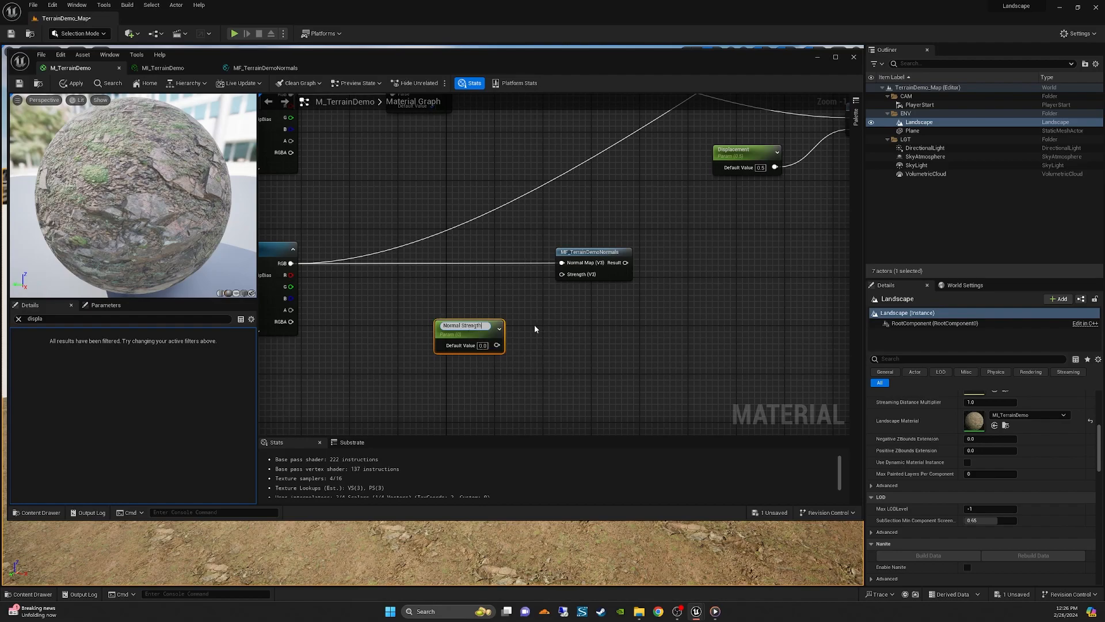
click(524, 342)
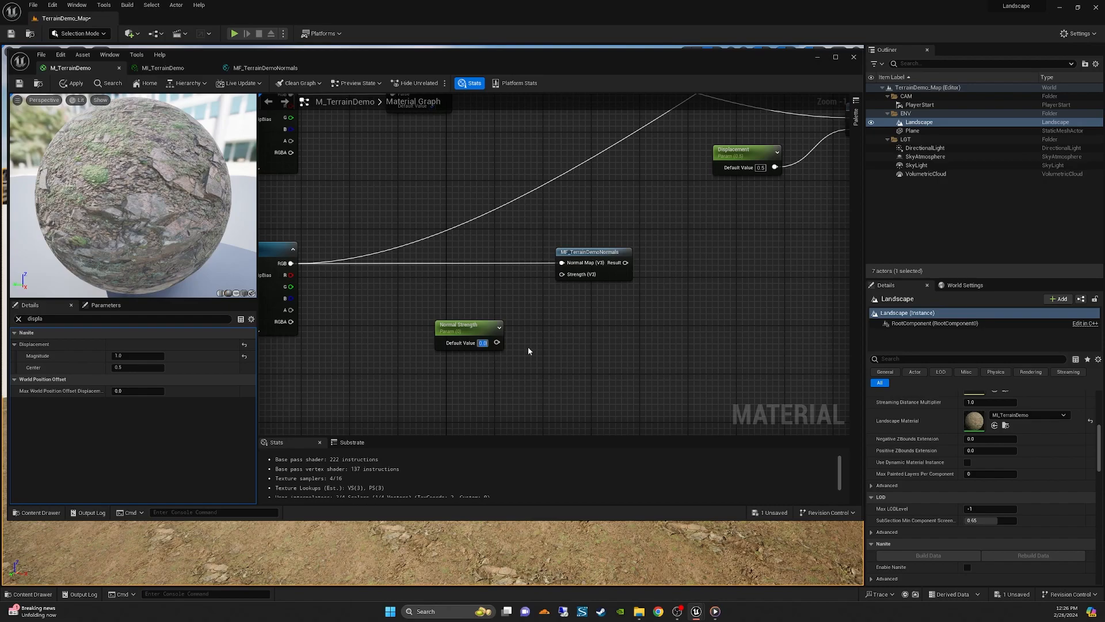
- Try to set Normal Strength's default value to 1, and connect the parameter to the Strength input of MF_TerrainDemoNormals
text(1)
key(Return)
key(Return)
drag(497, 344, 565, 277)
right_drag(683, 250, 634, 272)
drag(531, 275, 560, 274)
- Connect the MF_TerrainDemoNormals Result to the Normal input of the main material node
right_drag(680, 276, 521, 302)
scroll(604, 303, down, 2)
right_drag(608, 303, 499, 364)
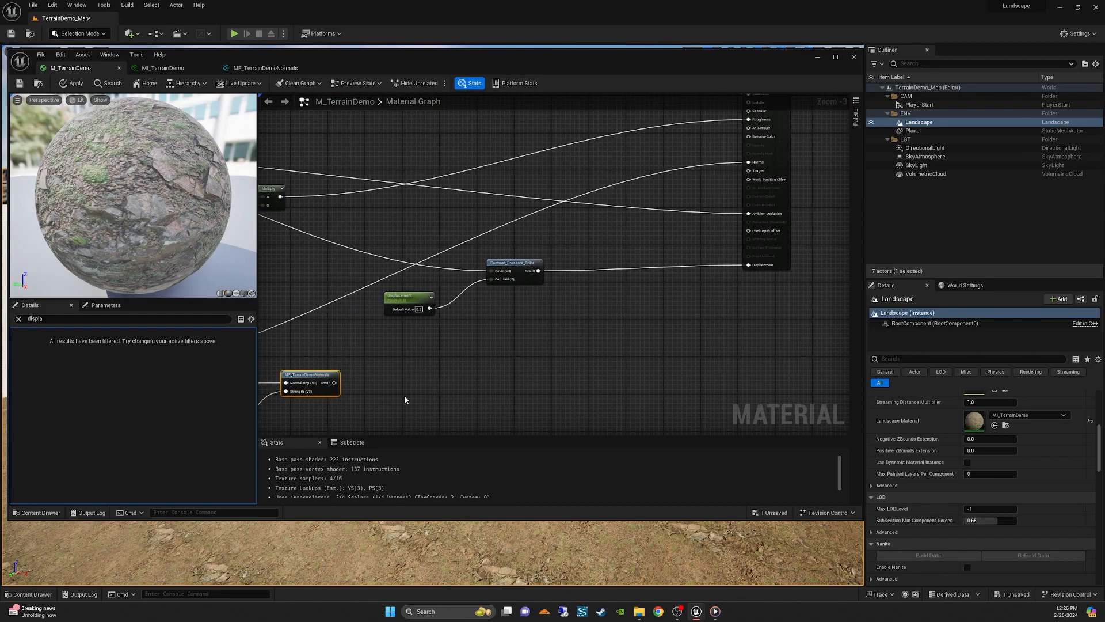
drag(339, 387, 750, 163)
- Shift the Displacement and Contrast_Preserve_Color nodes slightly left, apply the material, and switch to the MI_TerrainDemo instance
scroll(499, 384, down, 3)
right_drag(499, 383, 664, 337)
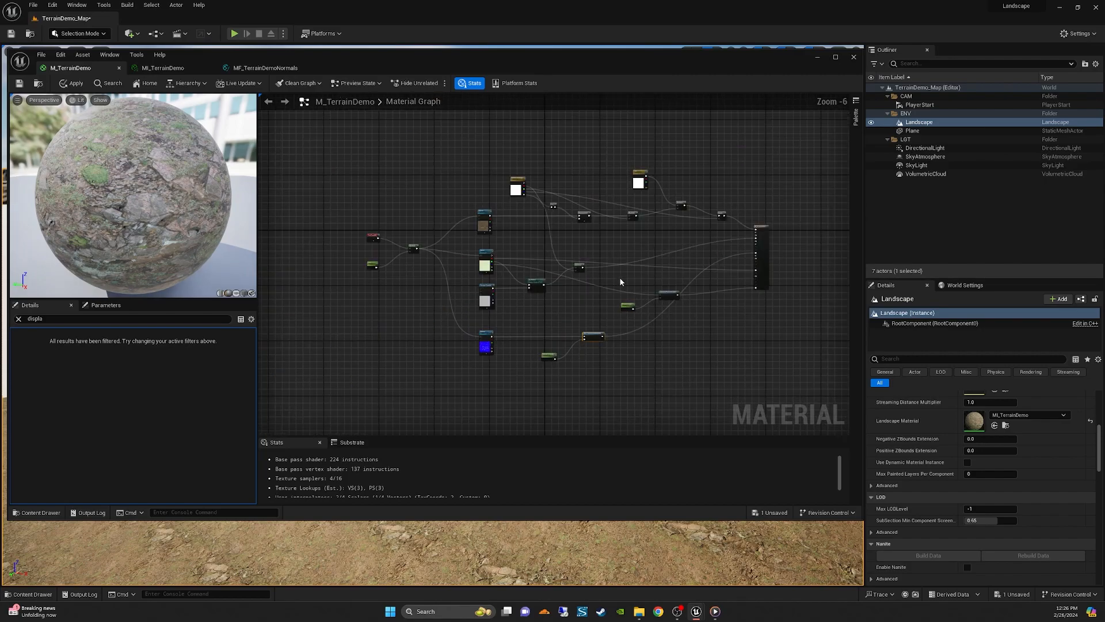
drag(668, 294, 635, 294)
right_drag(627, 348, 604, 401)
scroll(584, 364, up, 1)
scroll(603, 401, down, 1)
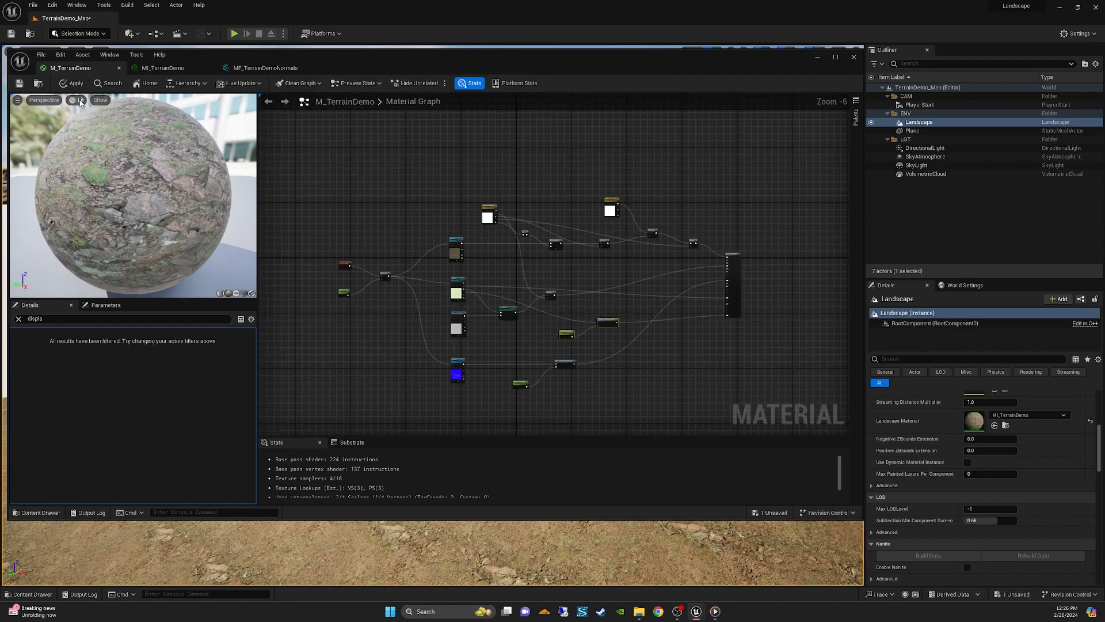
click(73, 84)
click(163, 68)
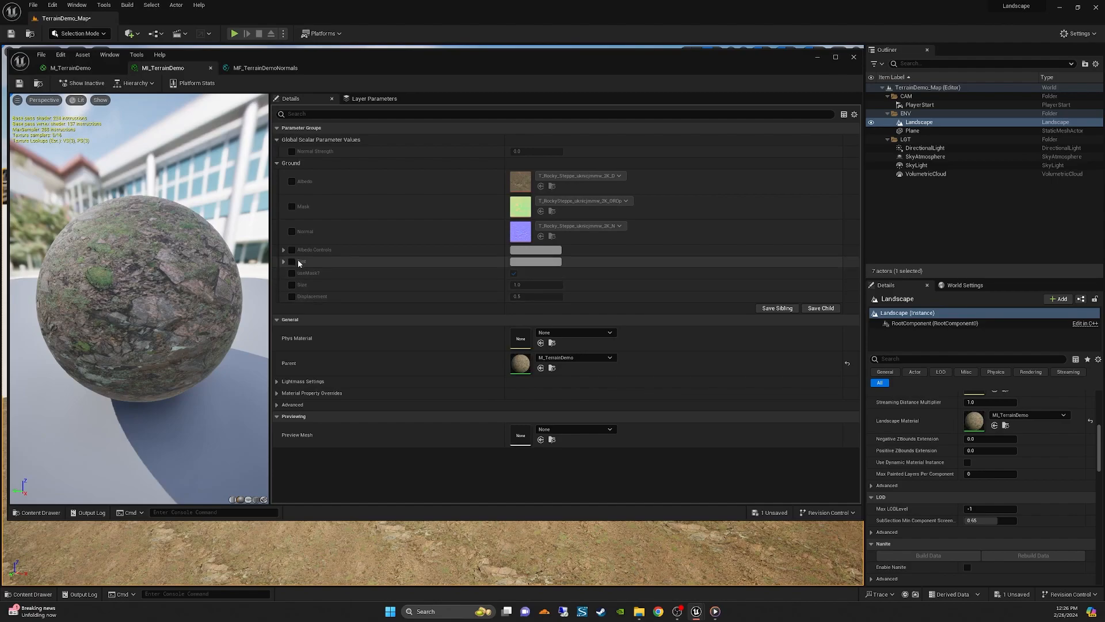
- Assign M_TerrainDemo's Normal Strength parameter to the Ground group and return to the MI_TerrainDemo instance
click(91, 67)
scroll(513, 392, up, 3)
click(662, 309)
click(542, 355)
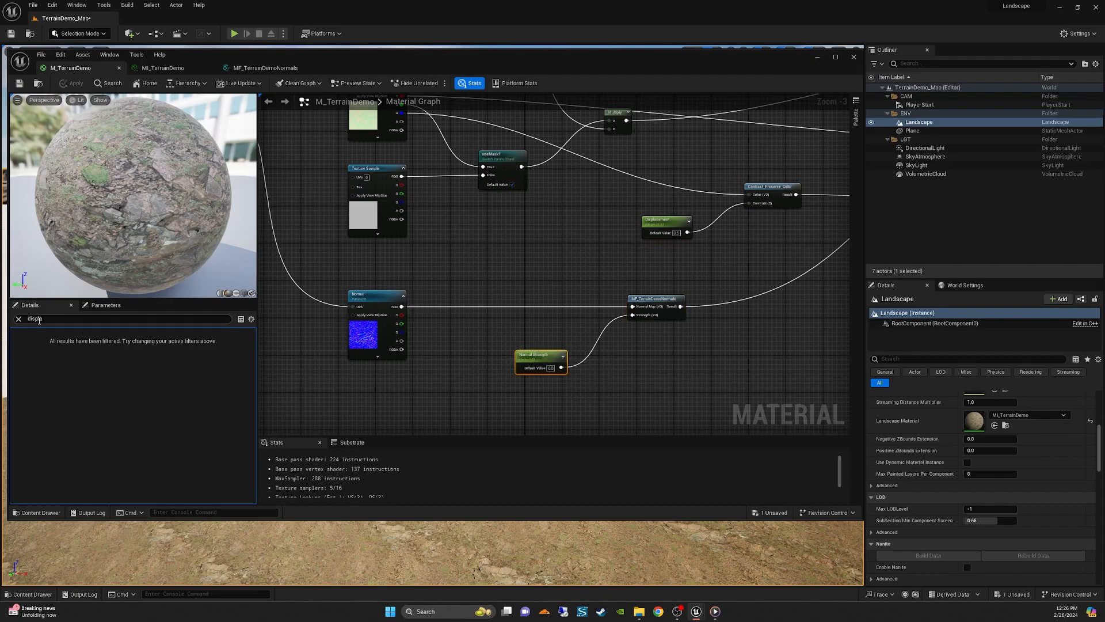
click(18, 319)
click(448, 377)
click(526, 360)
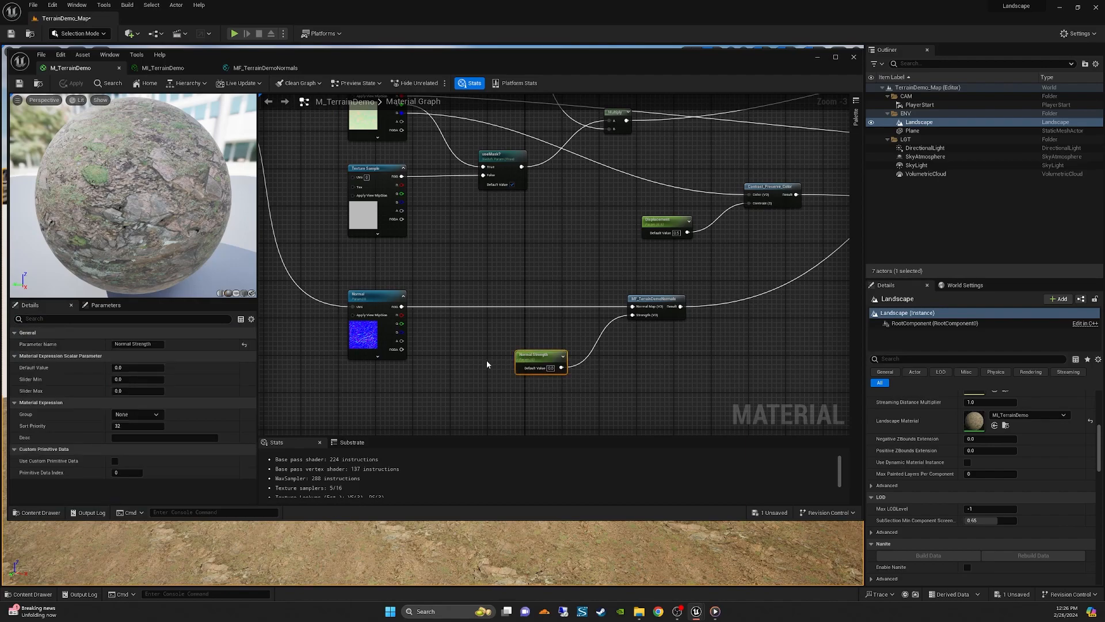
click(158, 415)
click(136, 423)
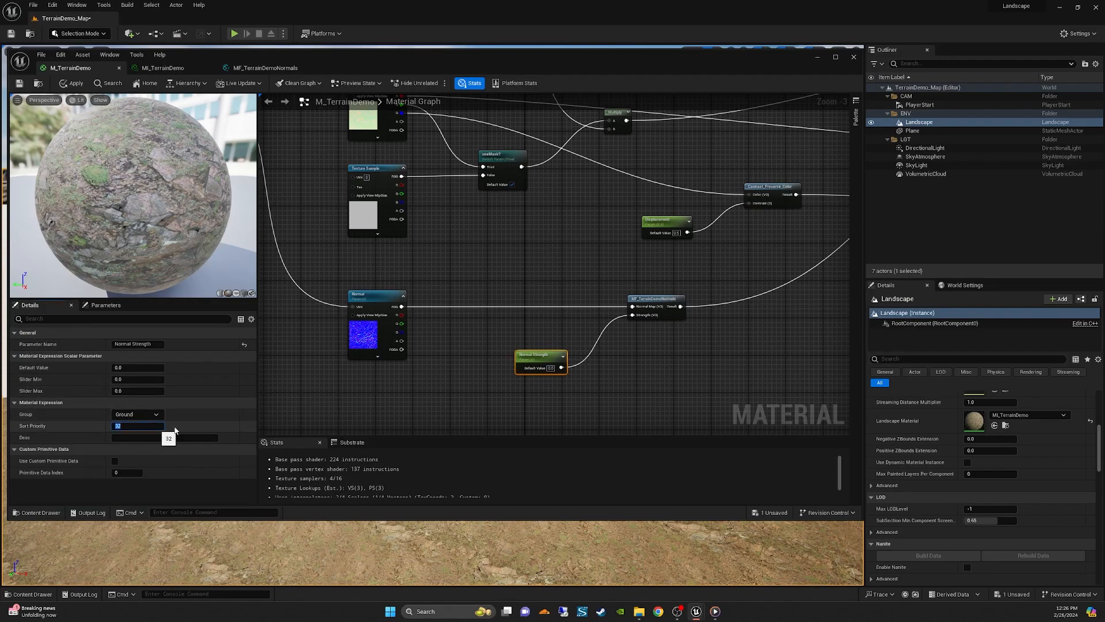
click(165, 70)
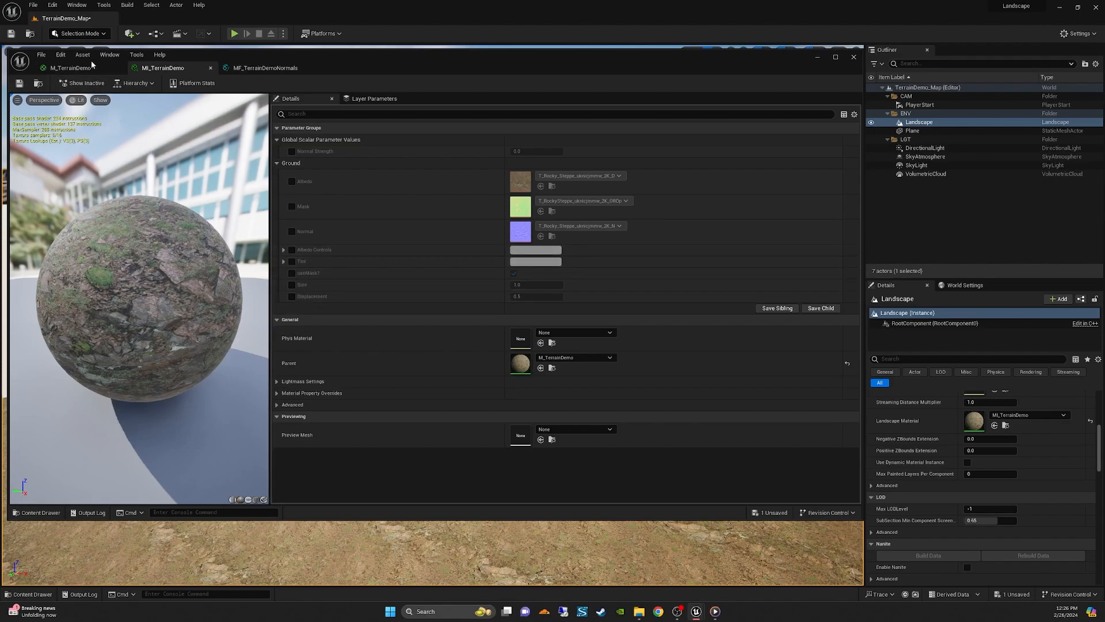
- Set the Normal Strength parameter's sort priority to 23 in M_TerrainDemo, apply the material, and return to the MI_TerrainDemo instance
click(70, 68)
click(132, 424)
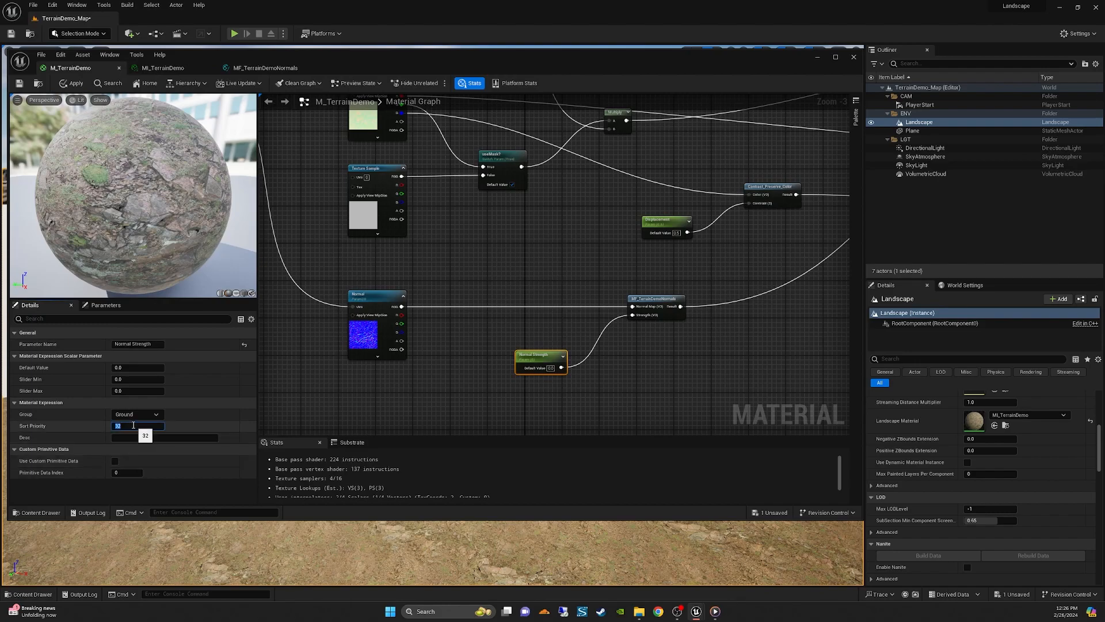
text(23)
key(Return)
click(72, 83)
click(163, 68)
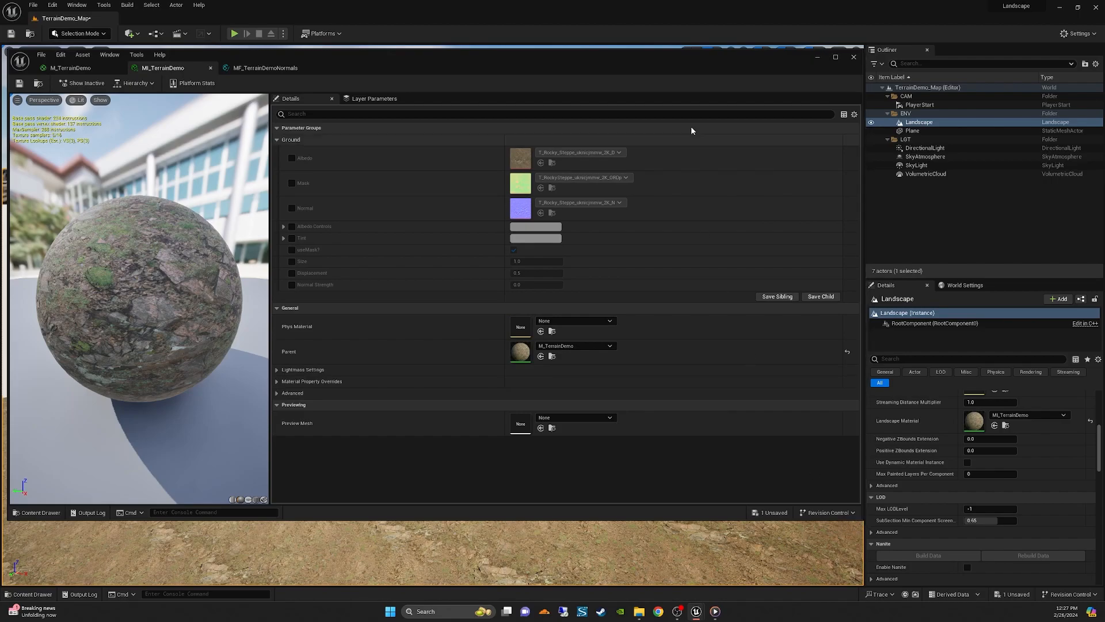
- Shrink the material editor window and reposition it so the landscape in the level viewport is exposed beside it
drag(716, 57, 710, 55)
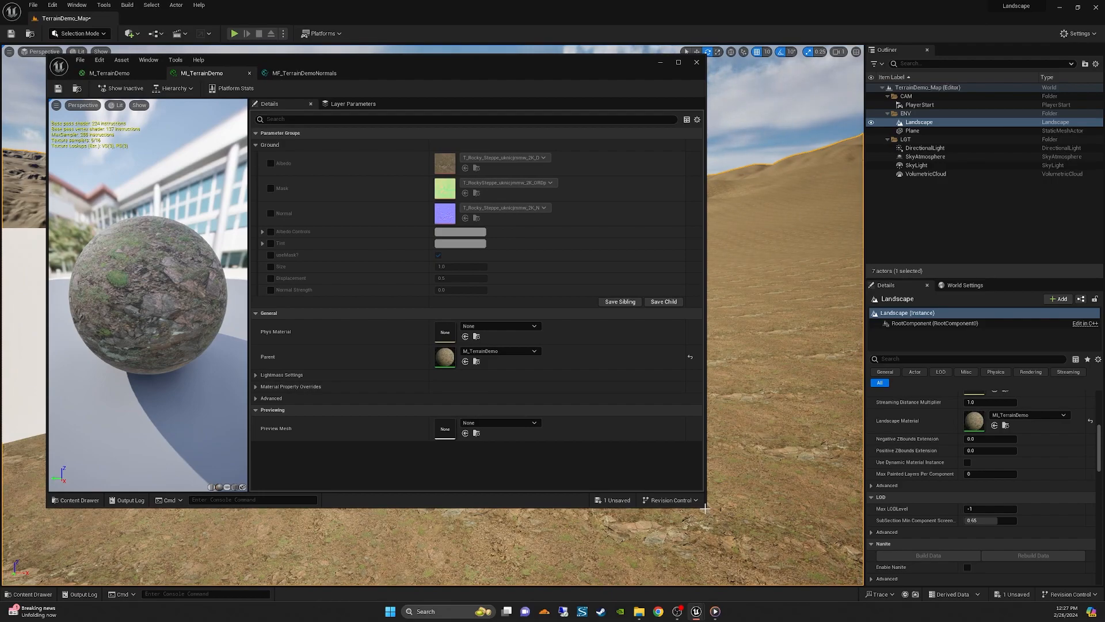
drag(705, 507, 576, 494)
drag(429, 59, 391, 70)
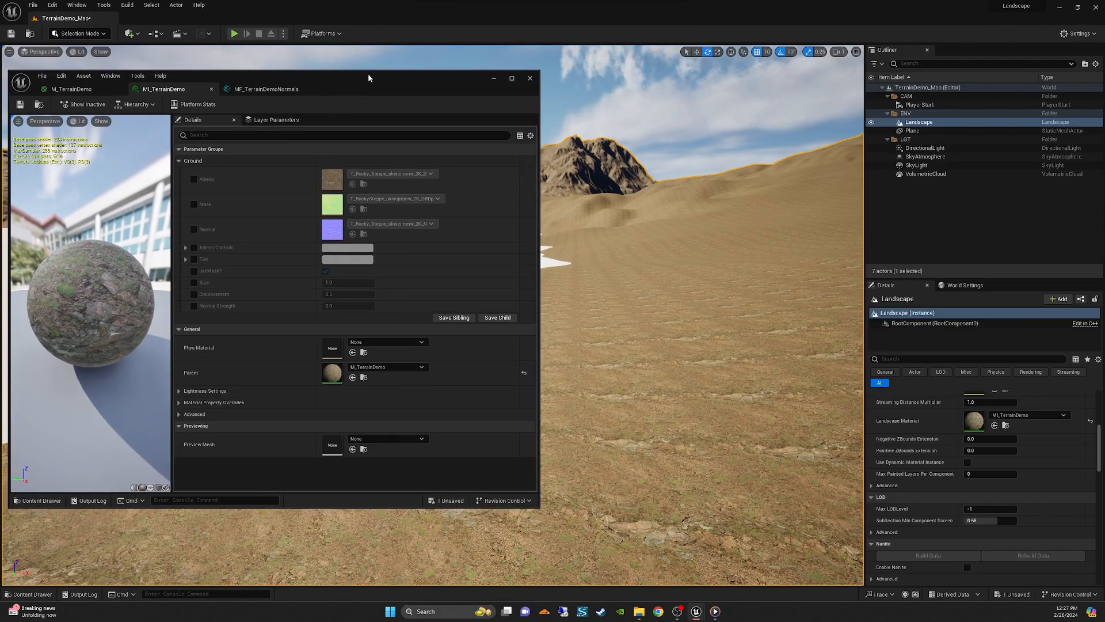
- Enable Nanite on the Landscape actor and build its Nanite data
right_drag(642, 280, 610, 285)
scroll(989, 489, down, 2)
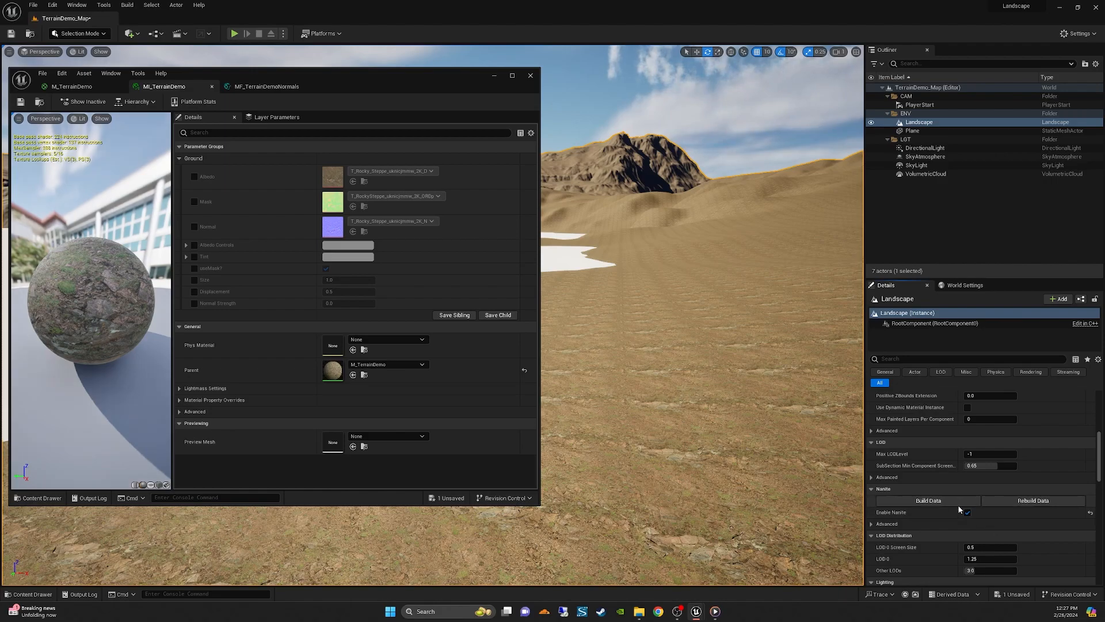
click(947, 502)
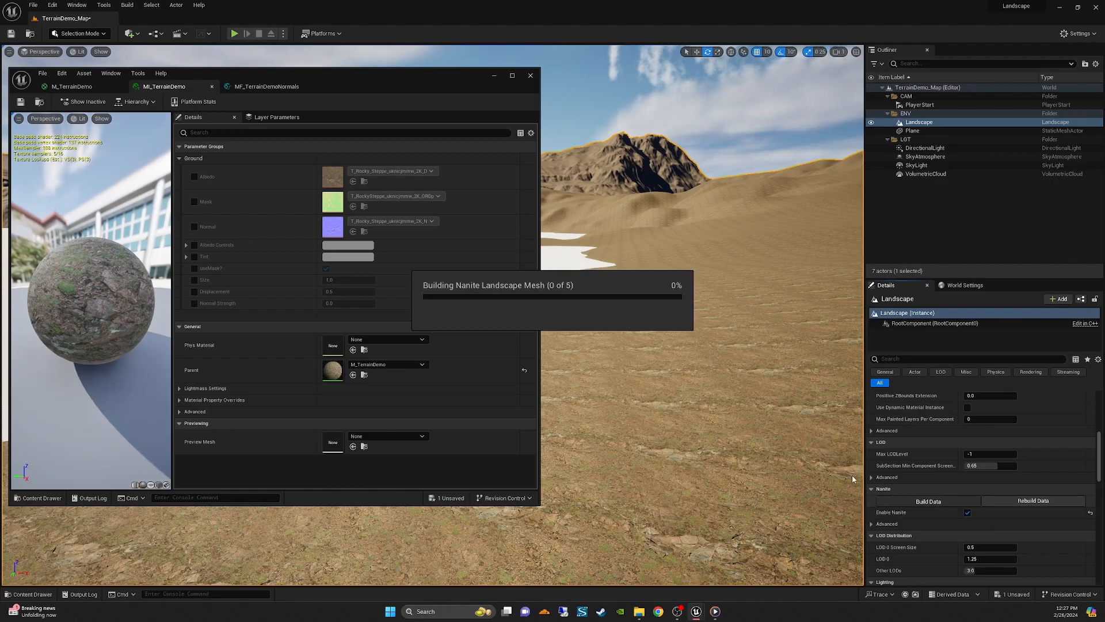
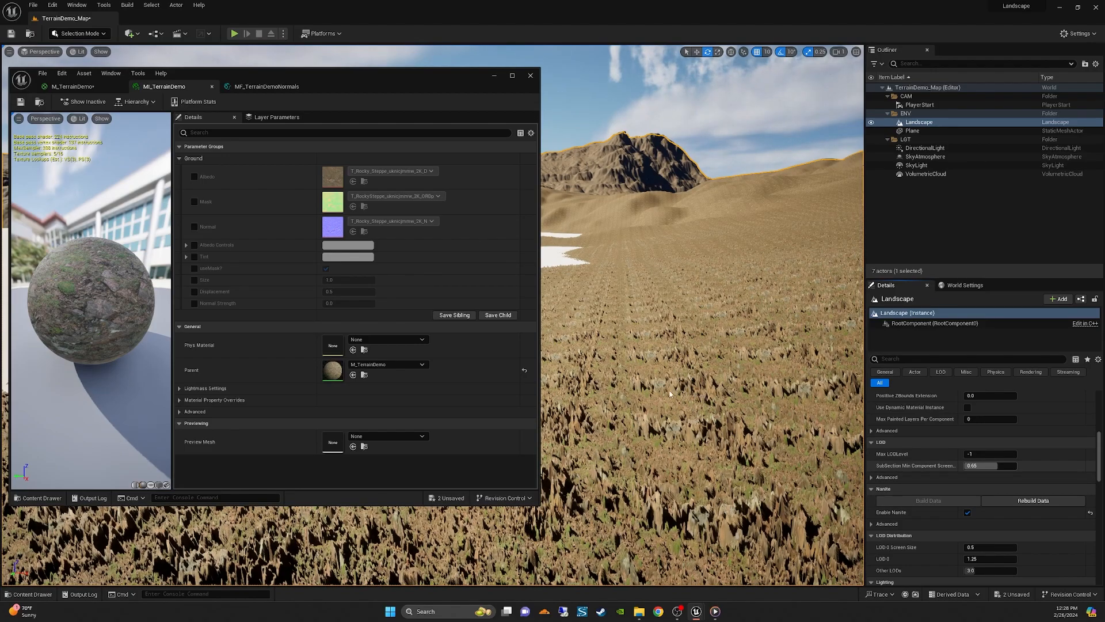
- Override the Displacement parameter in MI_TerrainDemo, try a lower value, and set it to 0.5
right_drag(704, 332, 645, 305)
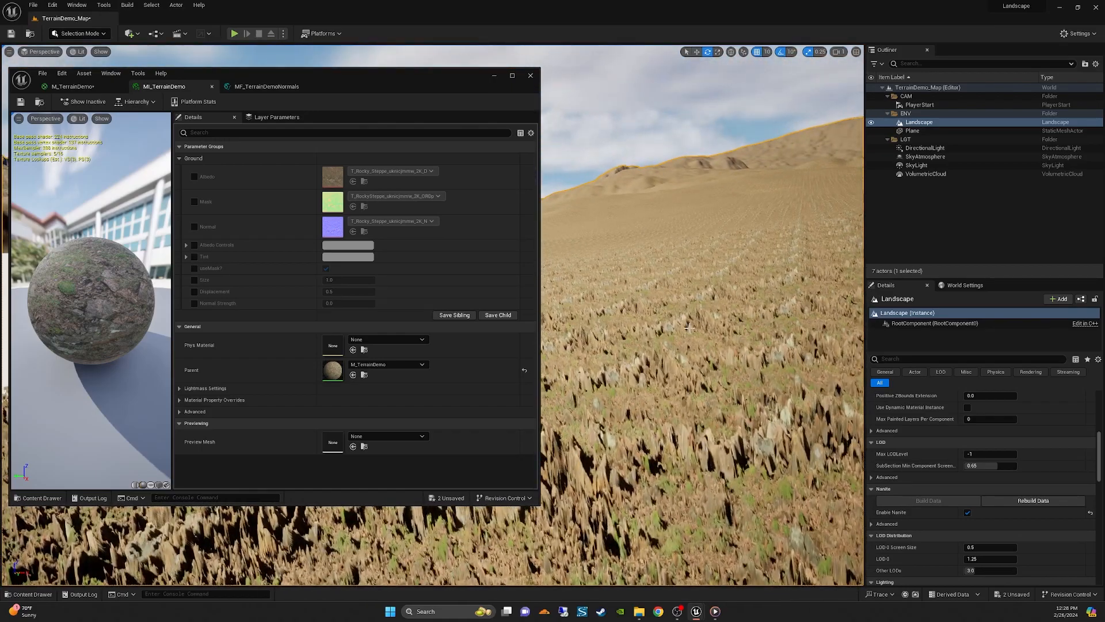
right_drag(685, 346, 616, 342)
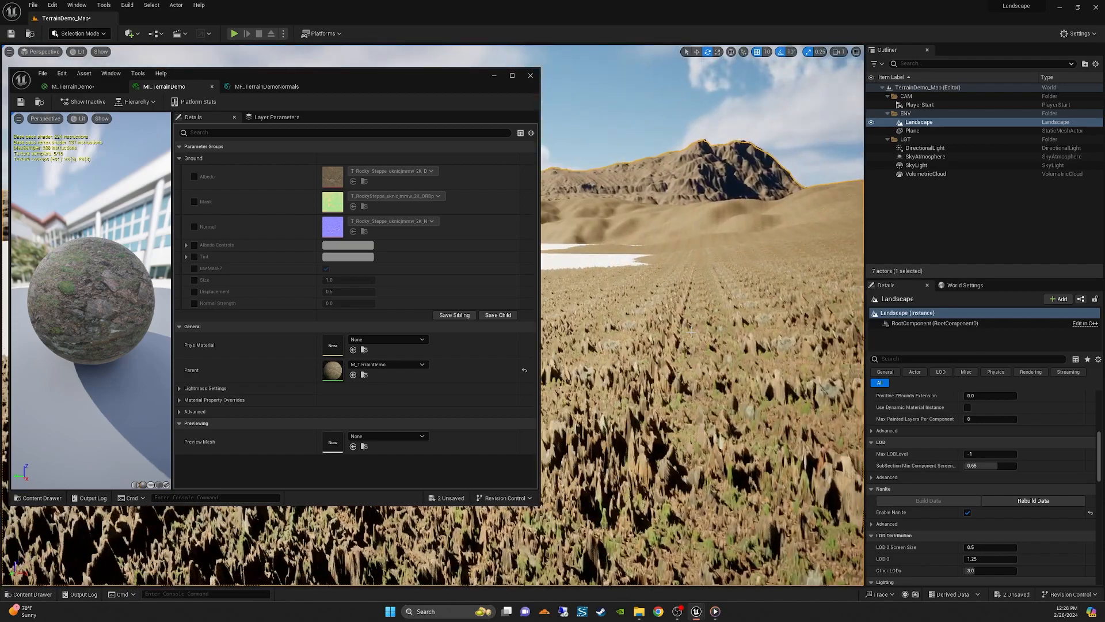
click(195, 291)
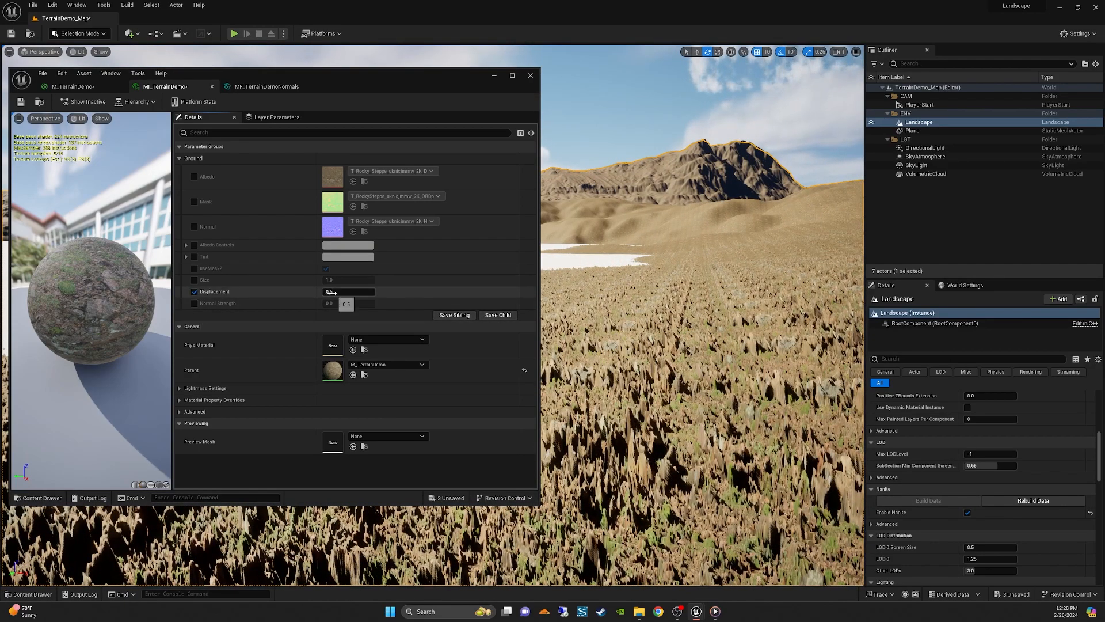
drag(346, 292, 347, 294)
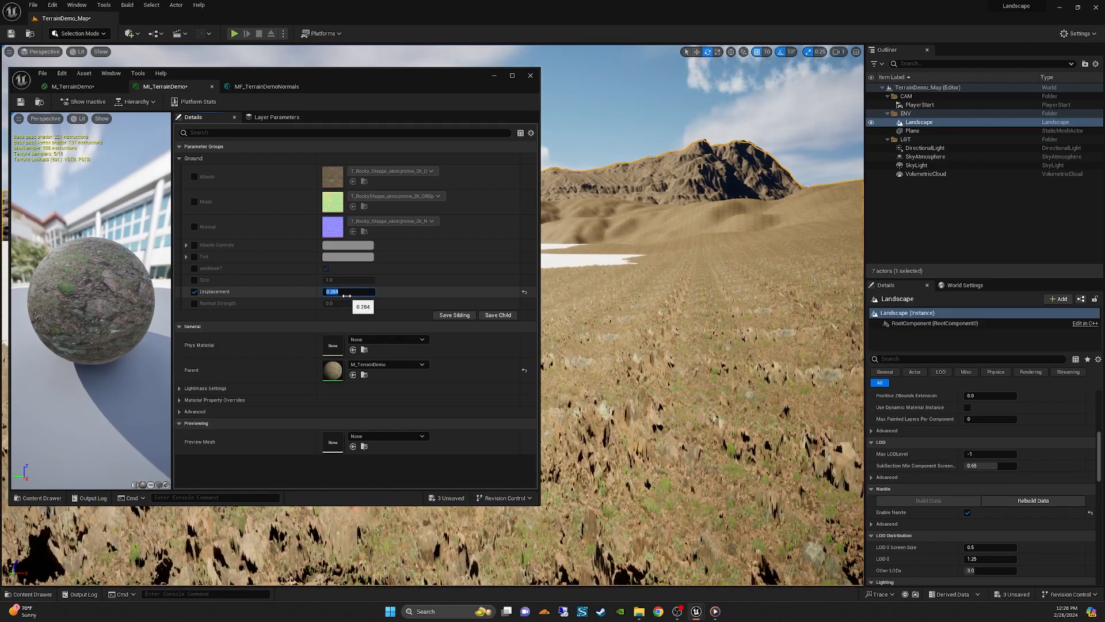
text(.5)
key(Return)
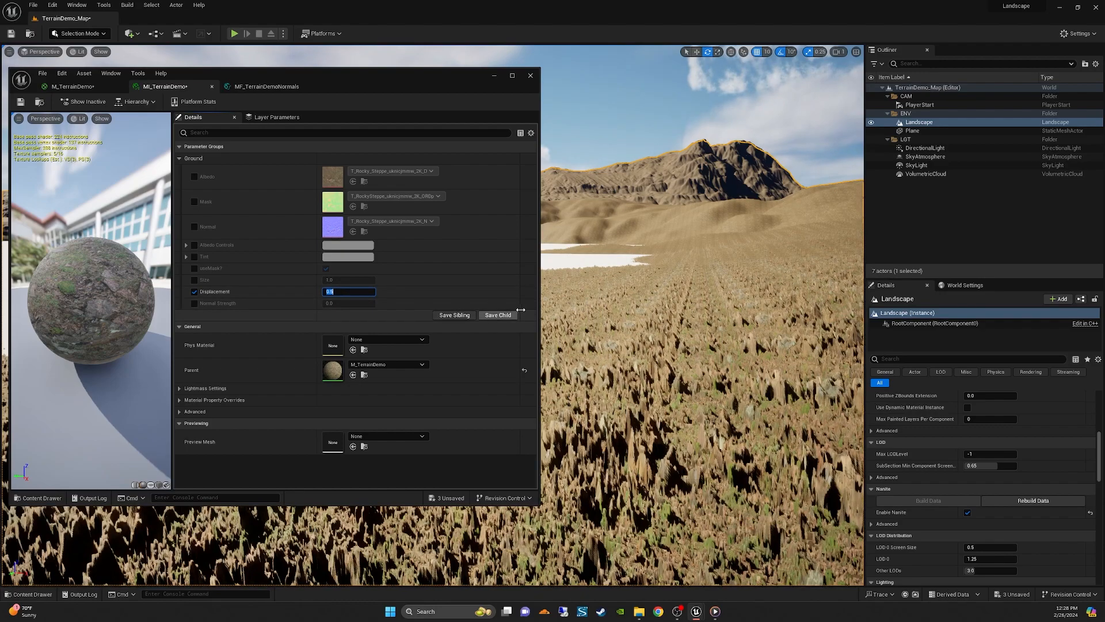
- Select the main material node in the M_TerrainDemo graph and filter its properties by "displ"
click(77, 88)
right_drag(458, 271, 299, 267)
scroll(299, 266, down, 3)
right_drag(421, 229, 331, 276)
scroll(331, 276, up, 5)
right_drag(512, 161, 300, 241)
click(299, 241)
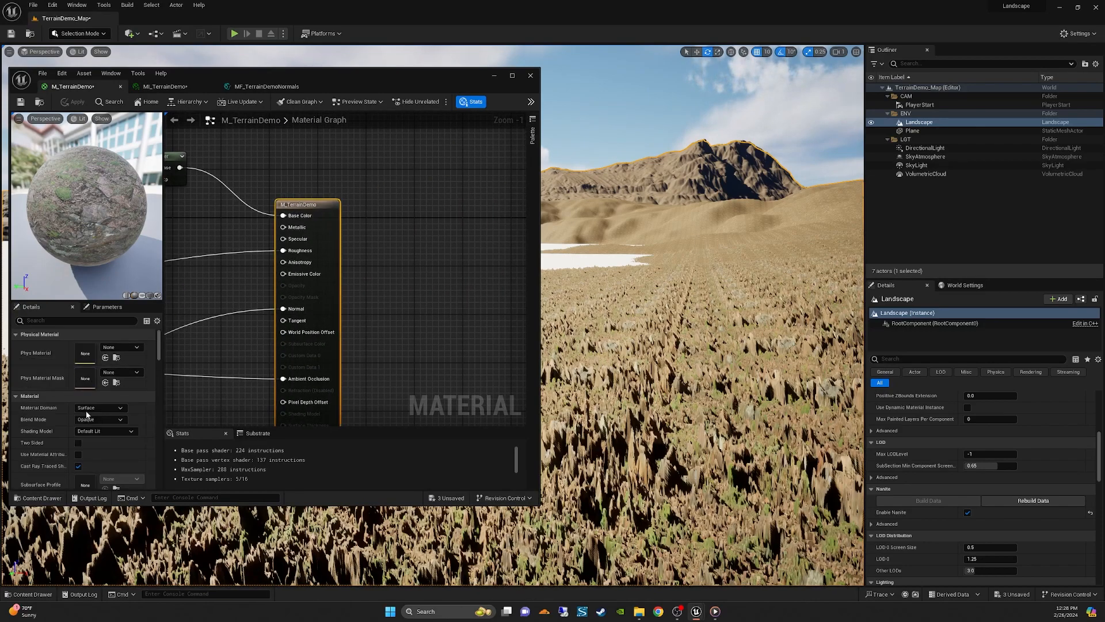
click(71, 322)
text(dis)
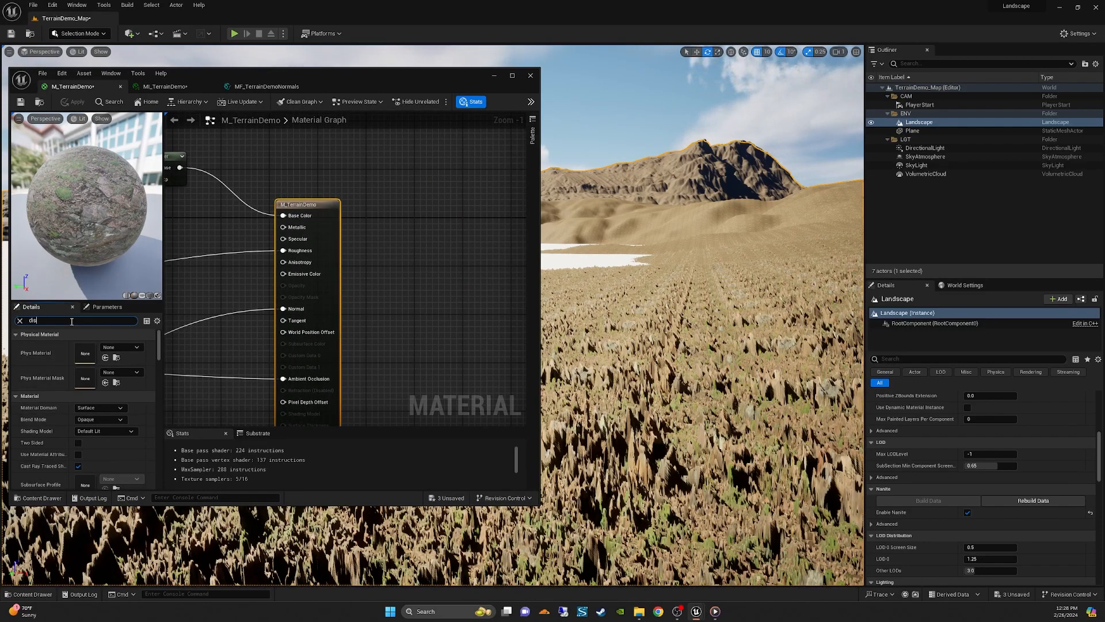
text(pl)
- Set the material's Nanite displacement Magnitude to 0.5 and apply the change
click(92, 358)
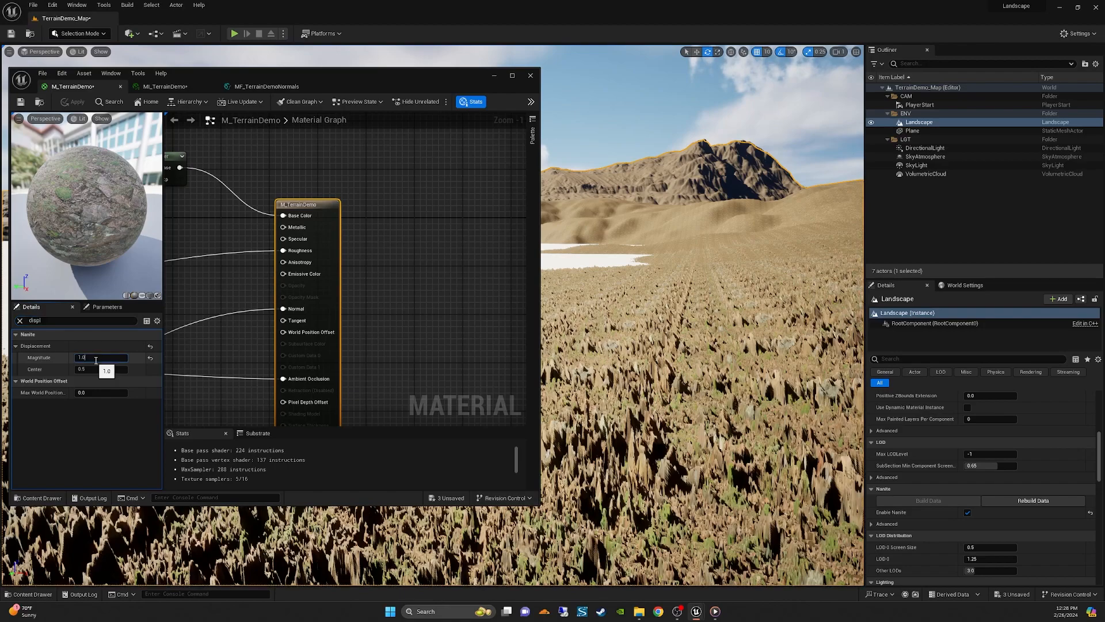
text(0.5)
key(Return)
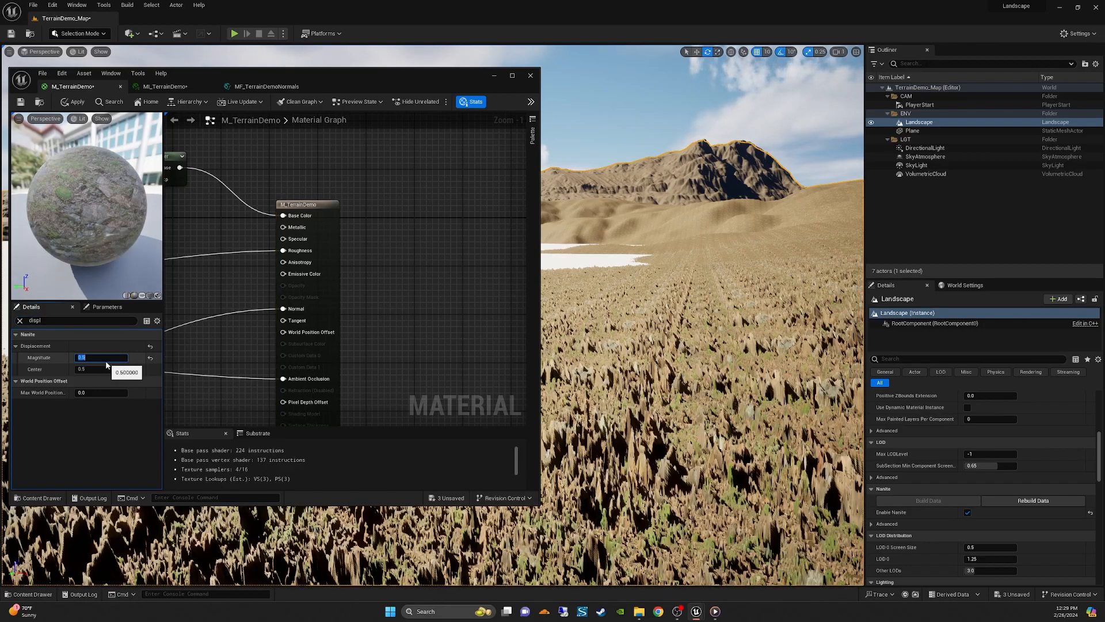
click(68, 102)
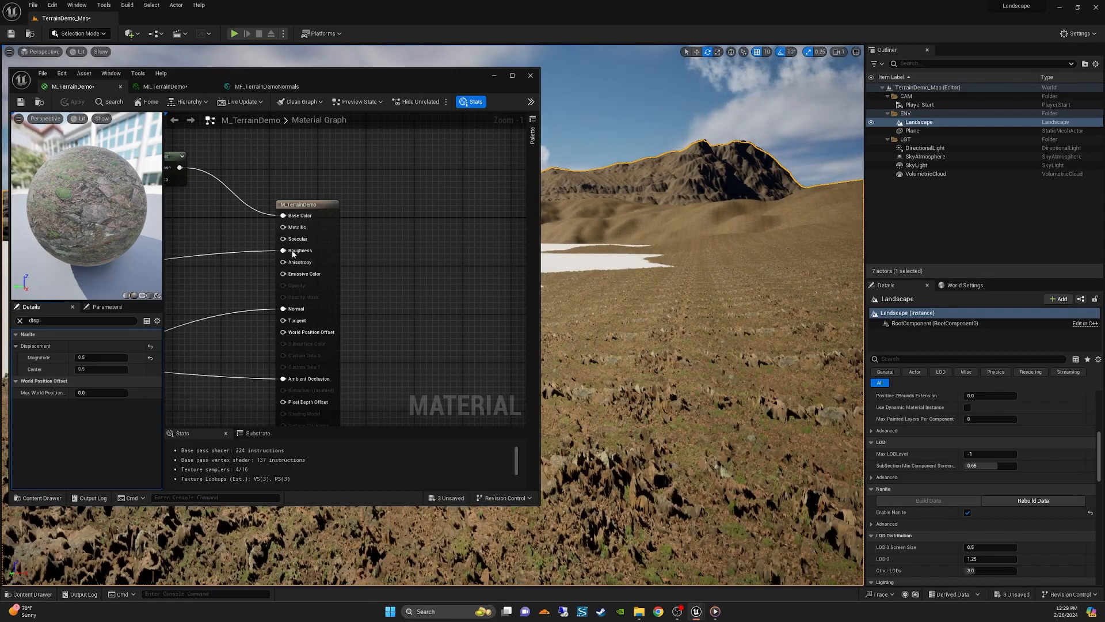
- Set the material's Nanite displacement Magnitude to 0.1, then apply and save M_TerrainDemo
click(122, 358)
text(0.1)
key(Return)
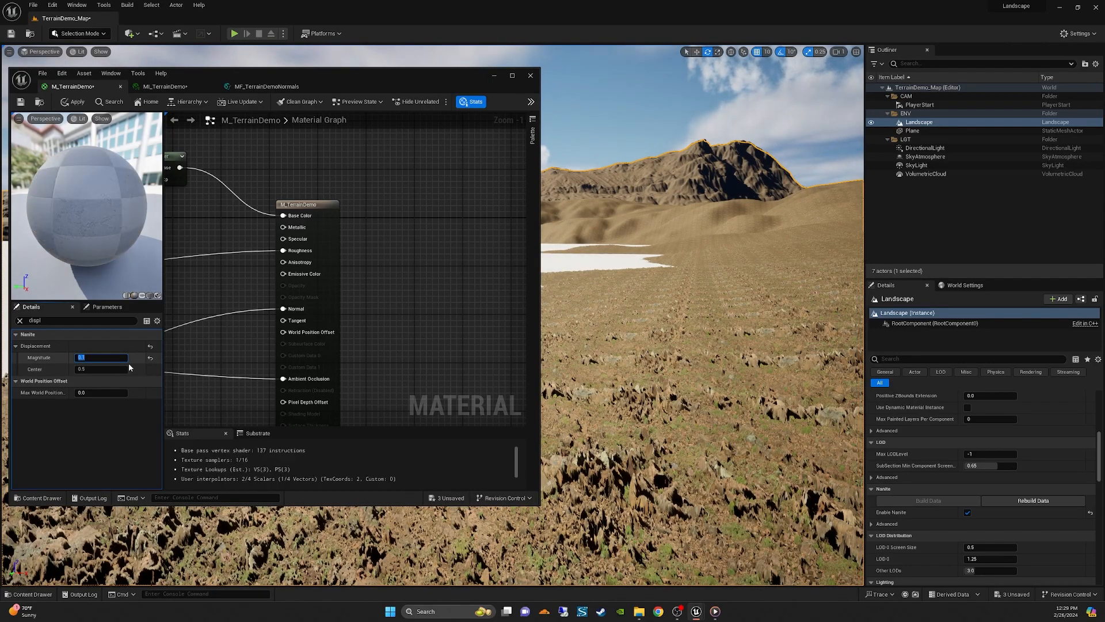
click(73, 101)
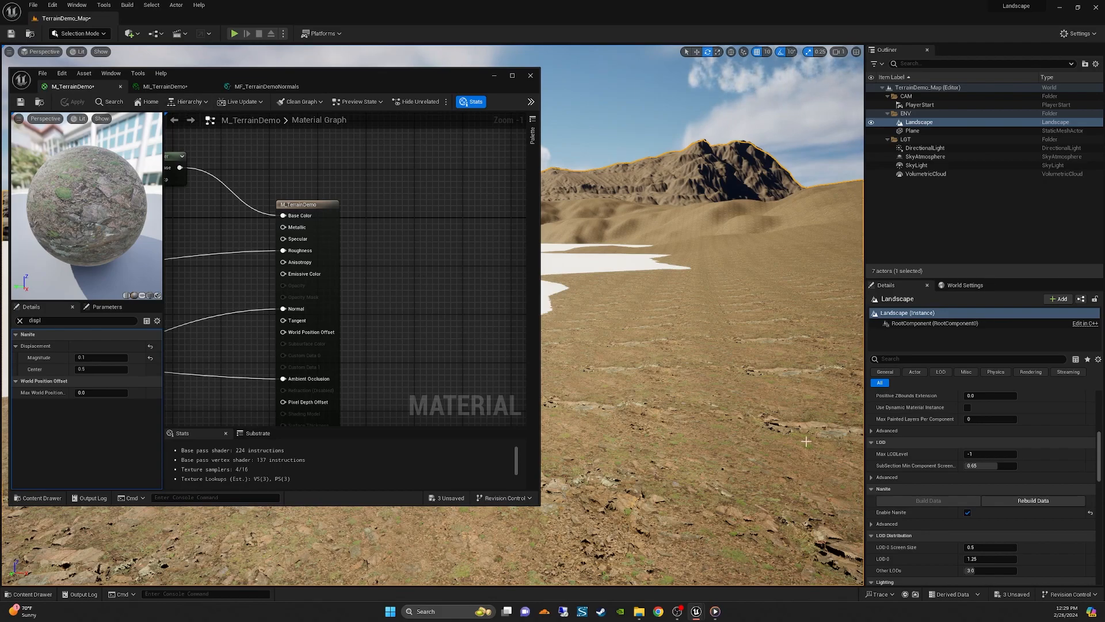
click(39, 102)
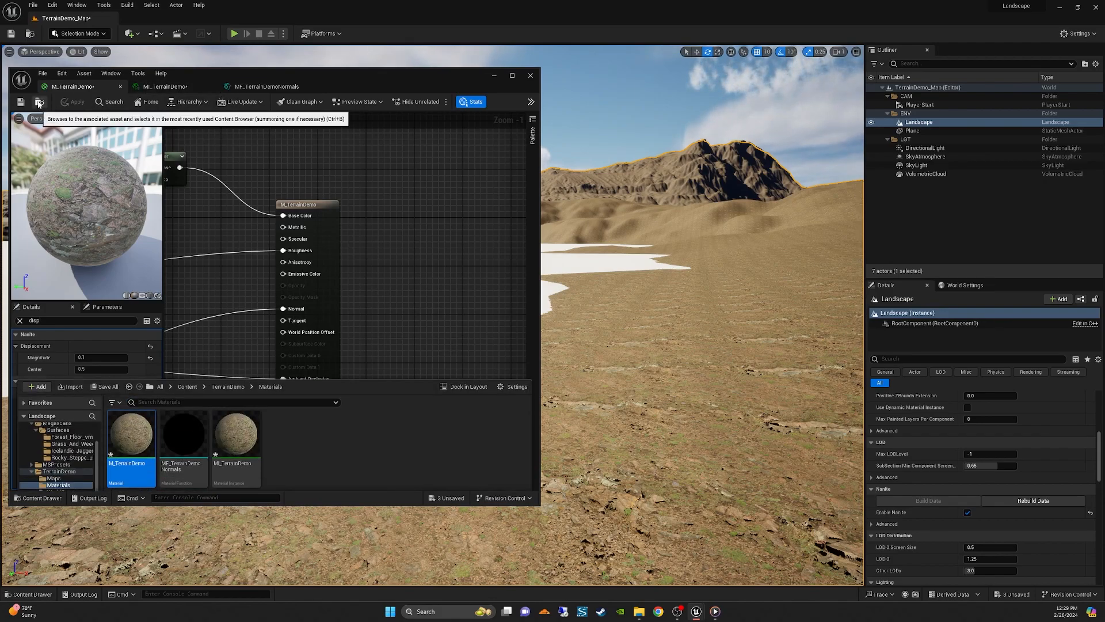
click(20, 101)
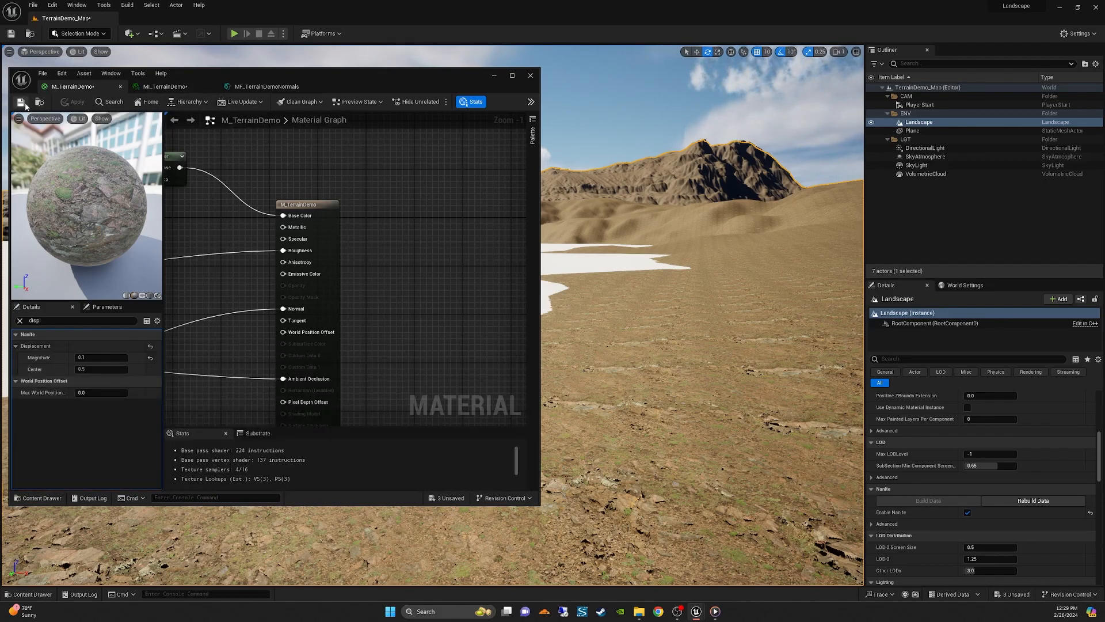
- Override Normal Strength in the MI_TerrainDemo instance, trying 0.5 and then setting it to 1
click(181, 88)
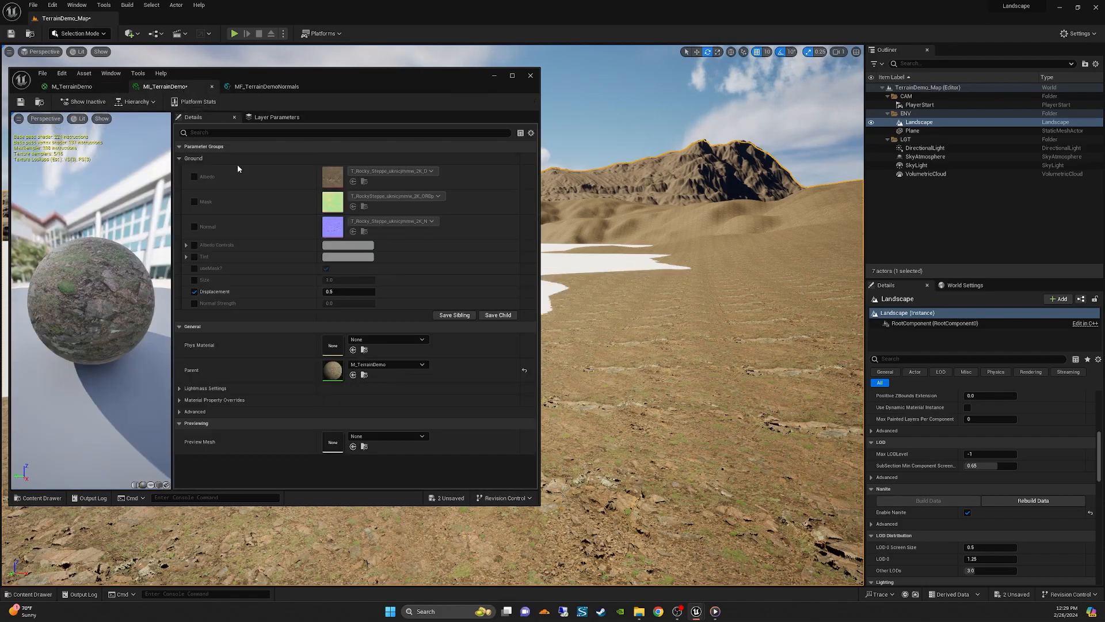
right_drag(645, 345, 788, 305)
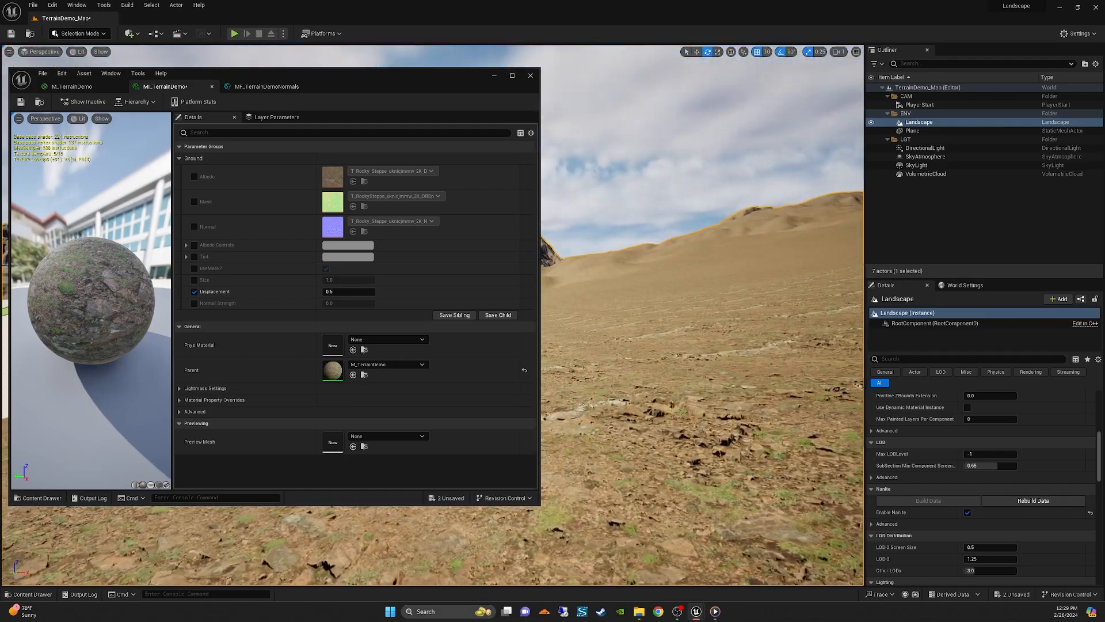
click(194, 303)
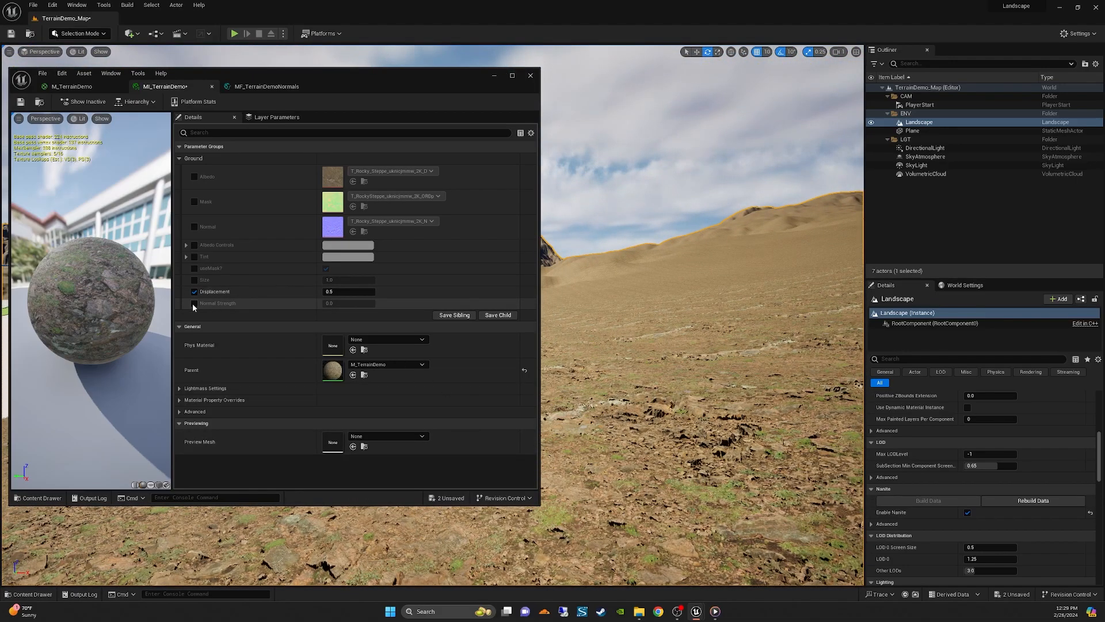
click(343, 303)
text(.5)
key(Return)
text(1)
key(Return)
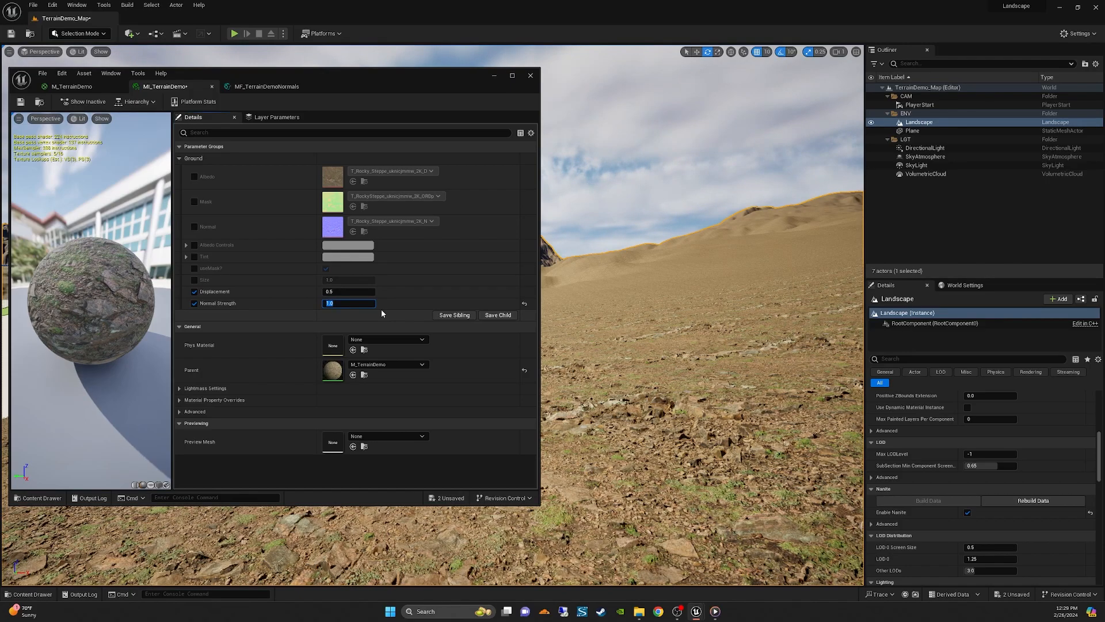
- Raise MI_TerrainDemo's Normal Strength to about 3 and set its Displacement to 0.3
right_drag(746, 308, 628, 325)
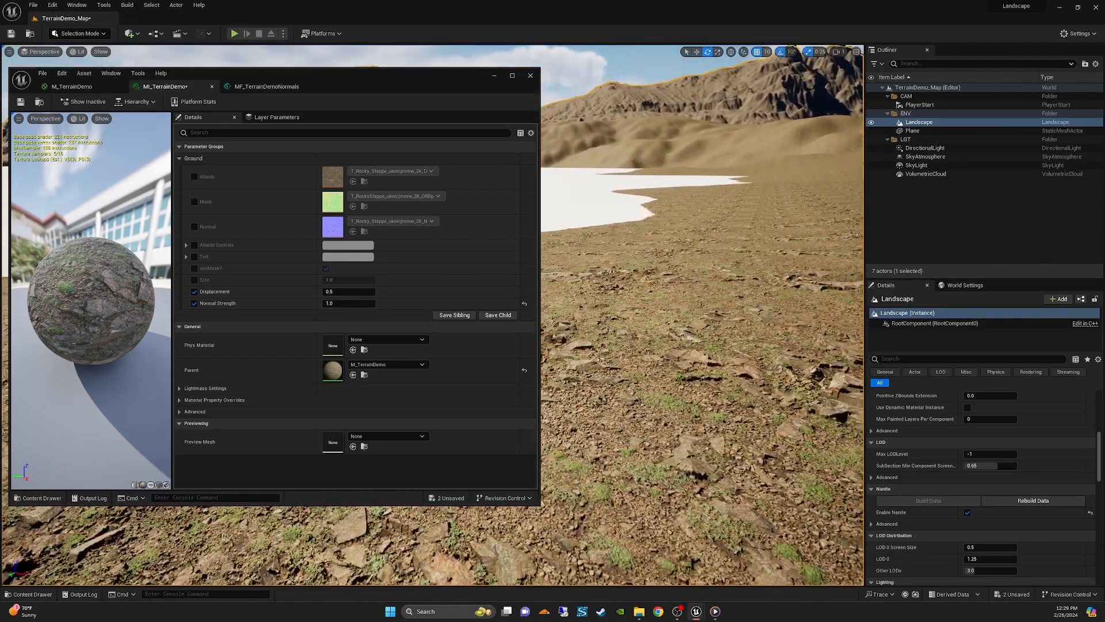
drag(337, 303, 343, 303)
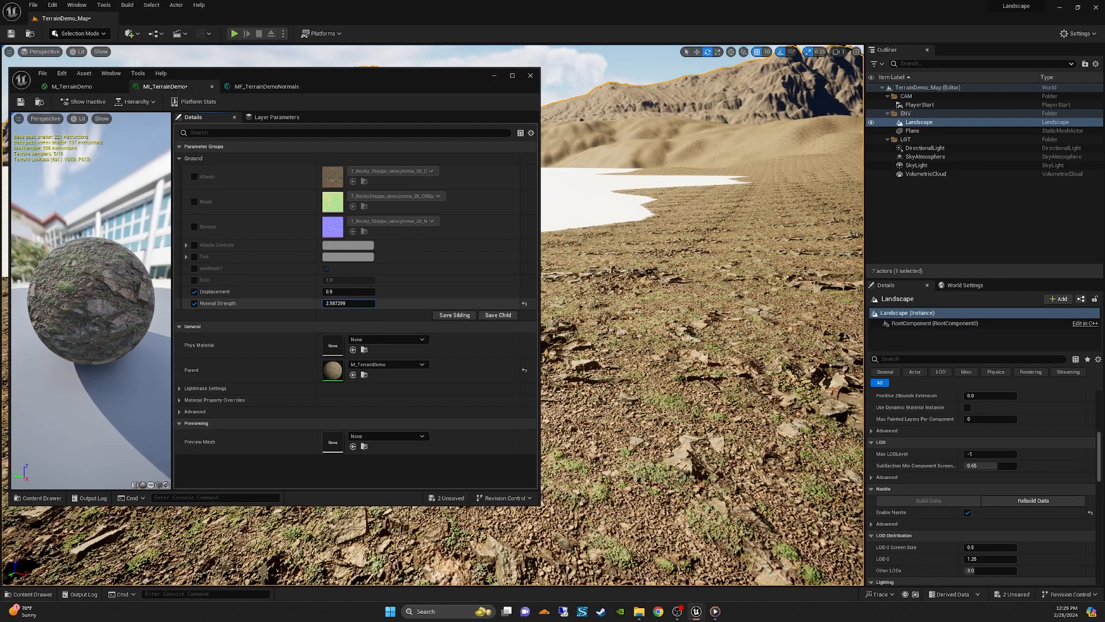
drag(336, 303, 340, 292)
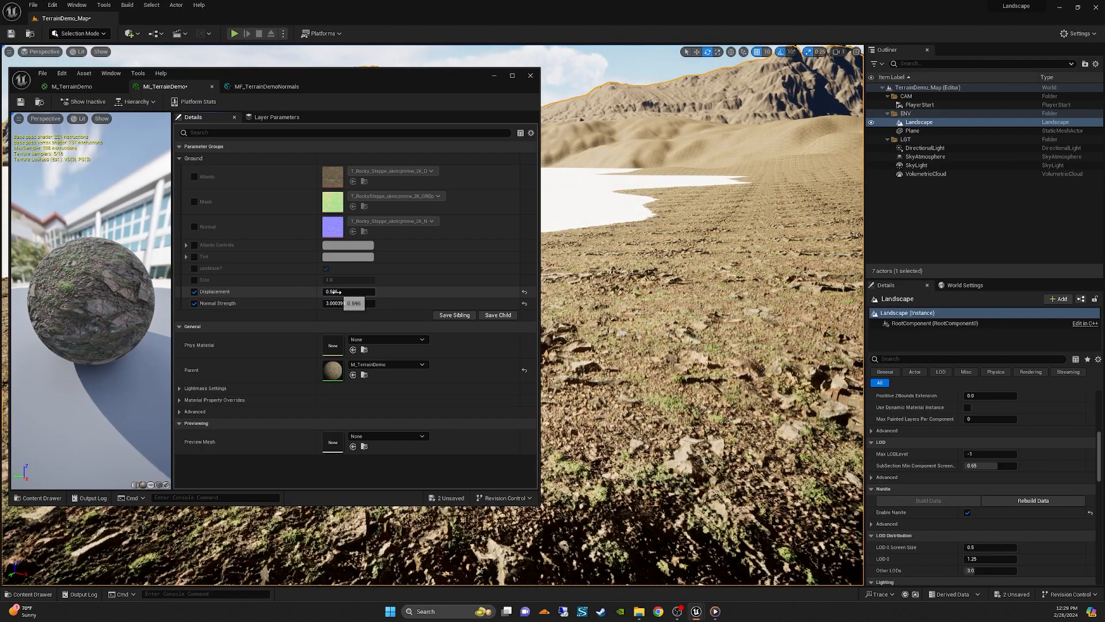
text(0.3)
key(Return)
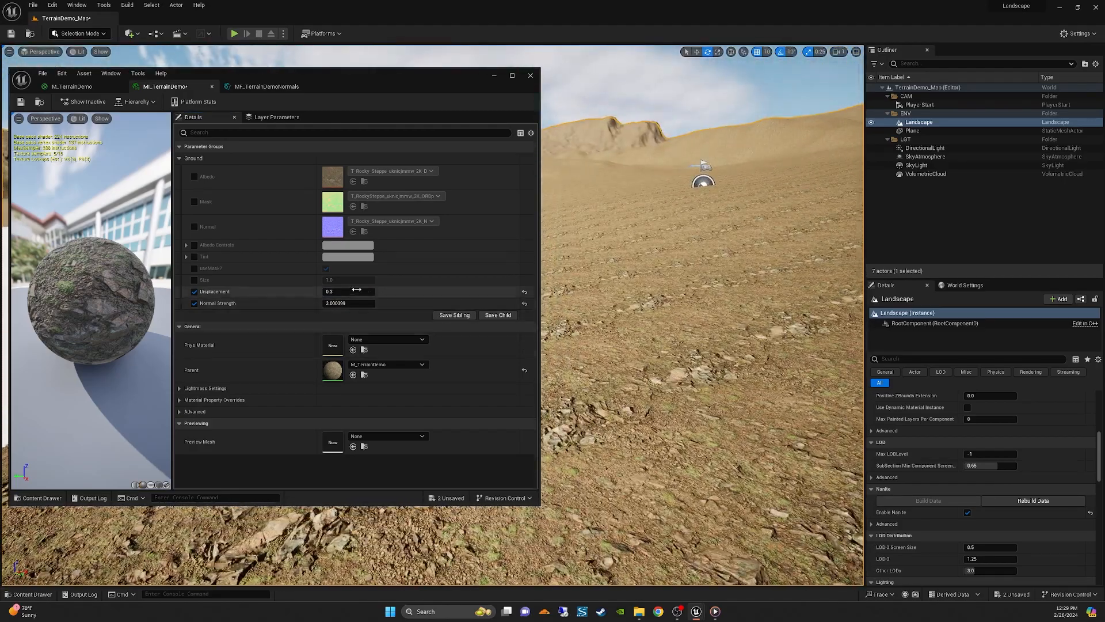
- Override the Size parameter in MI_TerrainDemo, reduce it to about 0.79, and check the texture scale on the landscape
click(195, 280)
drag(345, 280, 335, 281)
right_drag(680, 317, 720, 315)
key(w)
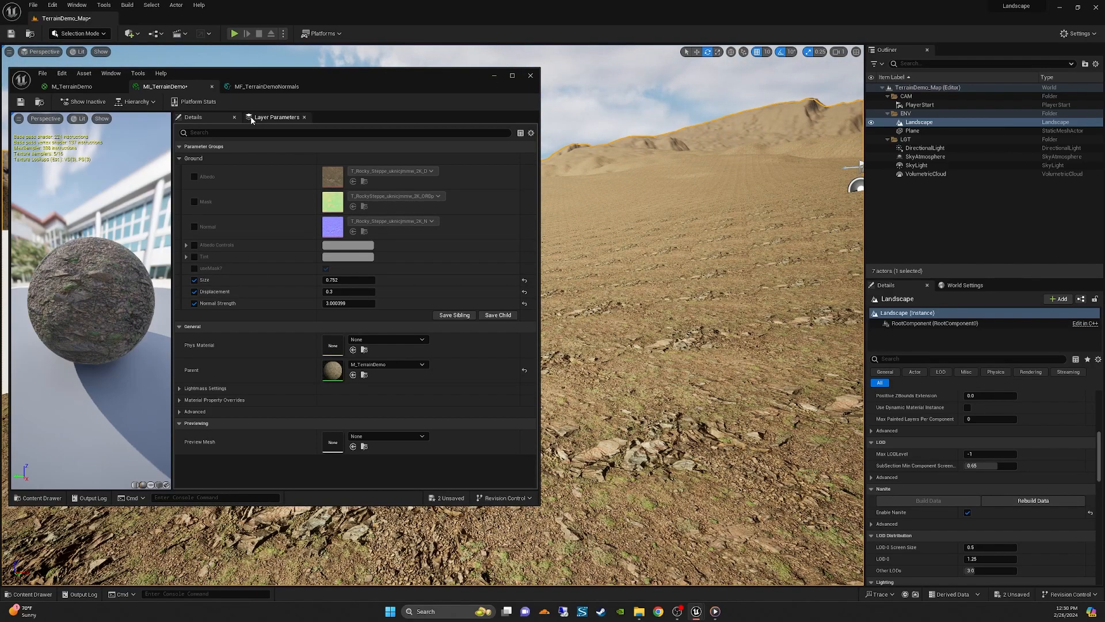
- Review the M_TerrainDemo graph, switch to MF_TerrainDemoNormals, select the Strength input node, and shift it slightly down and right
click(71, 87)
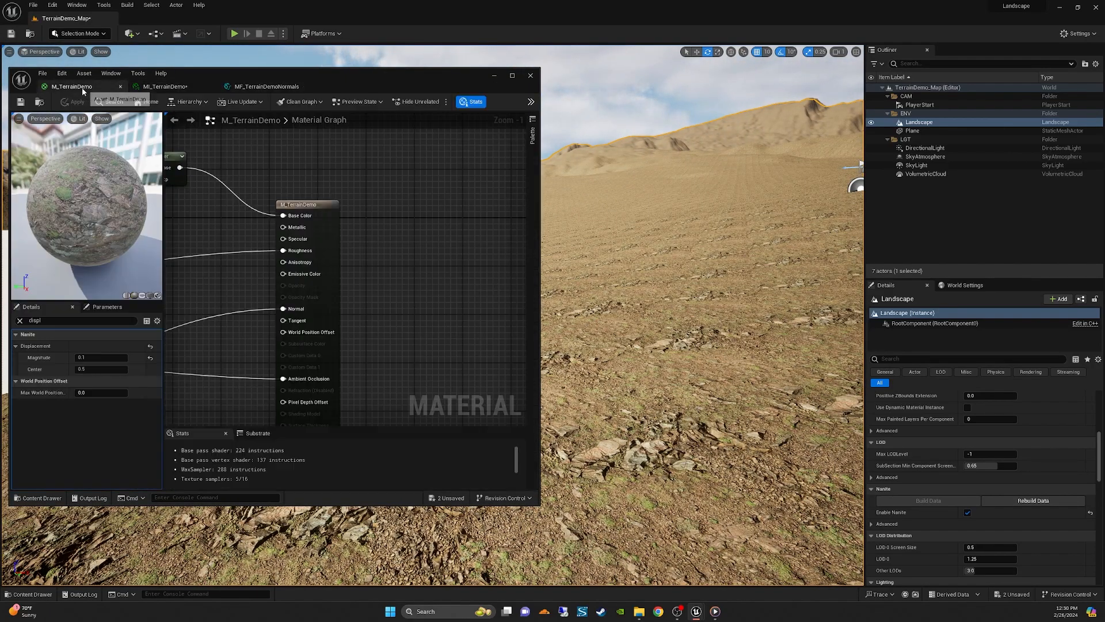
scroll(353, 296, up, 3)
right_drag(256, 295, 444, 318)
scroll(441, 320, up, 2)
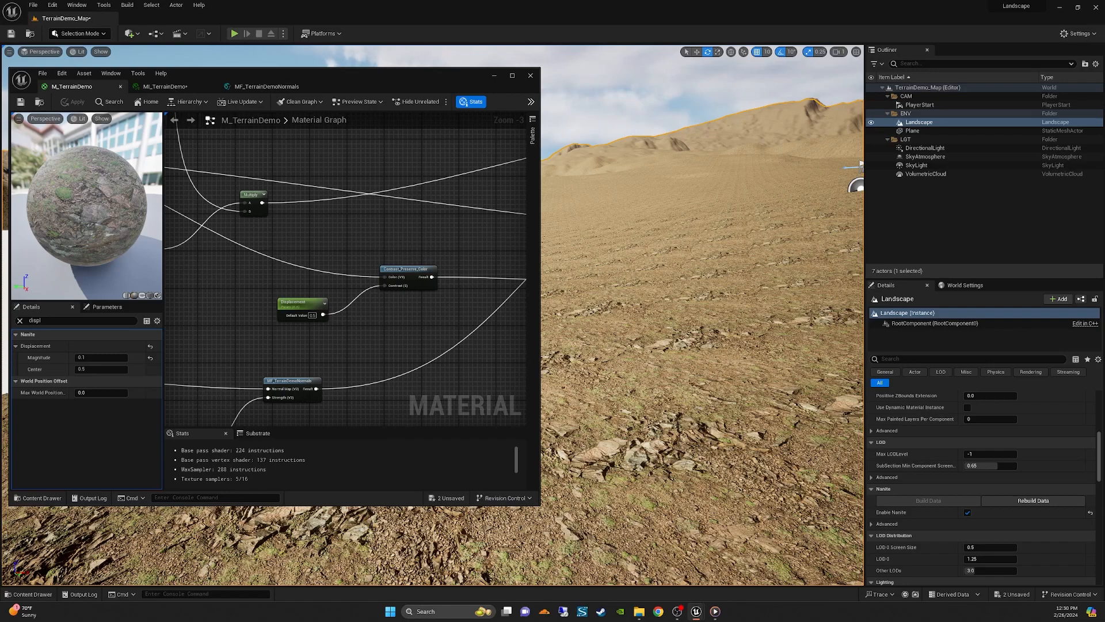
click(256, 87)
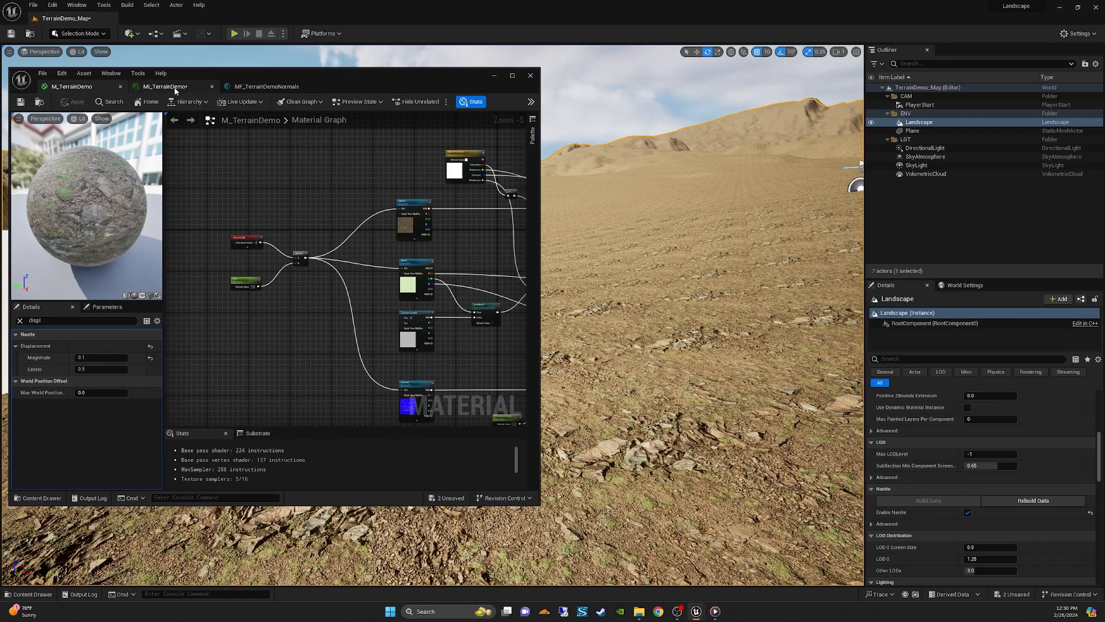
scroll(319, 333, up, 2)
click(328, 290)
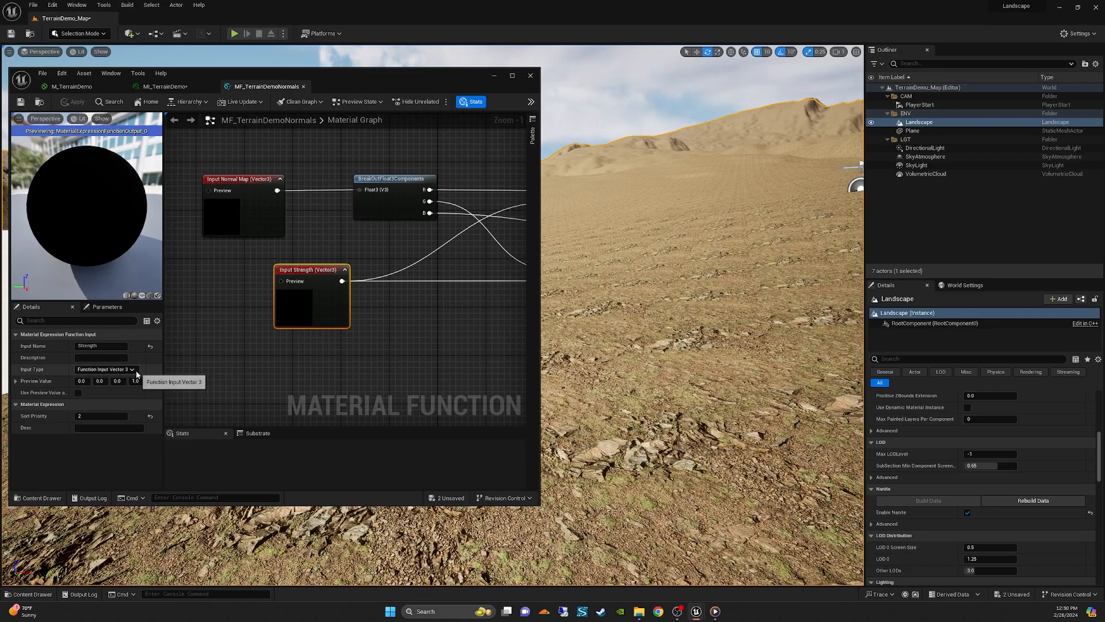
drag(308, 270, 315, 275)
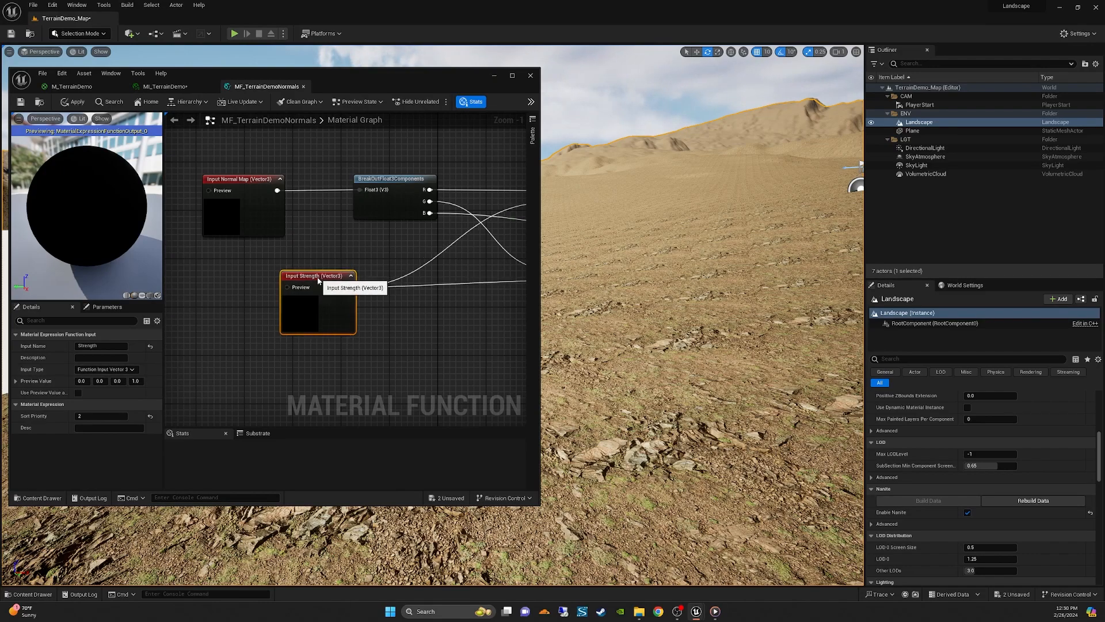
- Change the Strength input's type to Function Input Scalar, then apply and save MF_TerrainDemoNormals
click(132, 370)
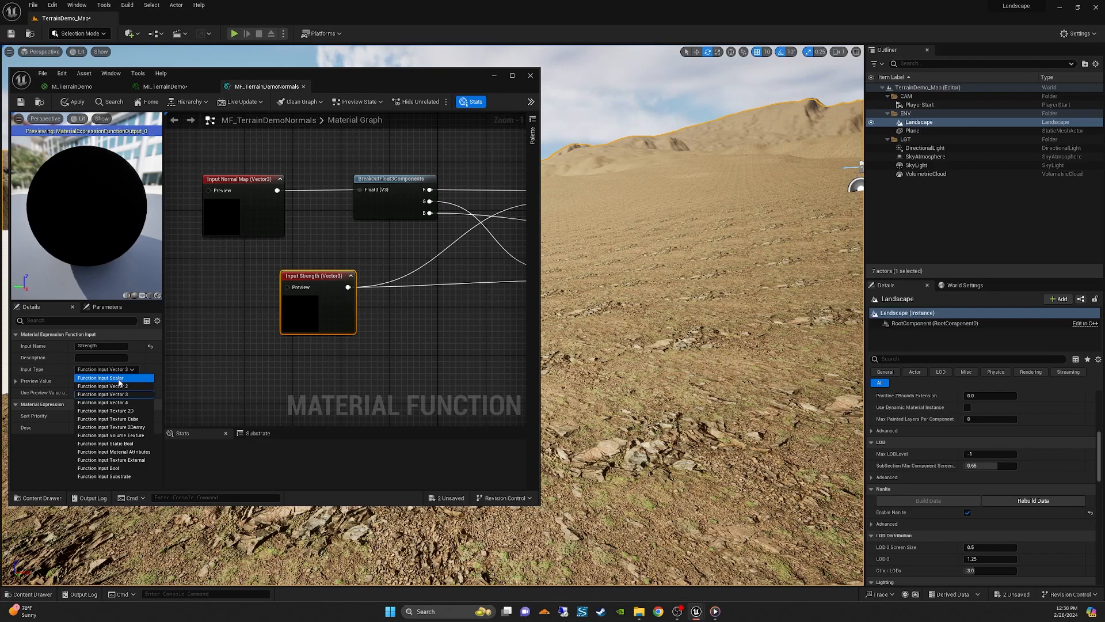
click(119, 378)
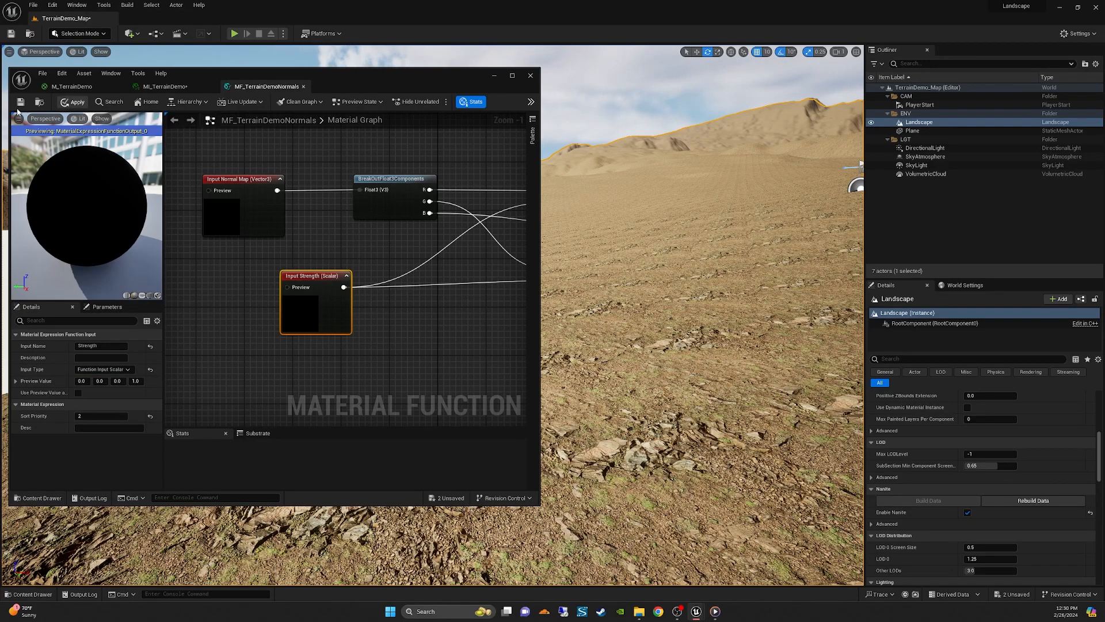
click(70, 107)
click(21, 102)
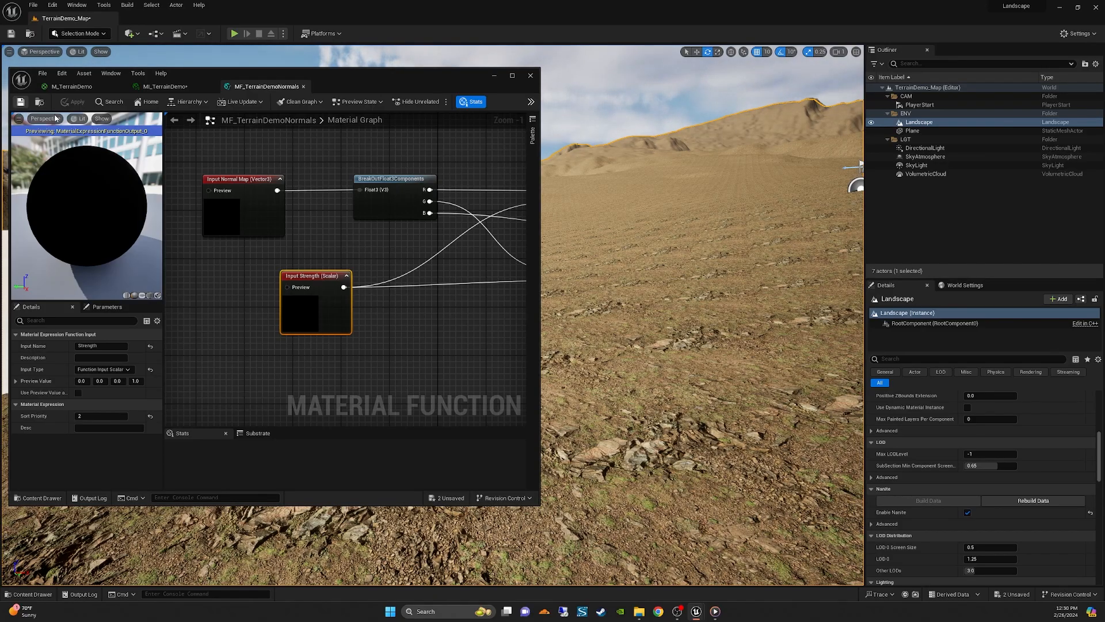
- Fly across the landscape at low height and examine the rocky ground surface up close
mouse_move(682, 314)
right_down()
mouse_move(578, 305)
mouse_move(691, 325)
right_up()
key(w)
right_drag(721, 467, 679, 462)
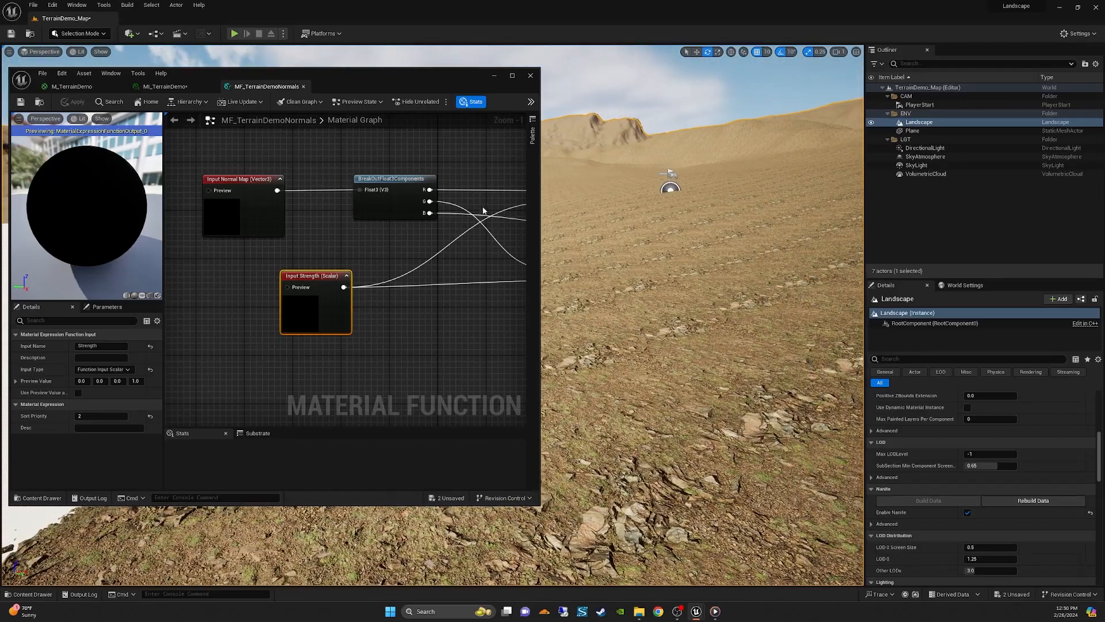
mouse_move(610, 304)
right_down()
mouse_move(610, 294)
mouse_move(610, 304)
right_up()
key(w)
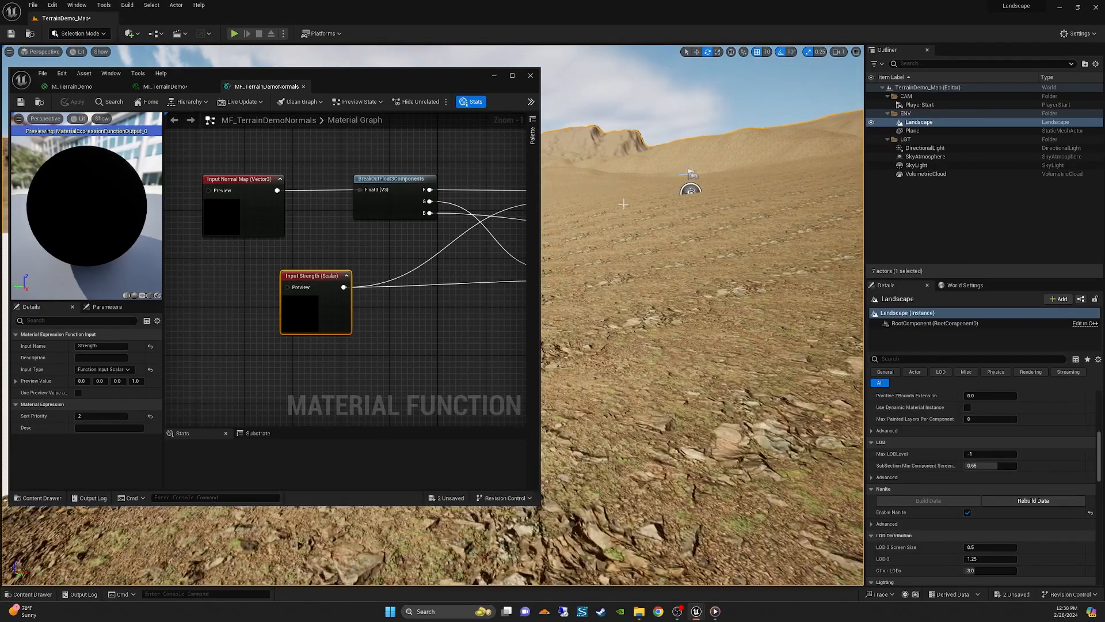
- Return from the normals function to the MI_TerrainDemo instance, save it, and move its editor window off the level view
click(70, 86)
click(267, 86)
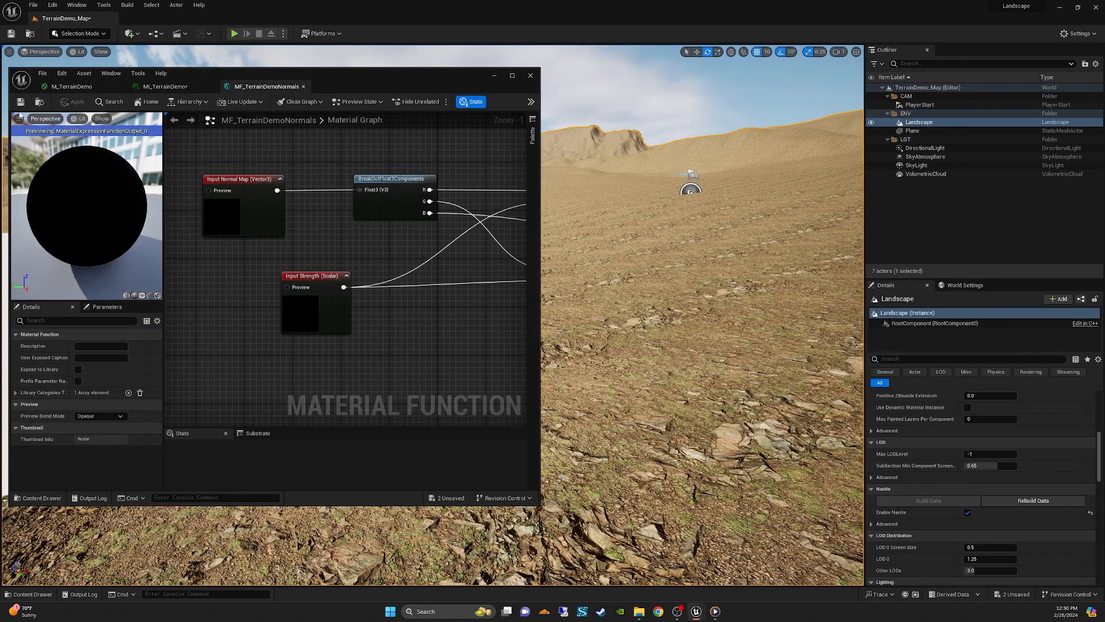
click(69, 86)
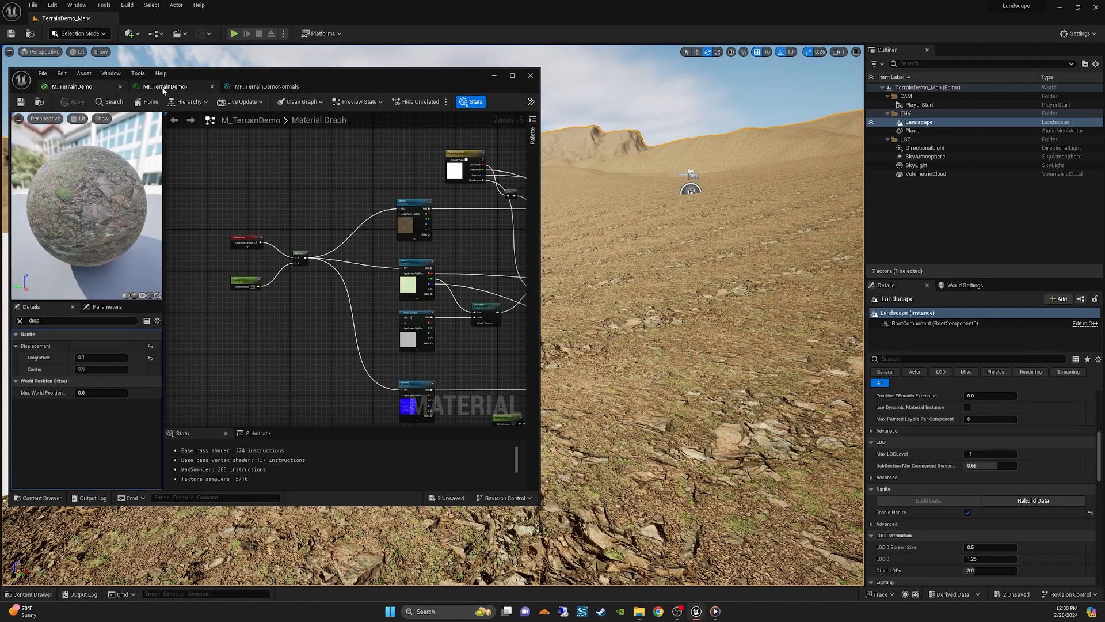
click(163, 91)
drag(409, 79, 852, 109)
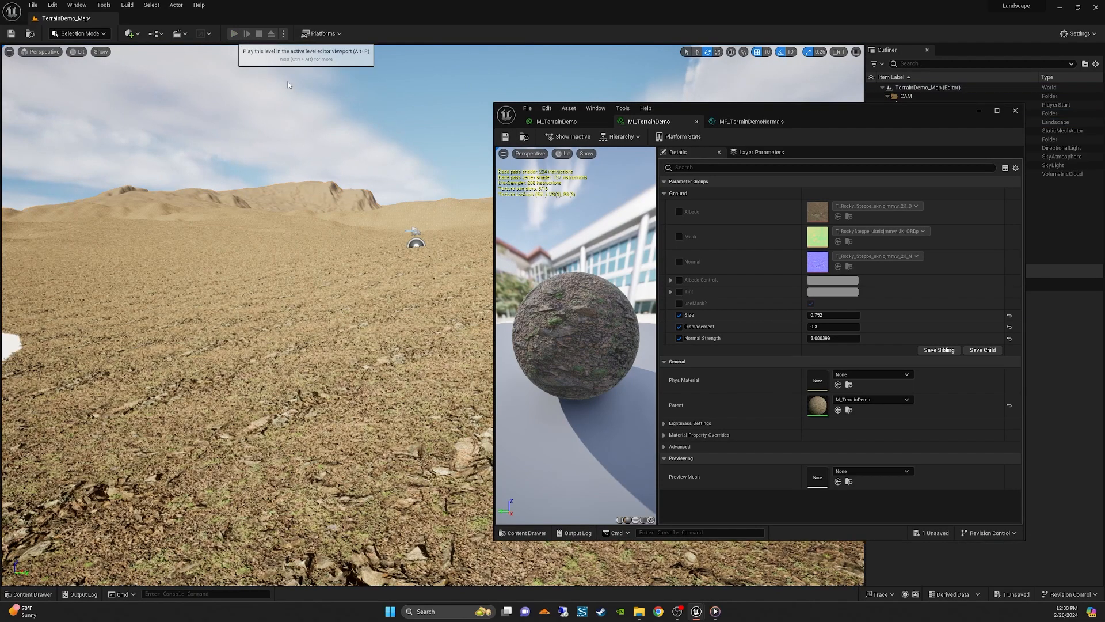
- Play-test the level, run the character across the terrain to examine the ground material, and end the session
click(234, 33)
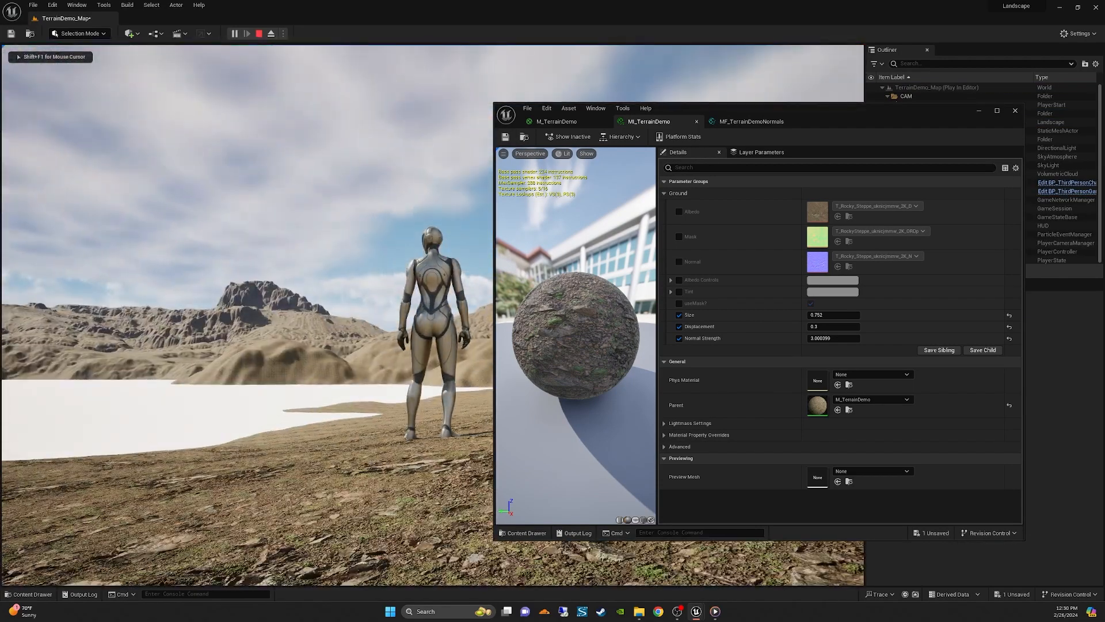
key(w)
key(w)
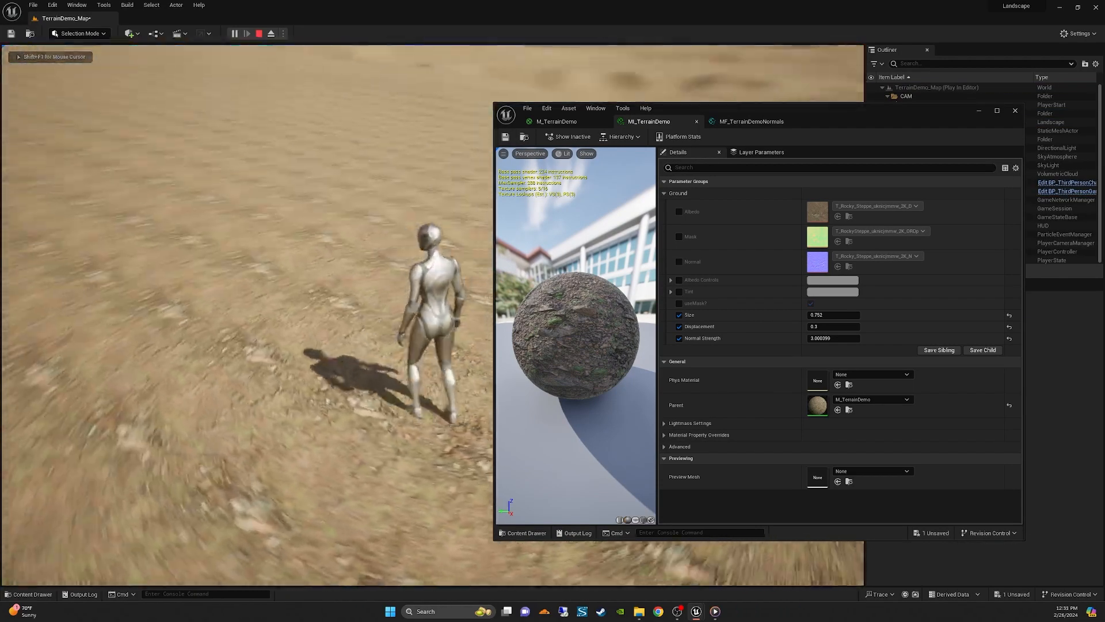
key(w)
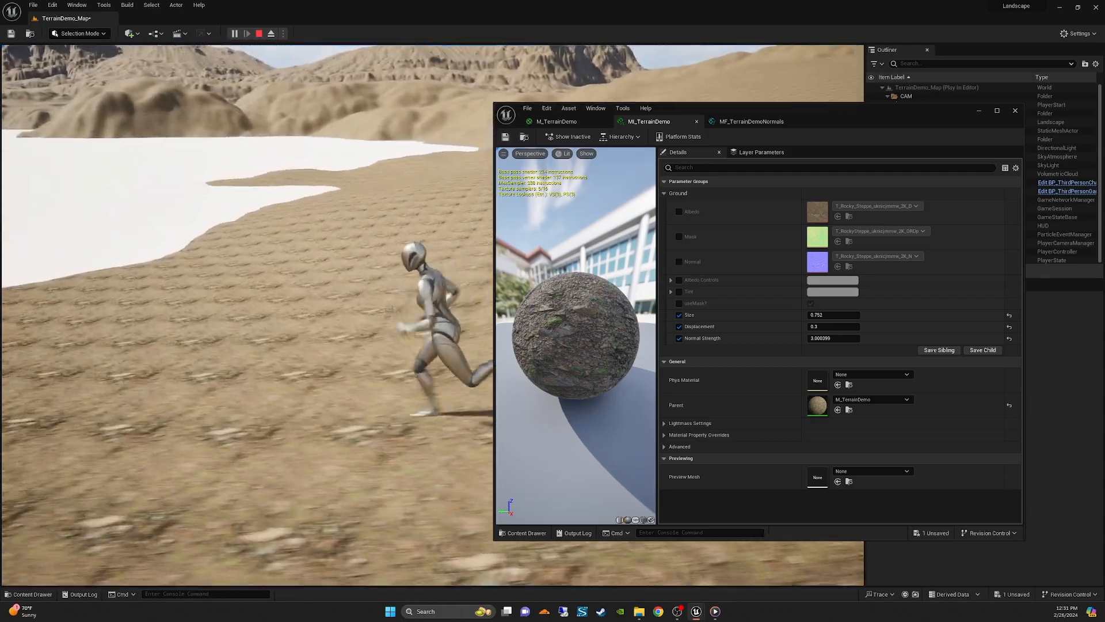
key(w)
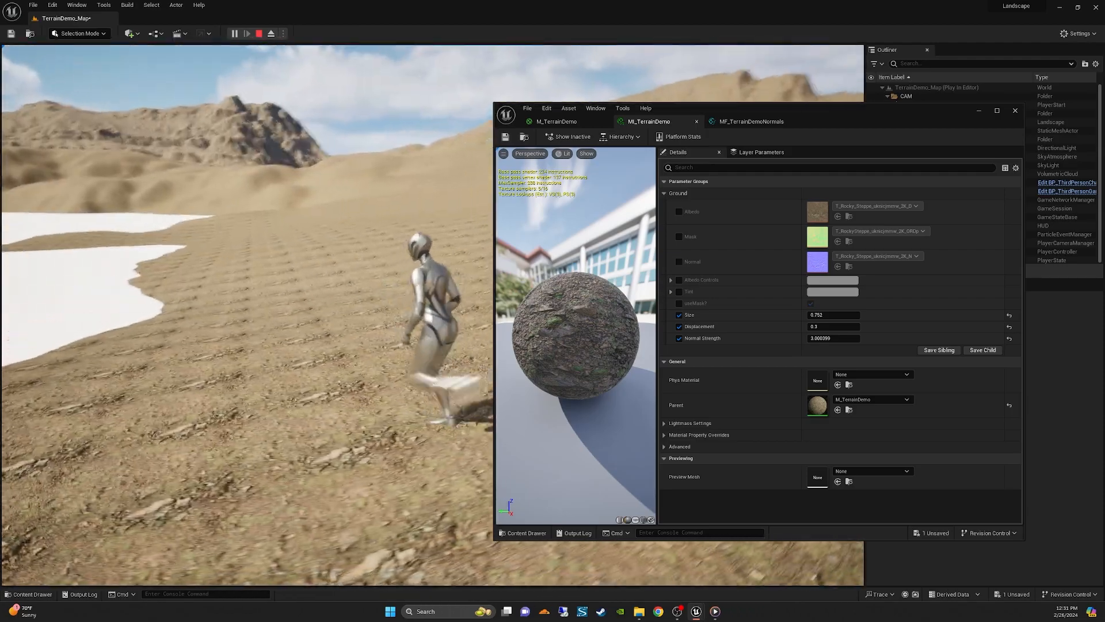
key(w)
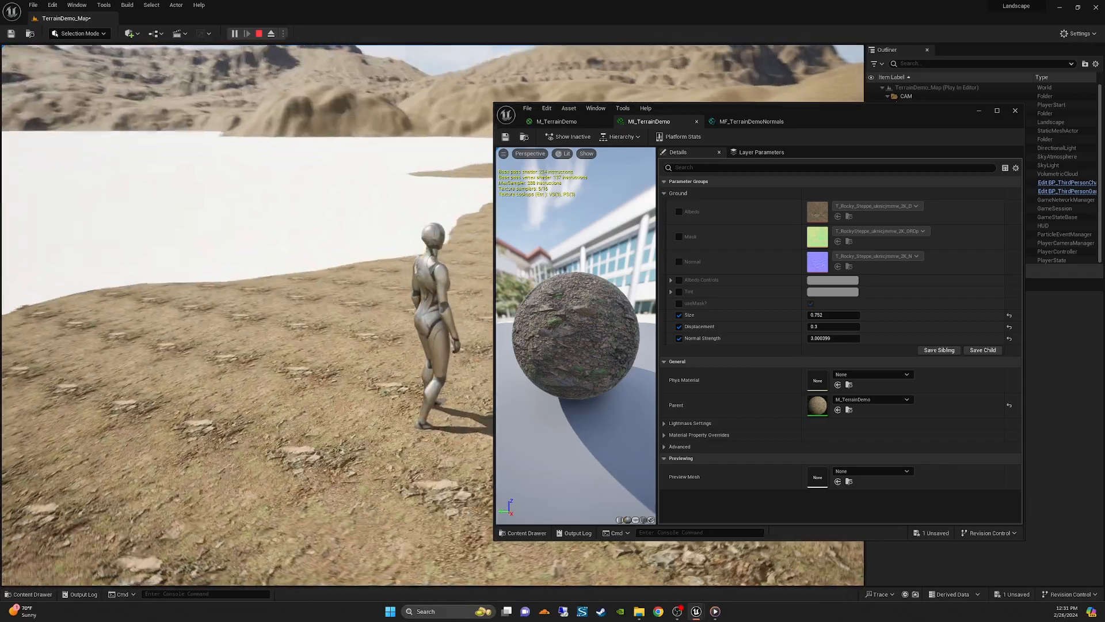
key(Escape)
- Reposition the MI_TerrainDemo window and examine the texture repetition across the landscape from higher up
drag(858, 121, 436, 77)
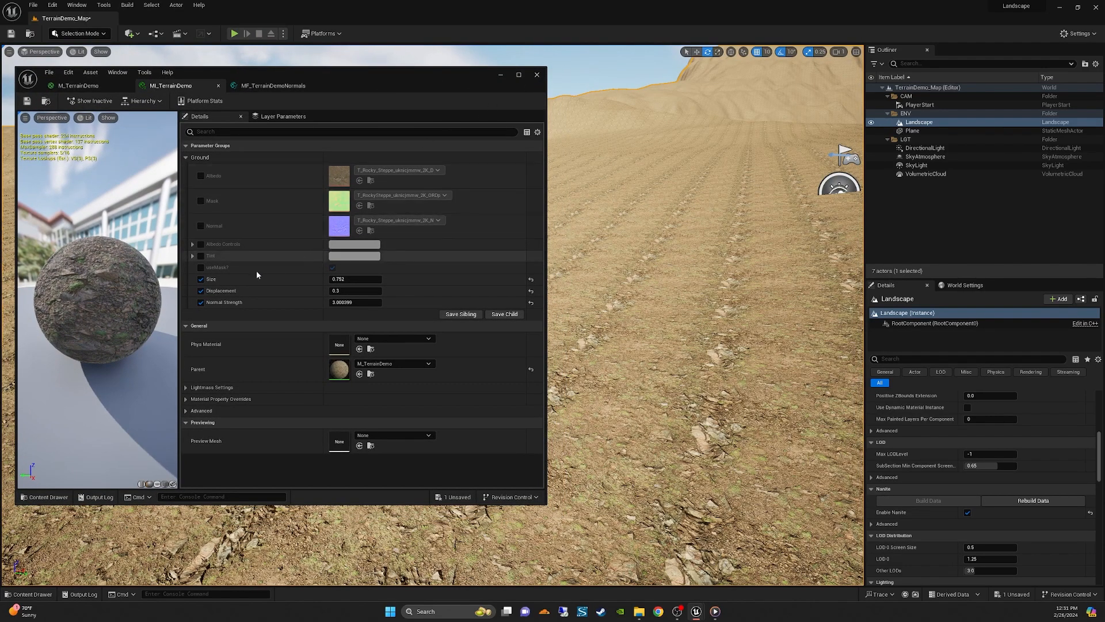
right_drag(696, 297, 622, 303)
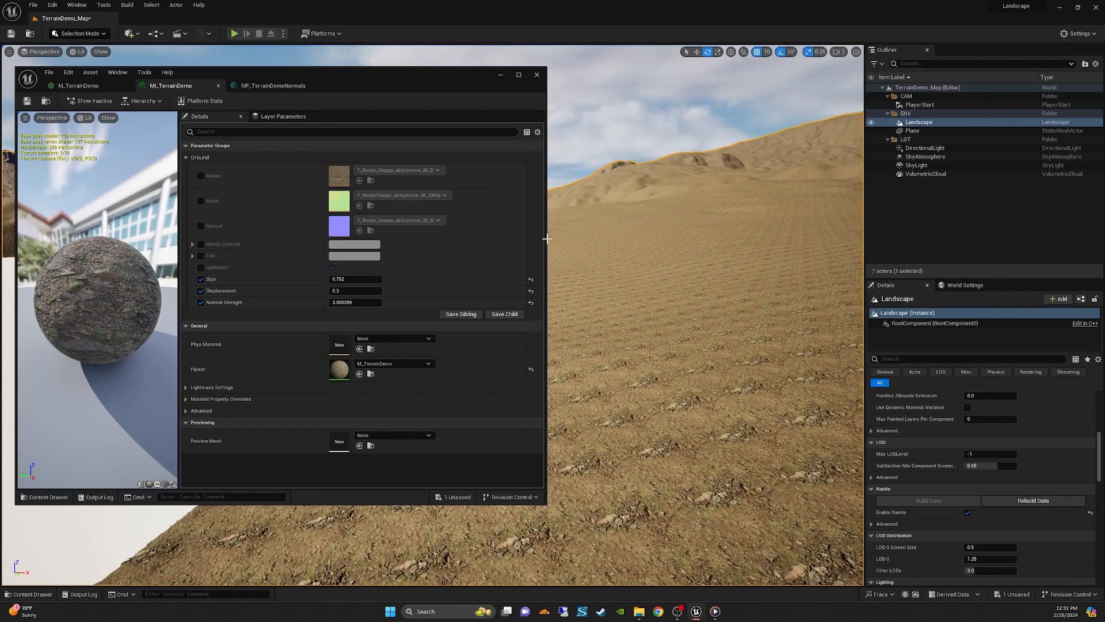
drag(398, 75, 540, 96)
mouse_move(783, 231)
right_down()
mouse_move(725, 230)
mouse_move(782, 230)
right_up()
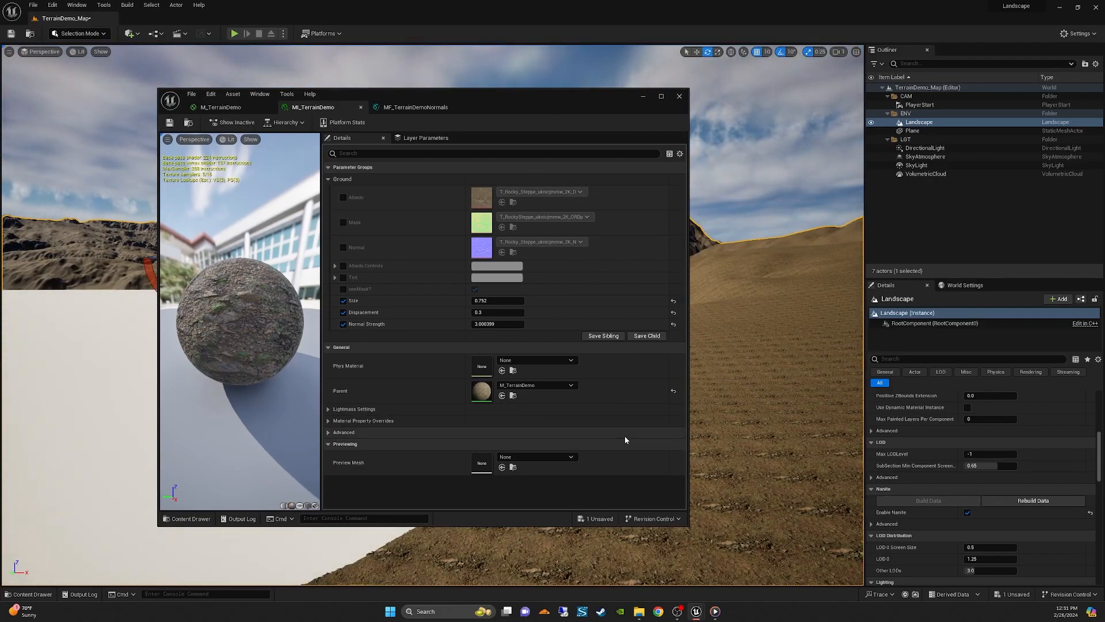